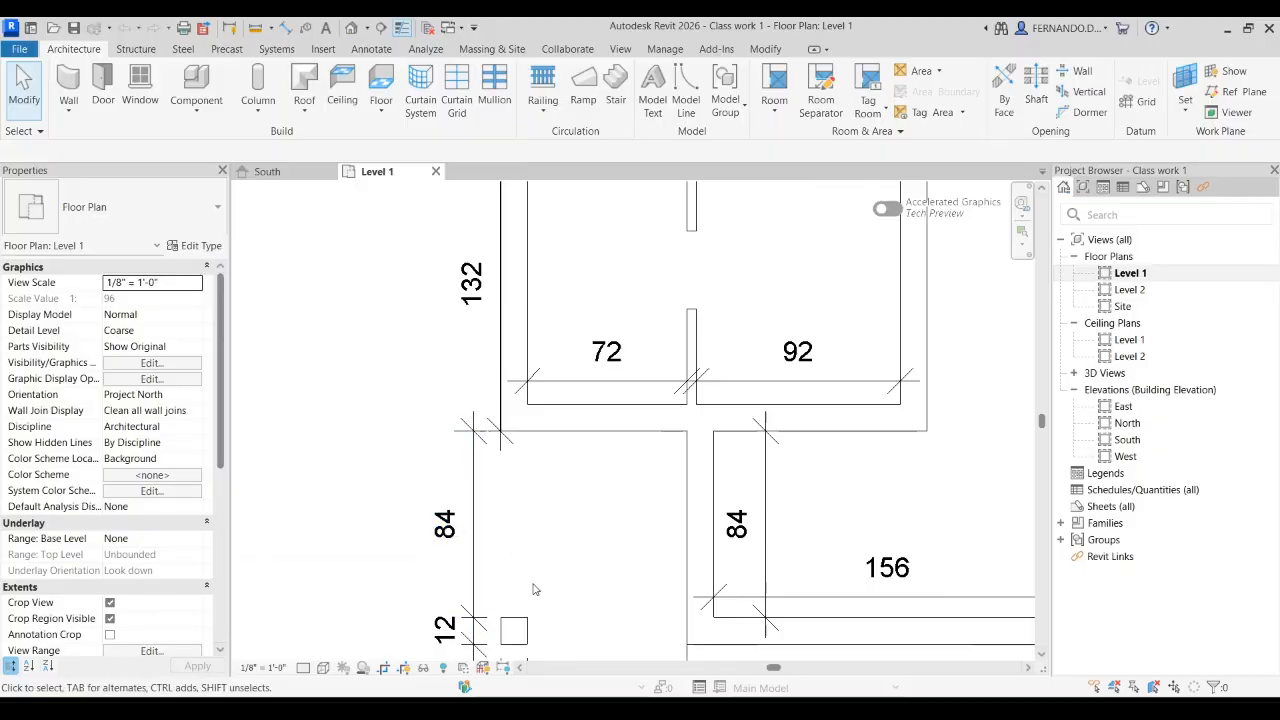
Step: Move the 132 dimension off the west wall of the two-room block, in line with the adjacent 36 and 84 dimensions
left_click(499, 390)
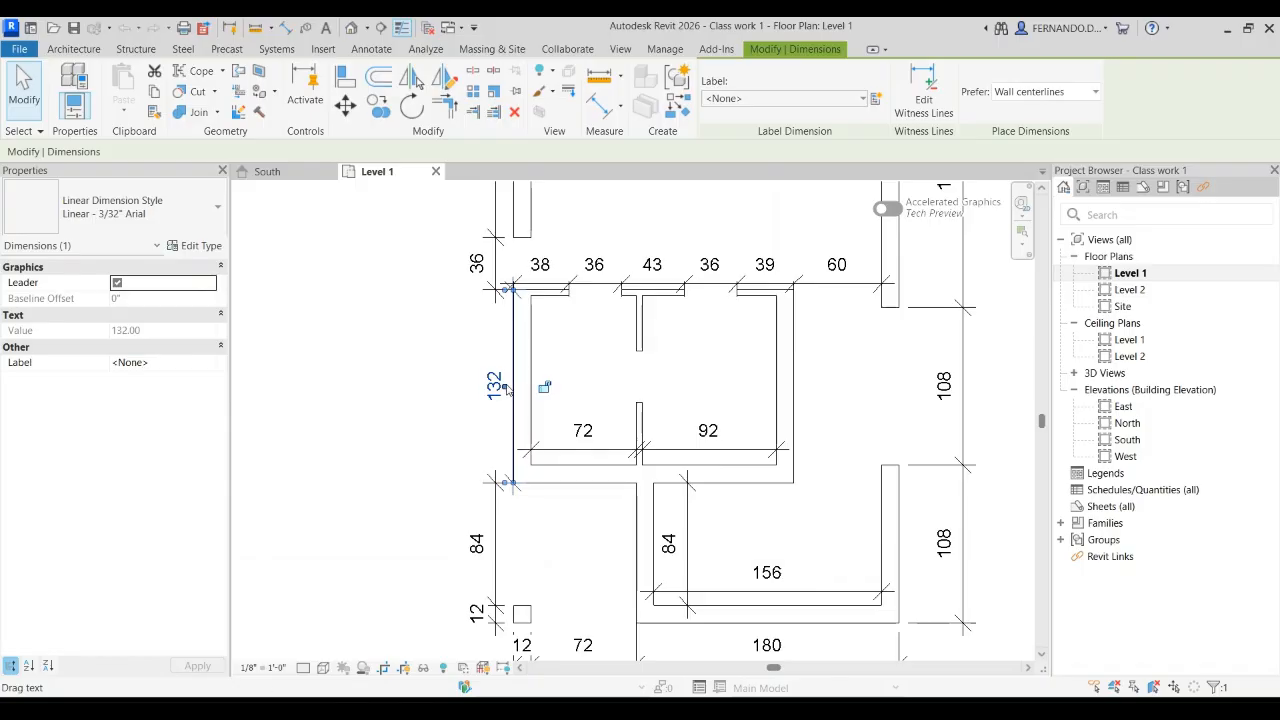
left_click(345, 104)
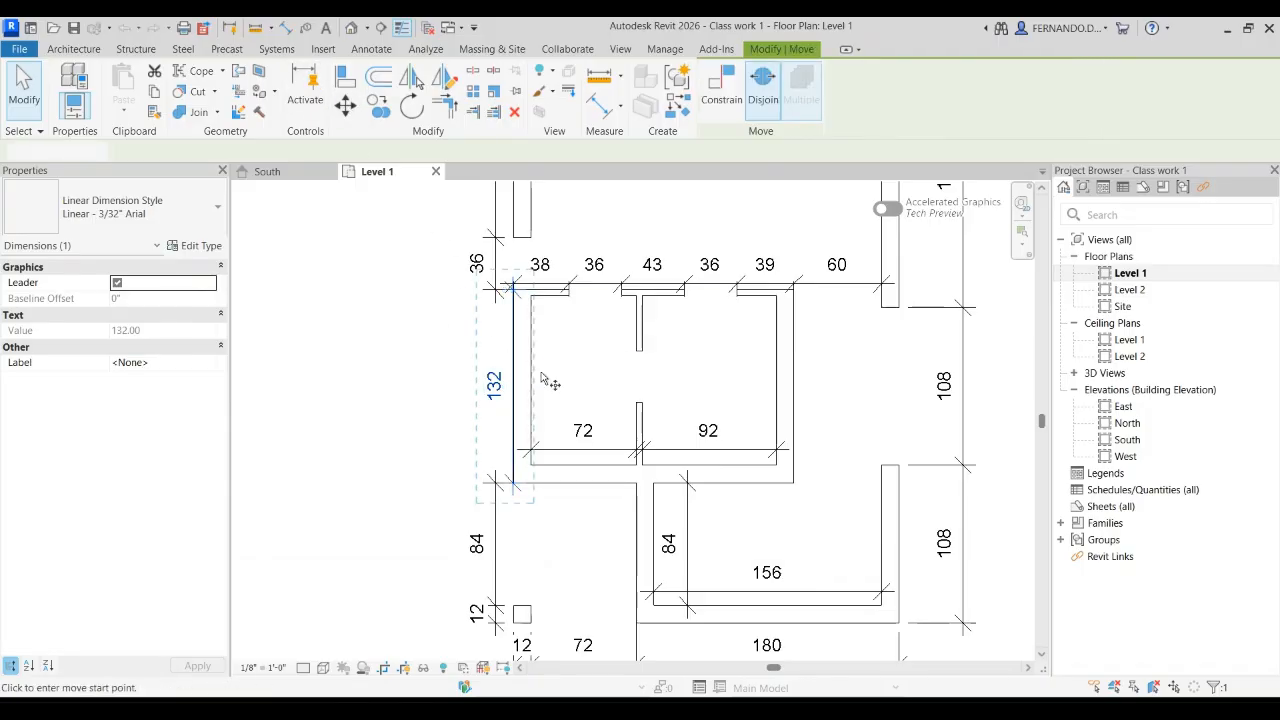
left_click(514, 370)
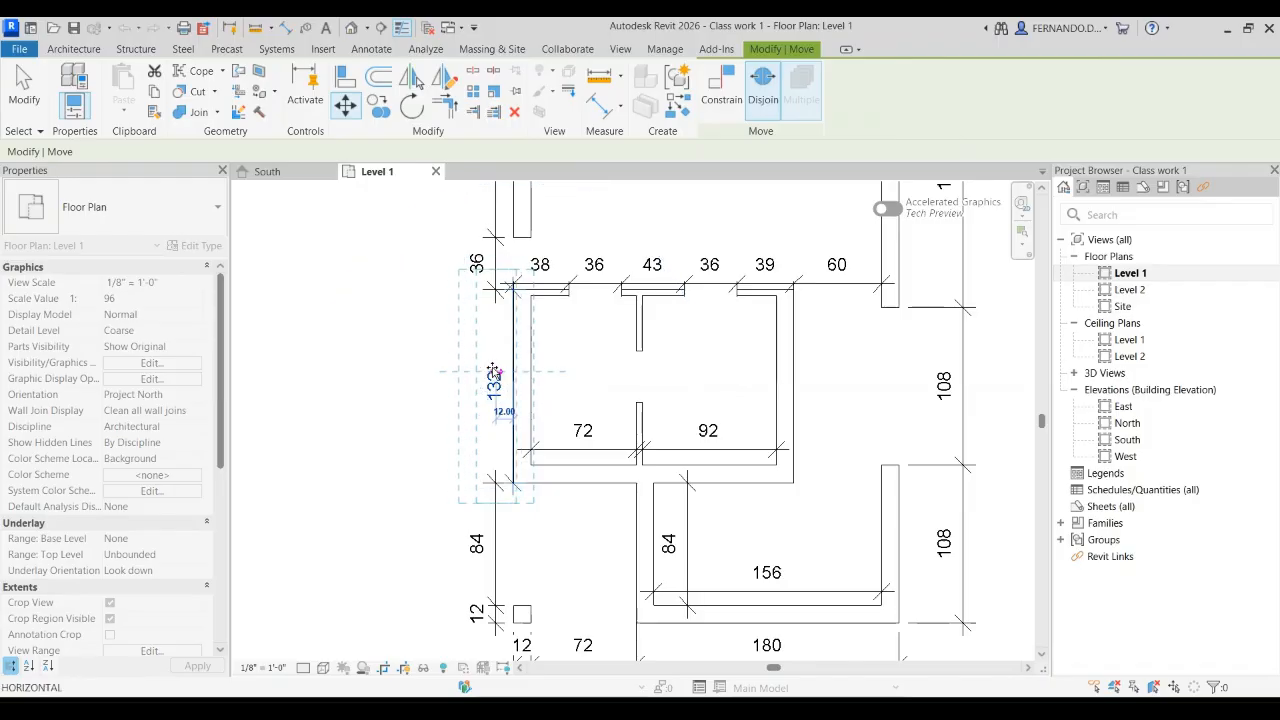
left_click(478, 380)
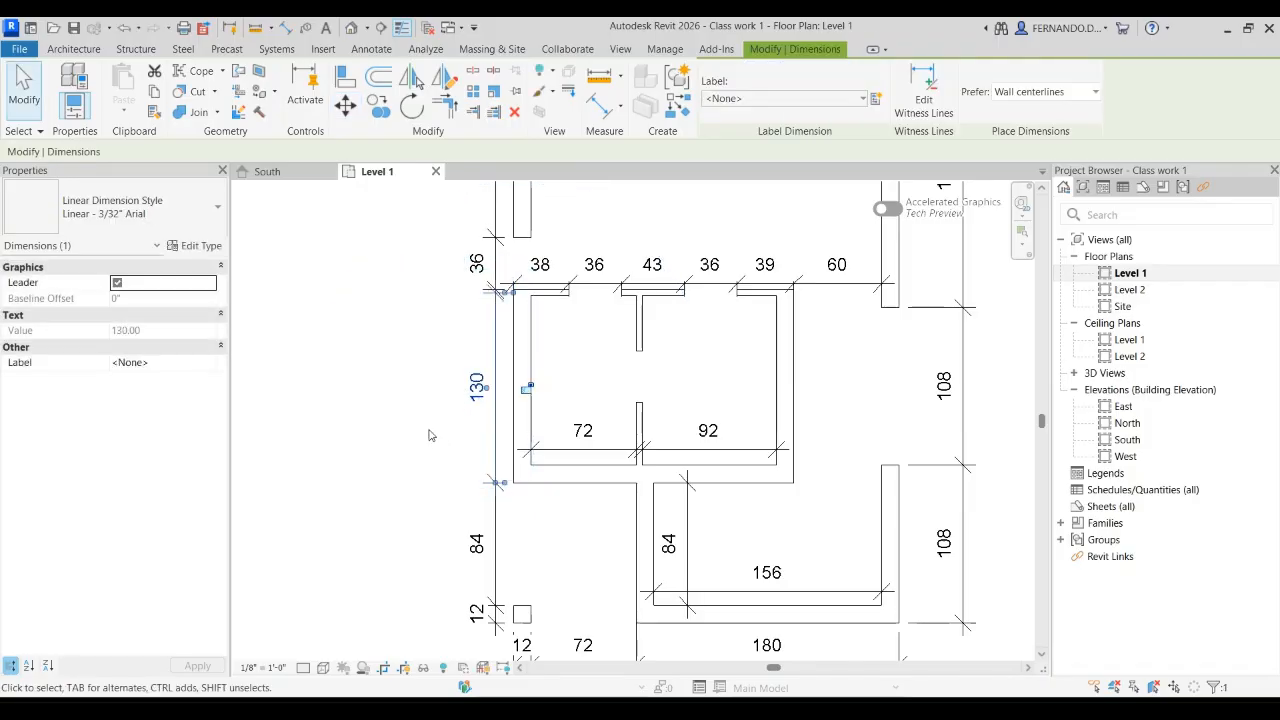
left_click(407, 420)
Step: Try to adjust the upper witness line of the moved dimension at the block's northwest wall corner
scroll(464, 310, "up", 2)
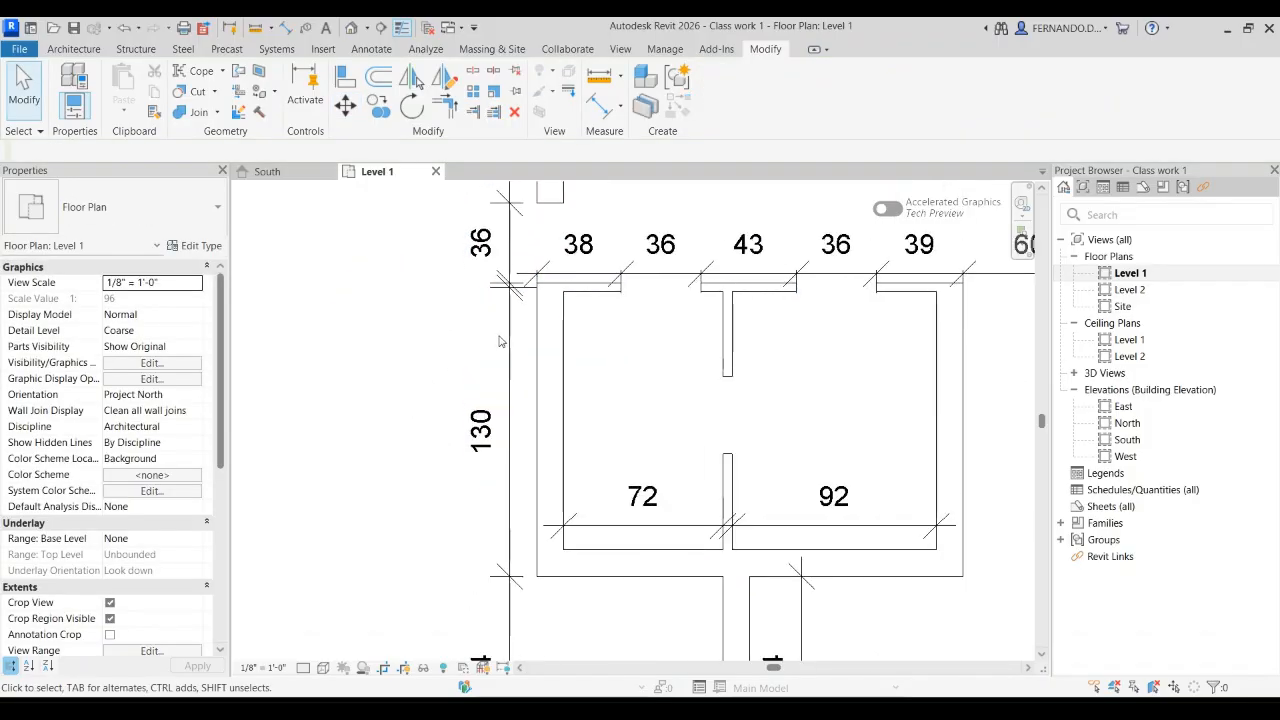
left_click(513, 347)
scroll(507, 277, "up", 2)
scroll(508, 280, "up", 1)
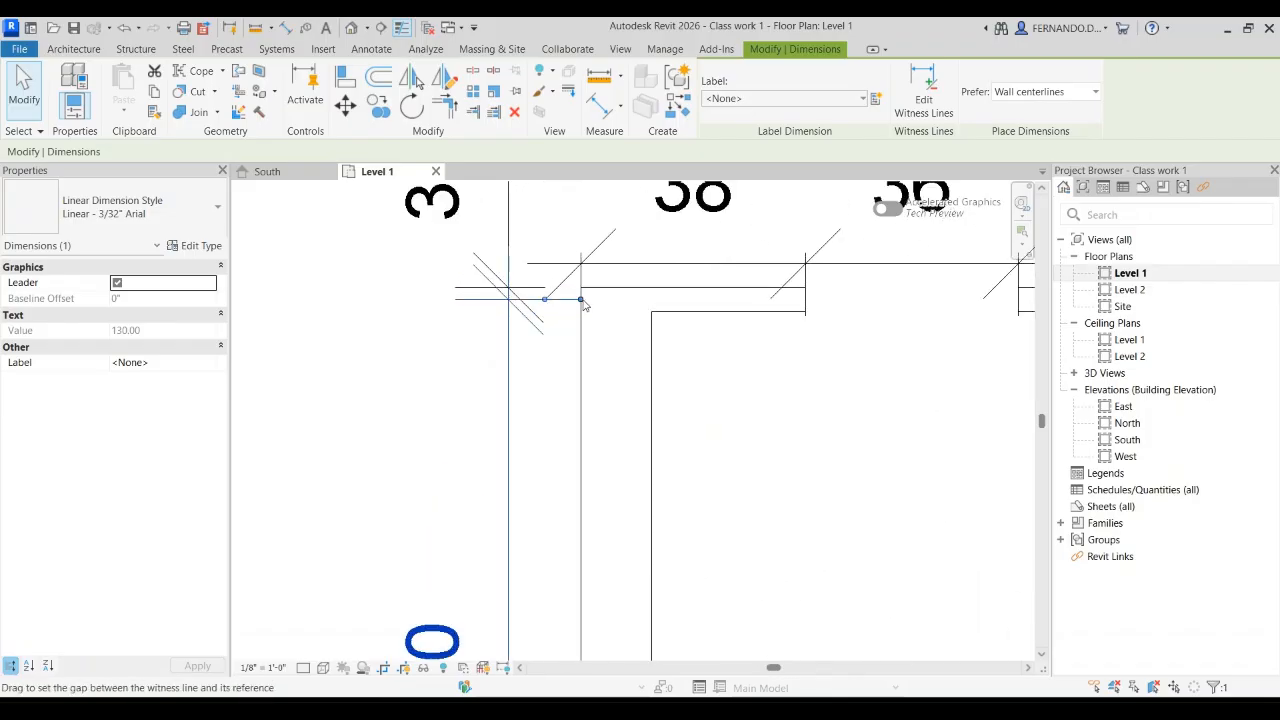
left_click_drag(582, 305, 578, 304)
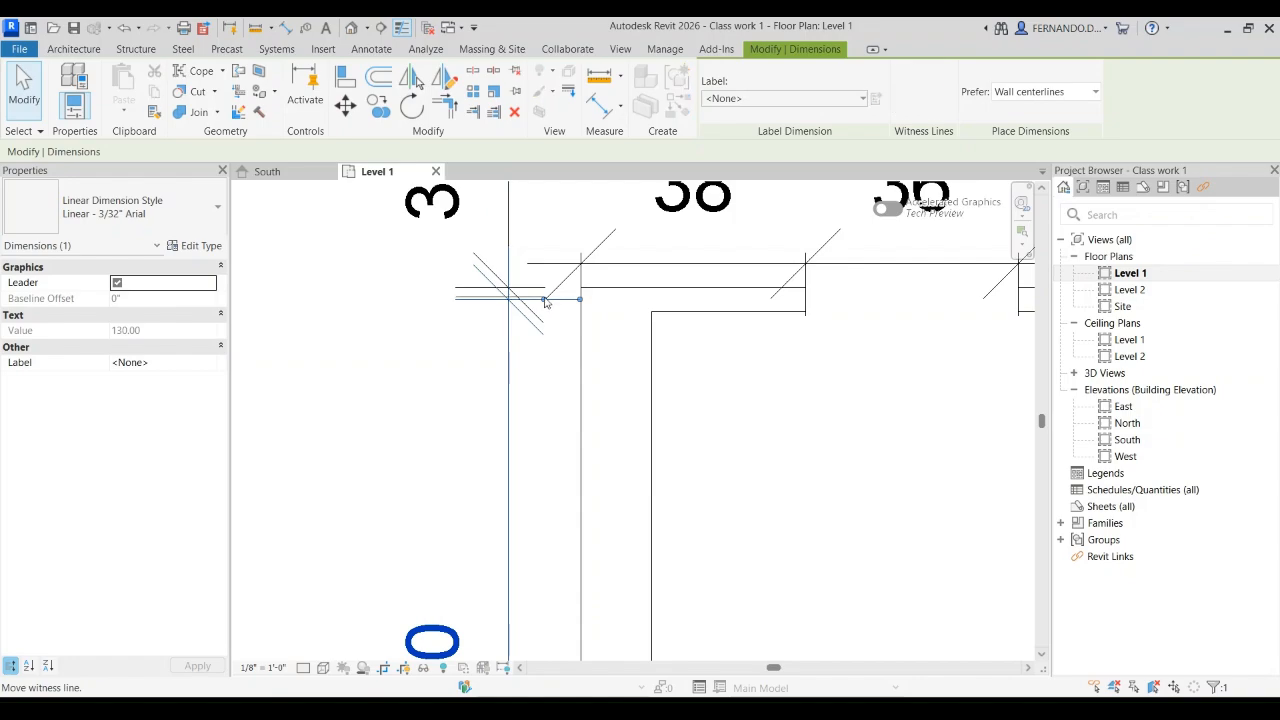
Step: Delete the 130 dimension beside the west wall of the two-room block
left_click(484, 369)
scroll(436, 329, "down", 2)
left_click(465, 500)
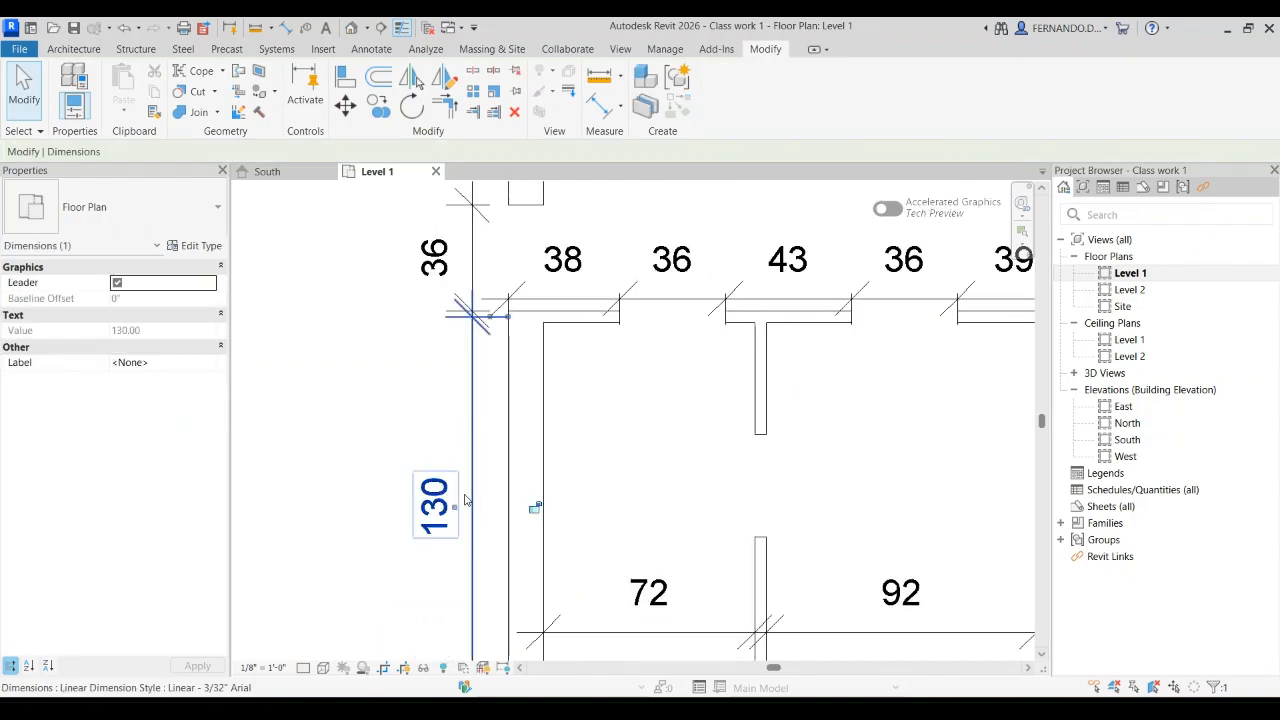
scroll(375, 410, "down", 2)
key("Delete")
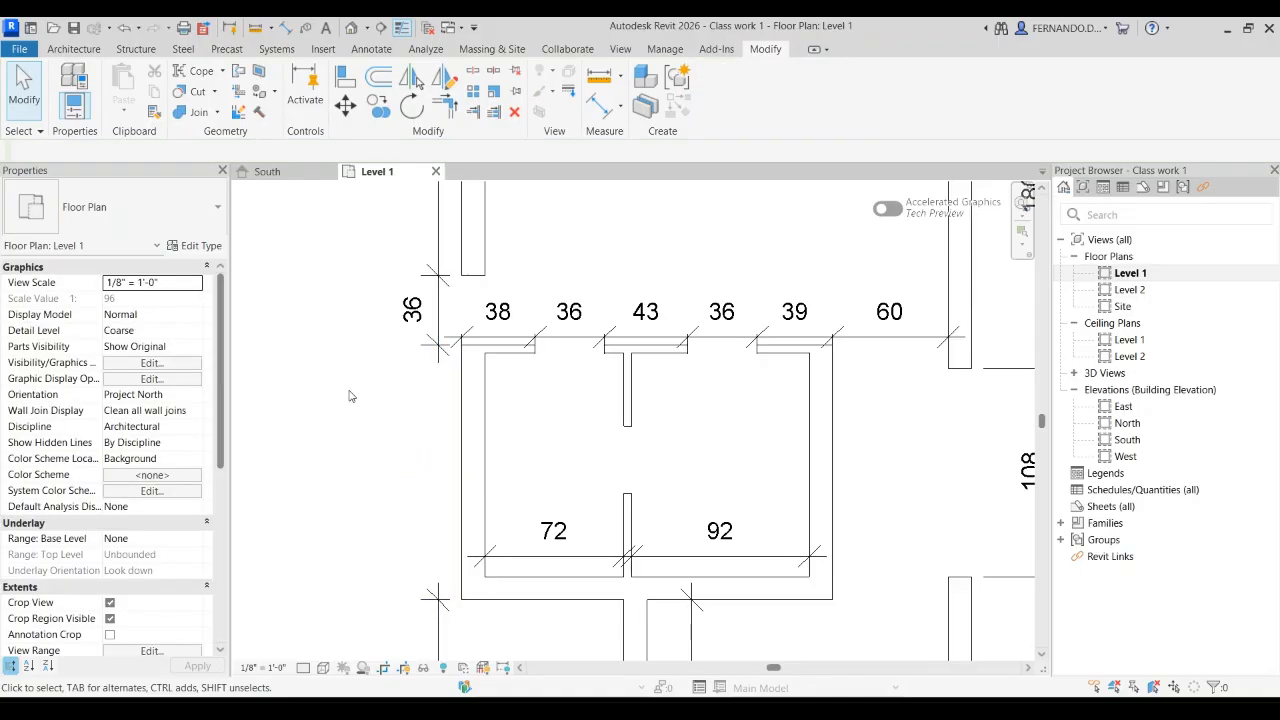
Step: Add an aligned dimension between the outer faces of the two-room block's north and south walls, in line with the exterior dimensions
scroll(485, 367, "up", 1)
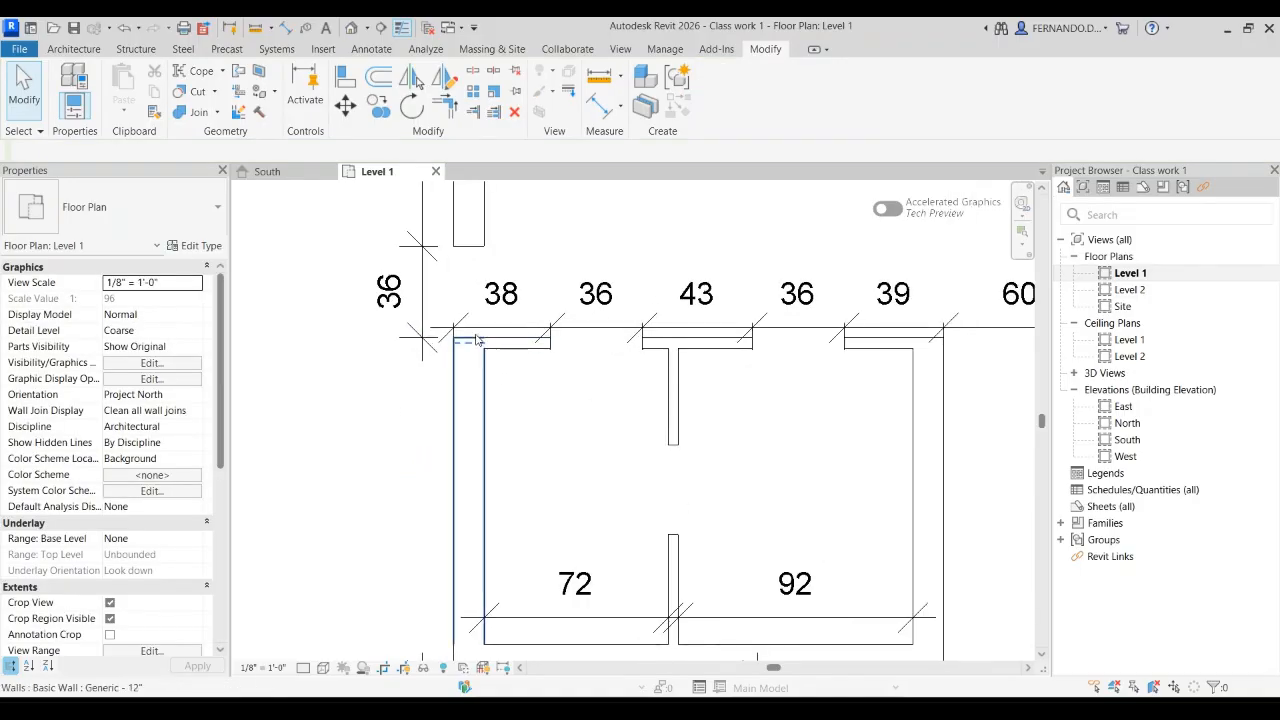
left_click(371, 48)
left_click(68, 98)
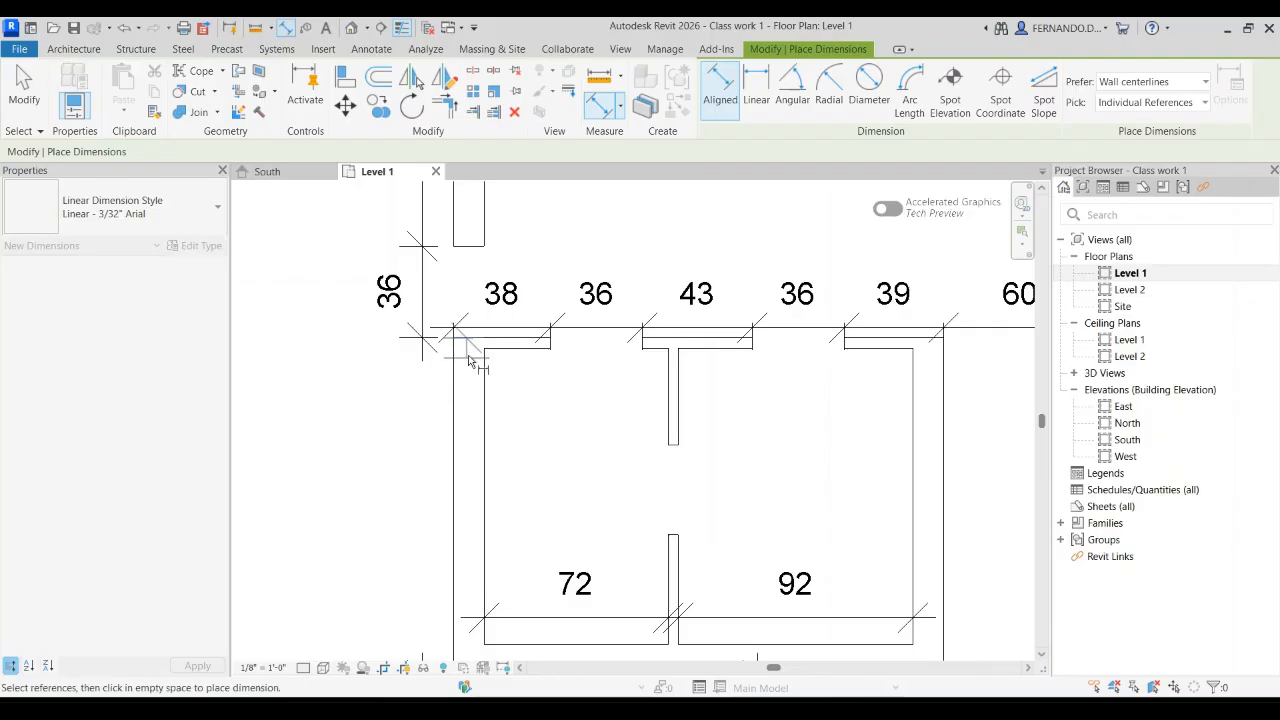
scroll(467, 343, "down", 2)
scroll(476, 541, "up", 2)
left_click(476, 541)
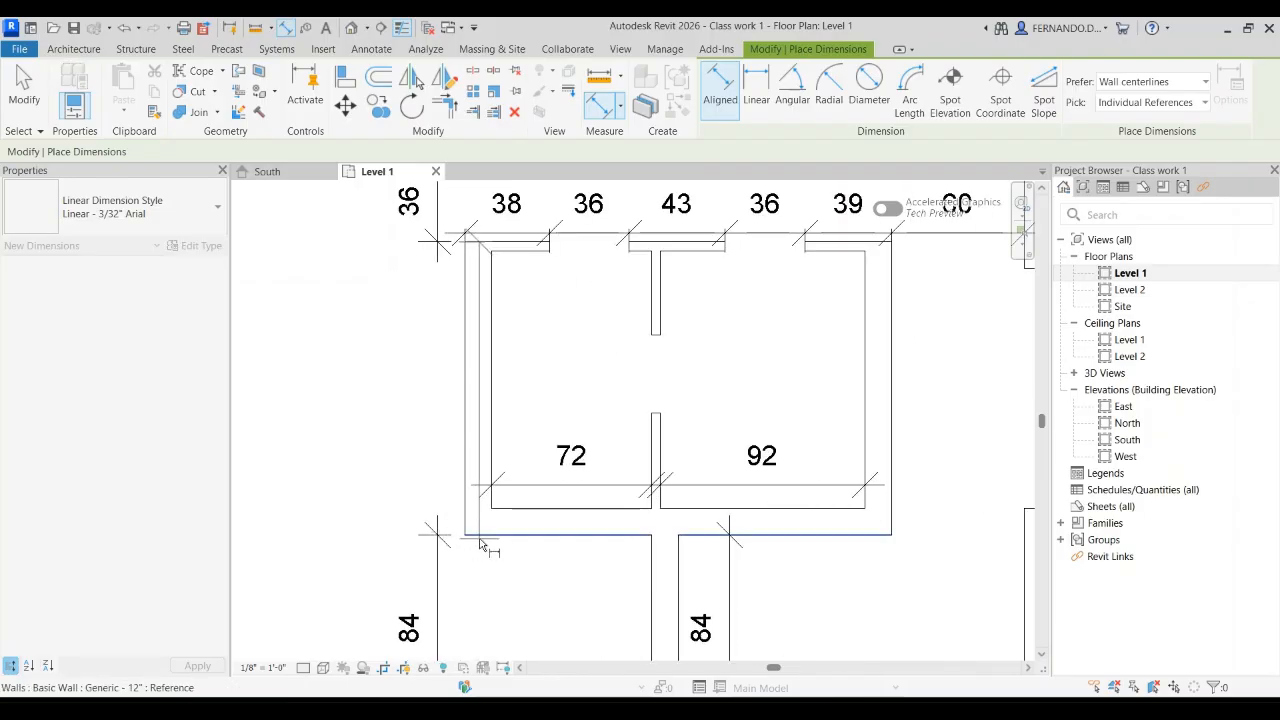
left_click(437, 537)
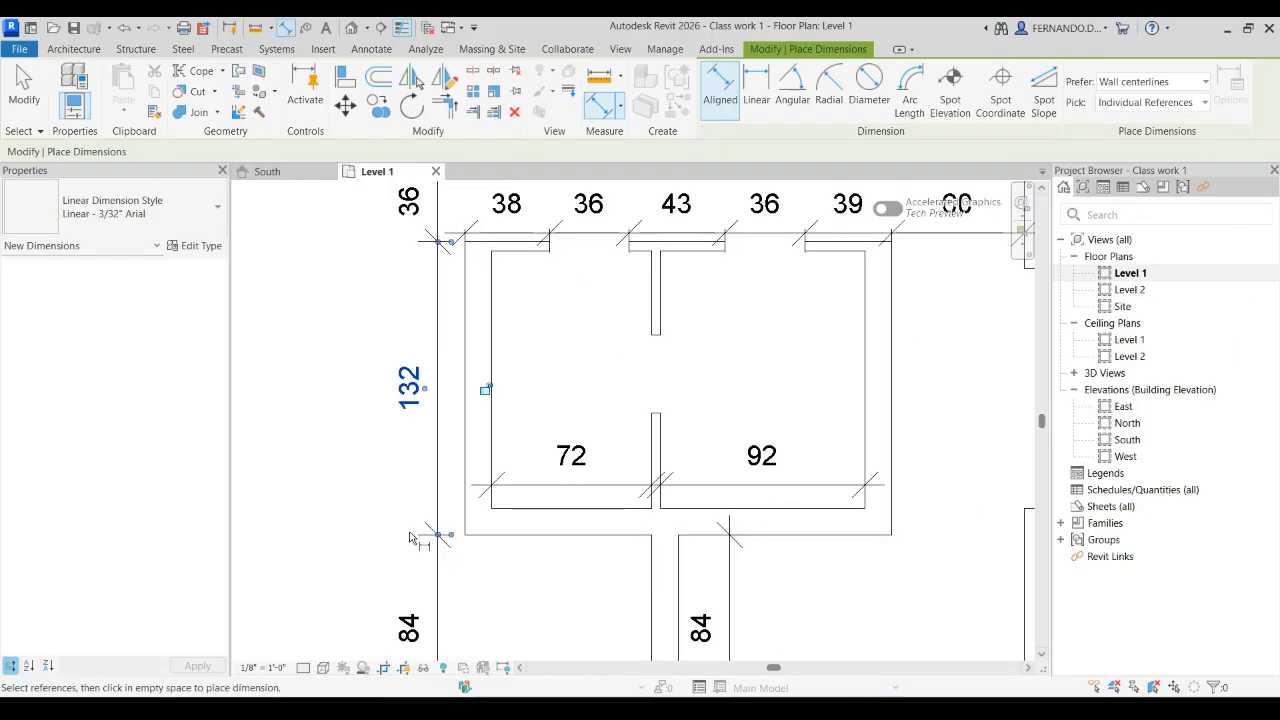
scroll(430, 537, "down", 2)
left_click(24, 88)
Step: Try to move the 84 dimension above the small column outward from the west dimension row
scroll(415, 432, "down", 2)
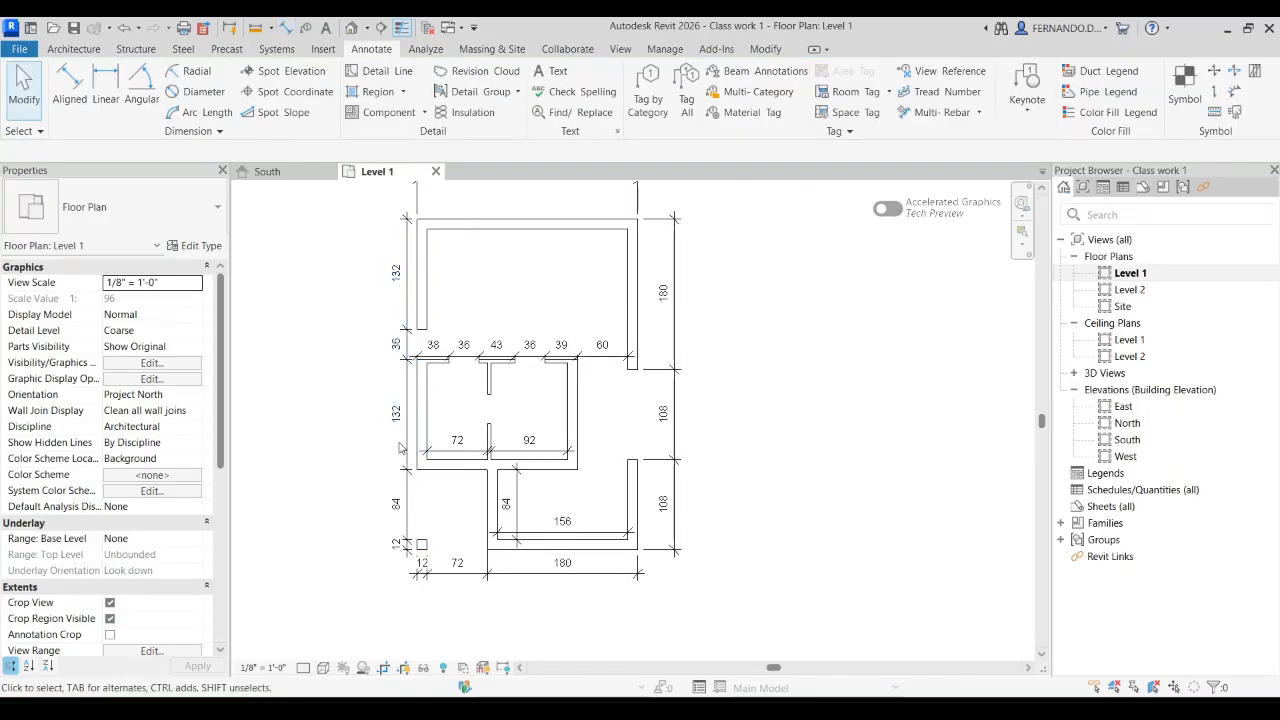
scroll(408, 514, "up", 2)
left_click(408, 516)
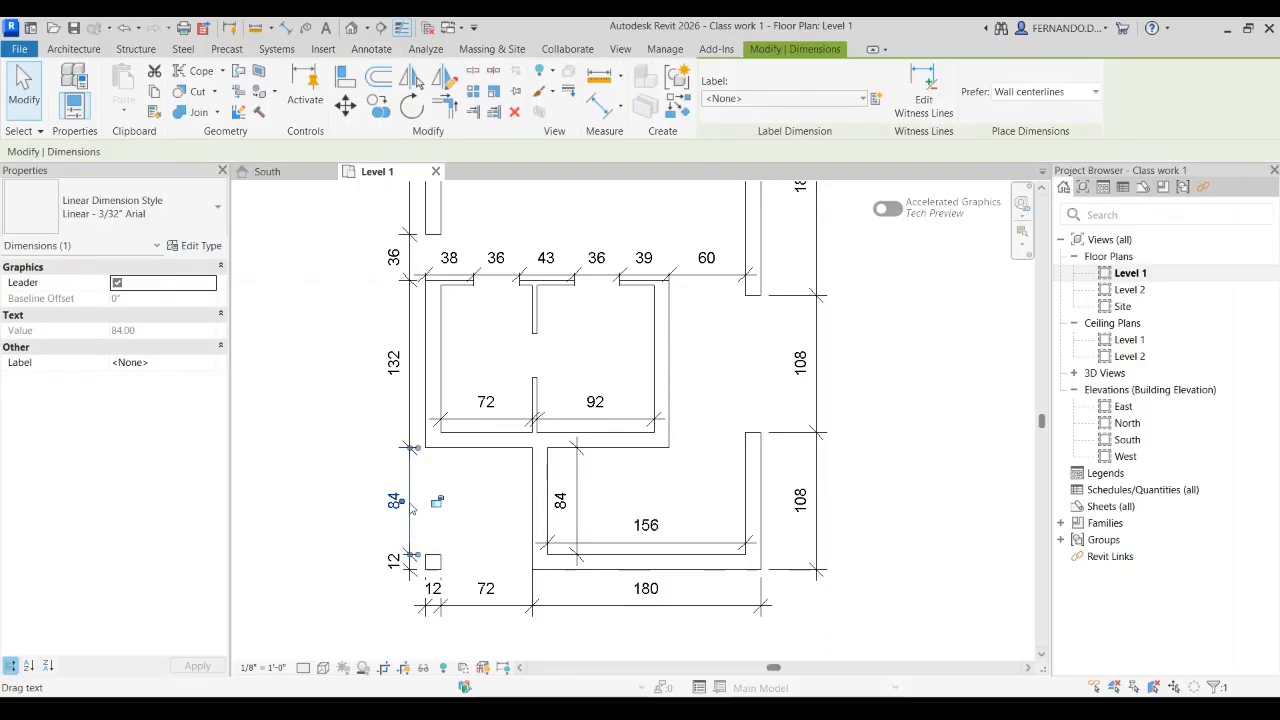
mouse_move(408, 514)
left_mouse_down()
mouse_move(383, 504)
mouse_move(407, 512)
mouse_move(365, 525)
left_mouse_up()
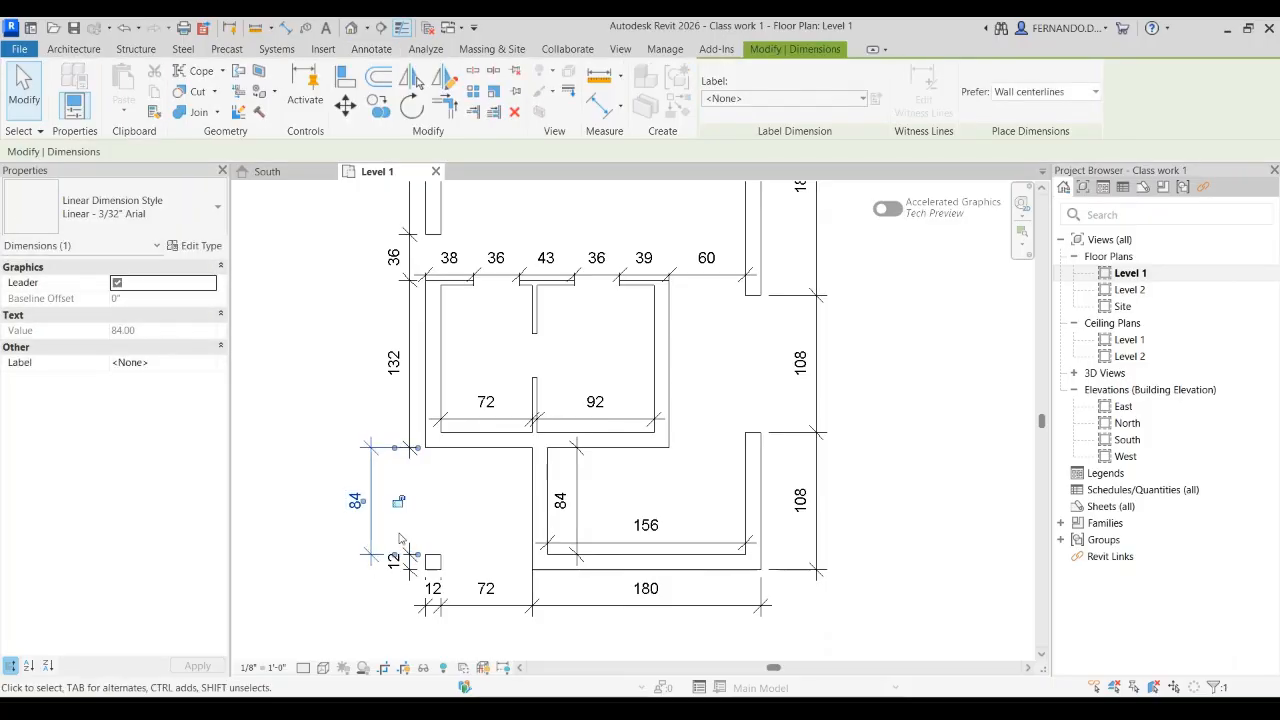
left_click(428, 488)
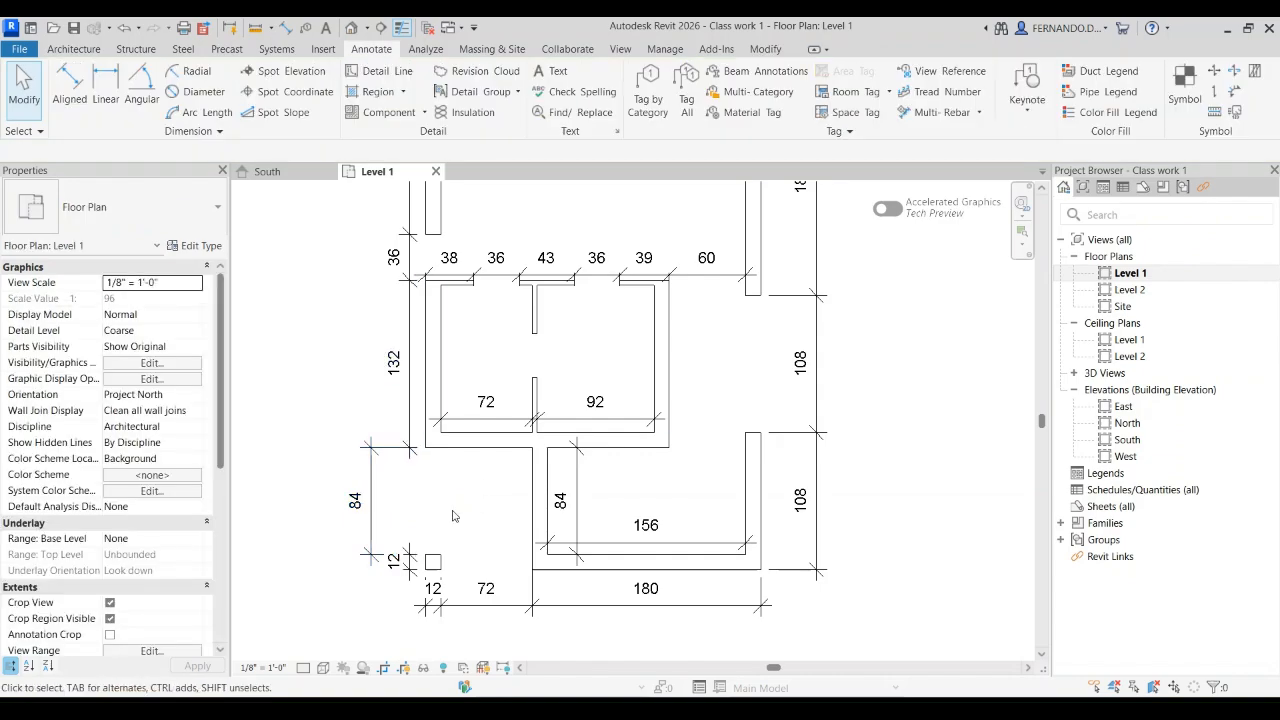
key("ctrl+z")
Step: Examine the plan's dimensions and the thin partition walls along the north side of the two-room block
scroll(419, 462, "down", 2)
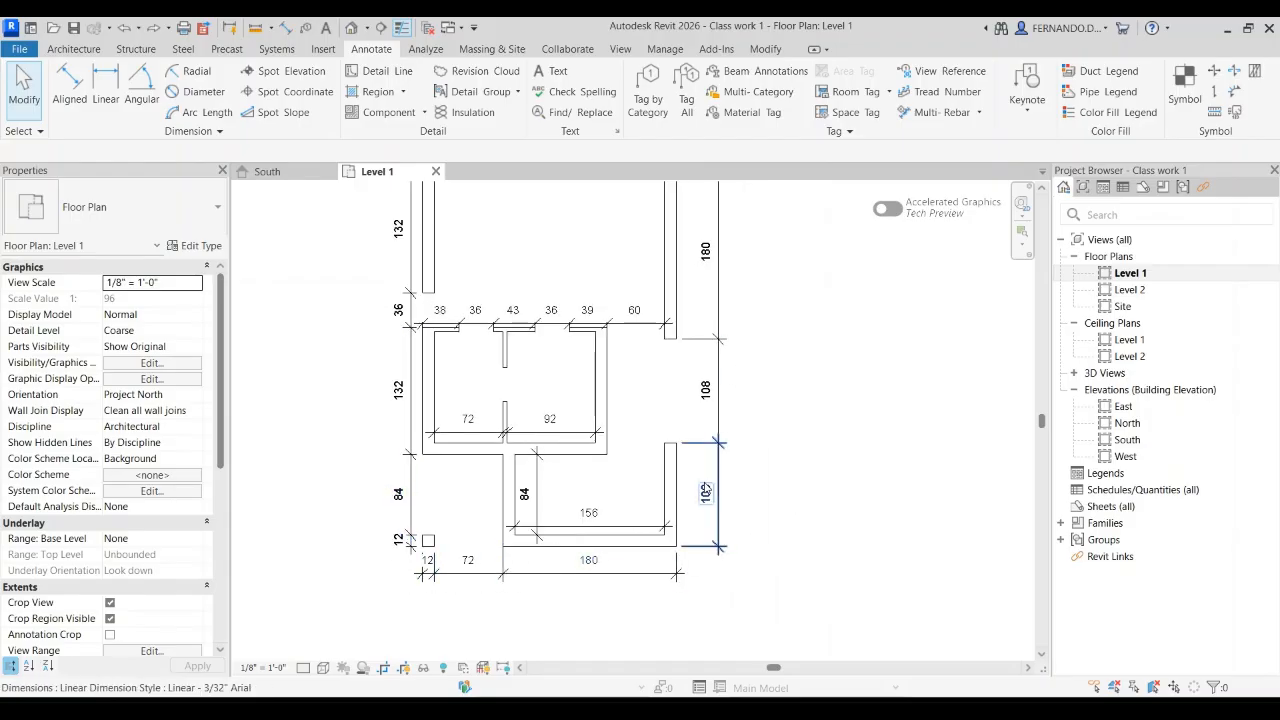
scroll(720, 497, "down", 1)
scroll(684, 244, "up", 1)
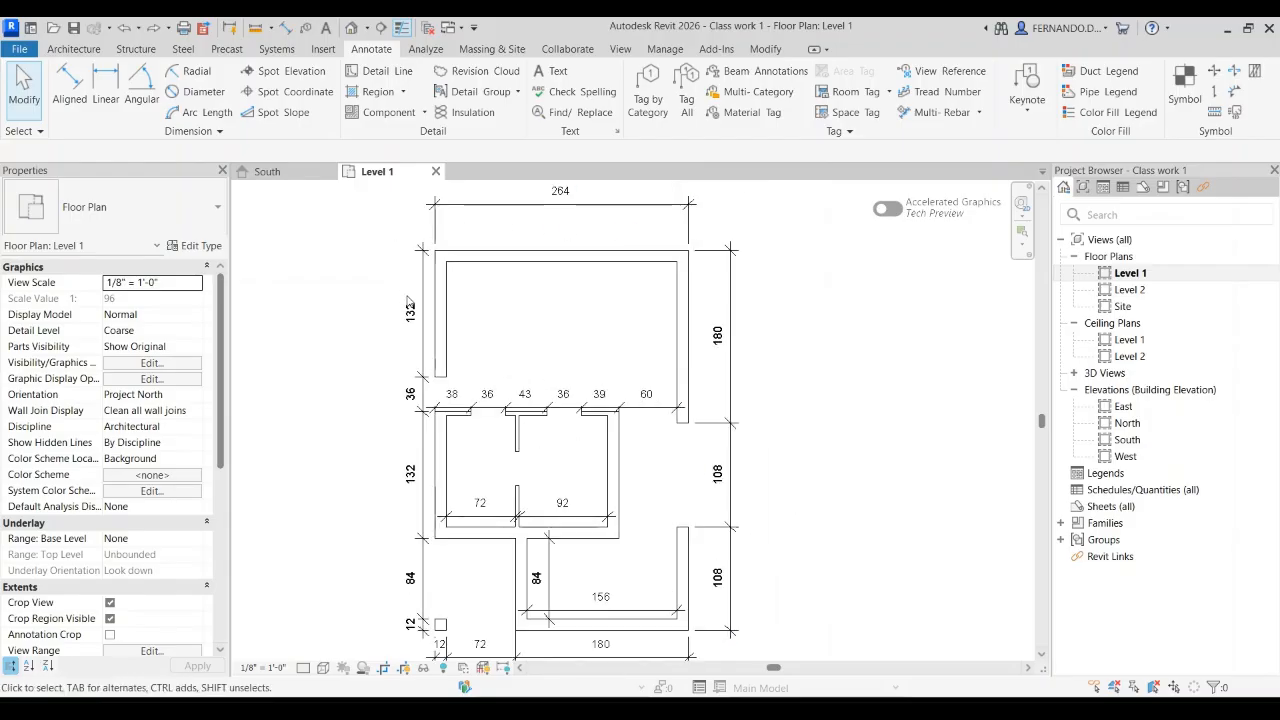
scroll(430, 410, "up", 4)
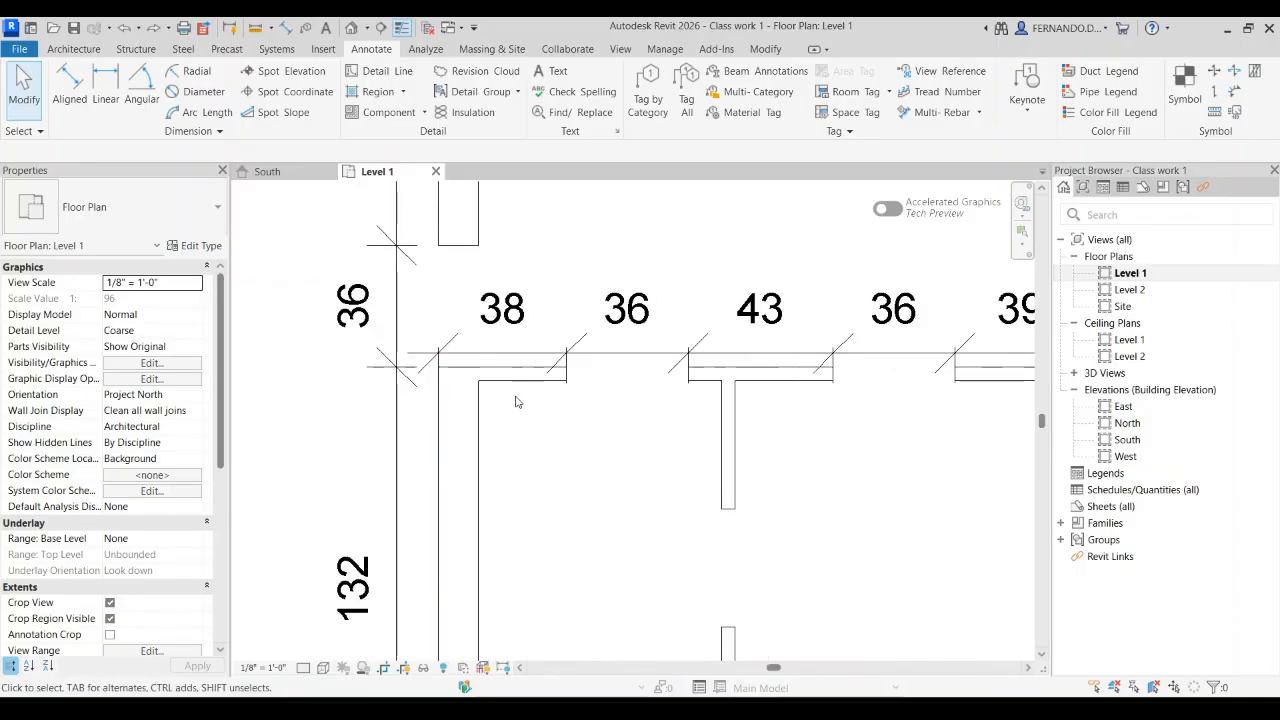
scroll(580, 388, "up", 2)
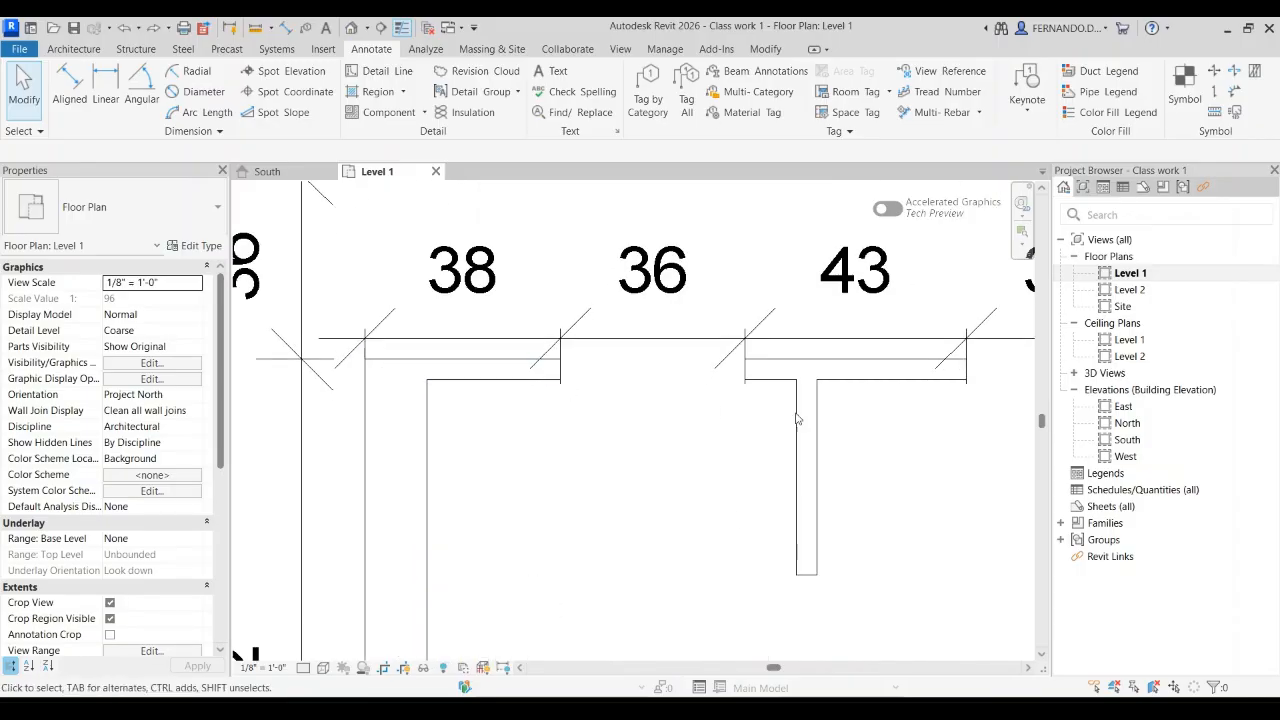
left_click(797, 348)
left_click(799, 344)
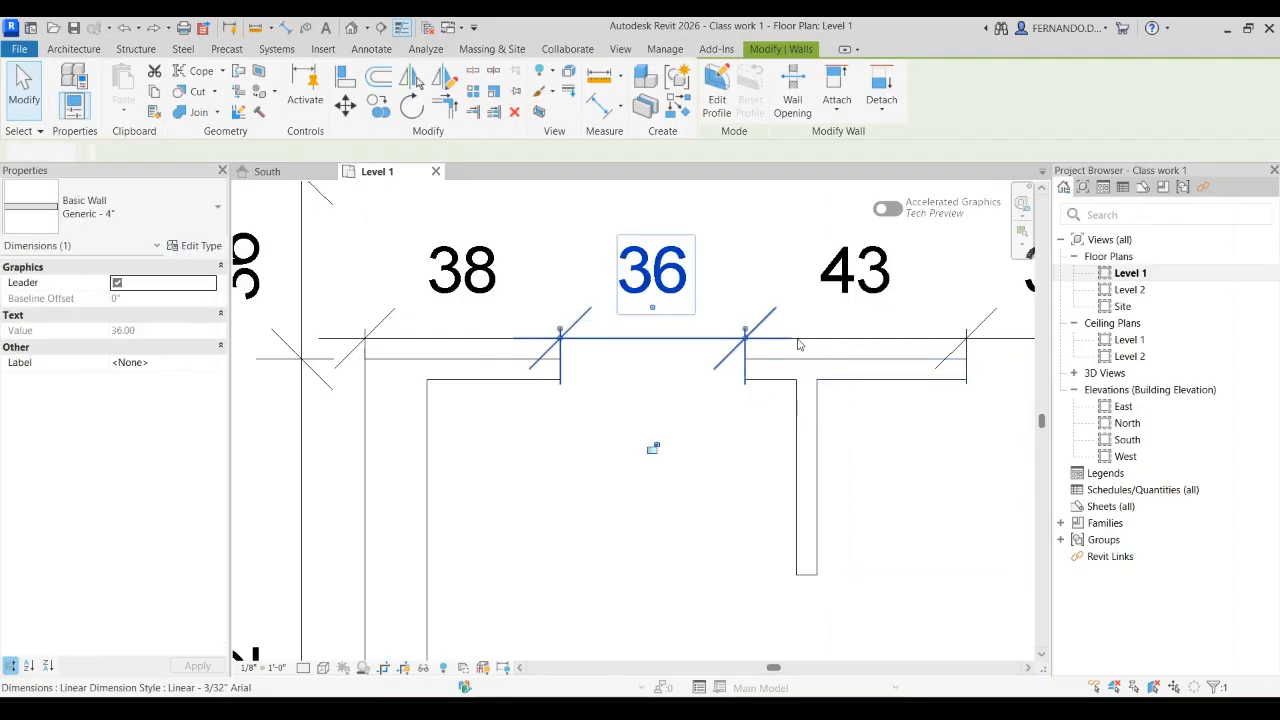
left_click(708, 524)
left_click(871, 365)
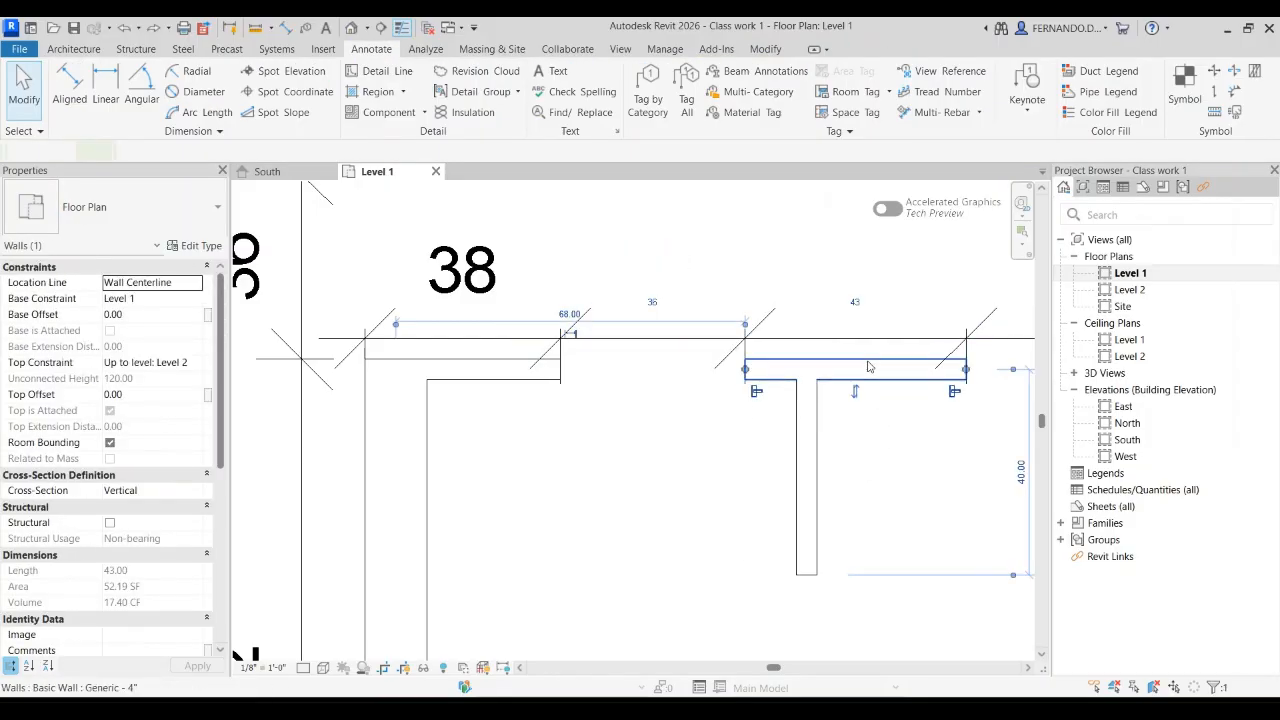
left_click(881, 458)
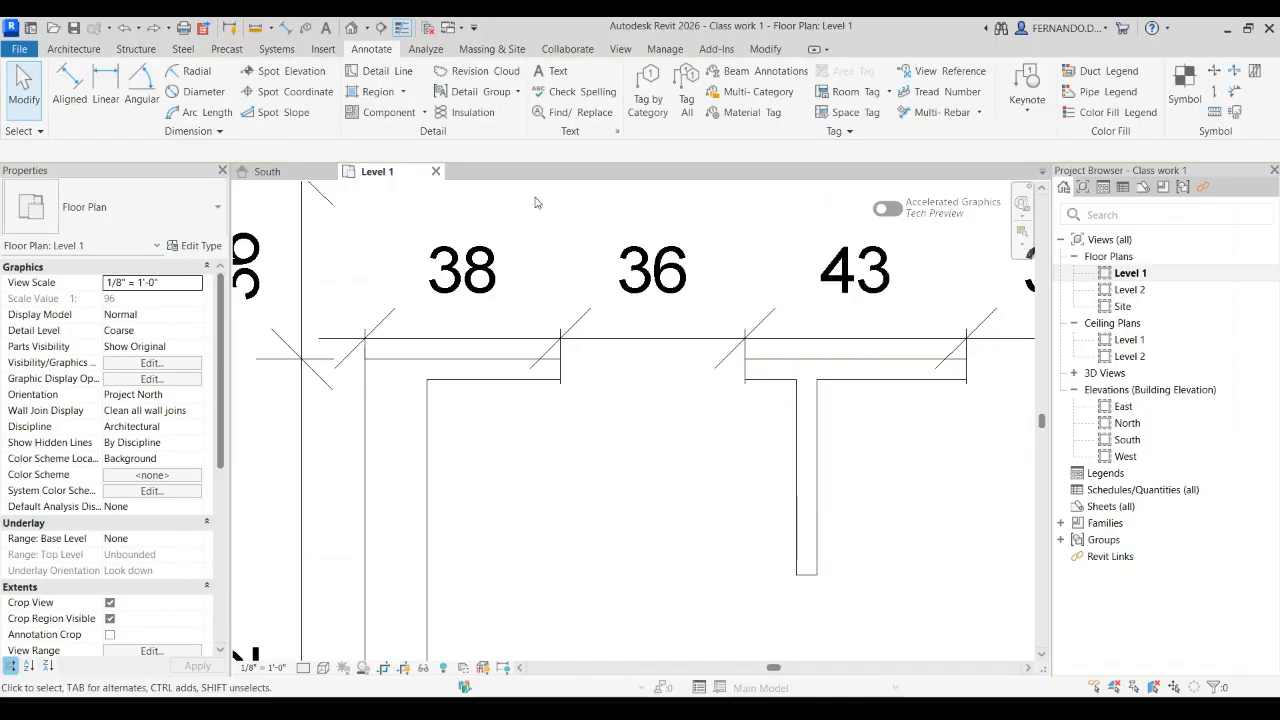
Step: Turn off Thin Lines to display walls and dimension ticks with their real line weights
left_click(400, 30)
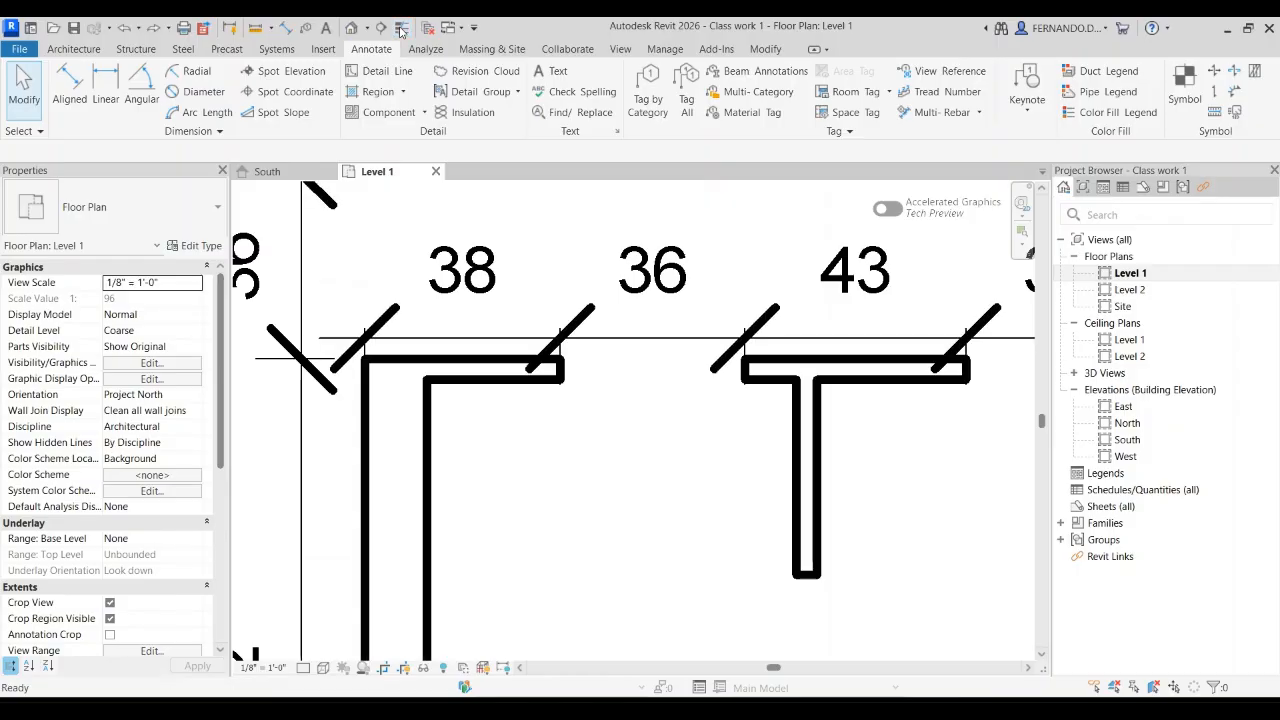
scroll(595, 453, "down", 4)
scroll(672, 428, "up", 3)
scroll(672, 428, "up", 2)
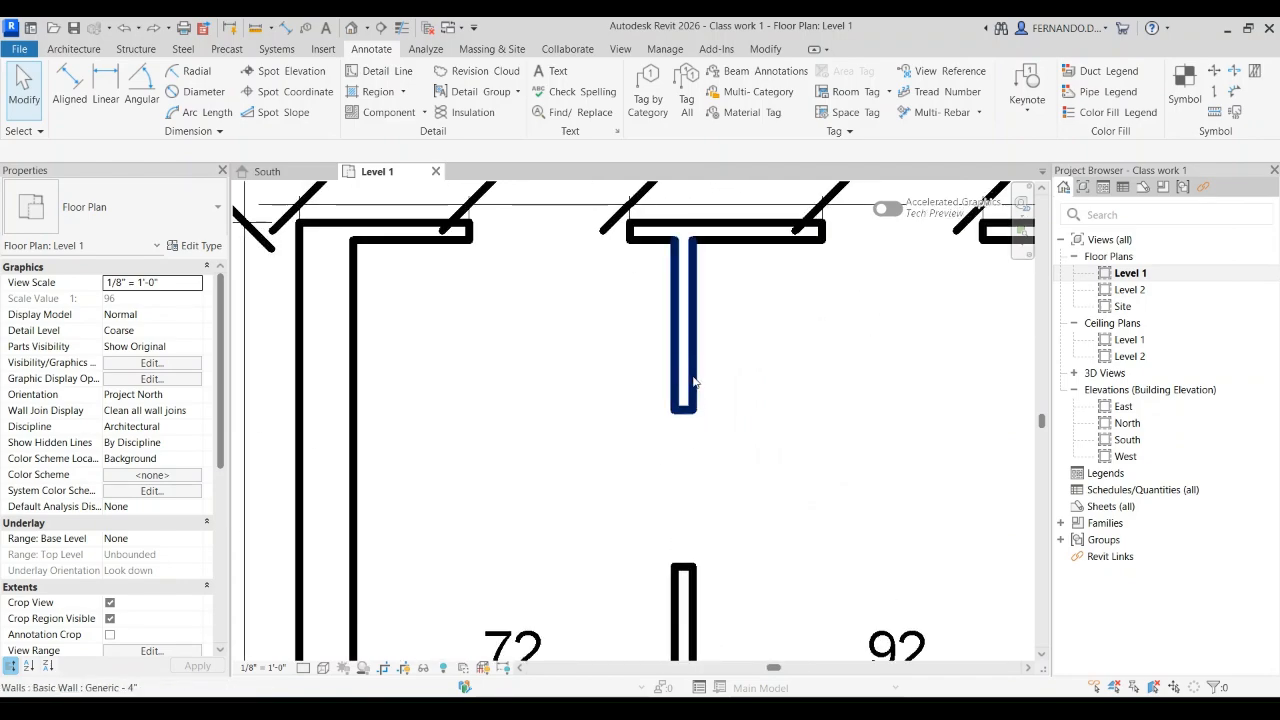
left_click(400, 30)
left_click(400, 30)
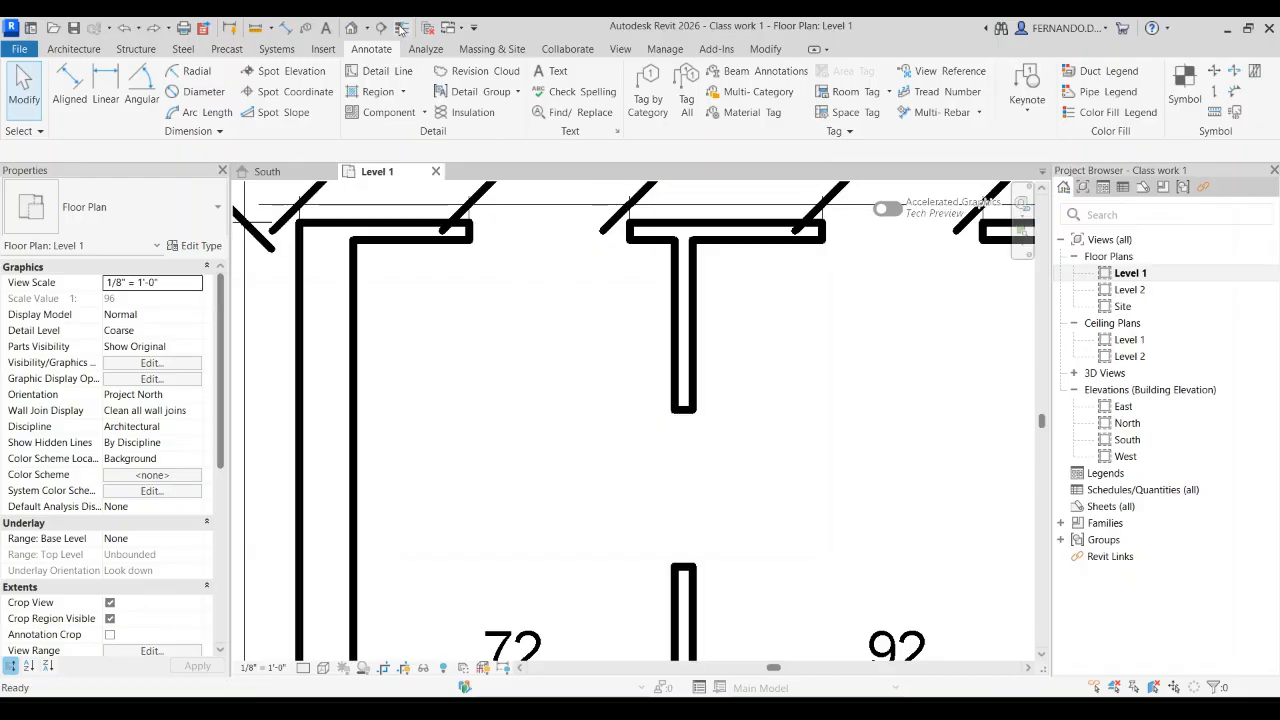
Step: Examine the wall corners, wall intersections and dimension tick marks across the plan at their real line weights
scroll(507, 424, "down", 1)
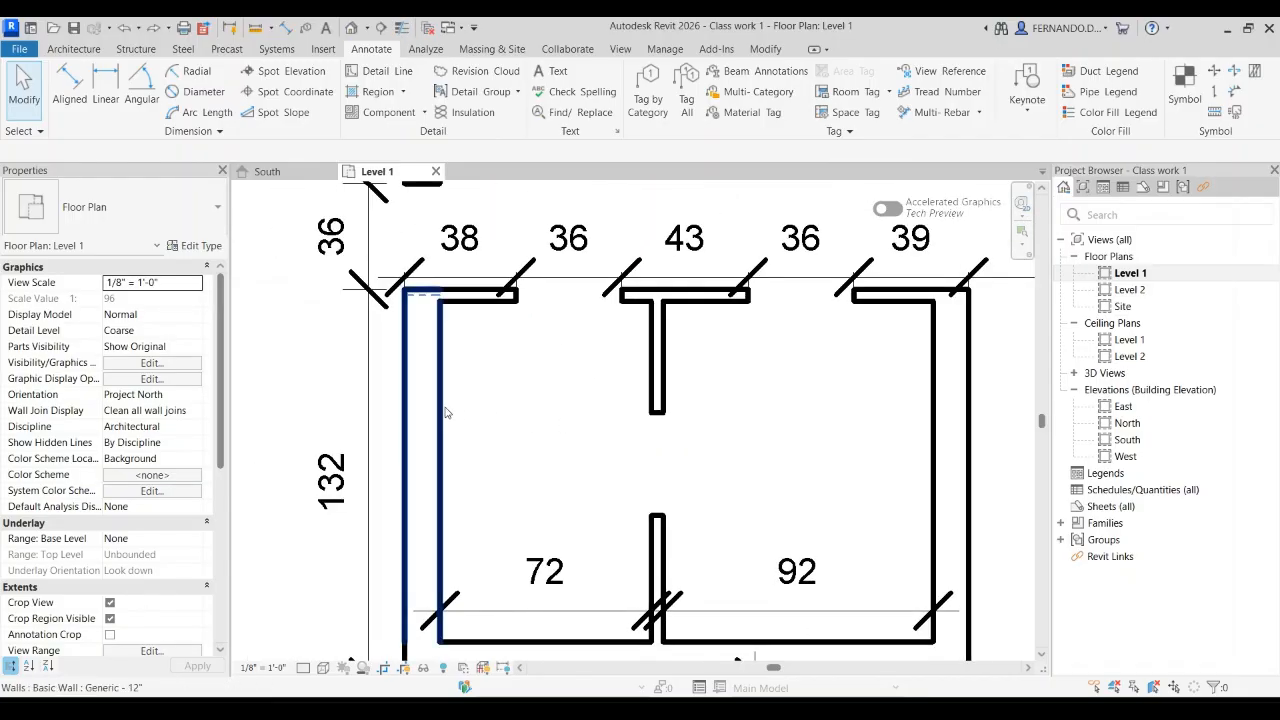
scroll(446, 413, "down", 5)
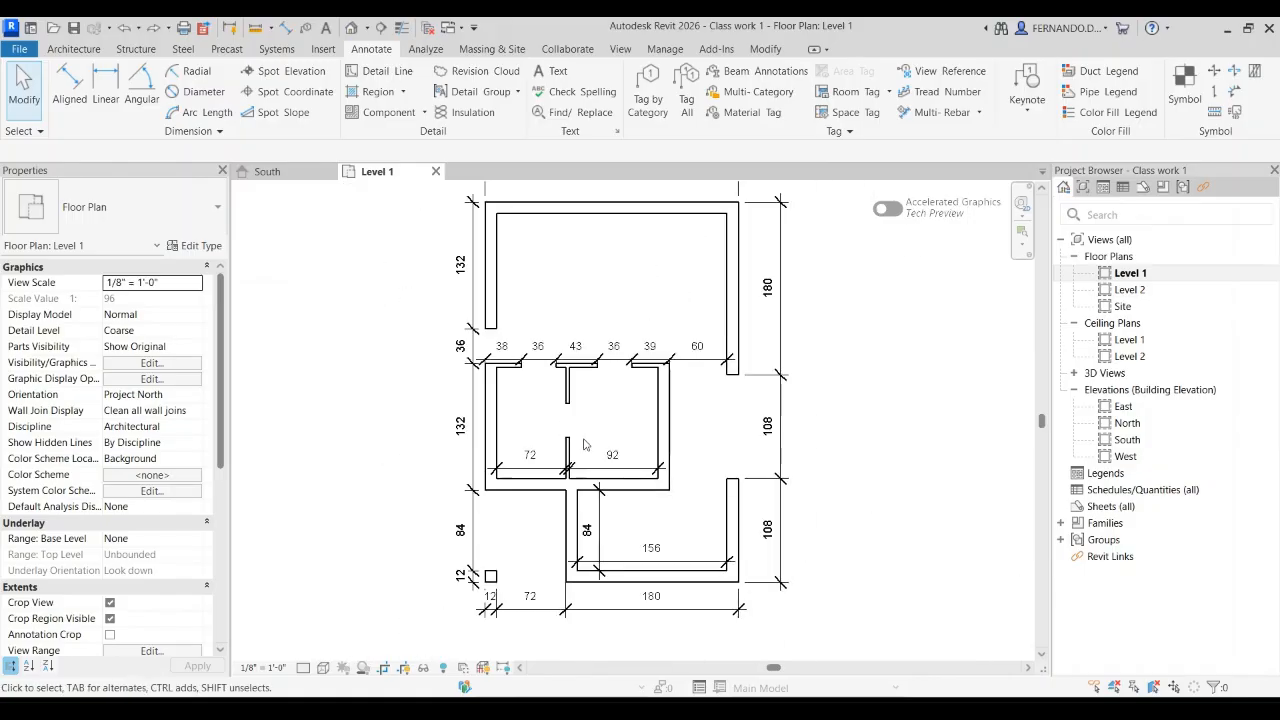
scroll(690, 280, "up", 5)
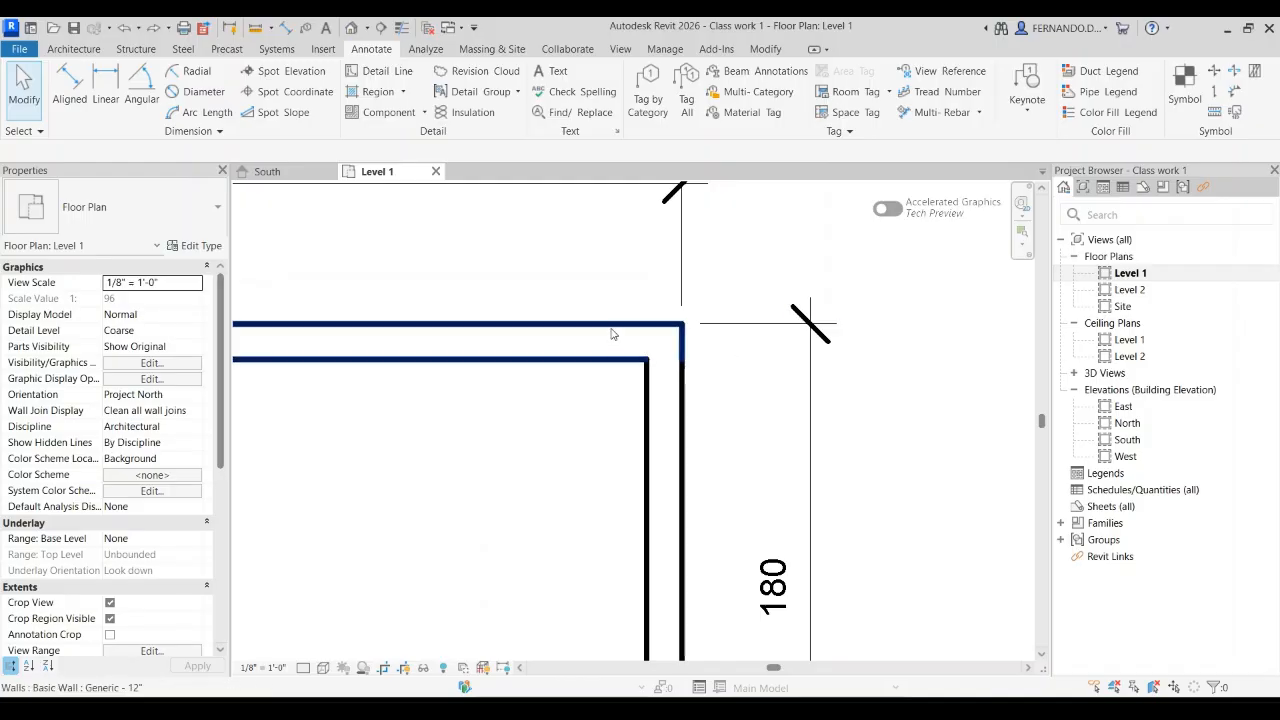
scroll(723, 325, "down", 4)
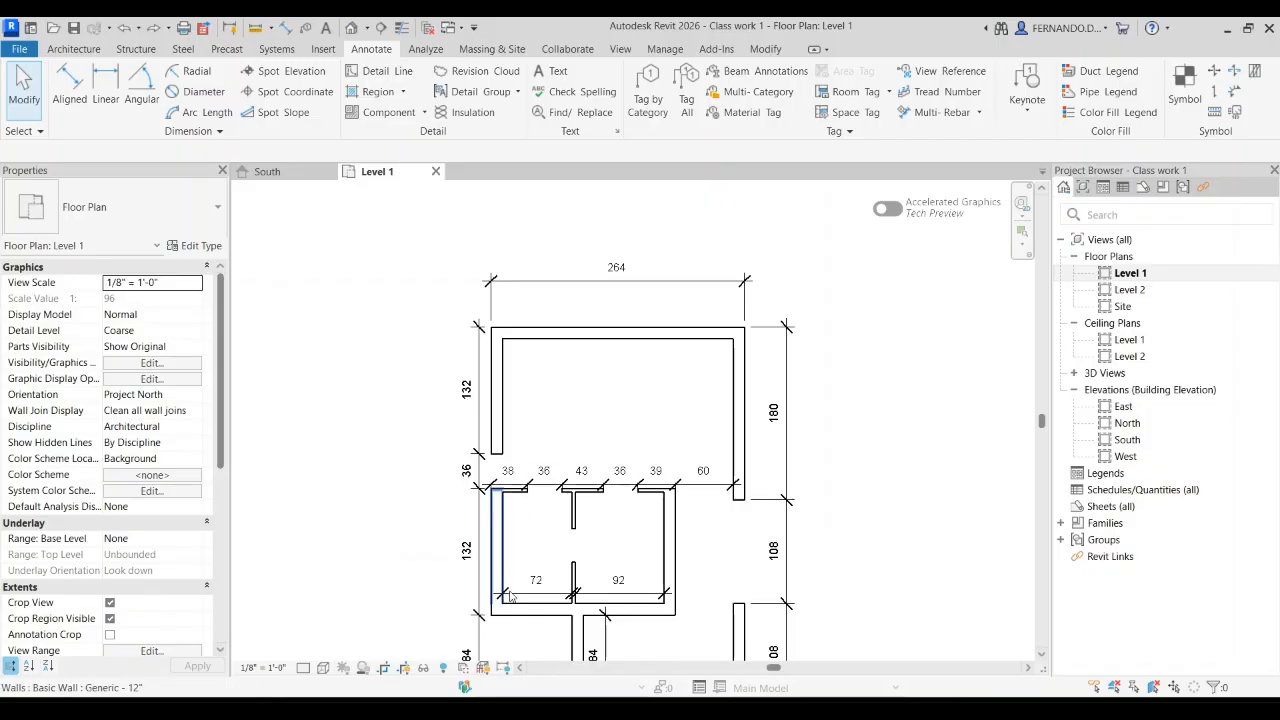
scroll(565, 615, "up", 1)
scroll(595, 615, "down", 1)
scroll(590, 612, "up", 8)
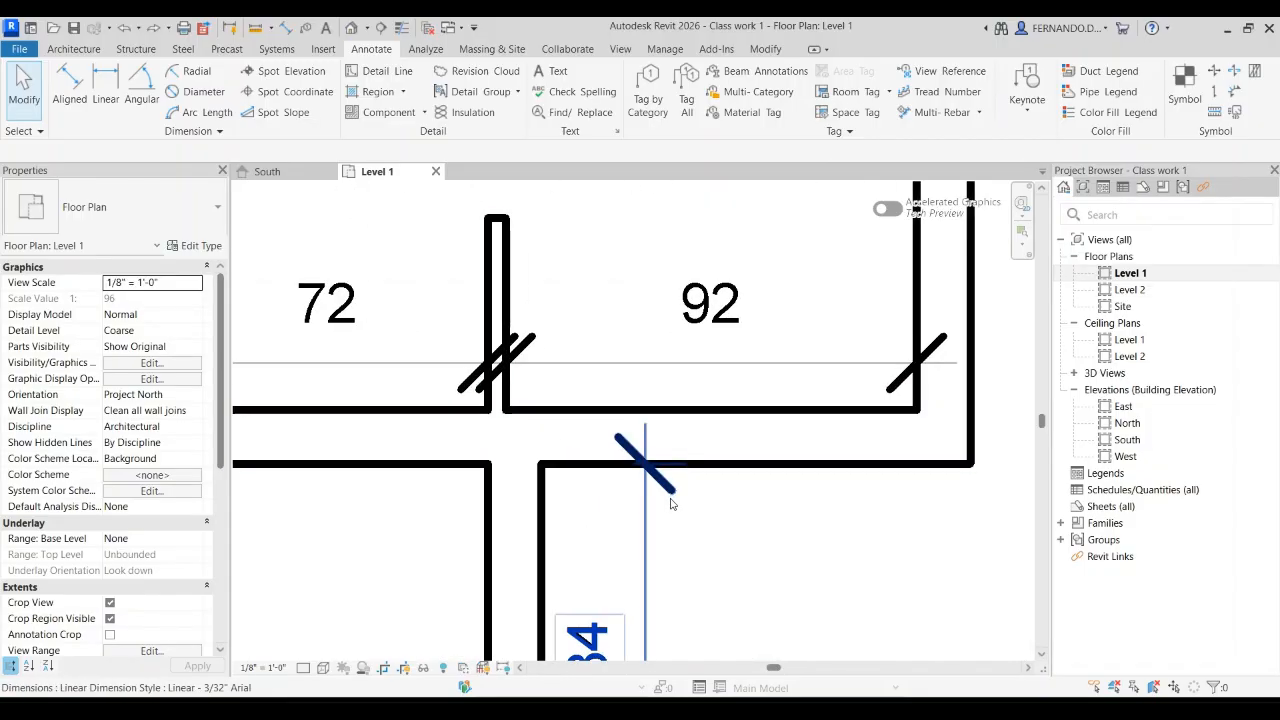
scroll(670, 492, "down", 6)
scroll(370, 370, "up", 2)
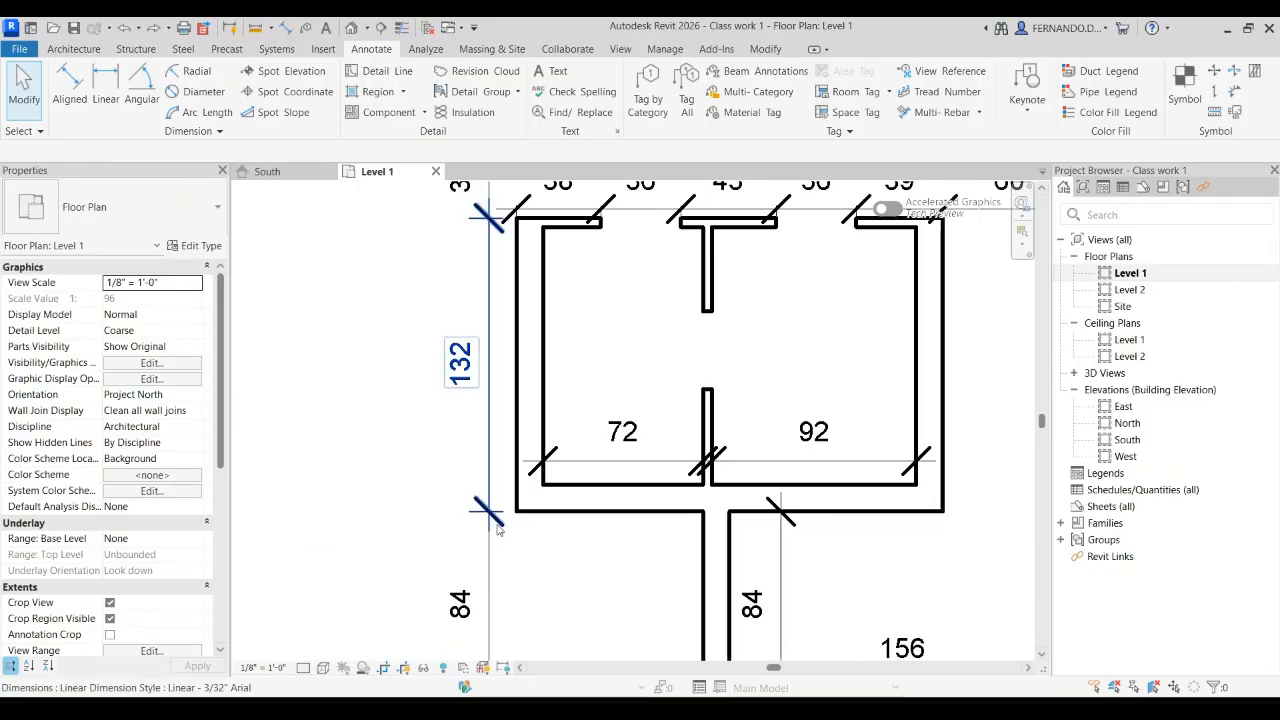
scroll(490, 530, "up", 3)
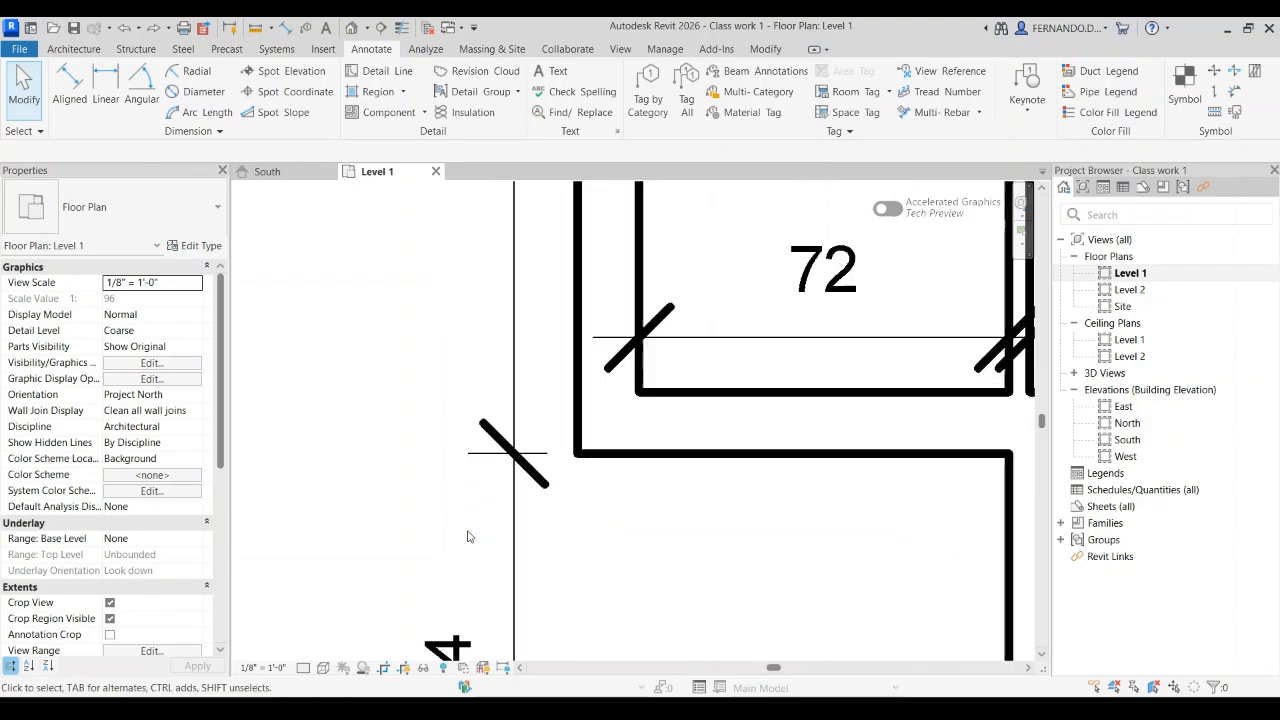
scroll(480, 500, "down", 5)
scroll(560, 460, "up", 2)
scroll(578, 450, "up", 2)
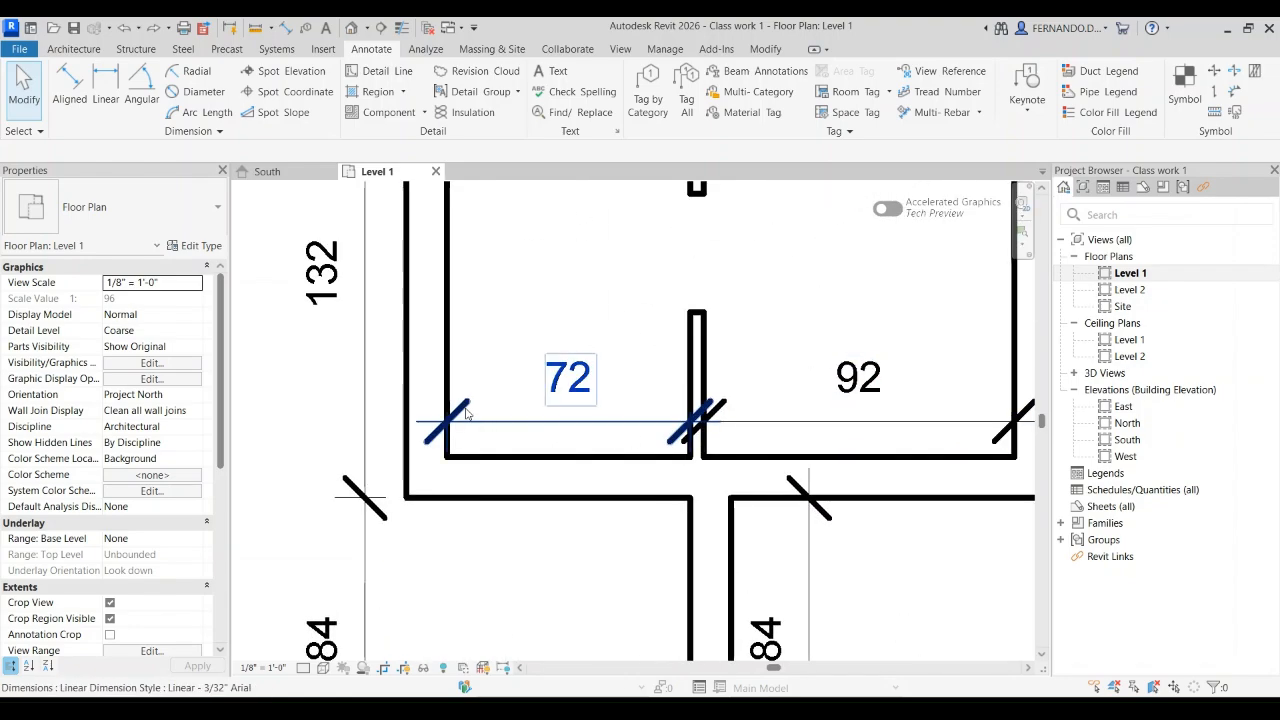
Step: Examine the heavy diagonal ticks on the dimension rows along the north and south sides of the two-room block
scroll(500, 430, "down", 2)
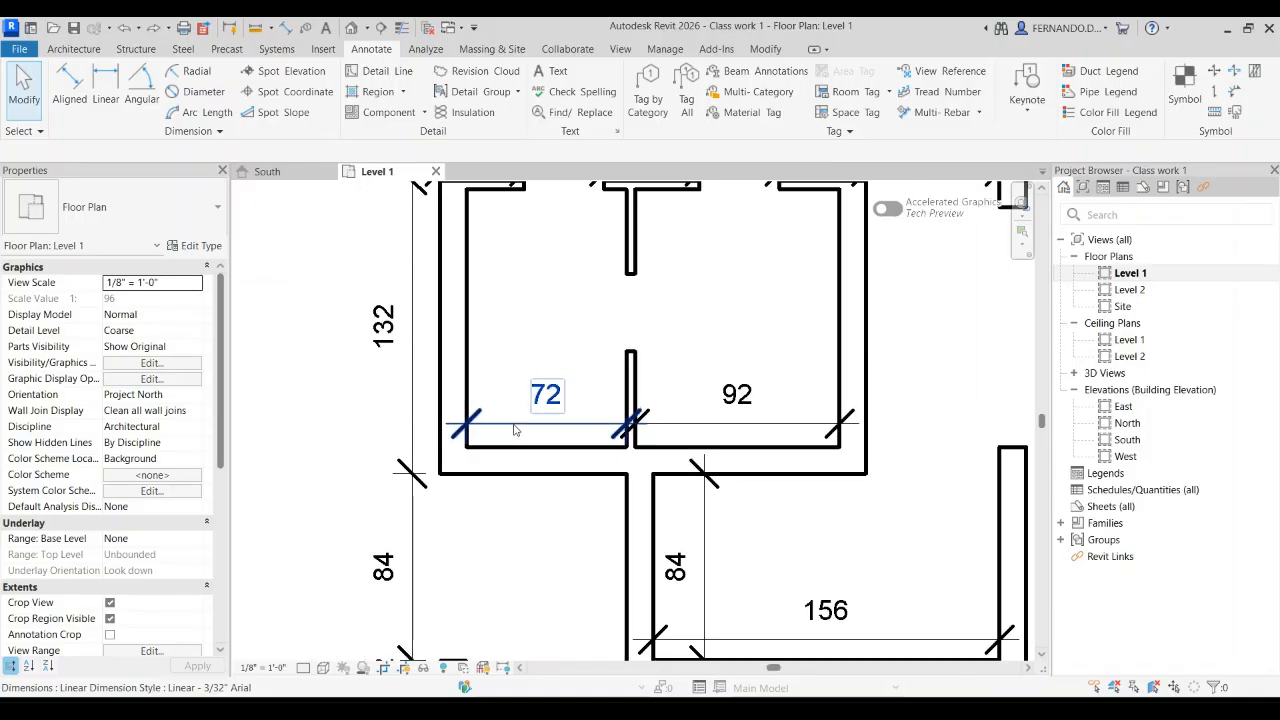
scroll(515, 430, "down", 2)
scroll(481, 340, "up", 3)
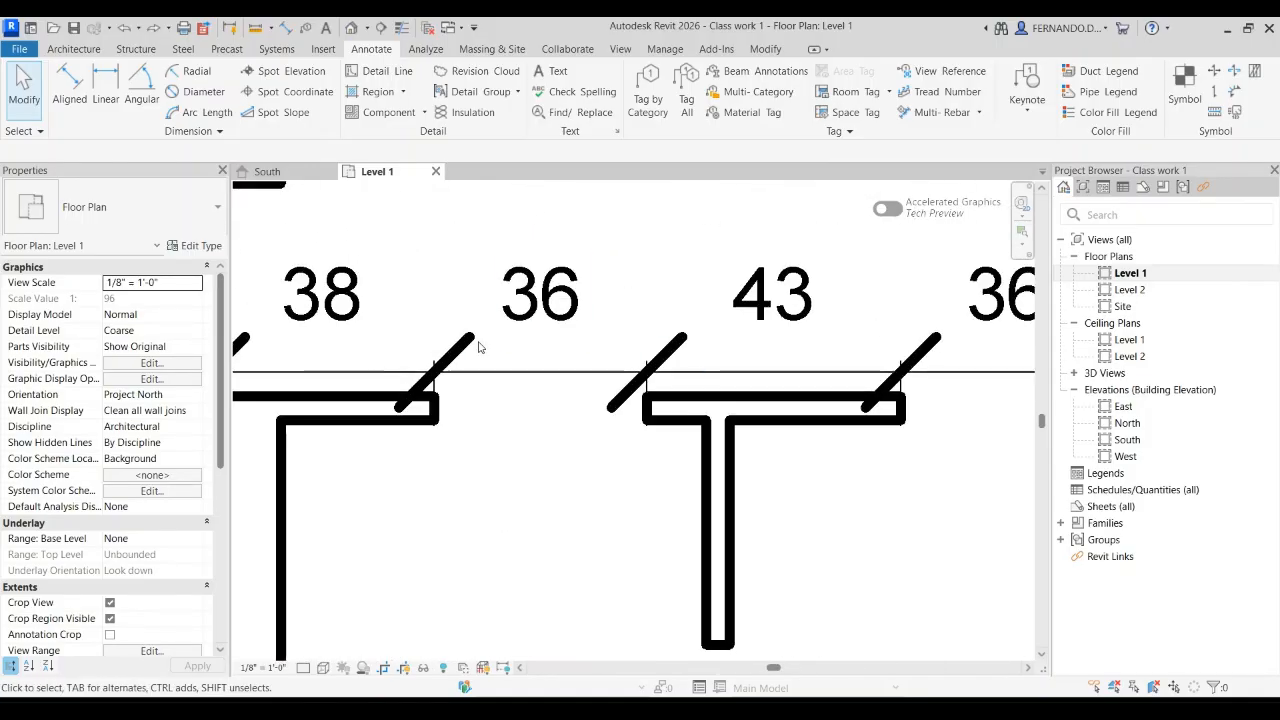
scroll(514, 383, "down", 3)
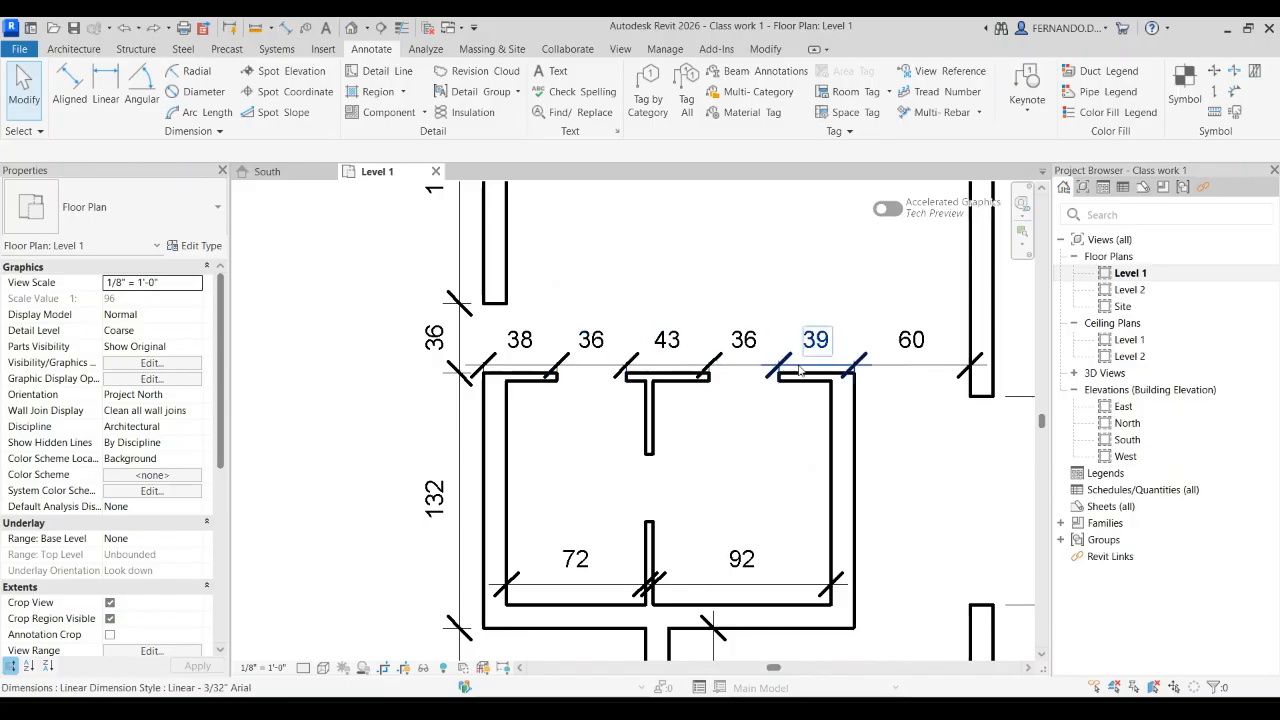
scroll(787, 366, "up", 4)
left_click(720, 355)
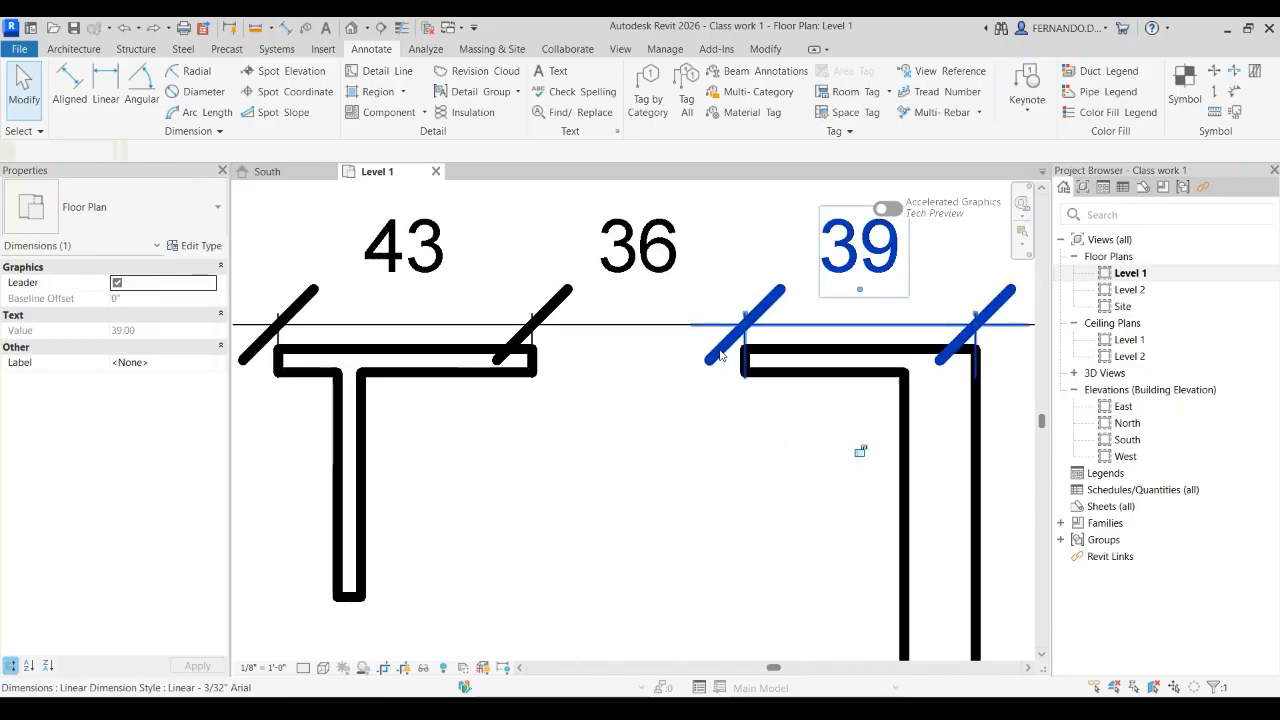
left_click(712, 455)
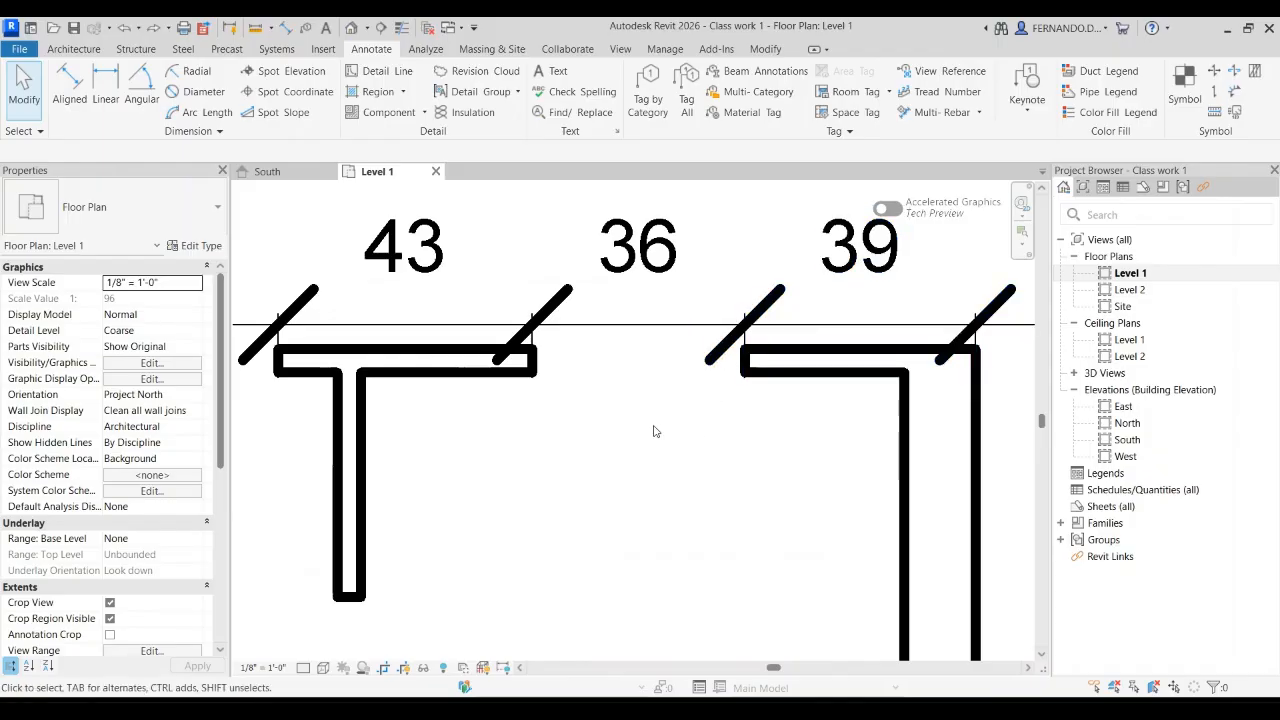
Step: Change the tick marks of the Linear - 3/32" Arial dimension type to short, thin diagonal strokes
left_click(648, 323)
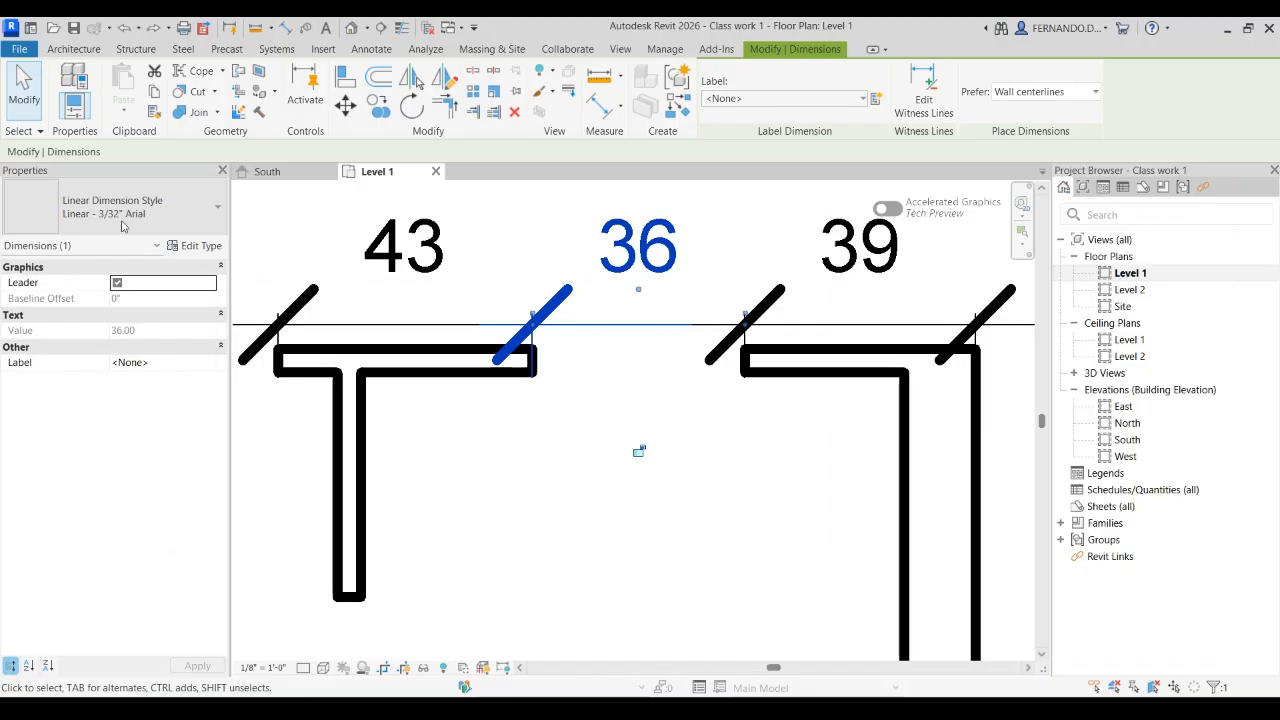
left_click(201, 246)
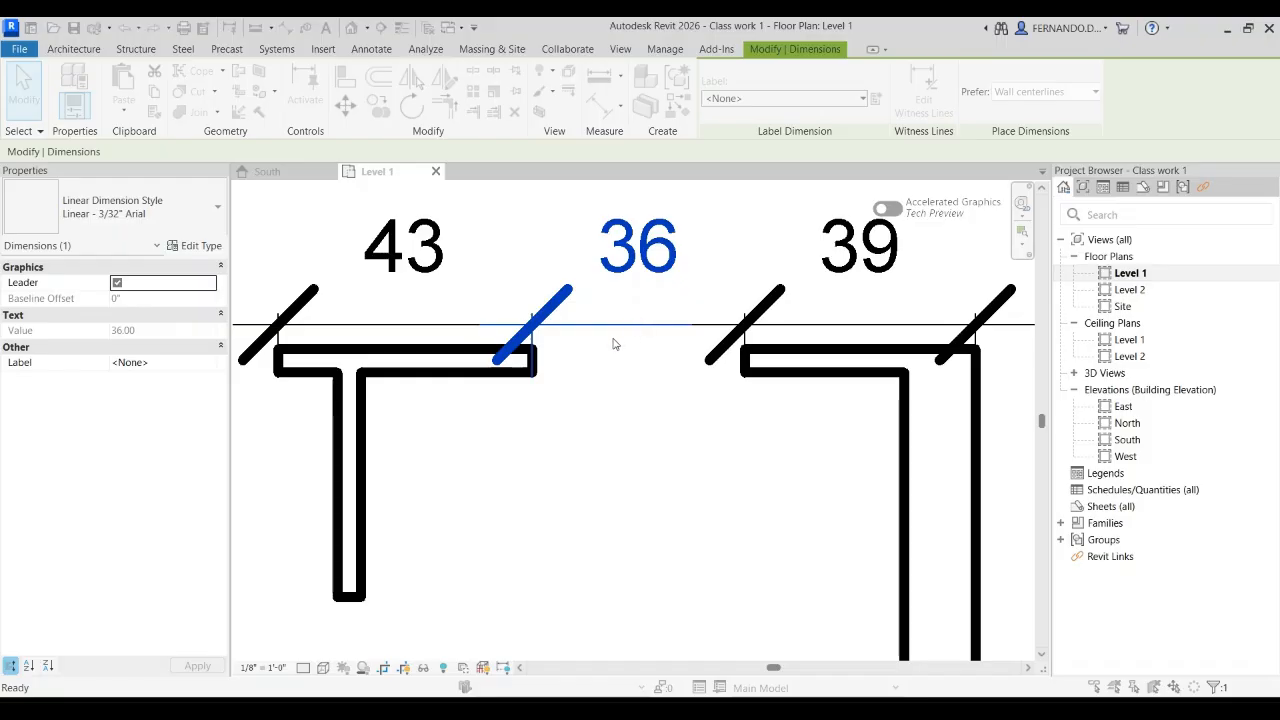
left_click(706, 569)
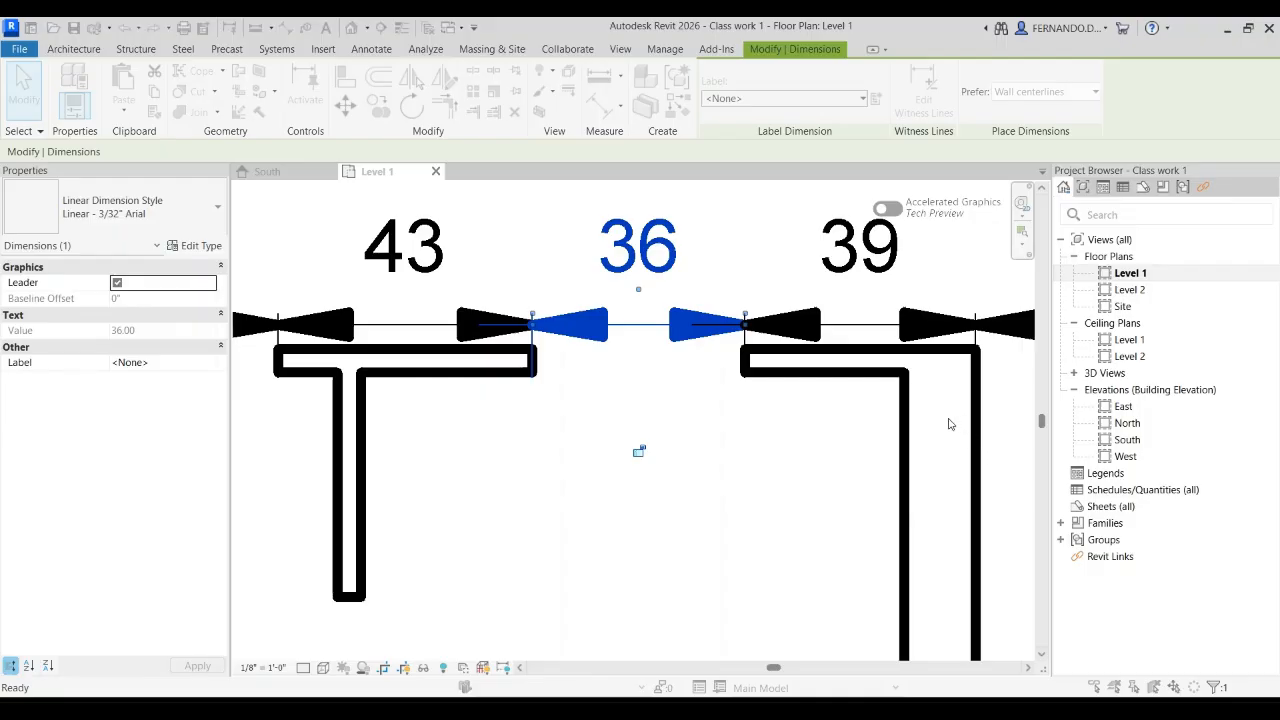
left_click(1046, 656)
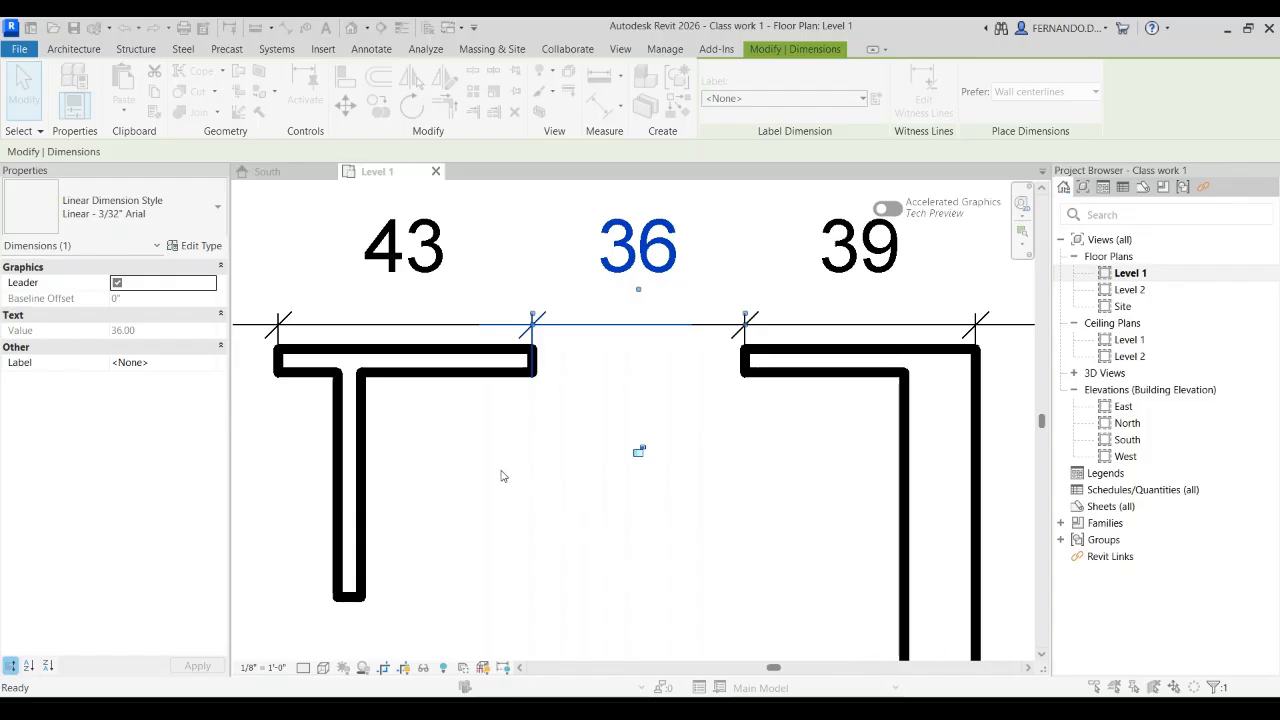
scroll(648, 430, "down", 2)
left_click(673, 481)
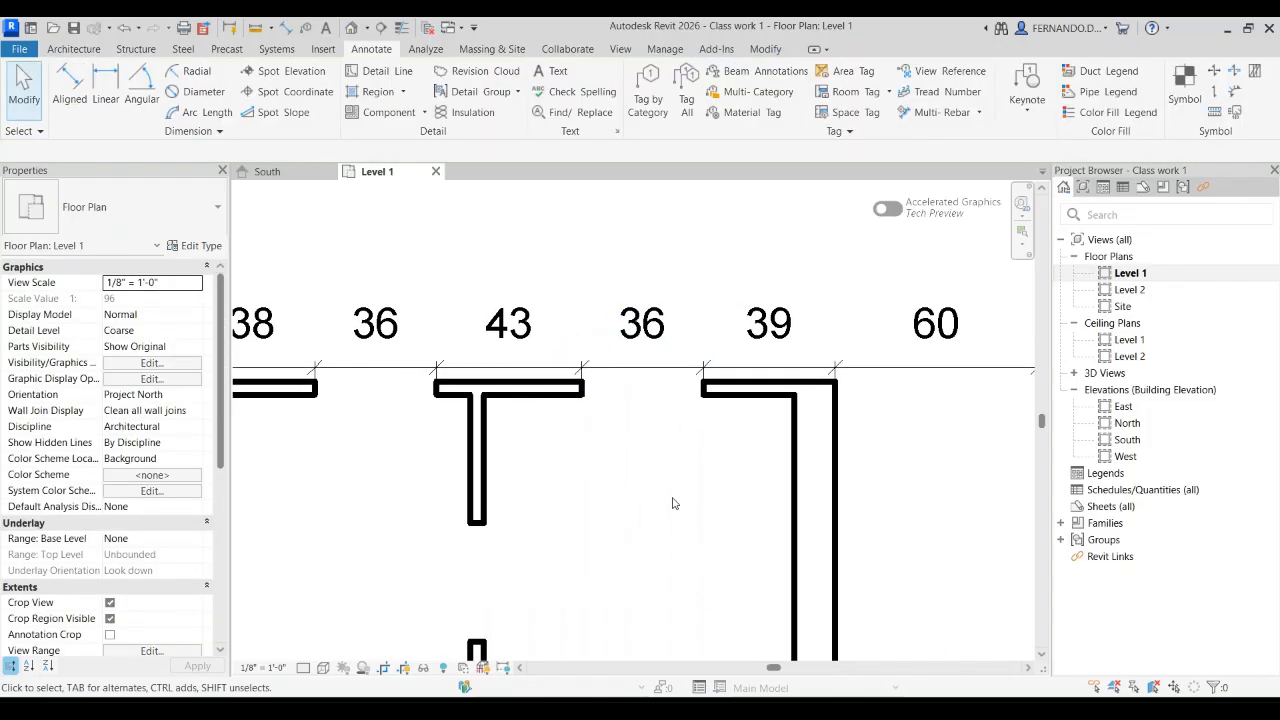
Step: Remove the dimension line and witness line extensions past the tick marks in the Linear - 3/32" Arial dimension type
scroll(733, 272, "down", 2)
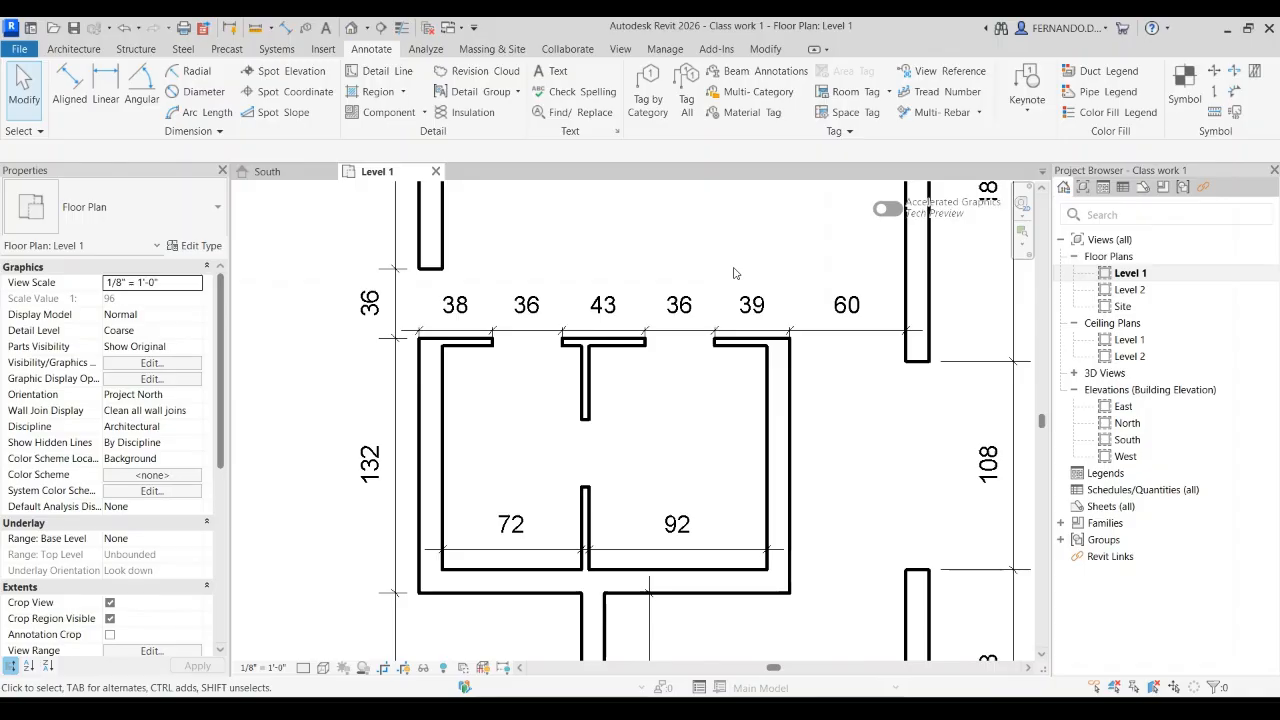
scroll(575, 360, "up", 5)
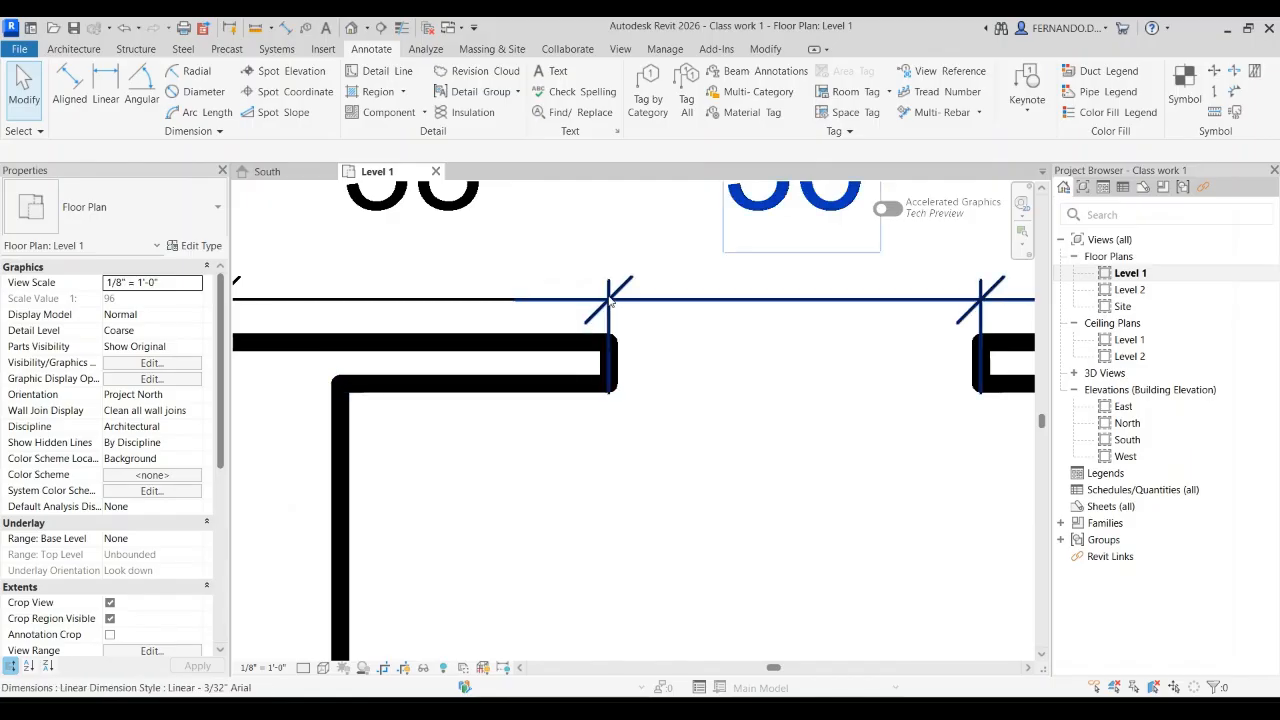
scroll(571, 366, "down", 5)
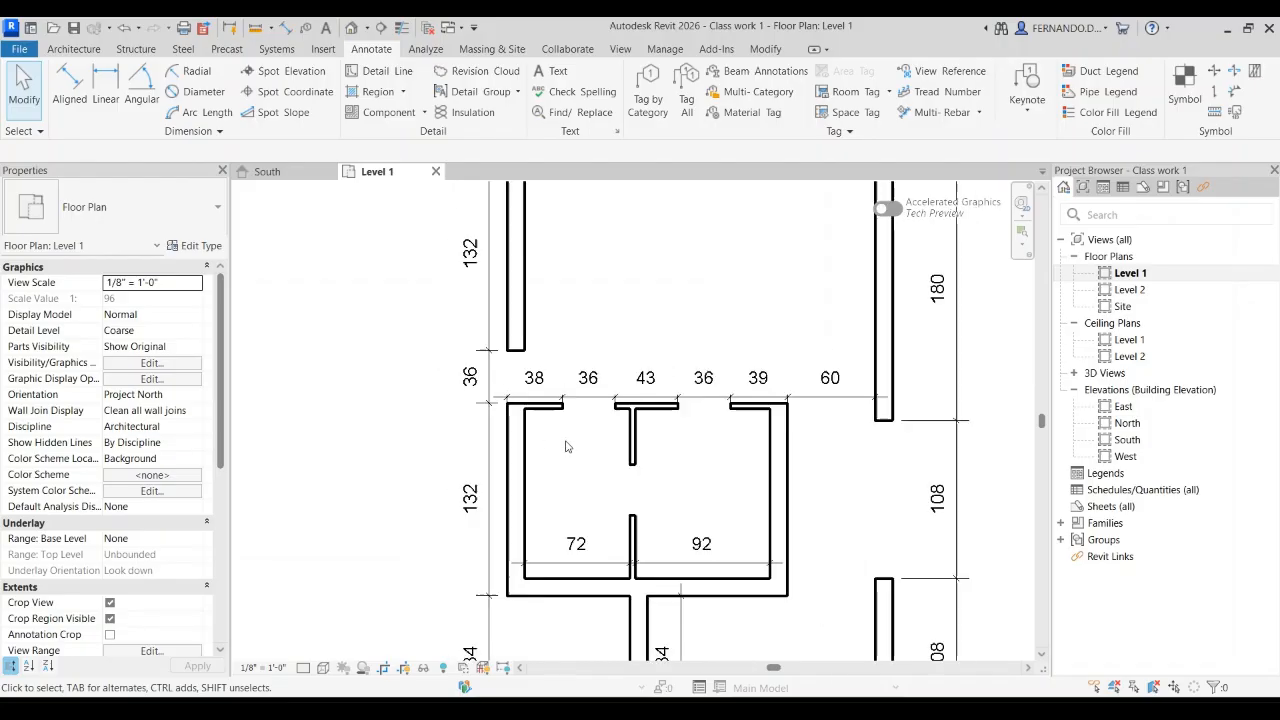
scroll(566, 446, "down", 2)
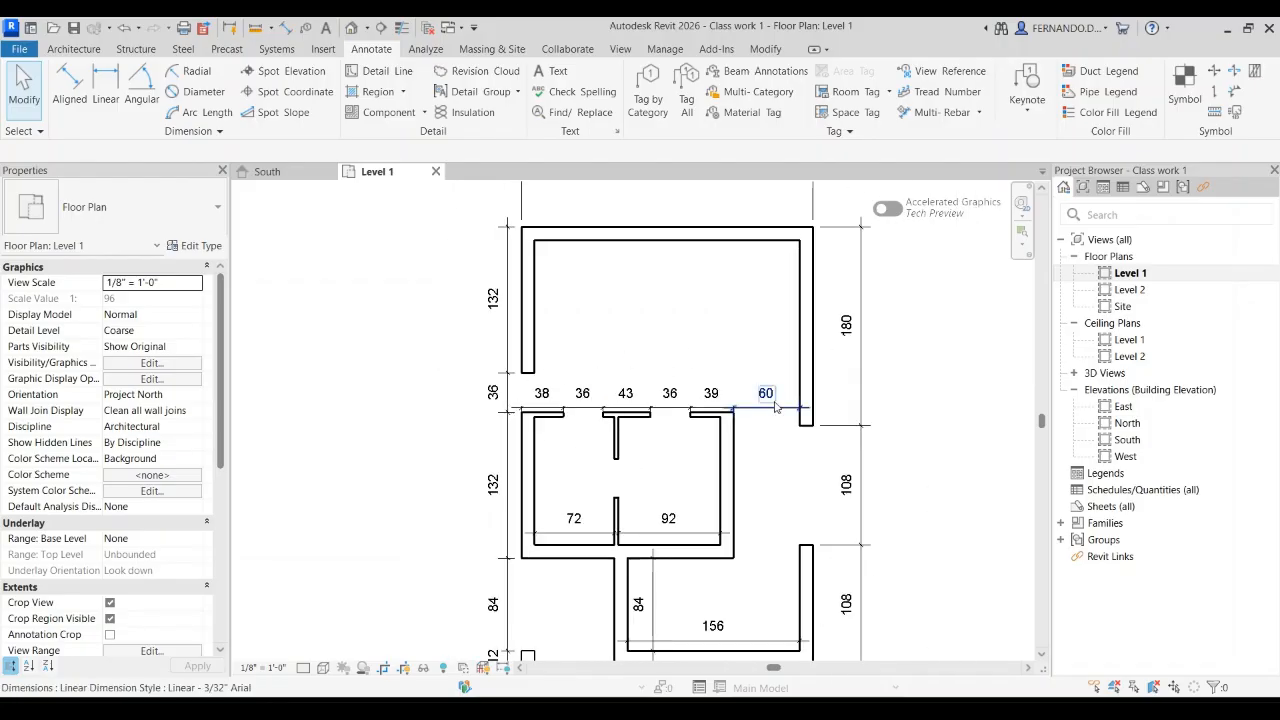
scroll(810, 360, "down", 1)
scroll(860, 340, "up", 2)
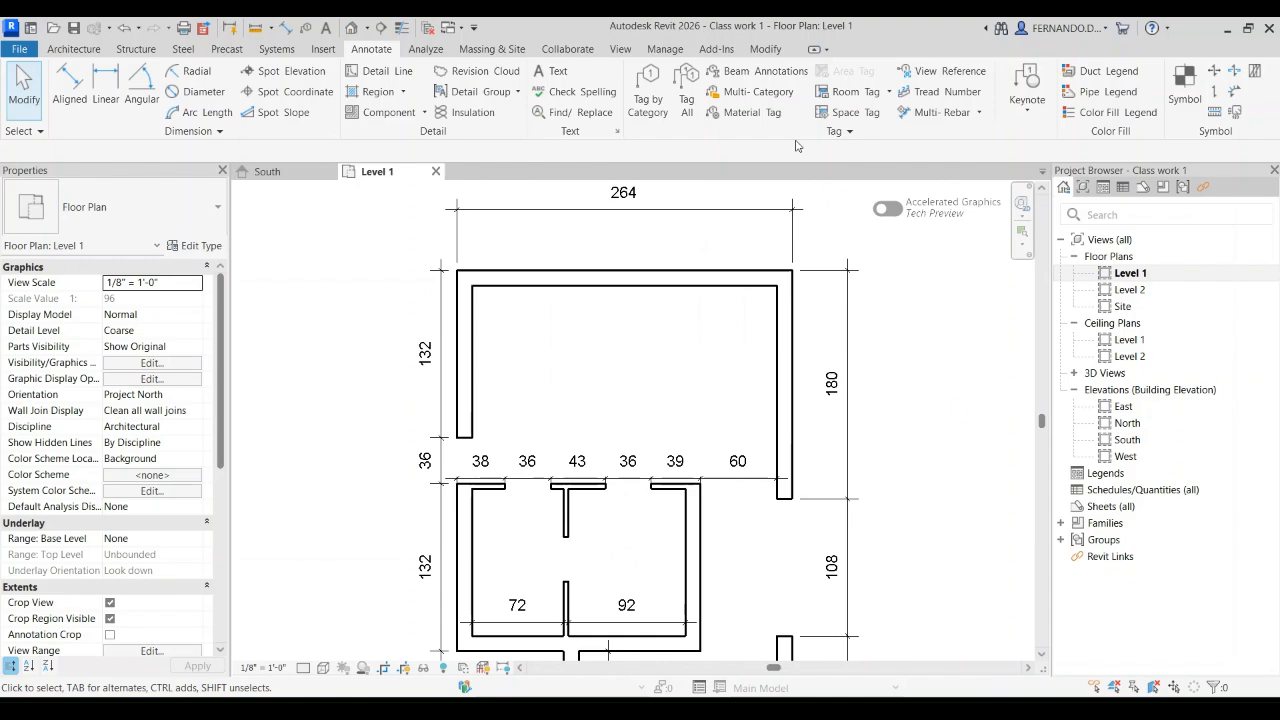
scroll(815, 245, "up", 3)
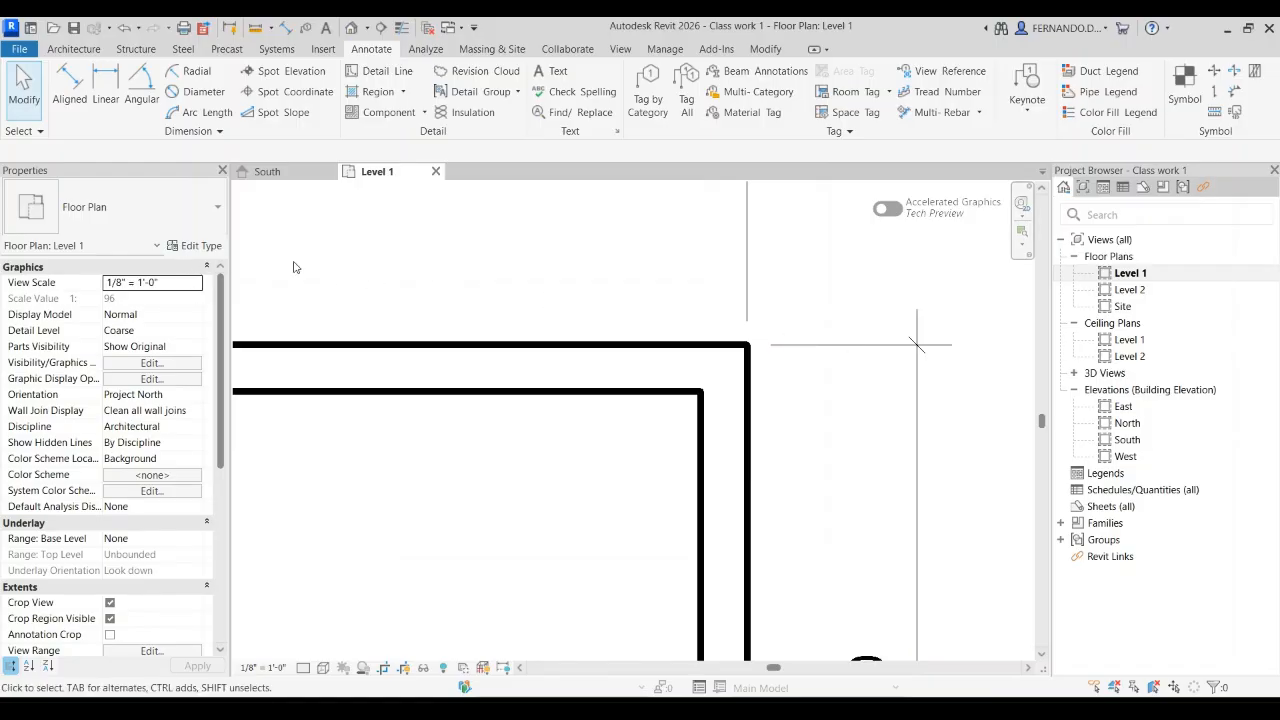
left_click(886, 347)
left_click(195, 246)
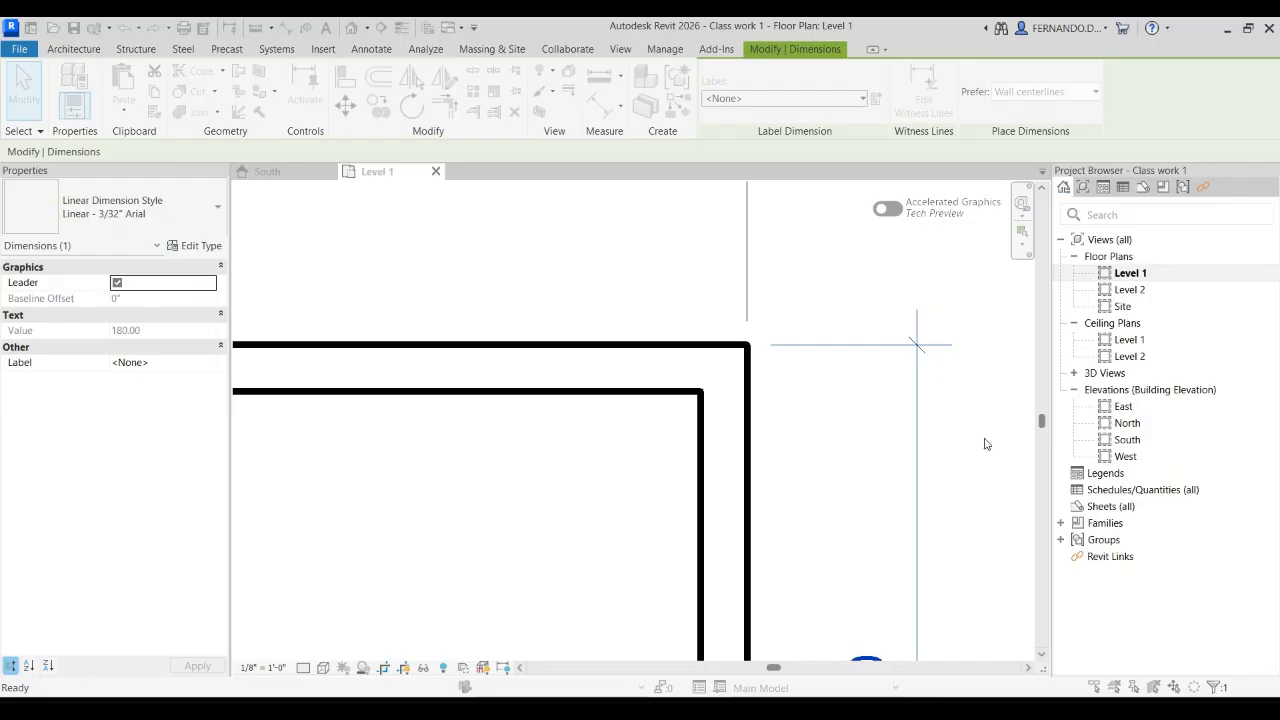
left_click(1047, 648)
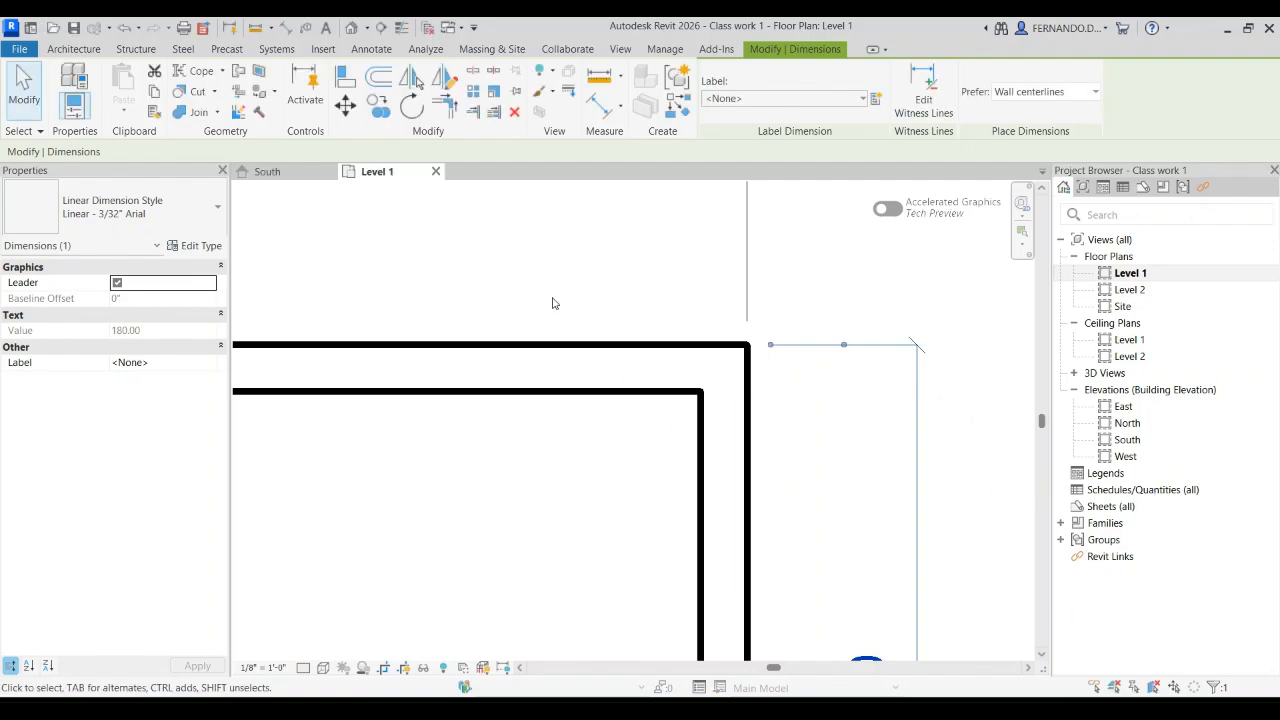
scroll(558, 285, "down", 4)
left_click(761, 389)
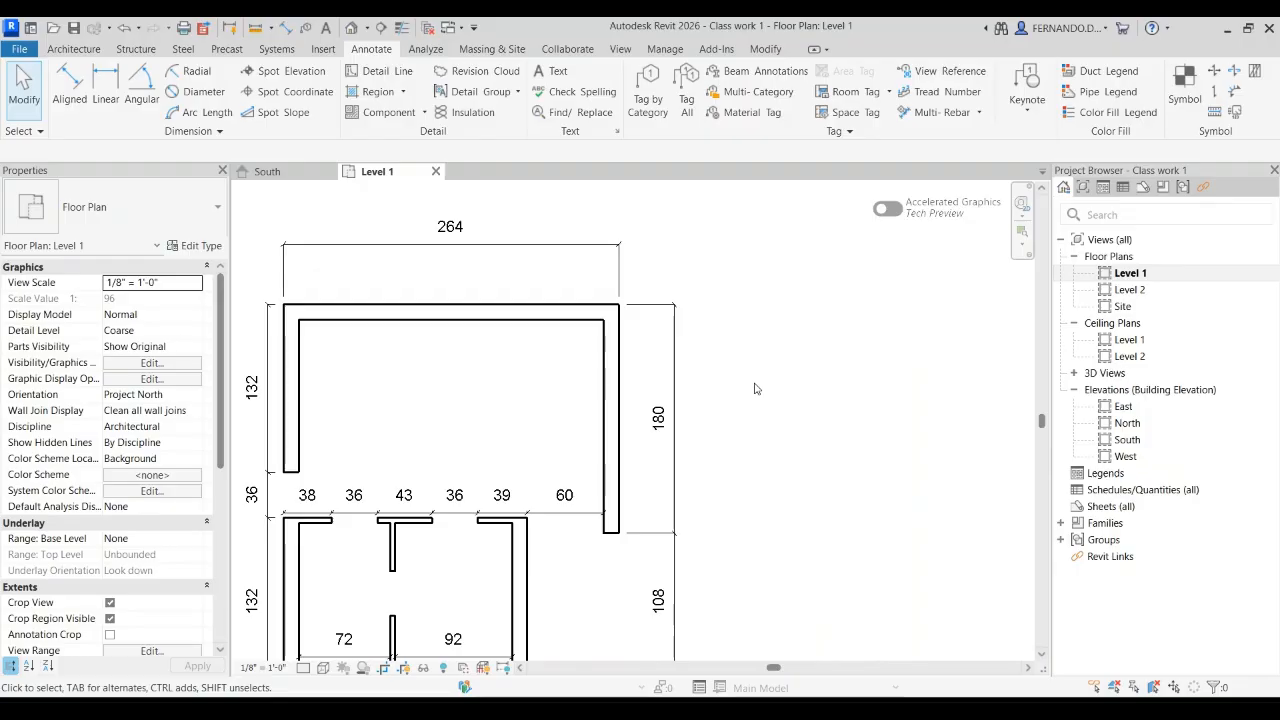
Step: Examine the restyled ticks and witness lines on the west dimension row and around the southern part of the plan
scroll(777, 391, "down", 2)
scroll(453, 477, "up", 8)
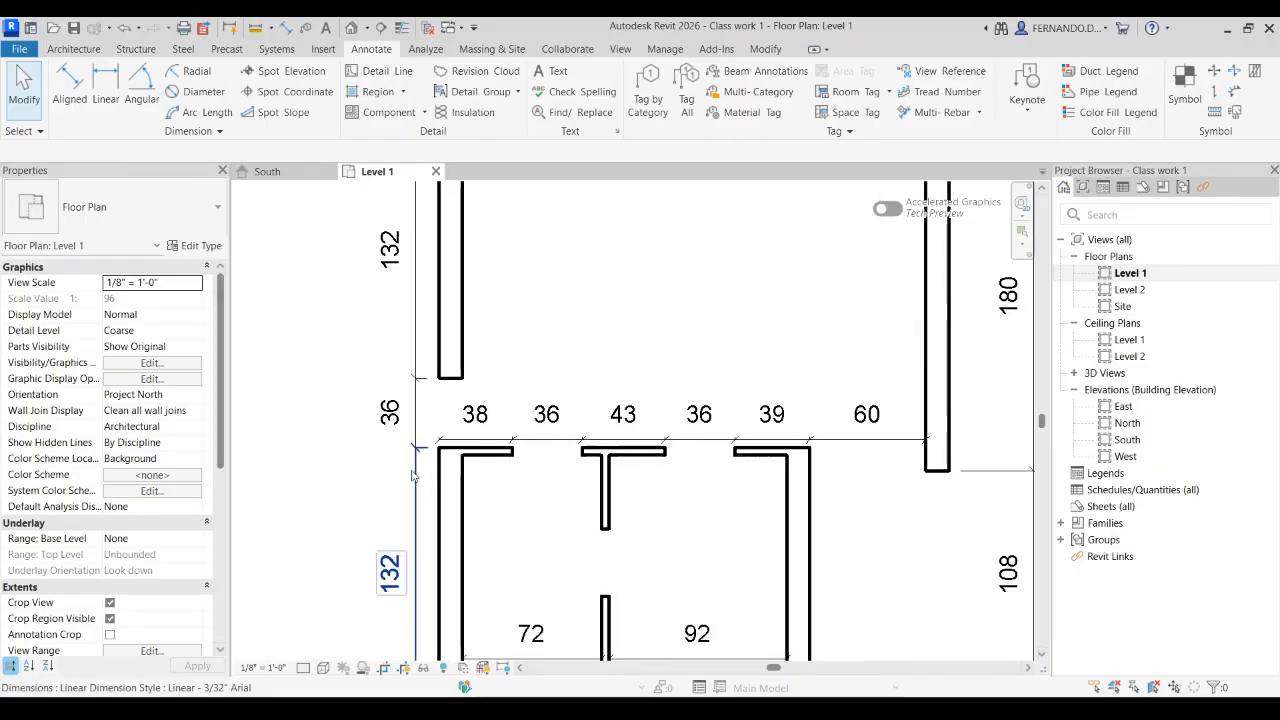
scroll(420, 455, "up", 1)
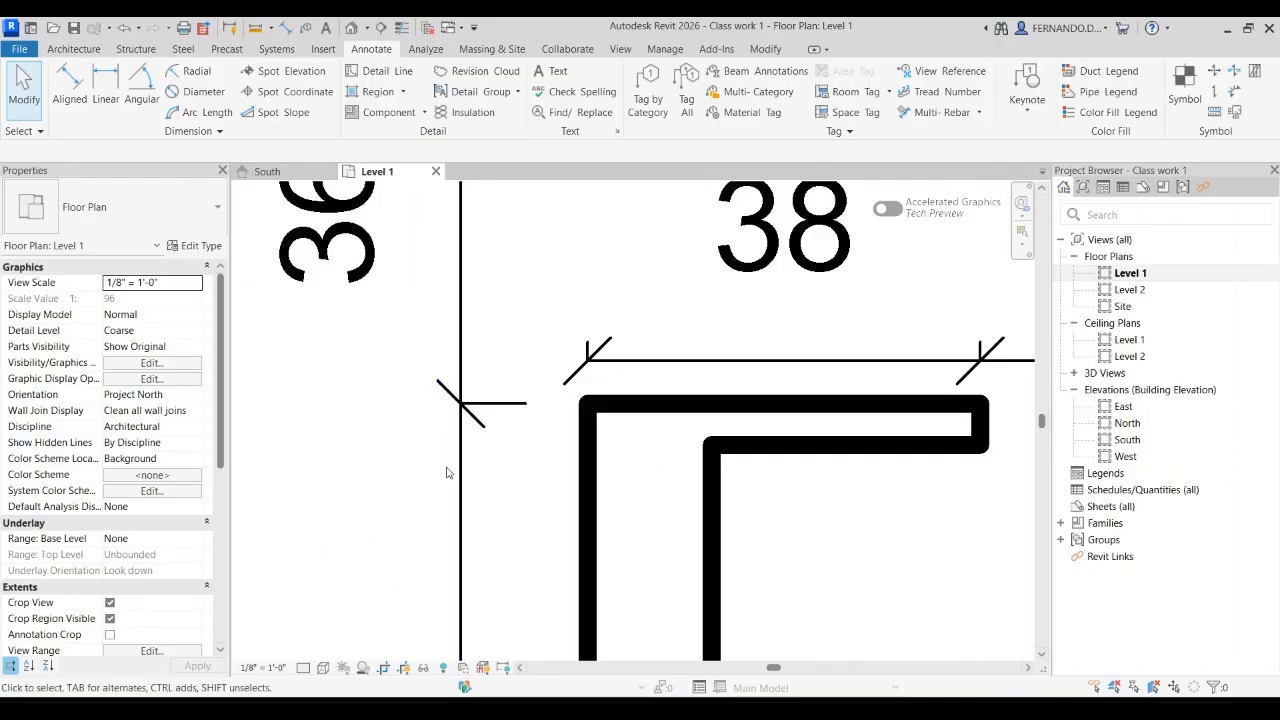
scroll(447, 472, "down", 2)
scroll(588, 465, "down", 3)
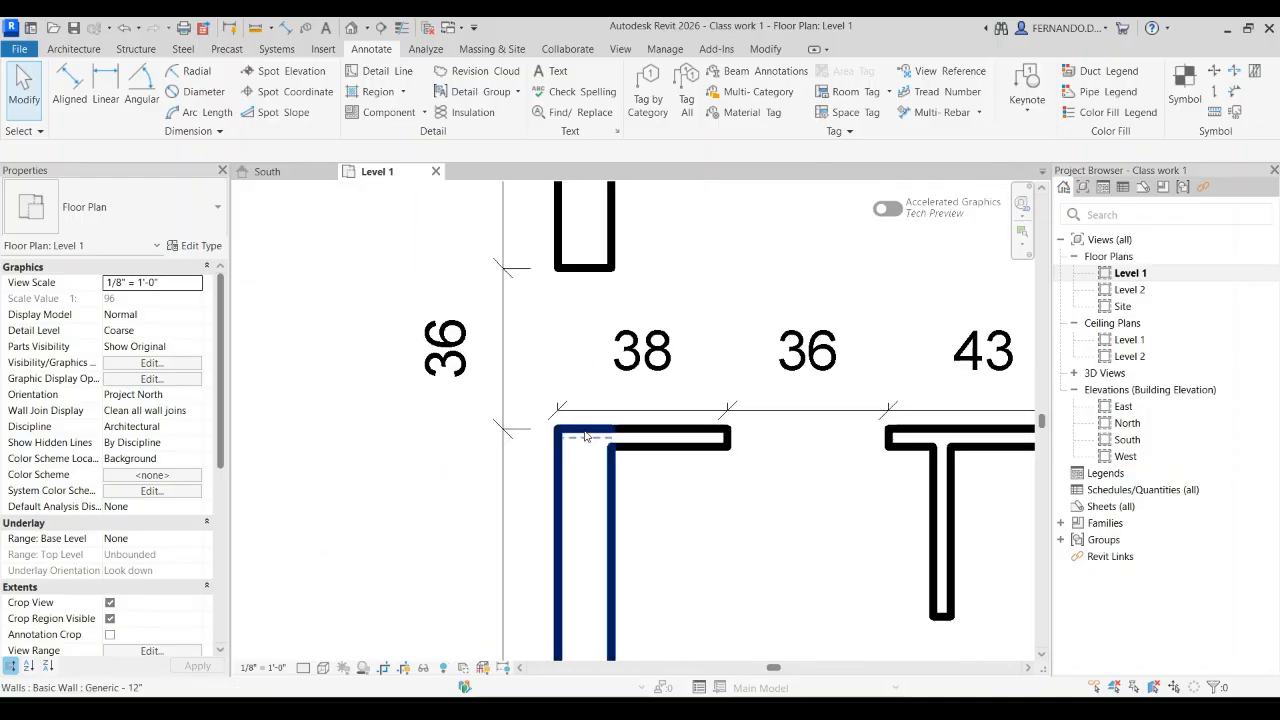
scroll(580, 443, "down", 3)
scroll(658, 491, "down", 3)
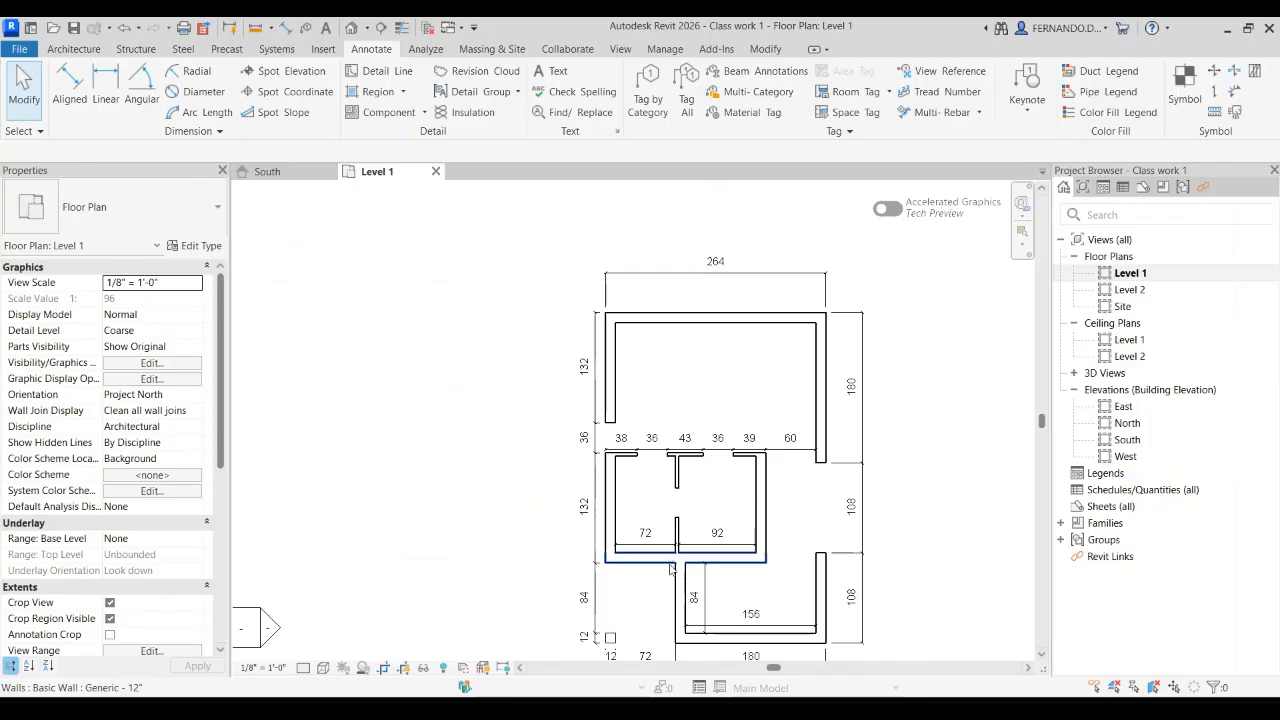
scroll(688, 543, "down", 2)
scroll(738, 545, "up", 2)
scroll(747, 563, "up", 3)
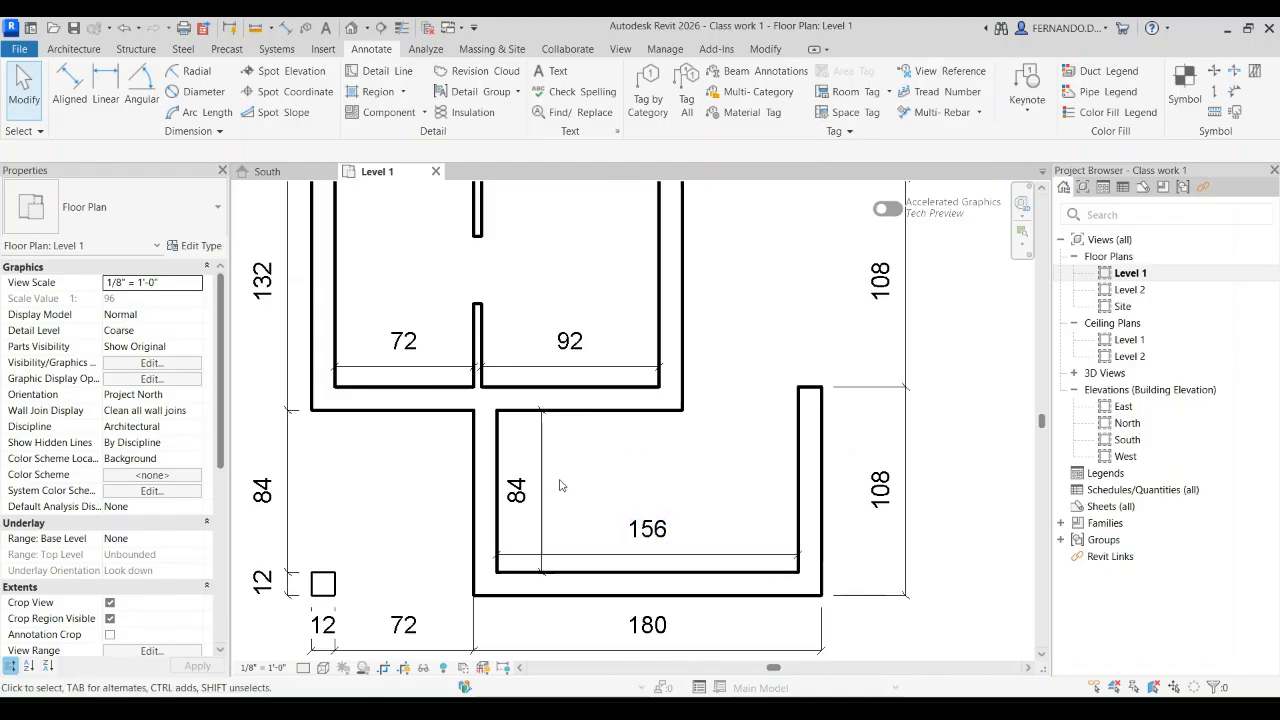
Step: Inspect the 84 dimension inside the south room and where its ends meet the wall faces
scroll(541, 414, "up", 4)
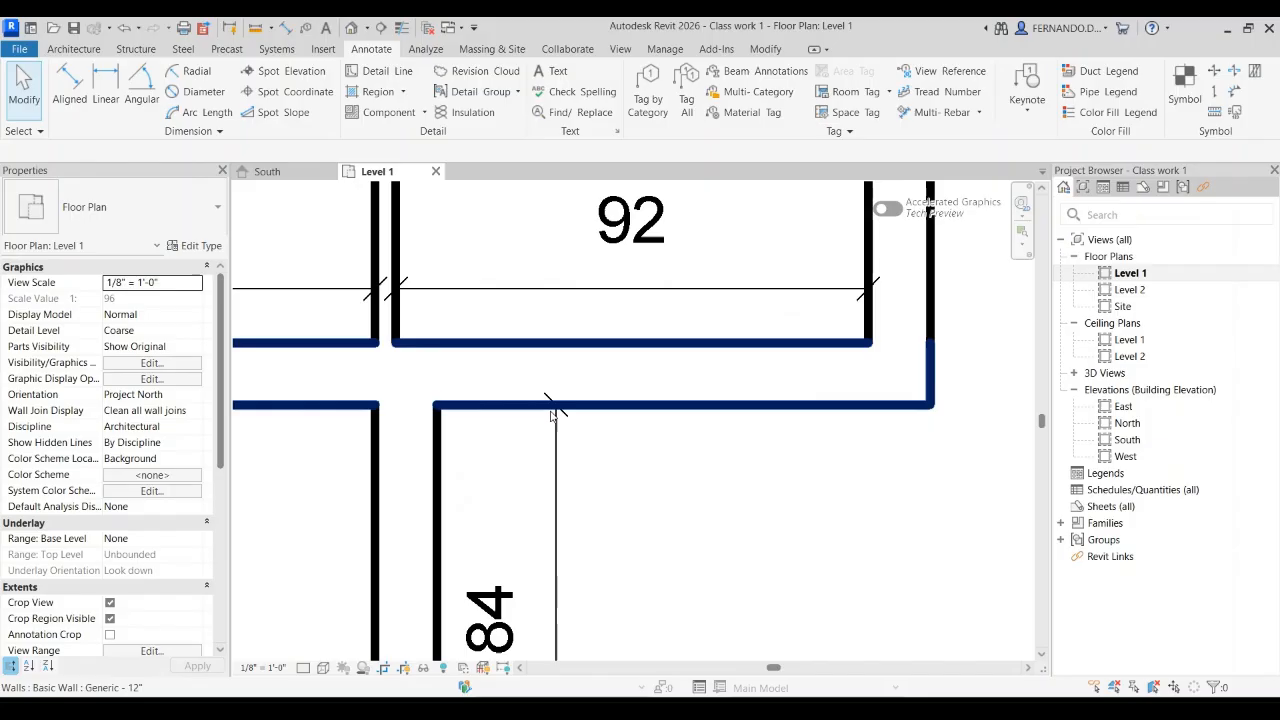
left_click(556, 416)
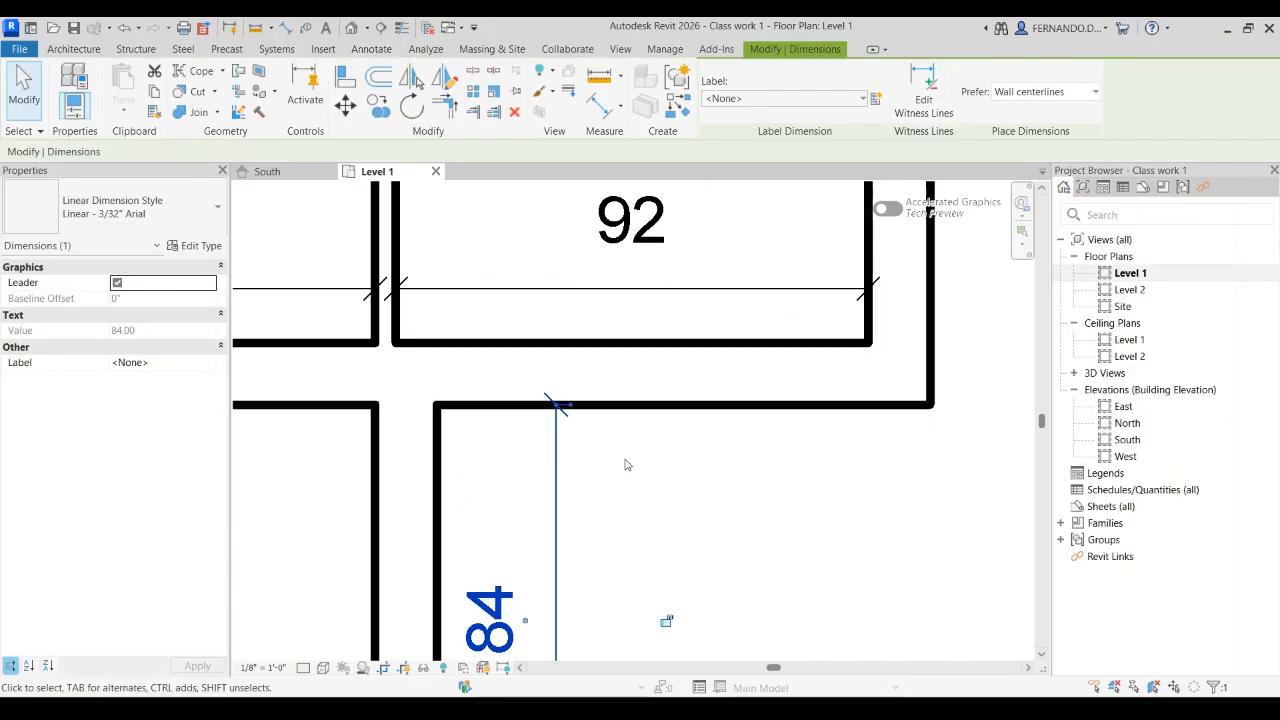
scroll(627, 467, "down", 4)
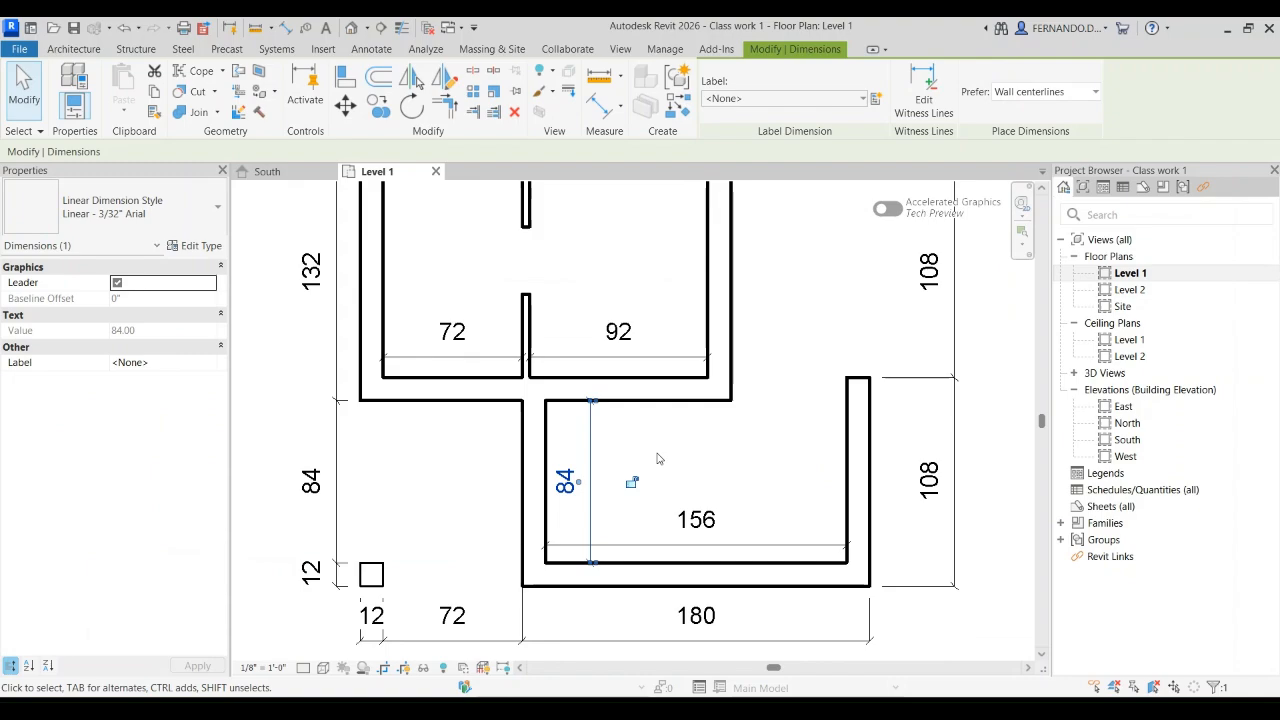
scroll(513, 537, "down", 1)
scroll(645, 521, "down", 1)
left_click(829, 426)
Step: Examine the ticks and witness line gaps beside the east wall opening, and review the overall floor plan
scroll(635, 555, "down", 1)
scroll(695, 543, "down", 2)
scroll(697, 339, "up", 3)
left_click(700, 339)
left_click(945, 440)
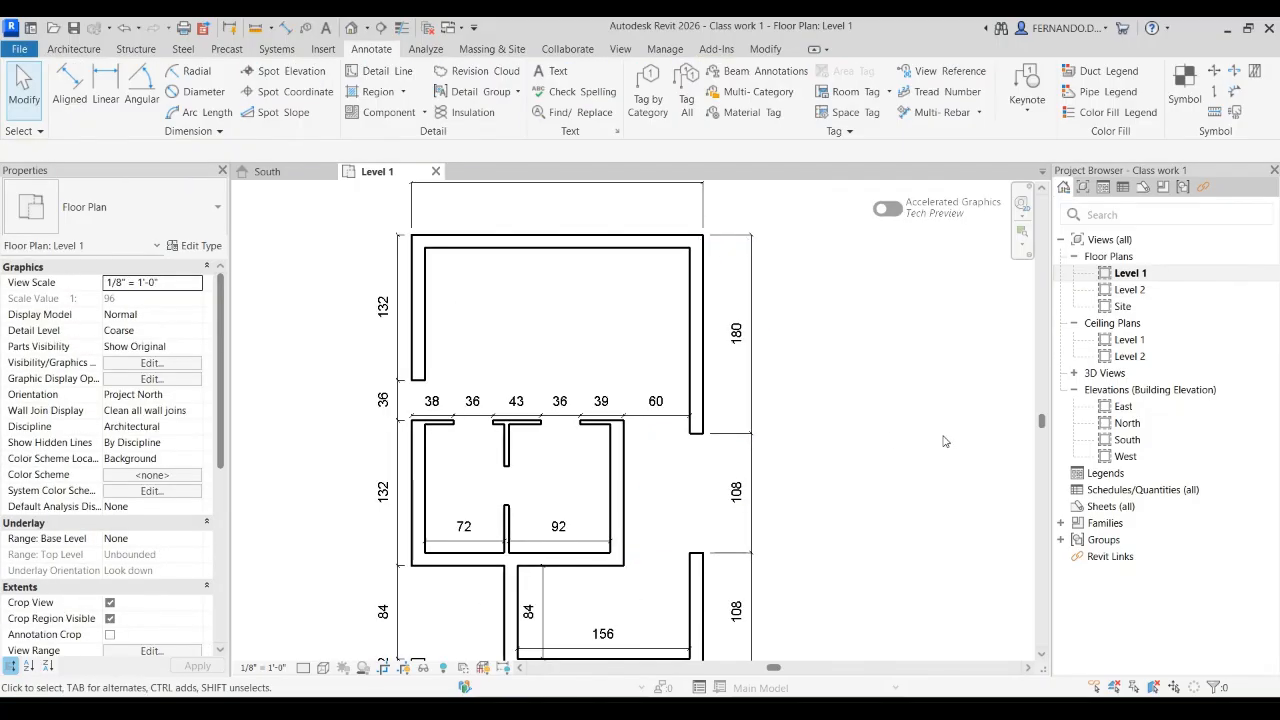
scroll(716, 392, "up", 2)
scroll(695, 402, "down", 3)
scroll(577, 430, "up", 6)
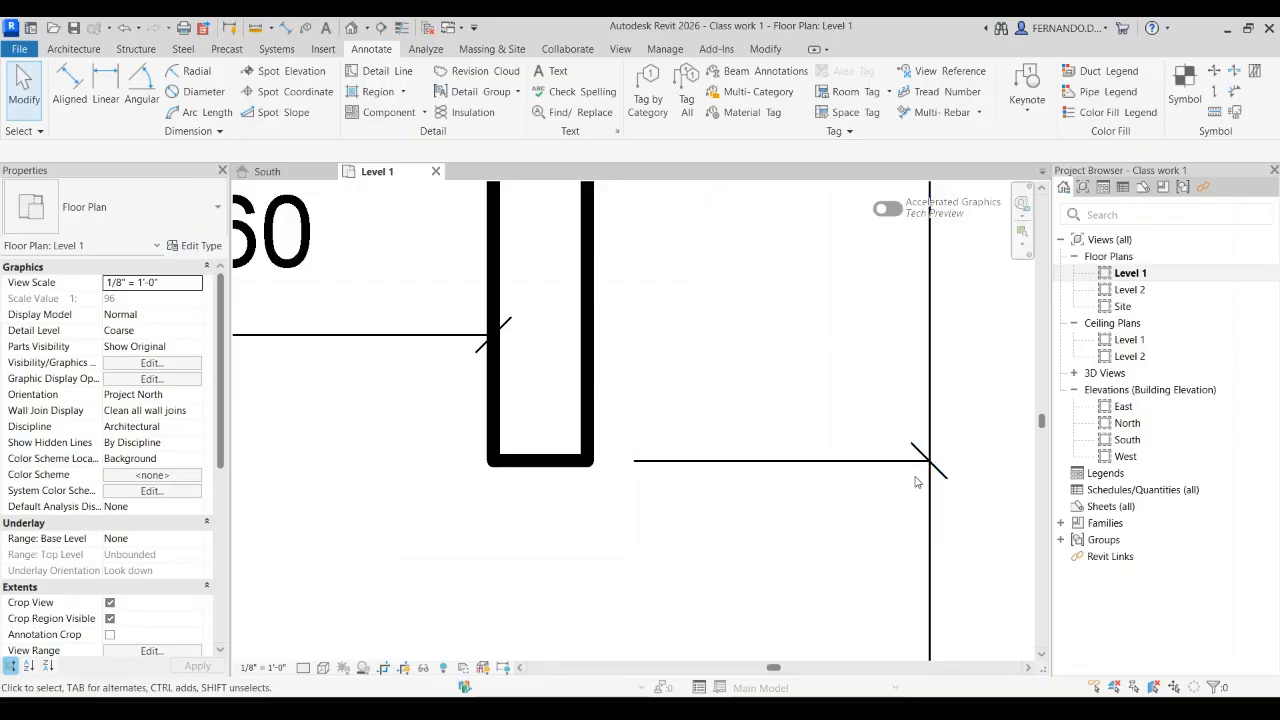
scroll(912, 455, "down", 2)
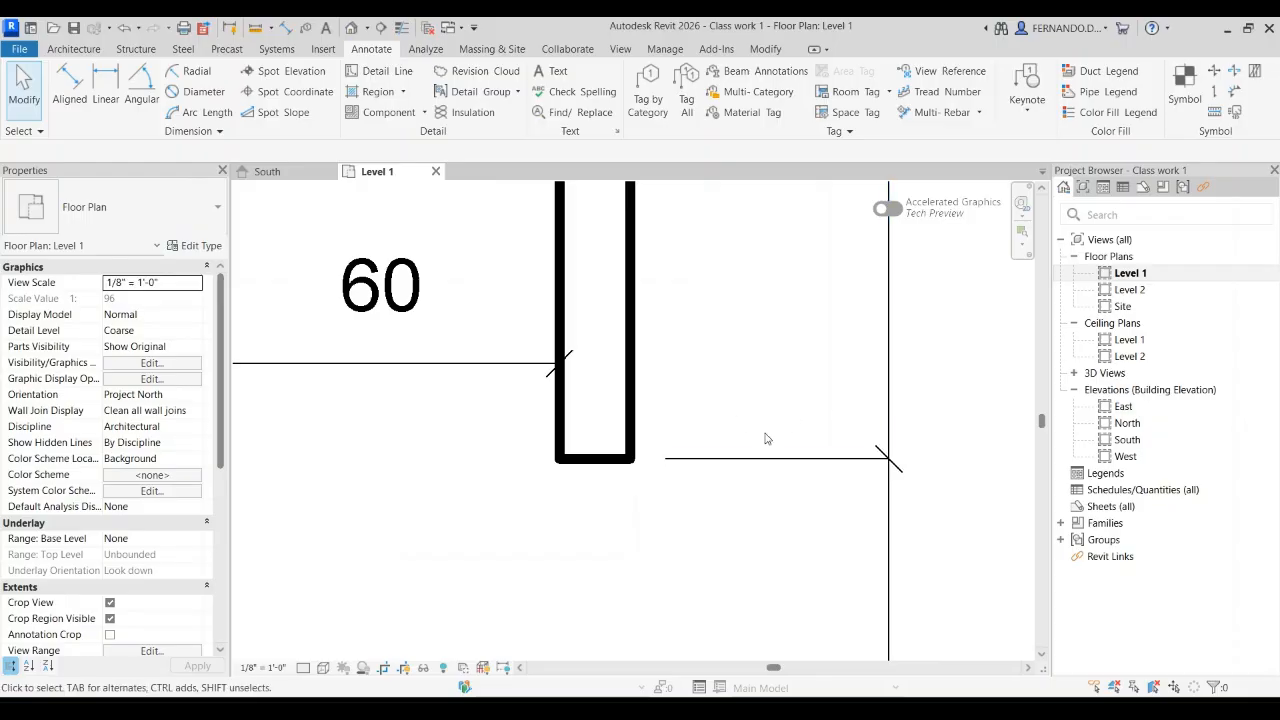
scroll(766, 434, "down", 6)
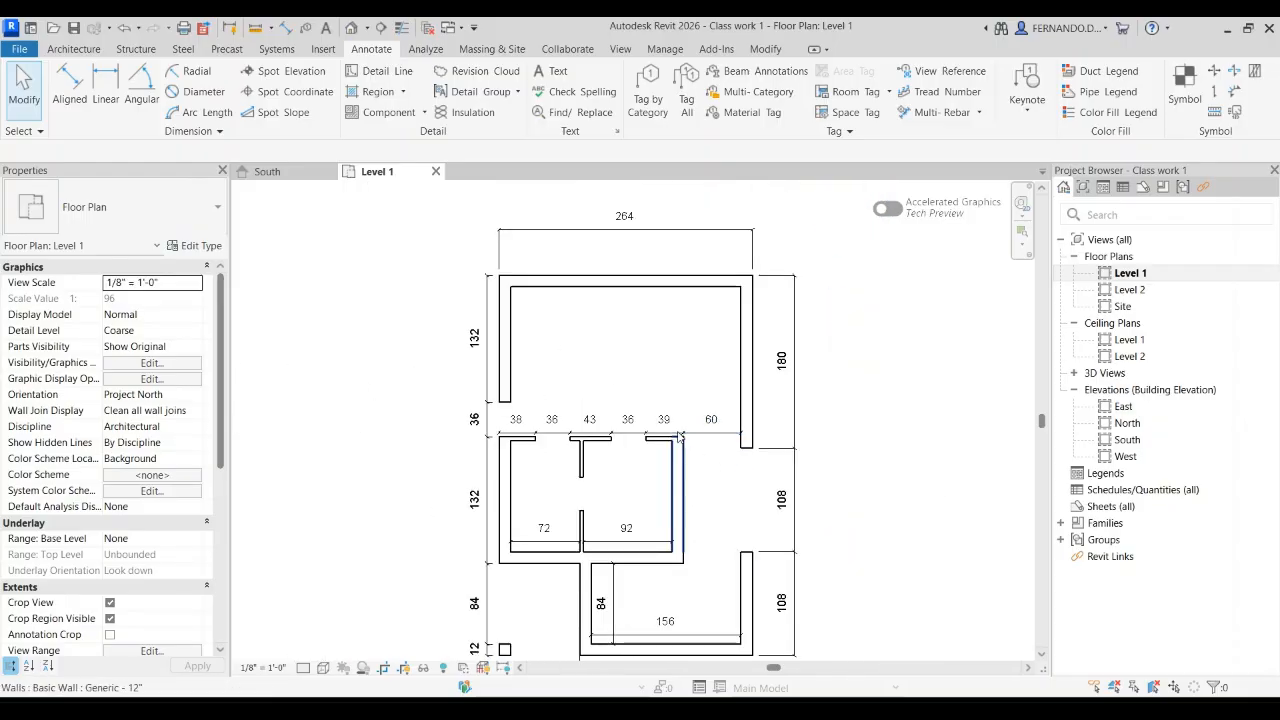
scroll(668, 428, "down", 3)
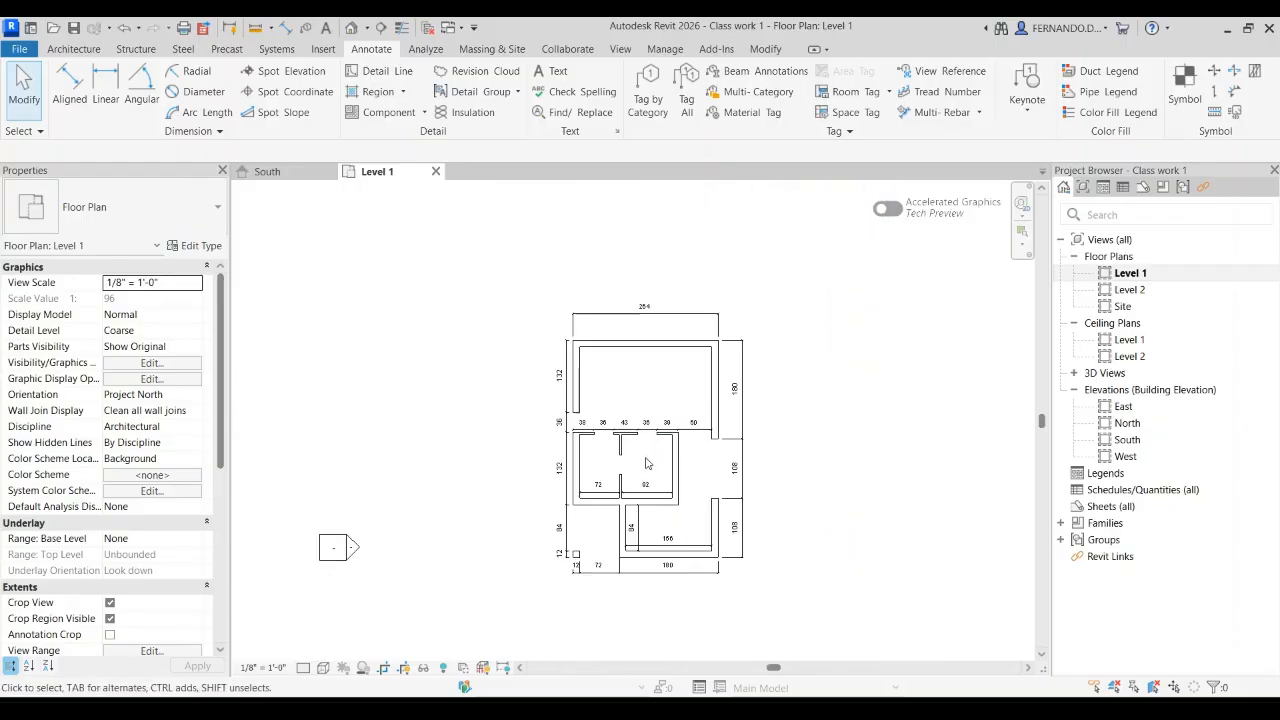
Step: Open the South elevation and examine the 36 roof overhang dimension and the adjacent wall height dimension
left_click(264, 172)
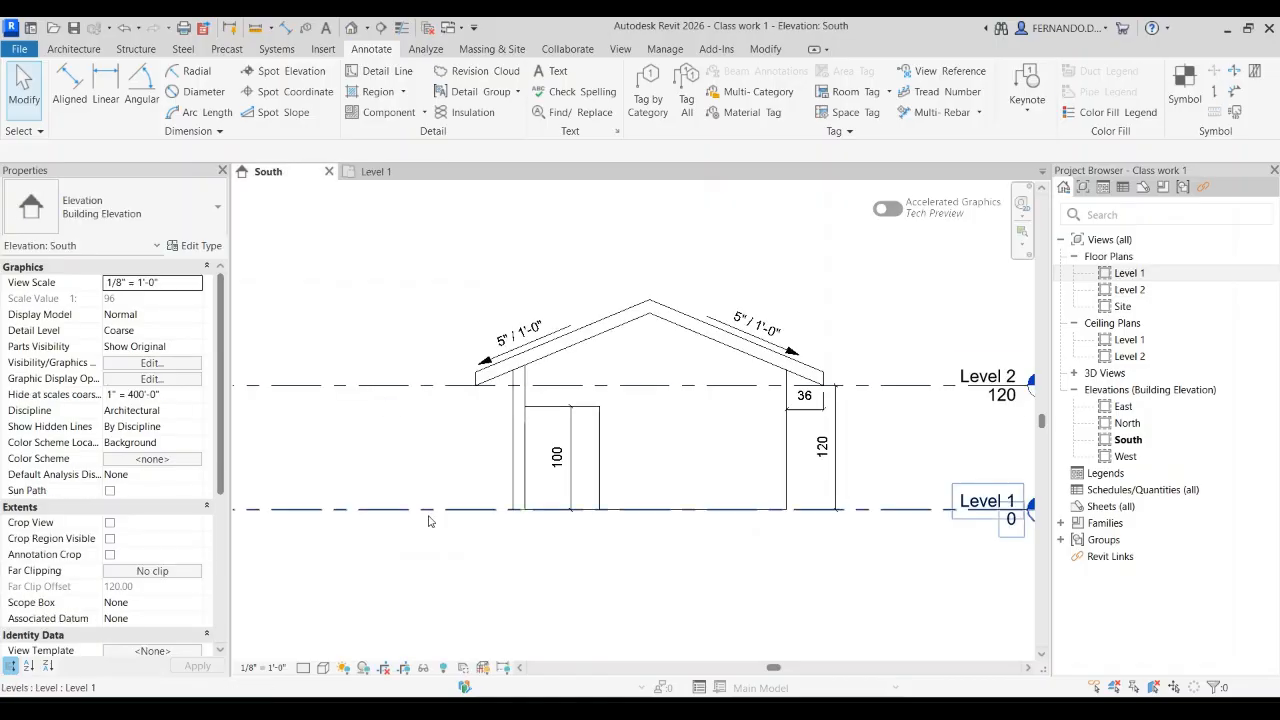
scroll(855, 427, "up", 4)
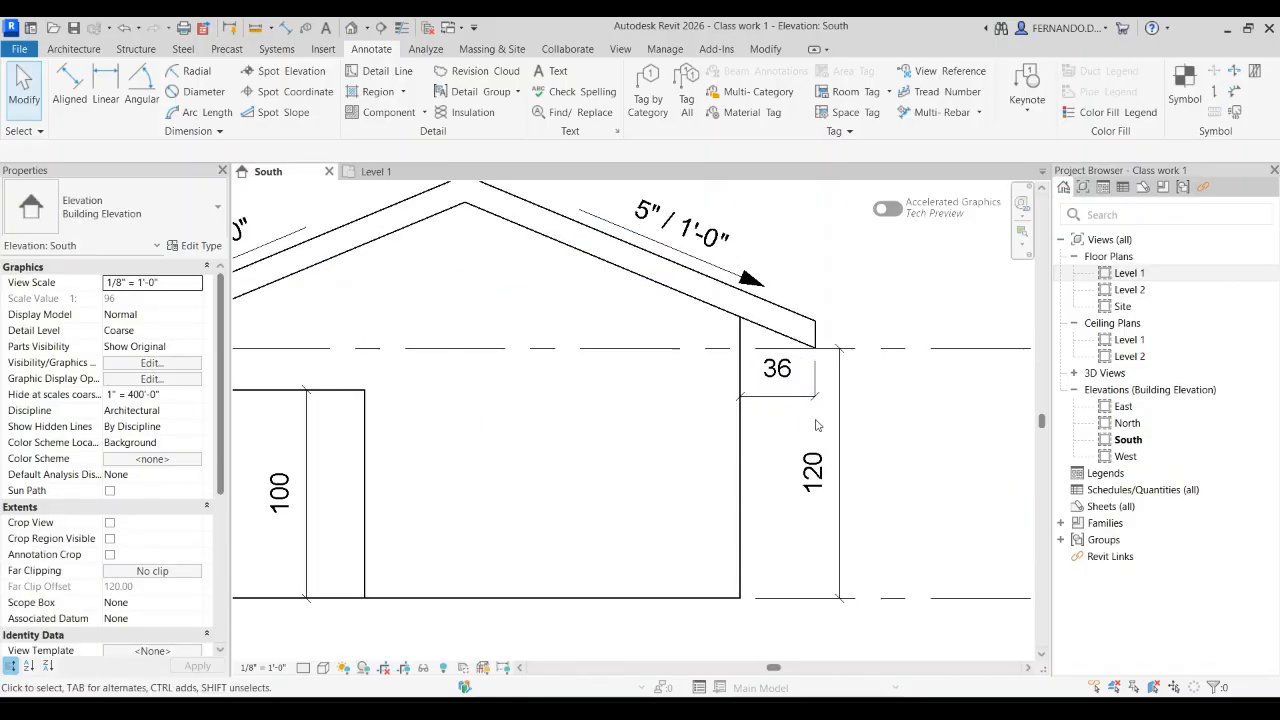
scroll(815, 425, "up", 2)
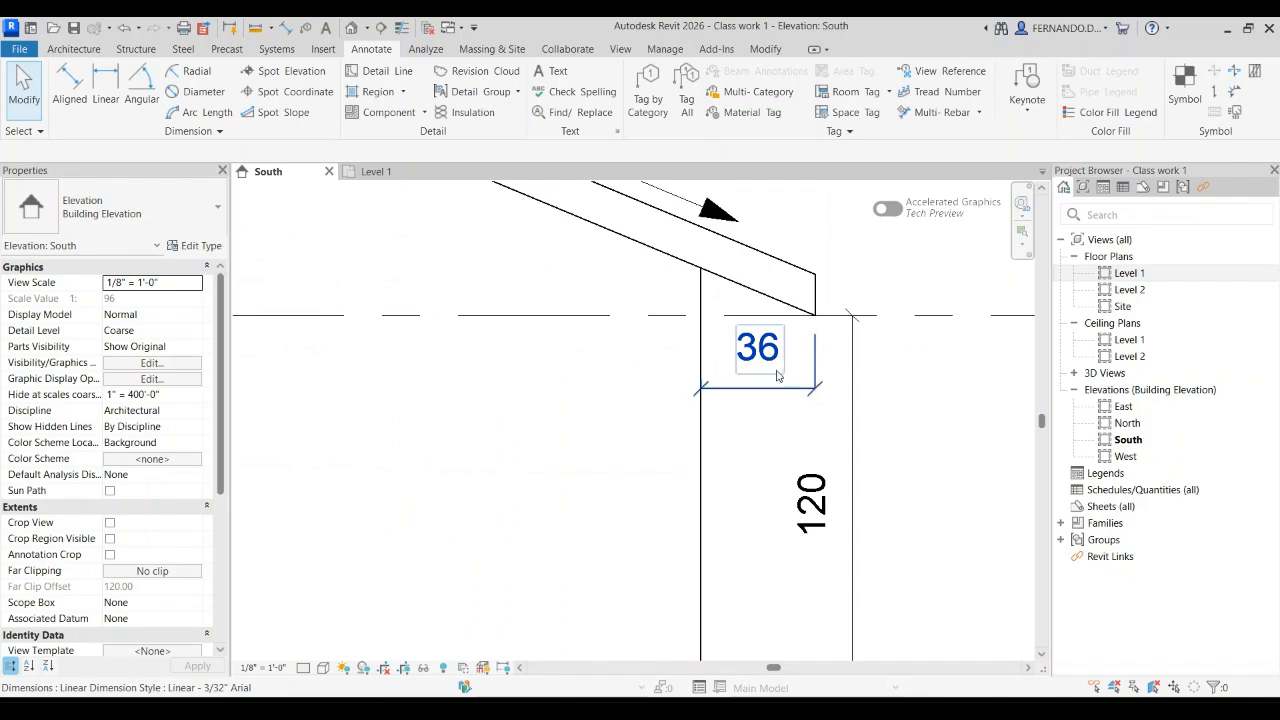
Step: Reduce the text size and text offset of the linear dimension style used by the 36 roof overhang dimension
scroll(786, 394, "down", 5)
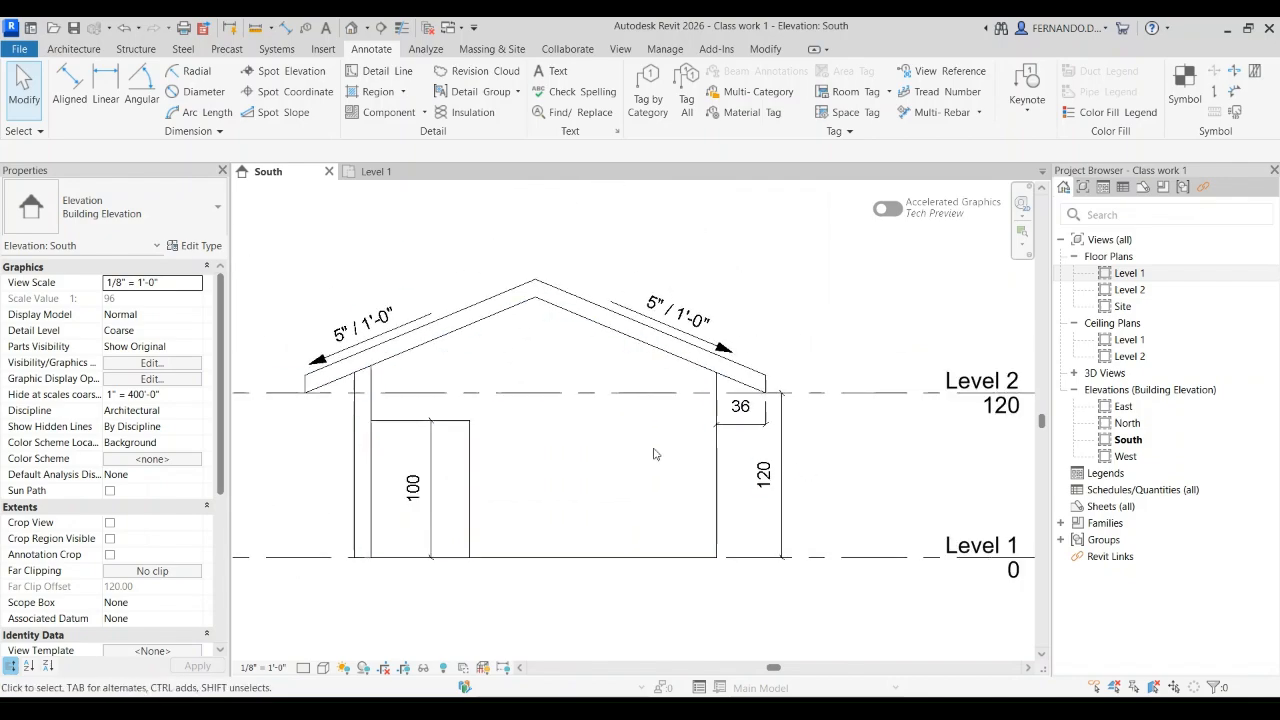
scroll(771, 407, "up", 1)
scroll(771, 407, "up", 2)
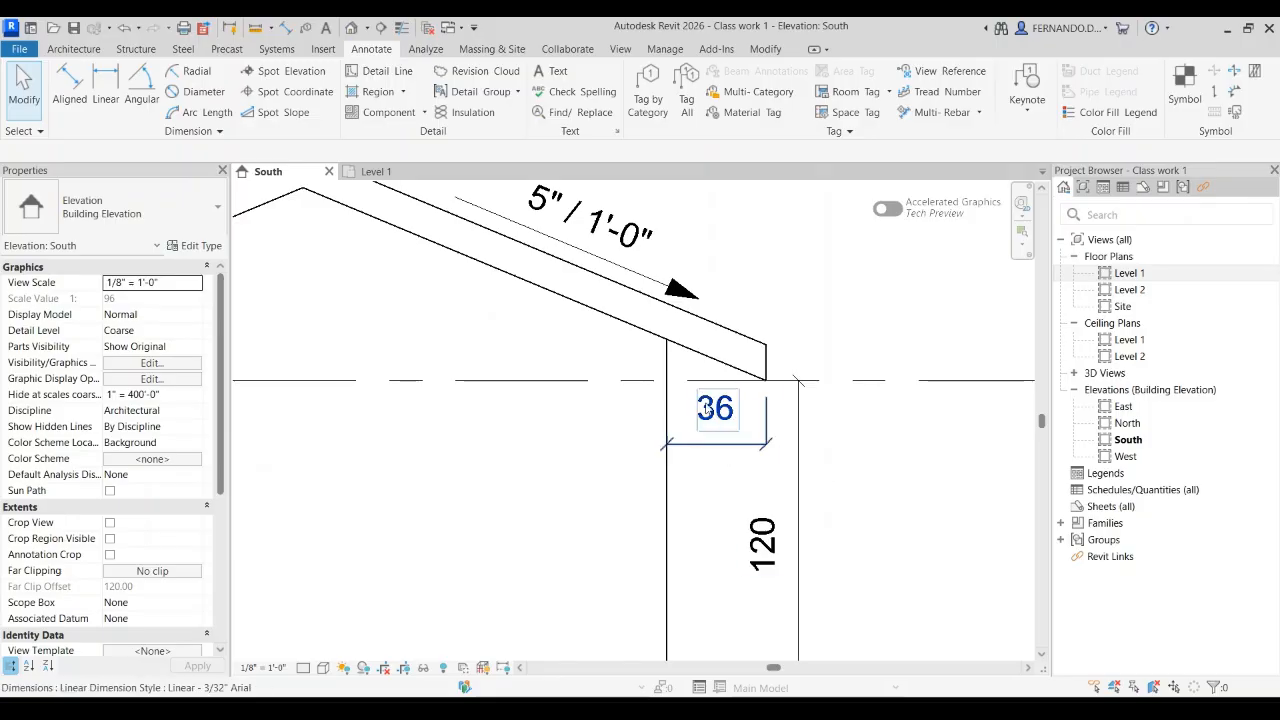
left_click(733, 452)
left_click(200, 246)
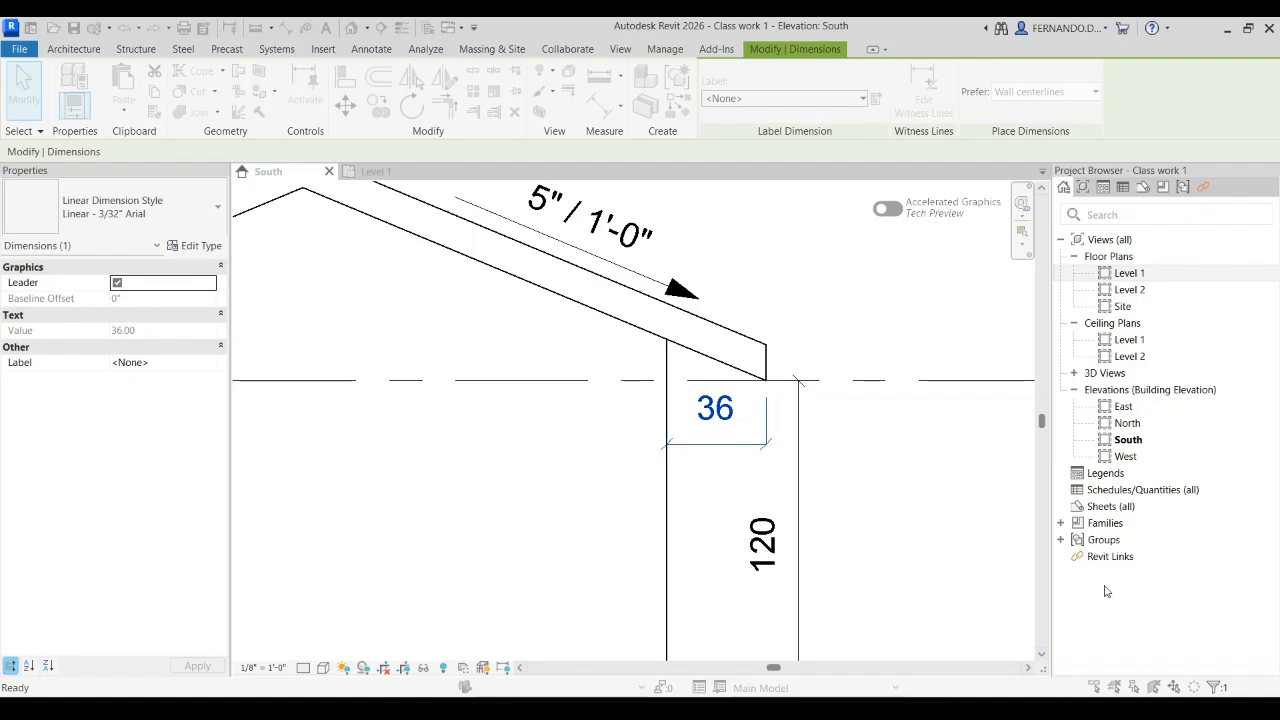
left_click(1232, 638)
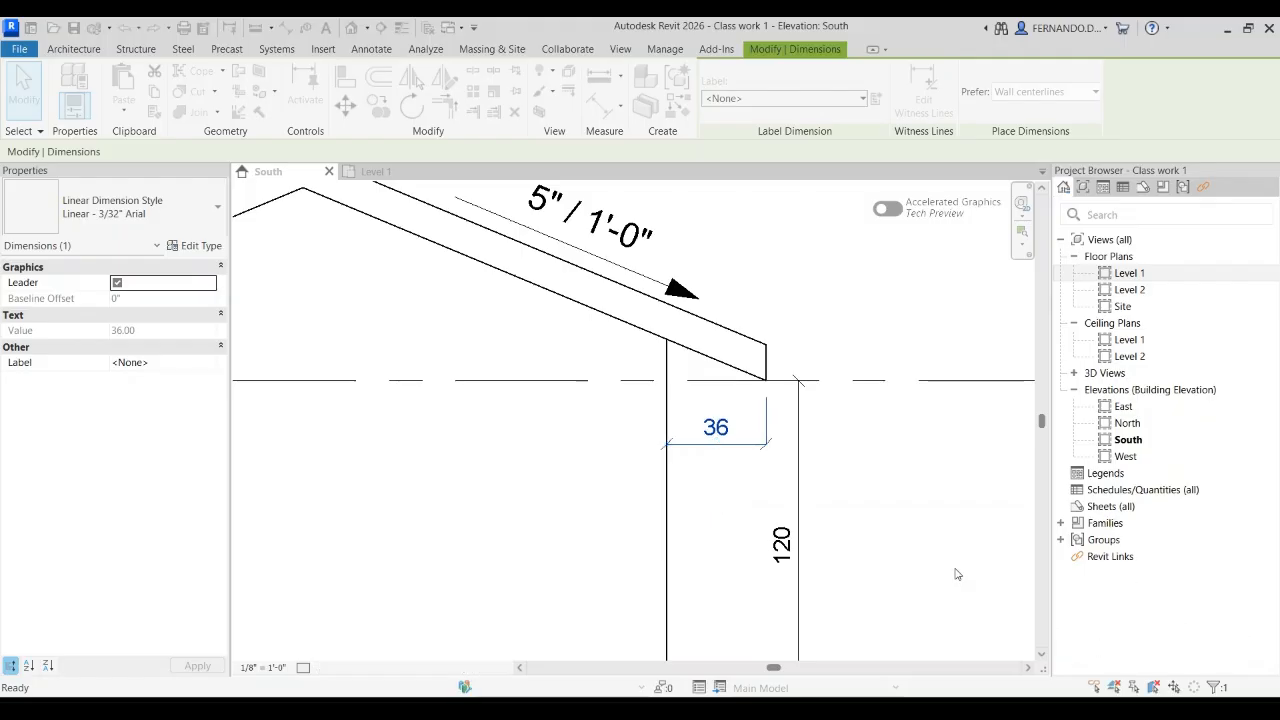
left_click(860, 502)
Step: Examine the restyled text of the roof overhang, wall height and door height dimensions across the South elevation
scroll(764, 344, "down", 7)
scroll(600, 402, "up", 4)
scroll(570, 445, "up", 3)
scroll(570, 445, "down", 2)
scroll(519, 451, "down", 1)
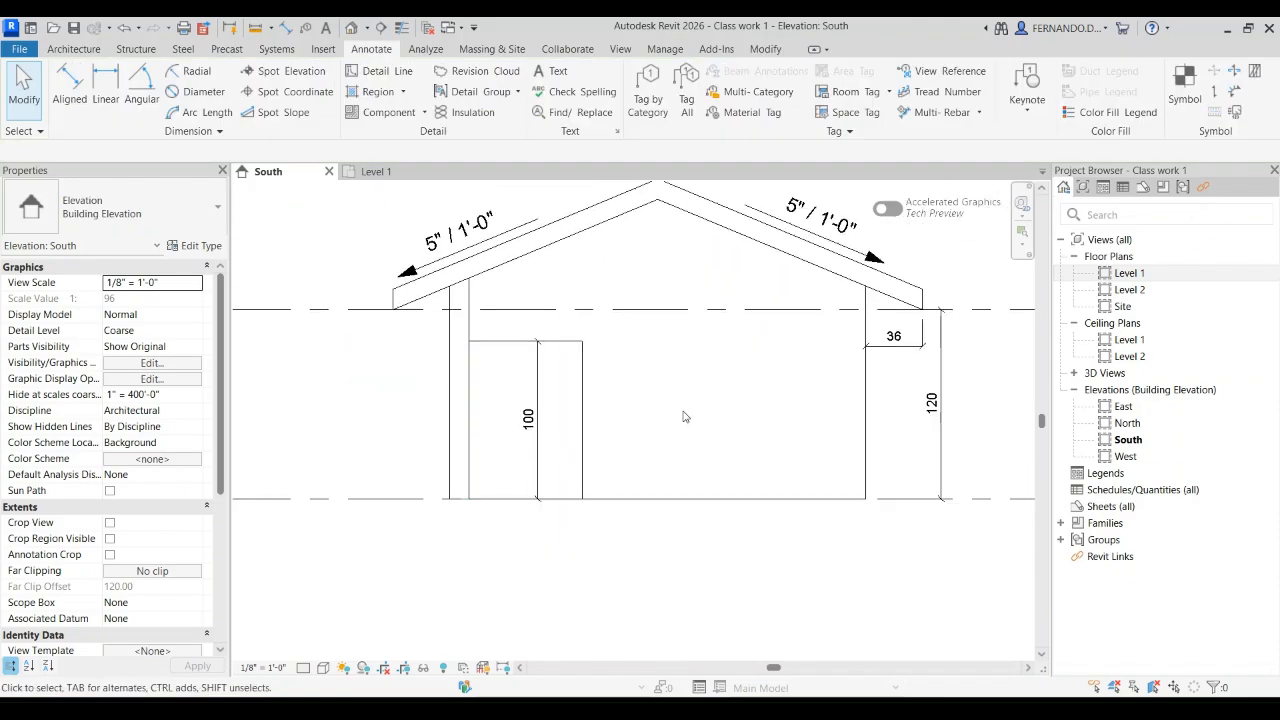
scroll(685, 416, "down", 2)
scroll(890, 410, "up", 2)
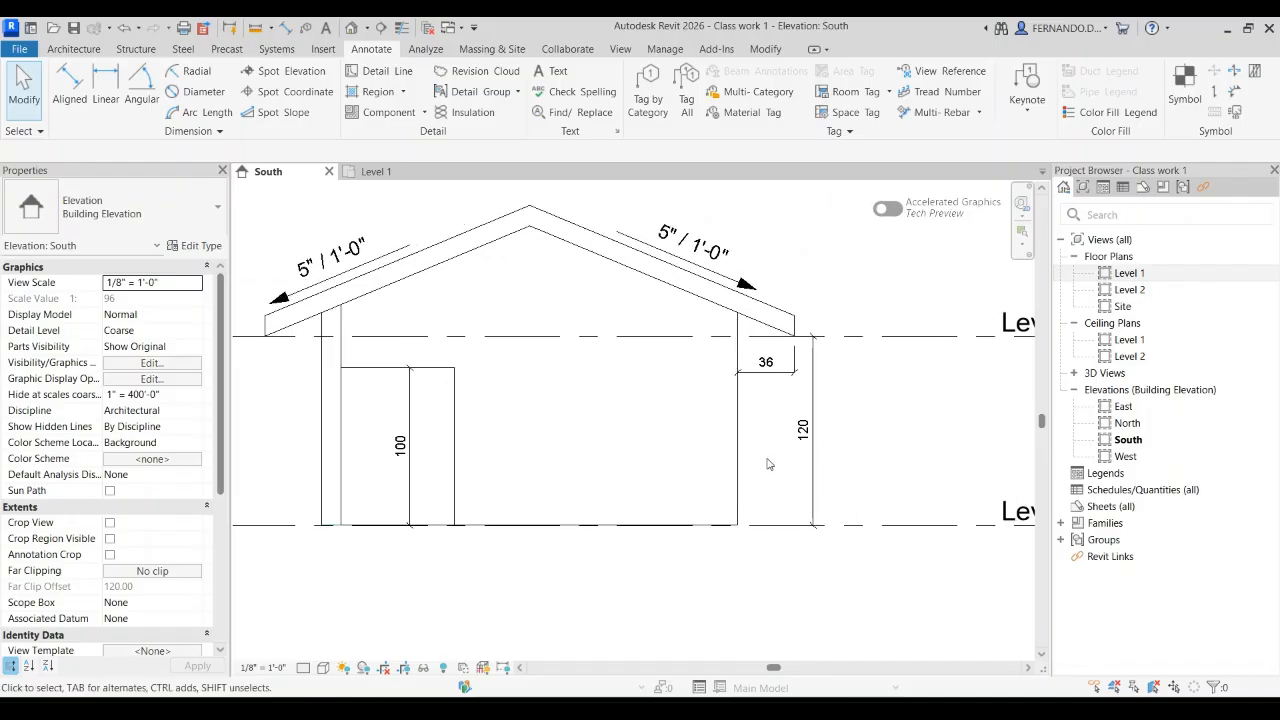
Step: Open the Level 1 plan and examine the restyled dimensions around the interior rooms, down to the 92 dimension
left_click(375, 172)
scroll(650, 484, "up", 5)
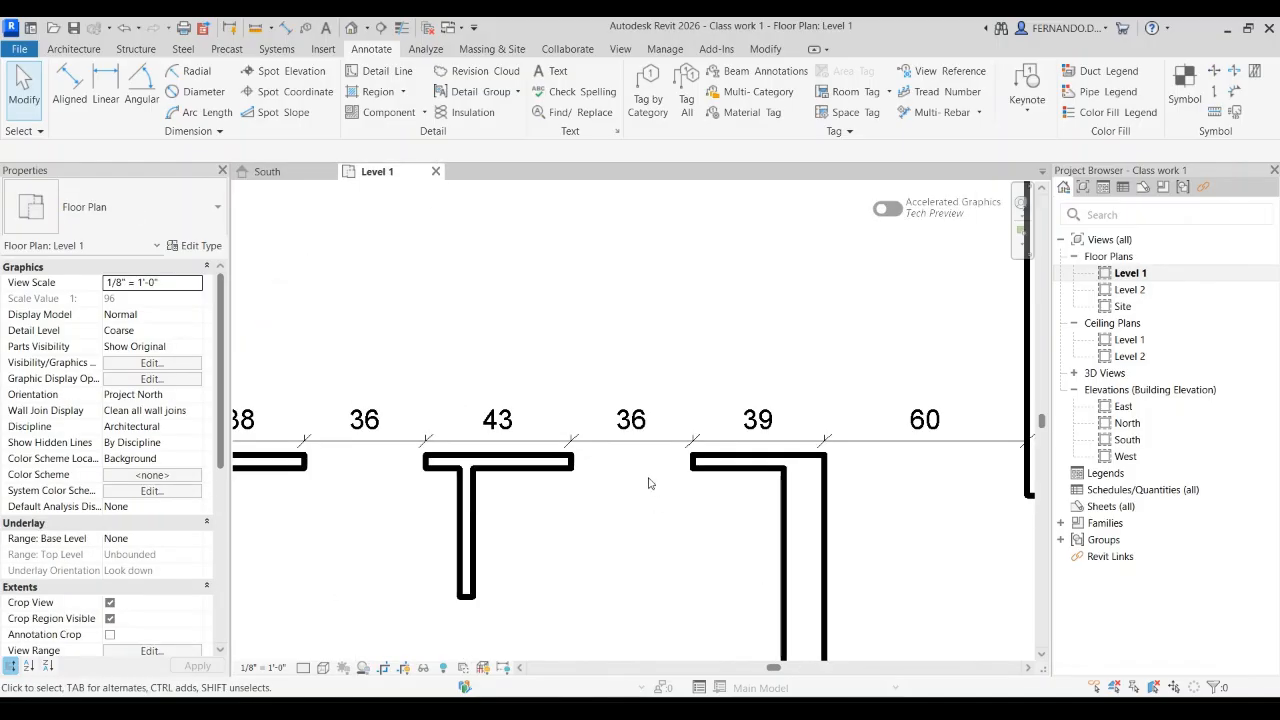
scroll(651, 484, "up", 3)
scroll(649, 221, "down", 5)
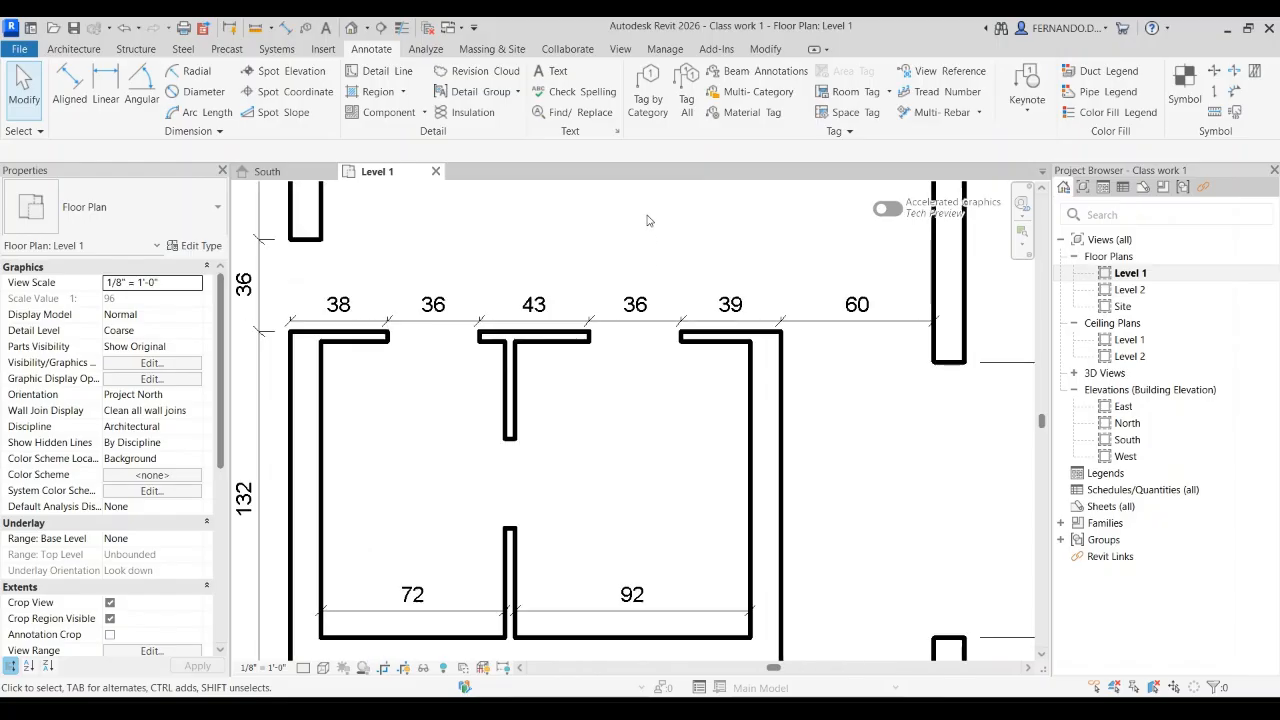
scroll(655, 245, "down", 4)
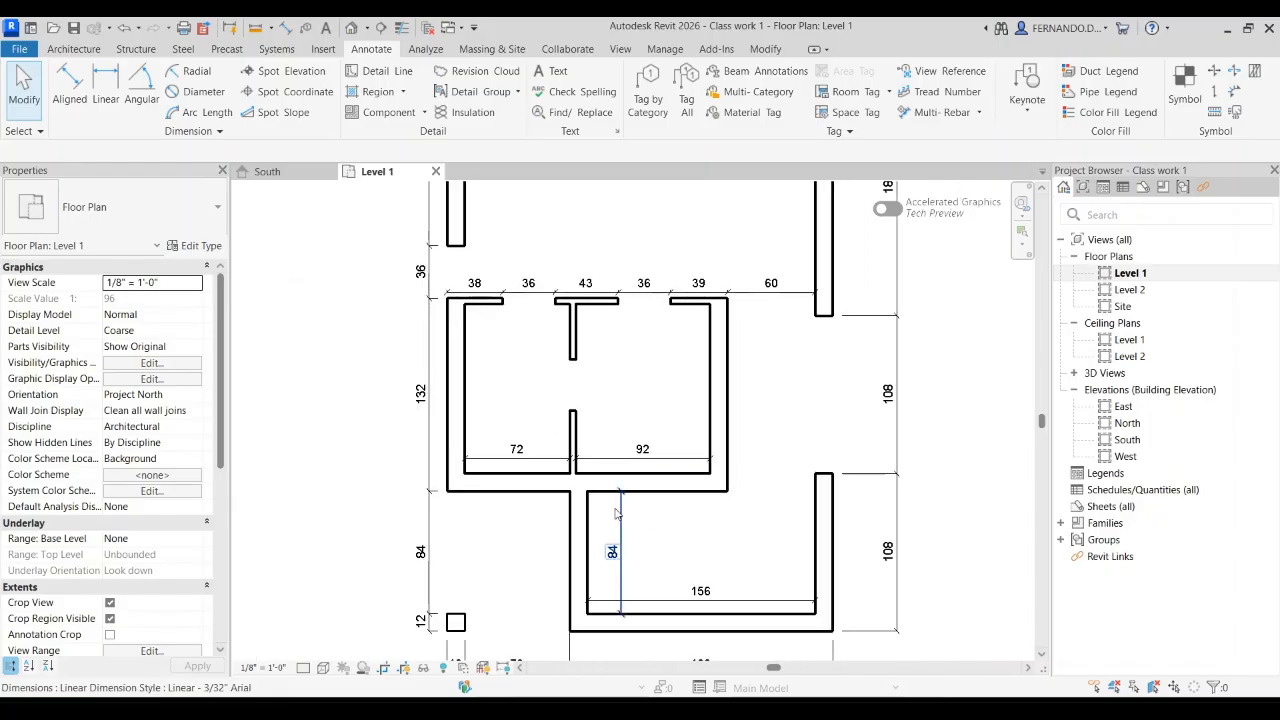
scroll(603, 512, "up", 3)
scroll(602, 514, "up", 2)
scroll(633, 445, "up", 2)
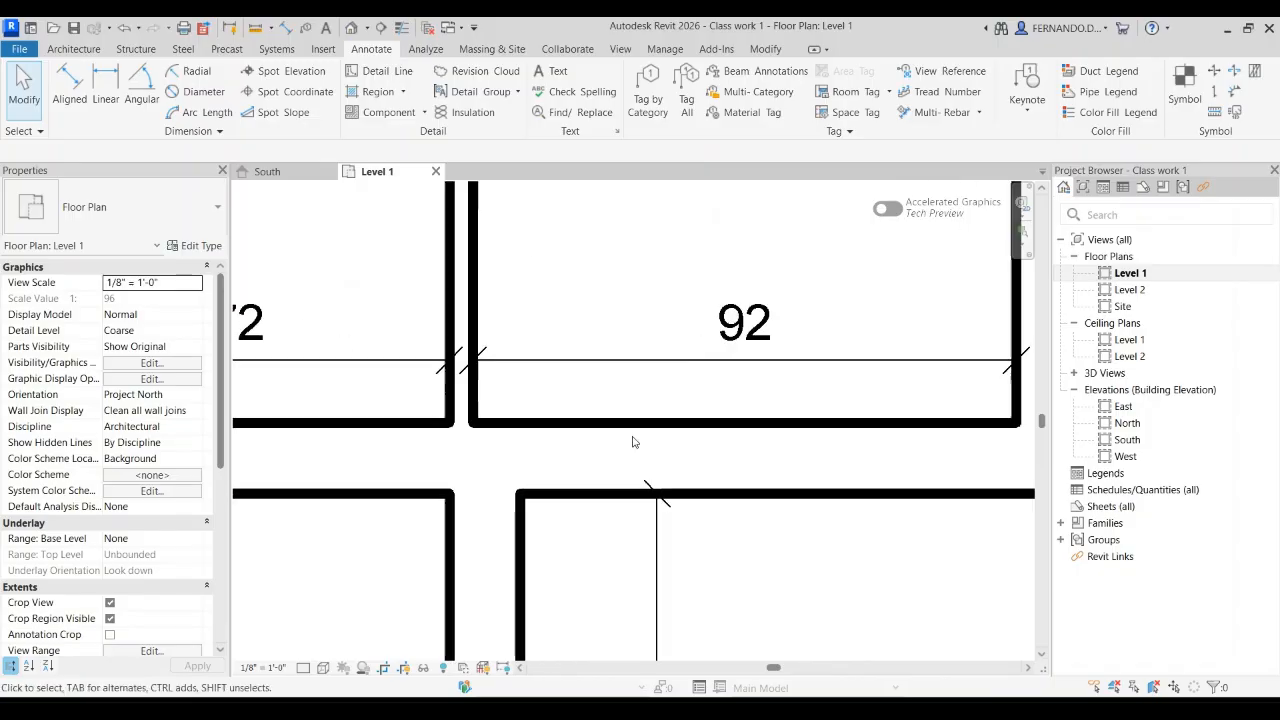
Step: Inspect the 92 room dimension and the wall beneath it, and review the whole Level 1 plan and the South elevation
left_click(633, 424)
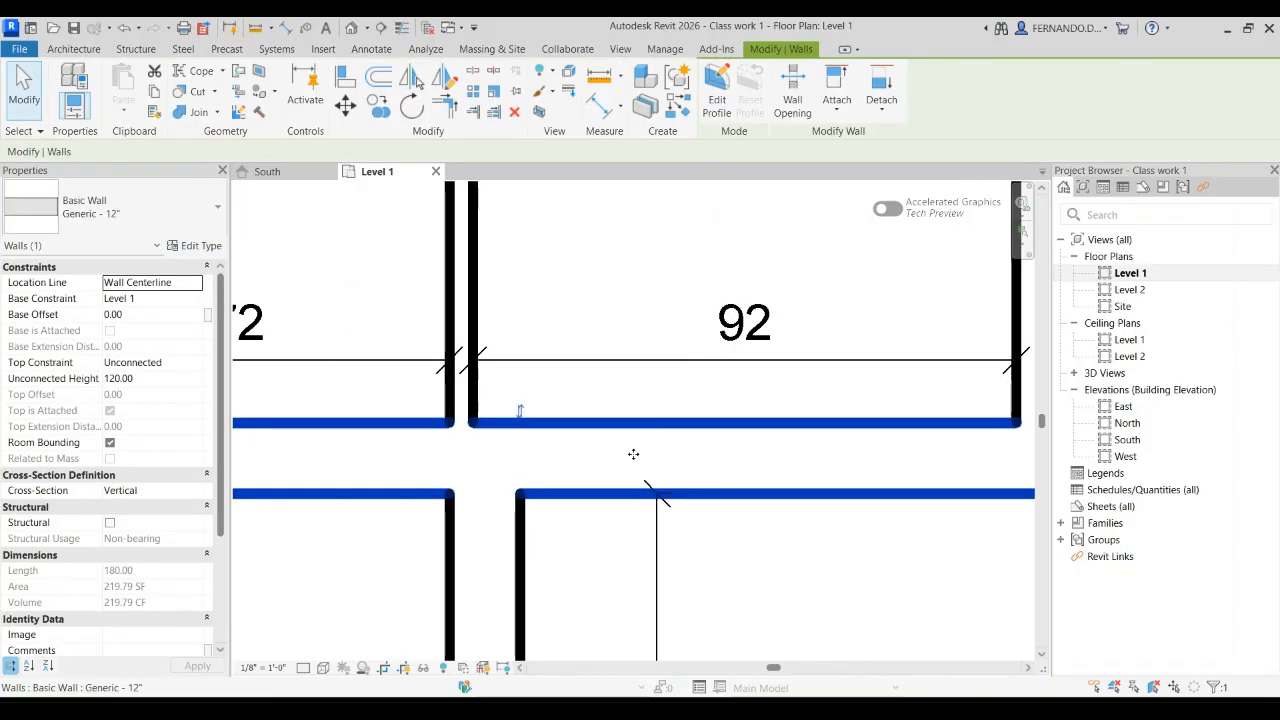
left_click(667, 387)
left_click(665, 360)
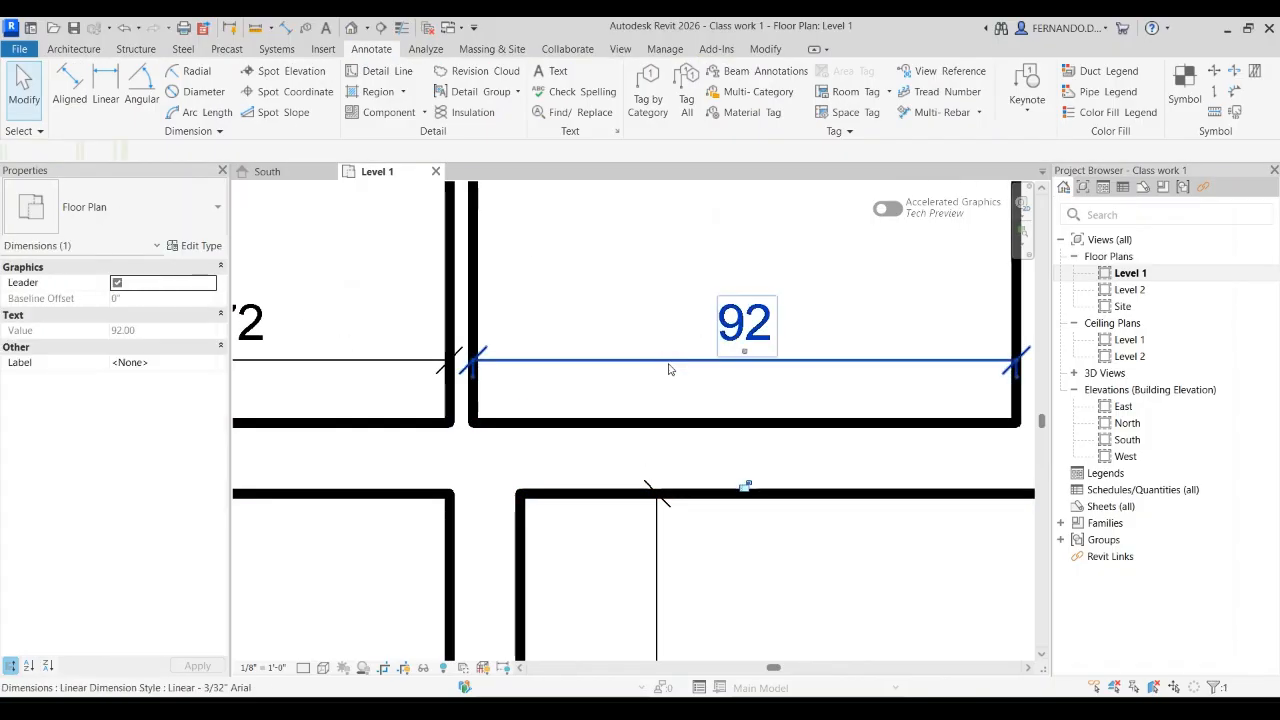
left_click(504, 396)
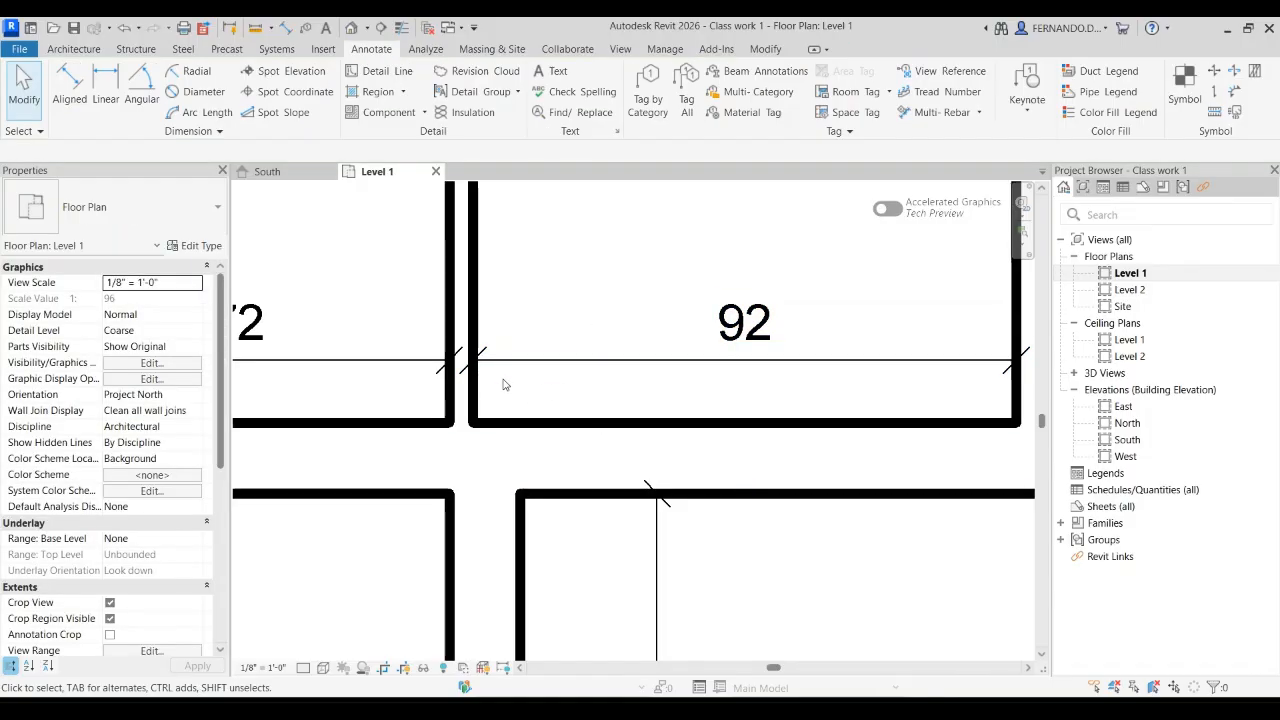
scroll(504, 385, "down", 8)
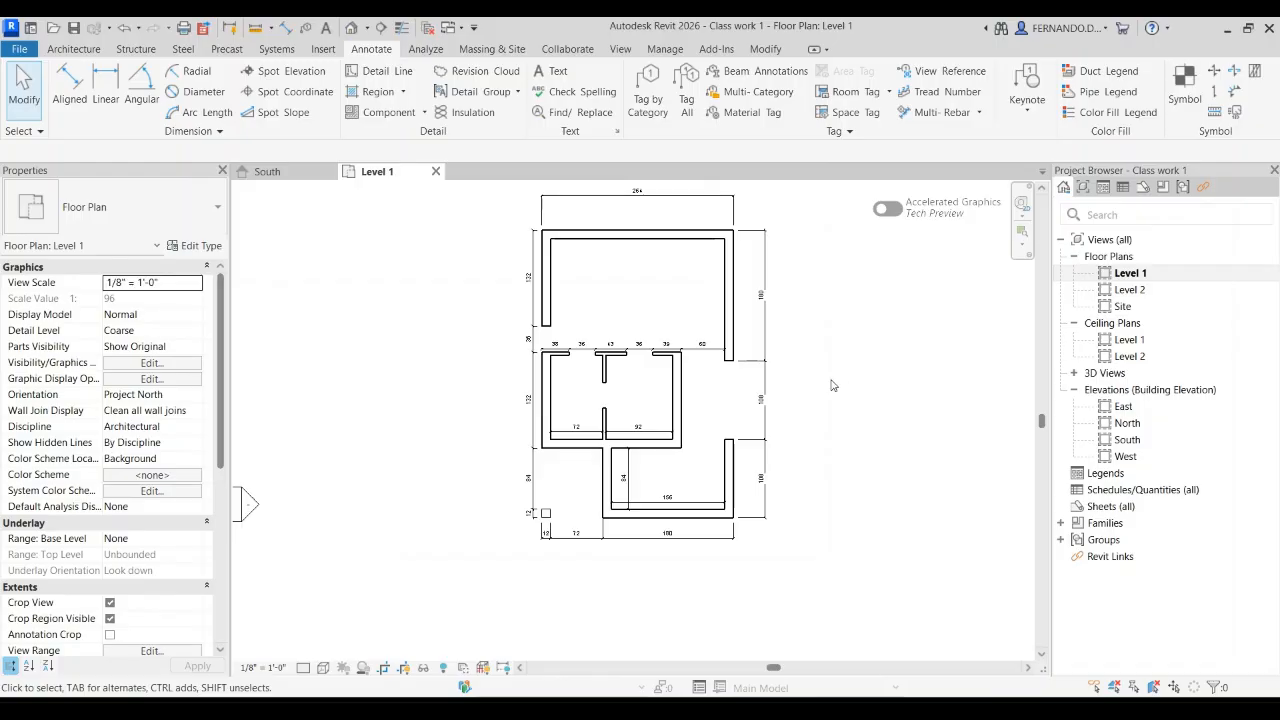
scroll(580, 490, "down", 1)
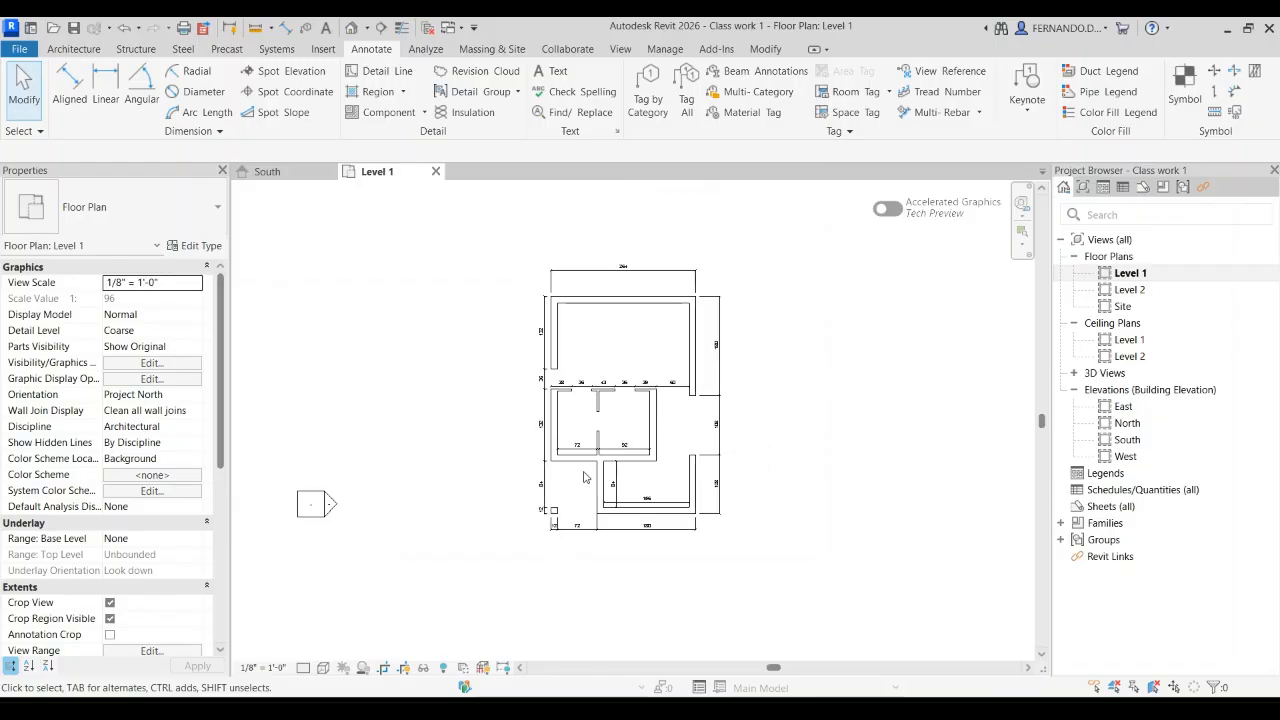
left_click(267, 171)
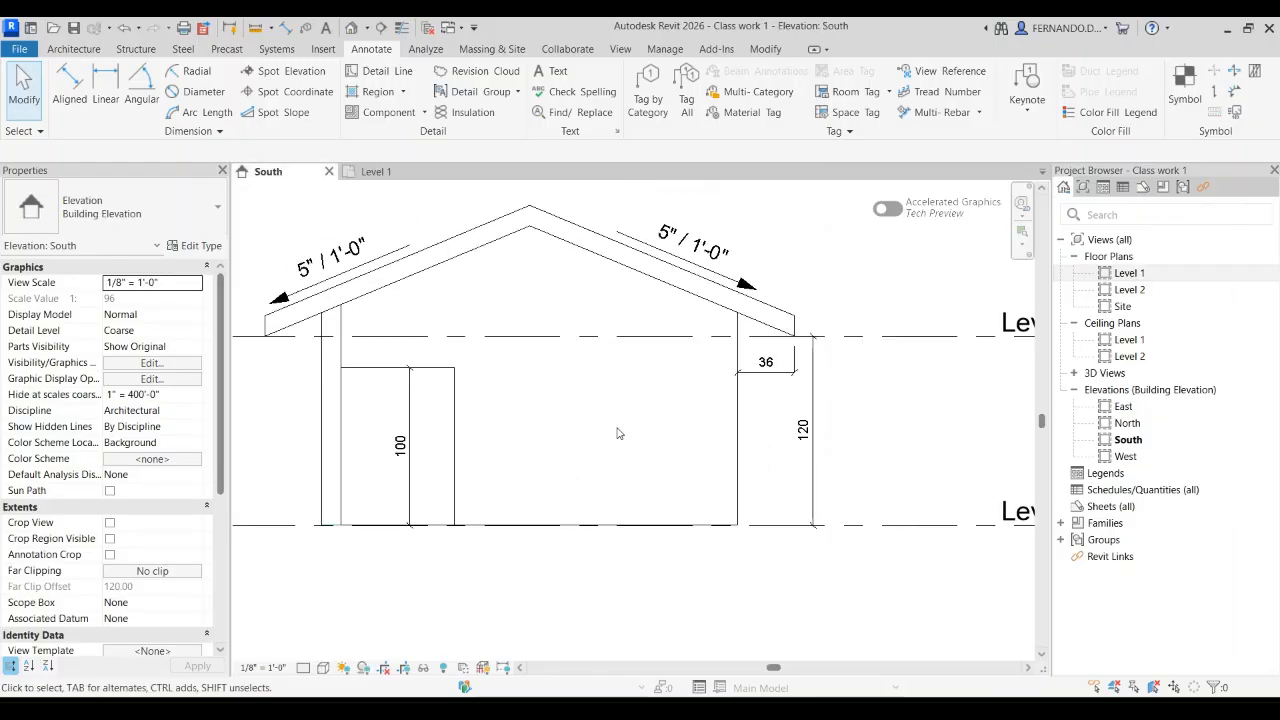
left_click(376, 171)
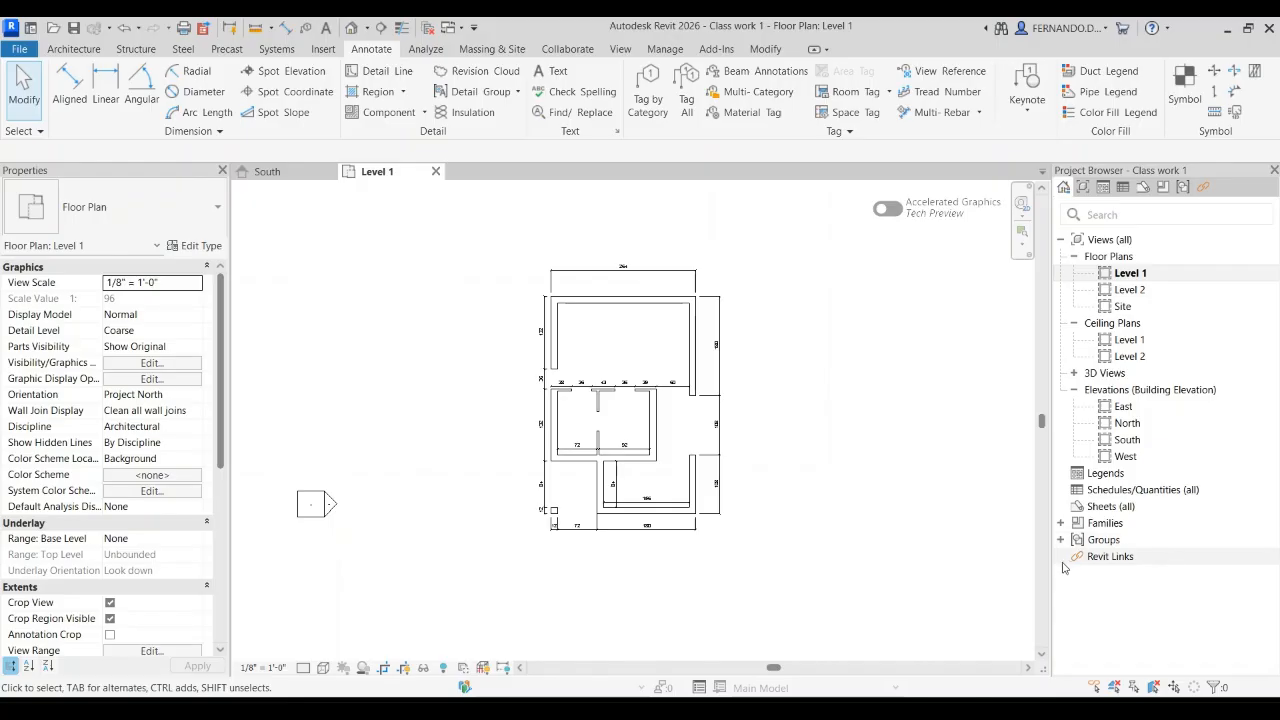
left_click(1099, 512)
left_click(1099, 537)
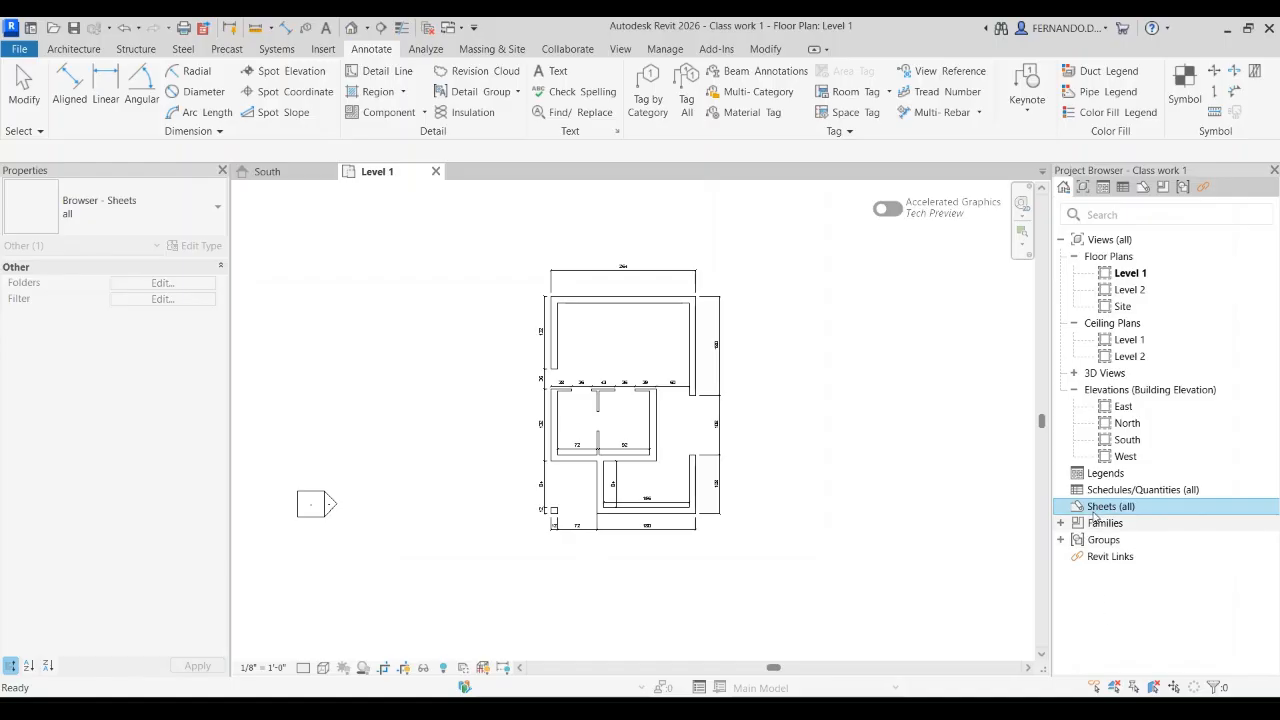
scroll(585, 360, "down", 2)
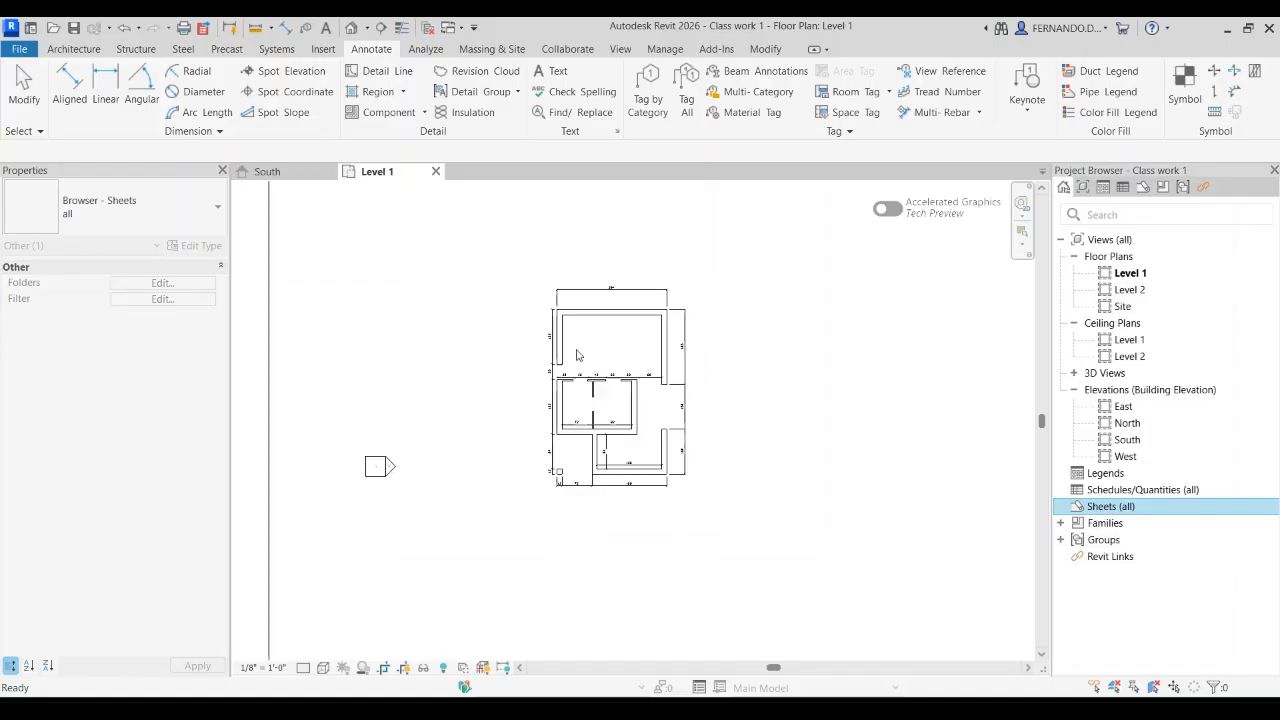
right_click(1104, 507)
left_click(1074, 519)
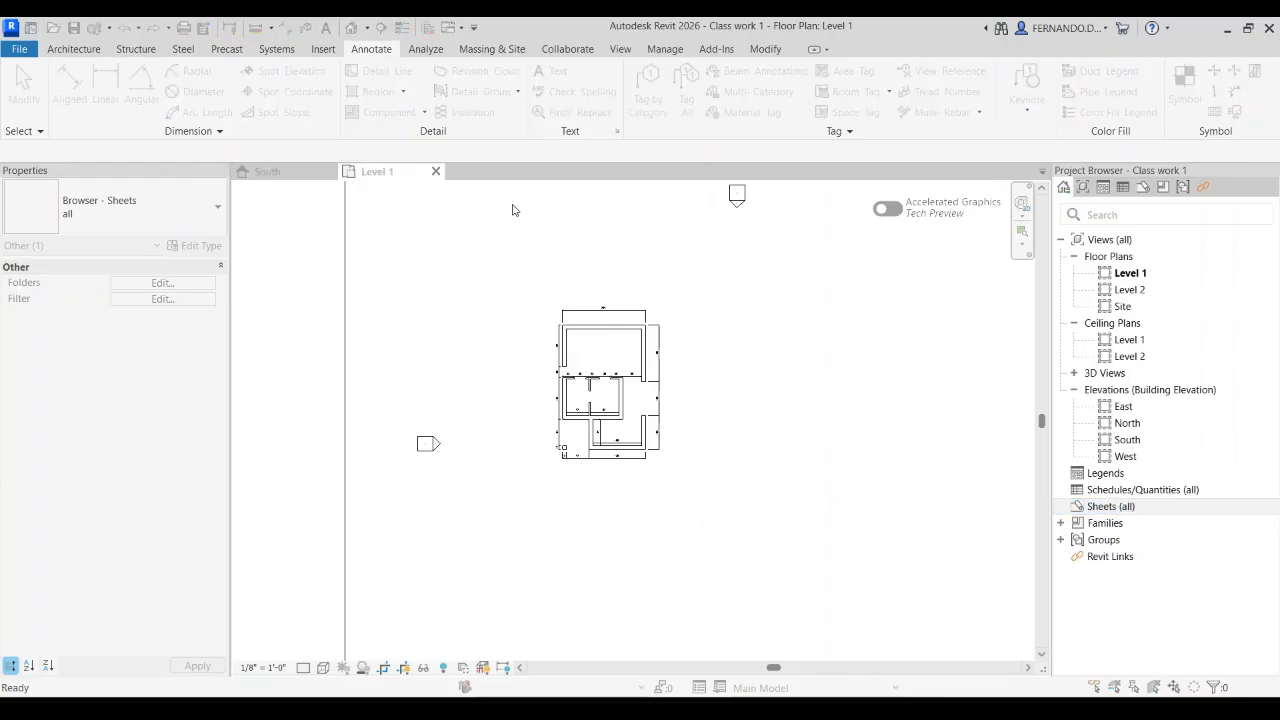
left_click(768, 555)
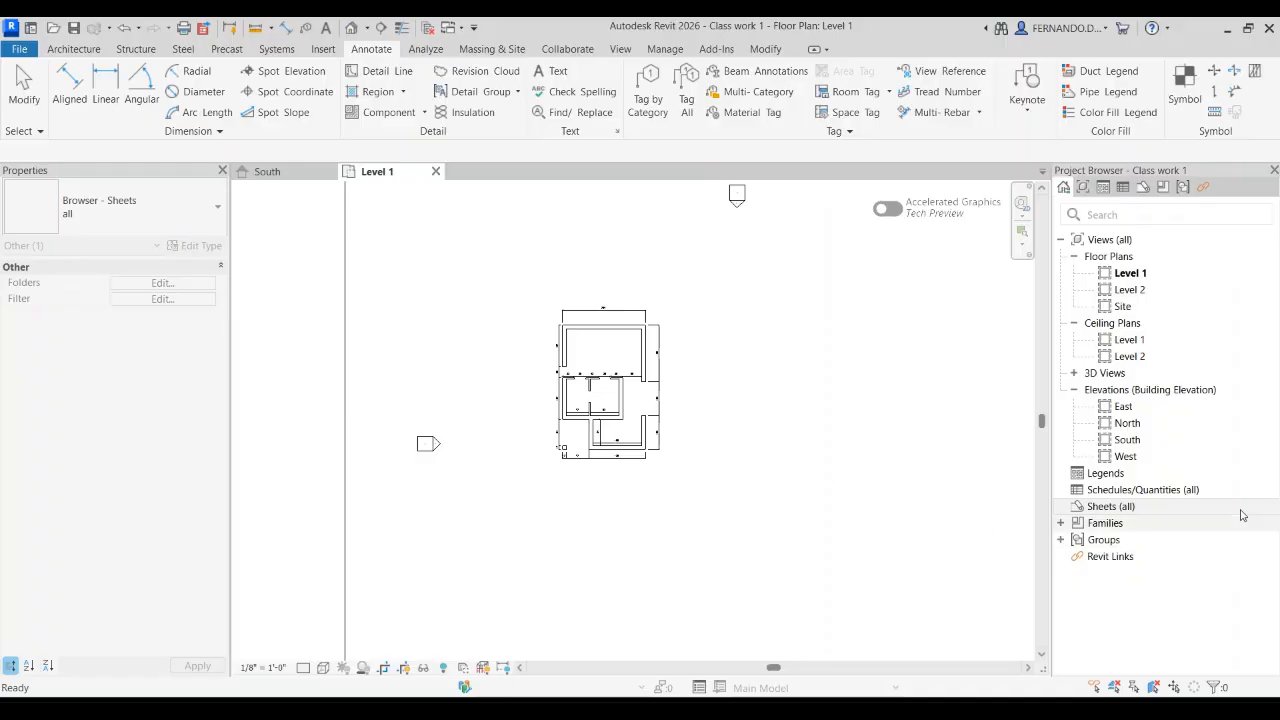
Step: Load a title block family from the Autodesk library and create sheet A101 with a title block
left_click(323, 50)
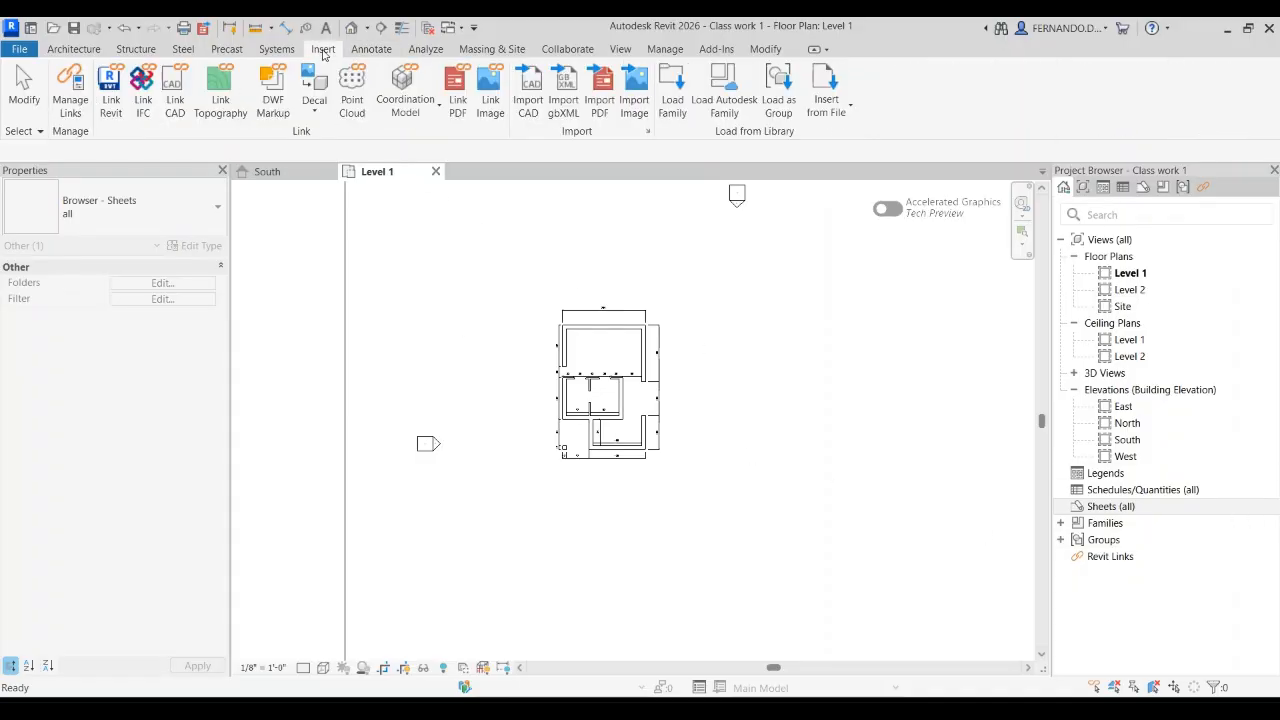
left_click(683, 101)
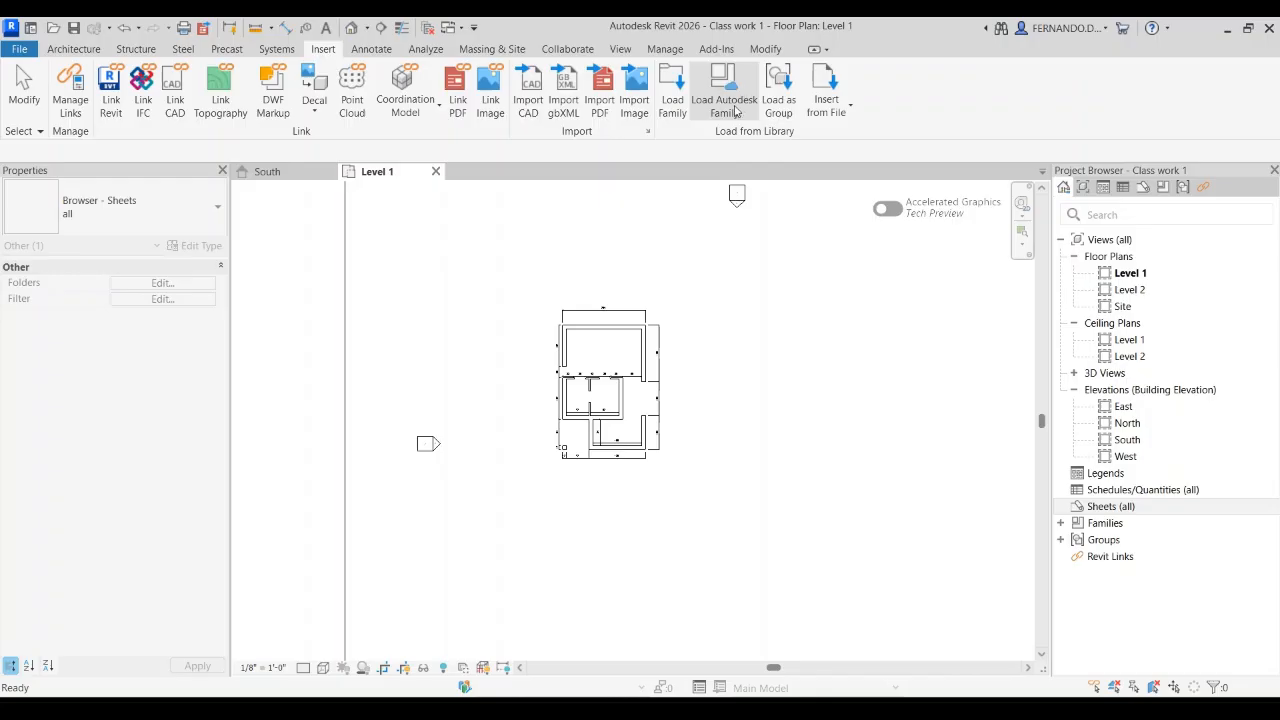
left_click(725, 97)
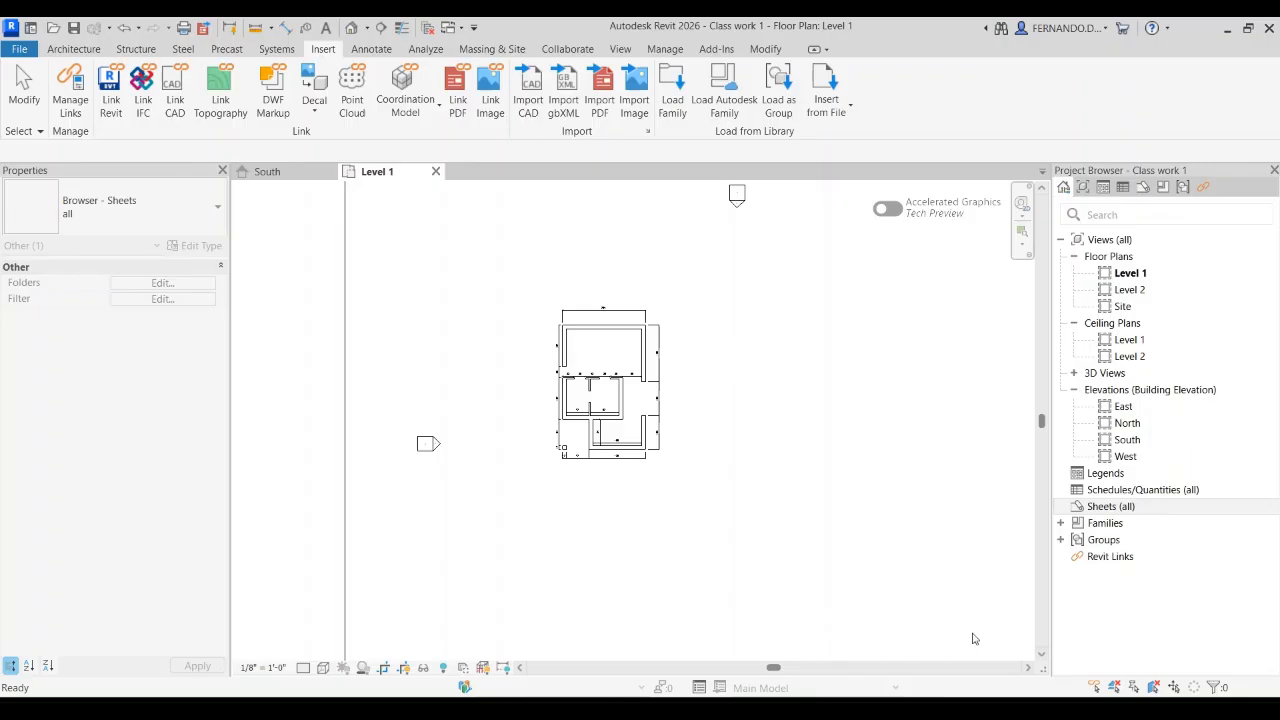
left_click(1100, 512)
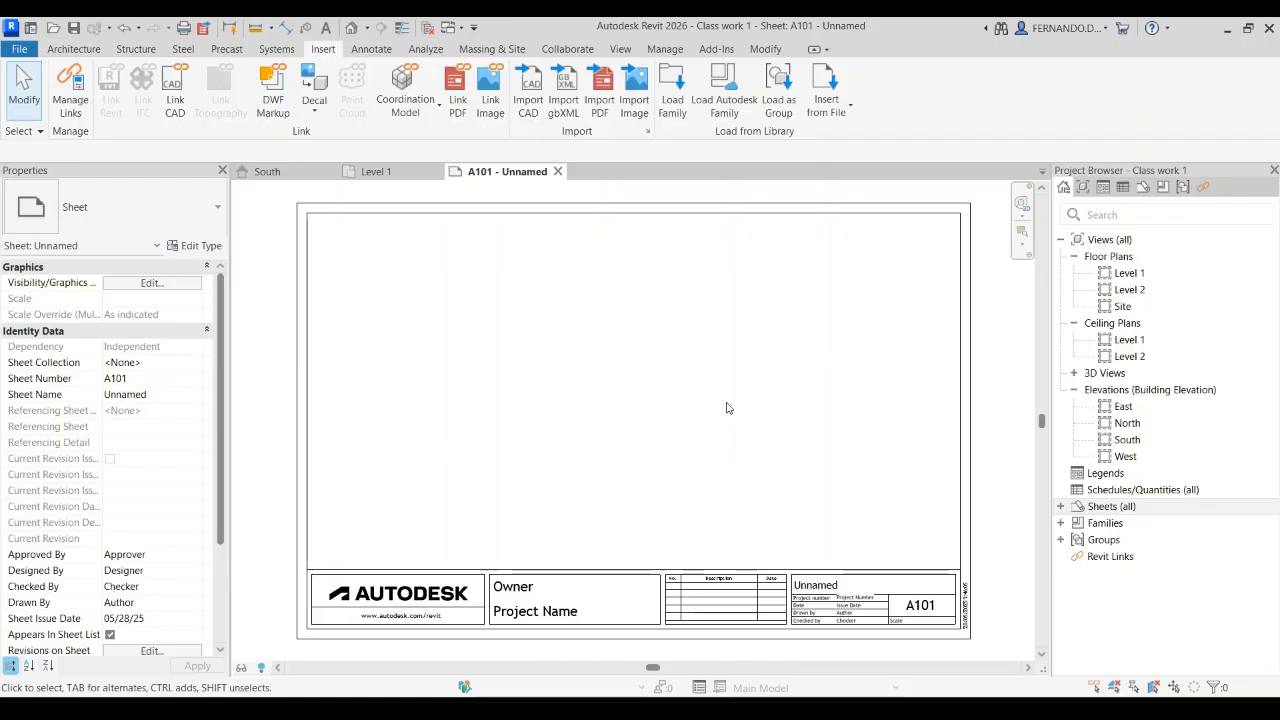
scroll(640, 390, "down", 1)
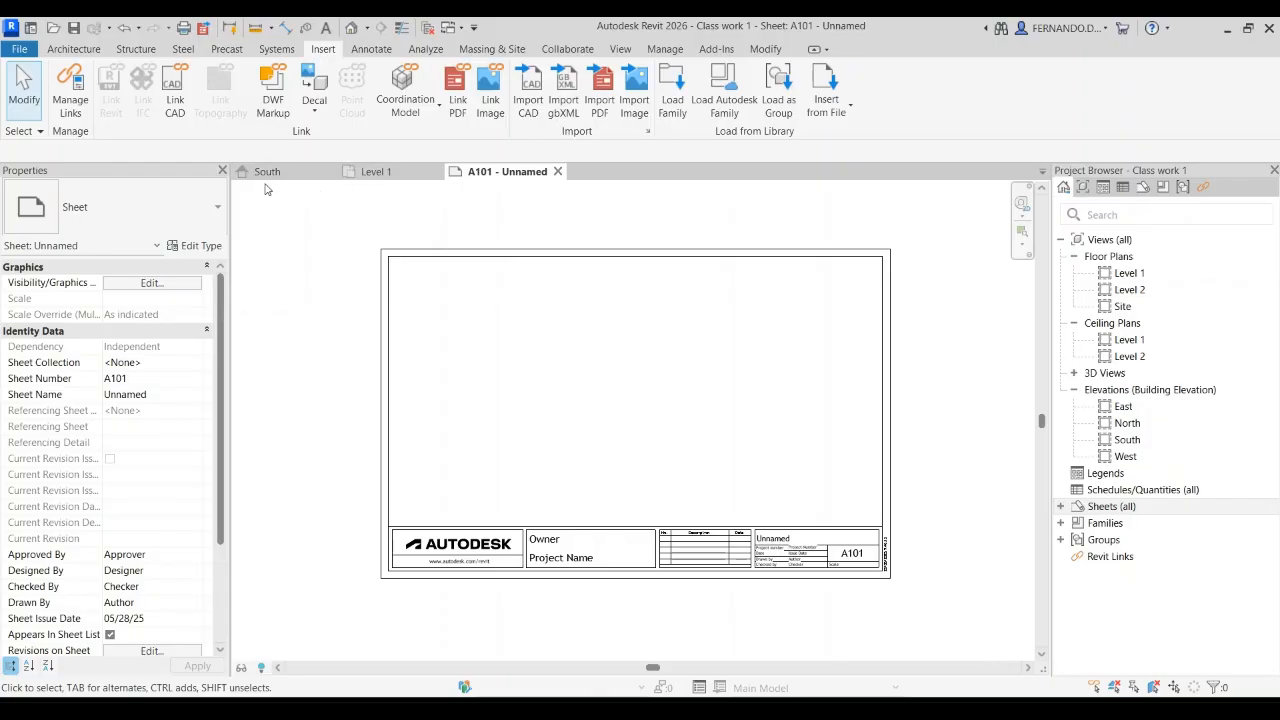
Step: Duplicate the Level 1 floor plan without its dimensions and rename the copy Level 1 Presentation
left_click(404, 175)
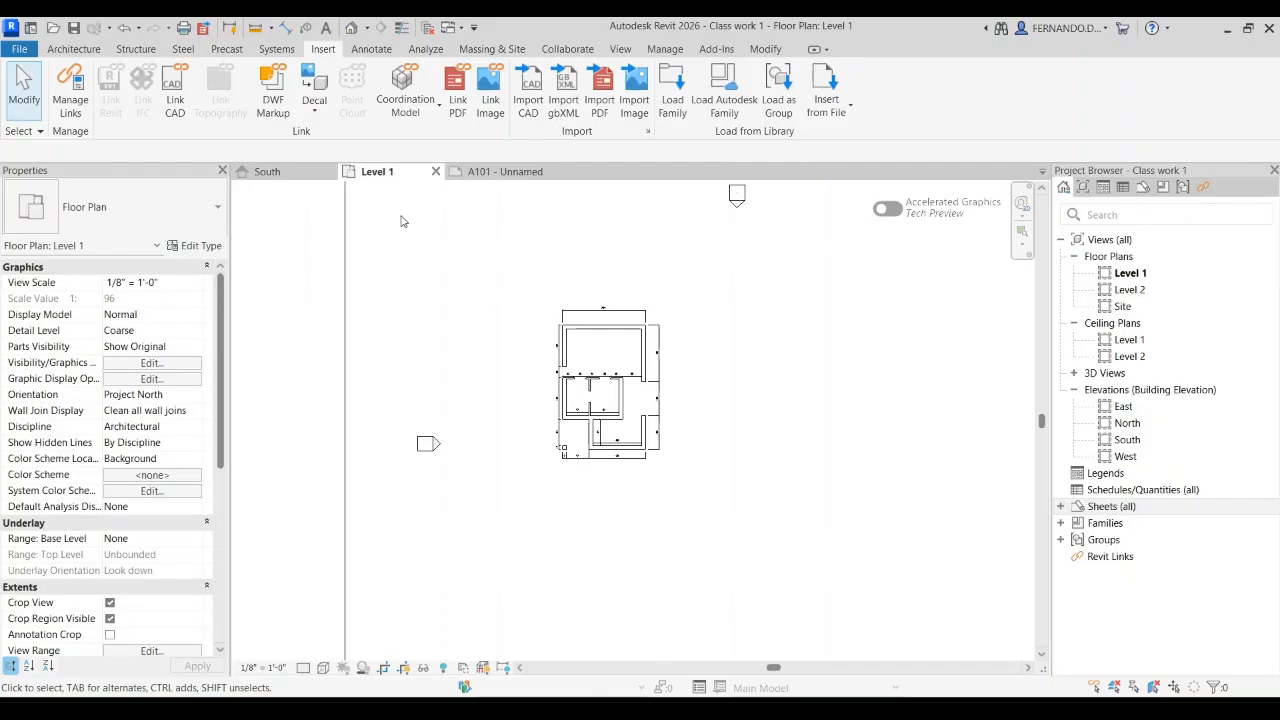
scroll(615, 477, "up", 5)
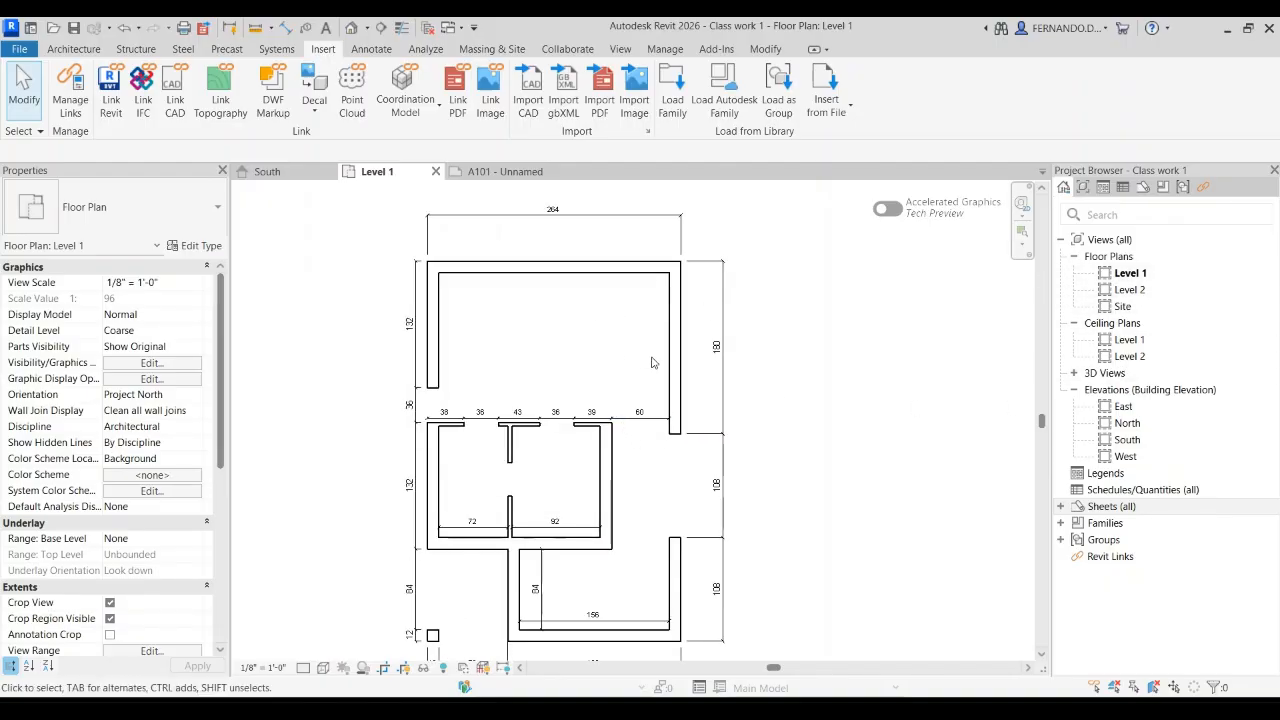
left_click(1122, 278)
left_click(1124, 276)
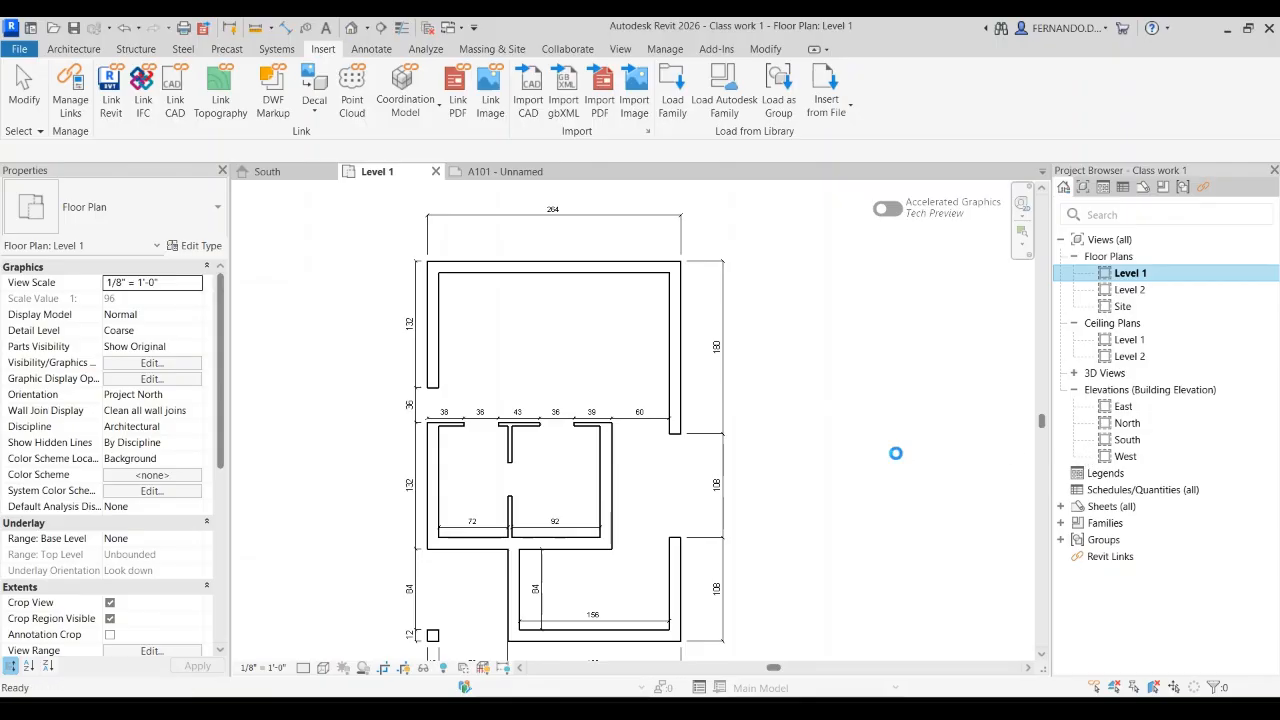
left_click(1168, 292)
left_click_drag(1188, 289, 1155, 290)
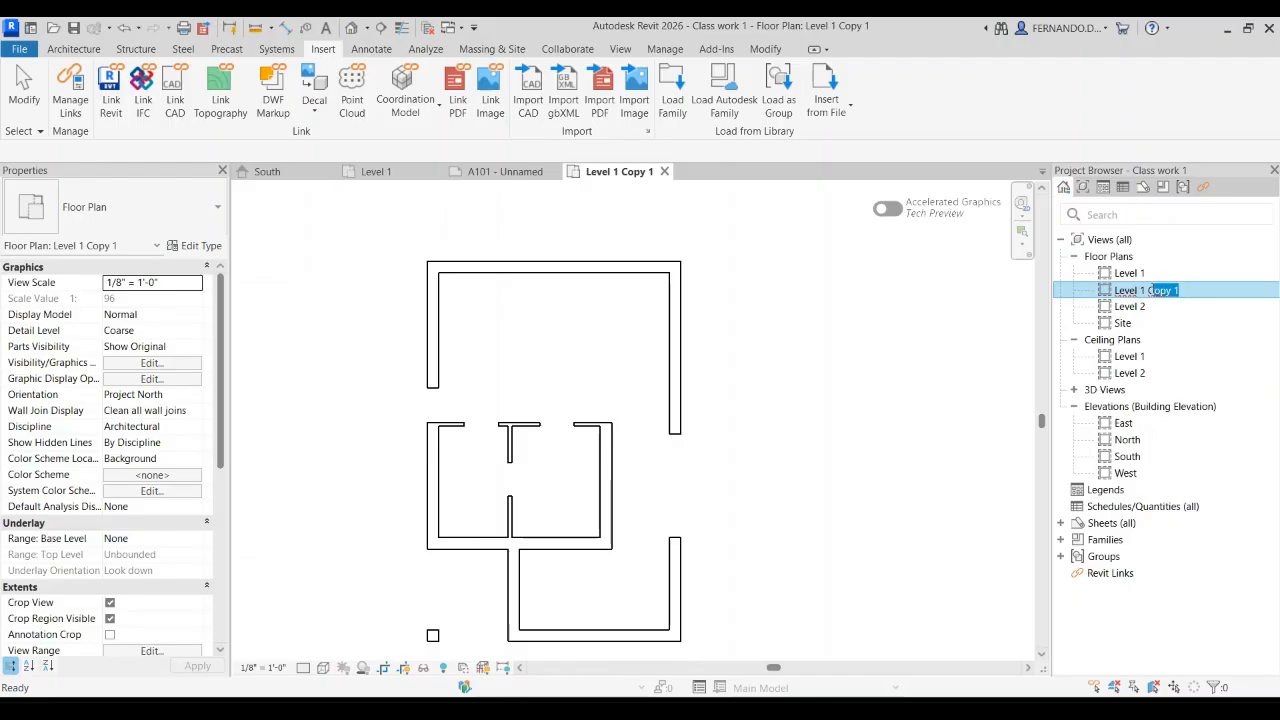
type("Presentation")
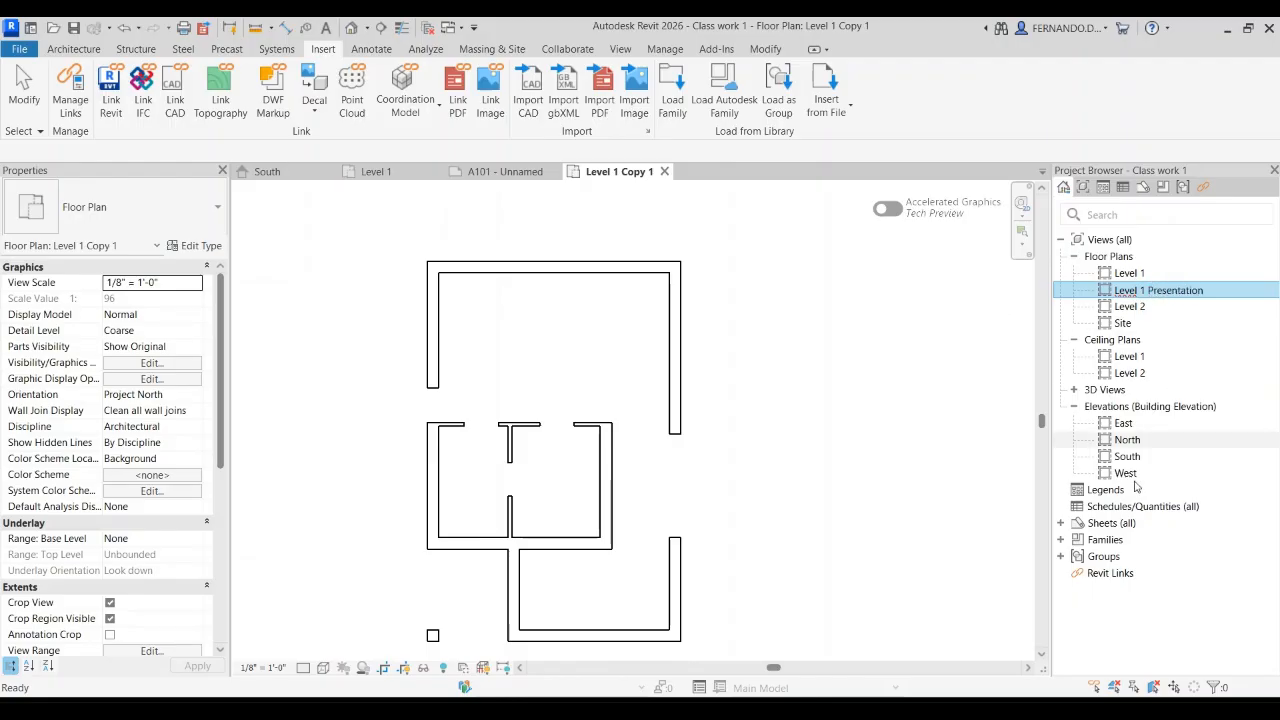
left_click(882, 522)
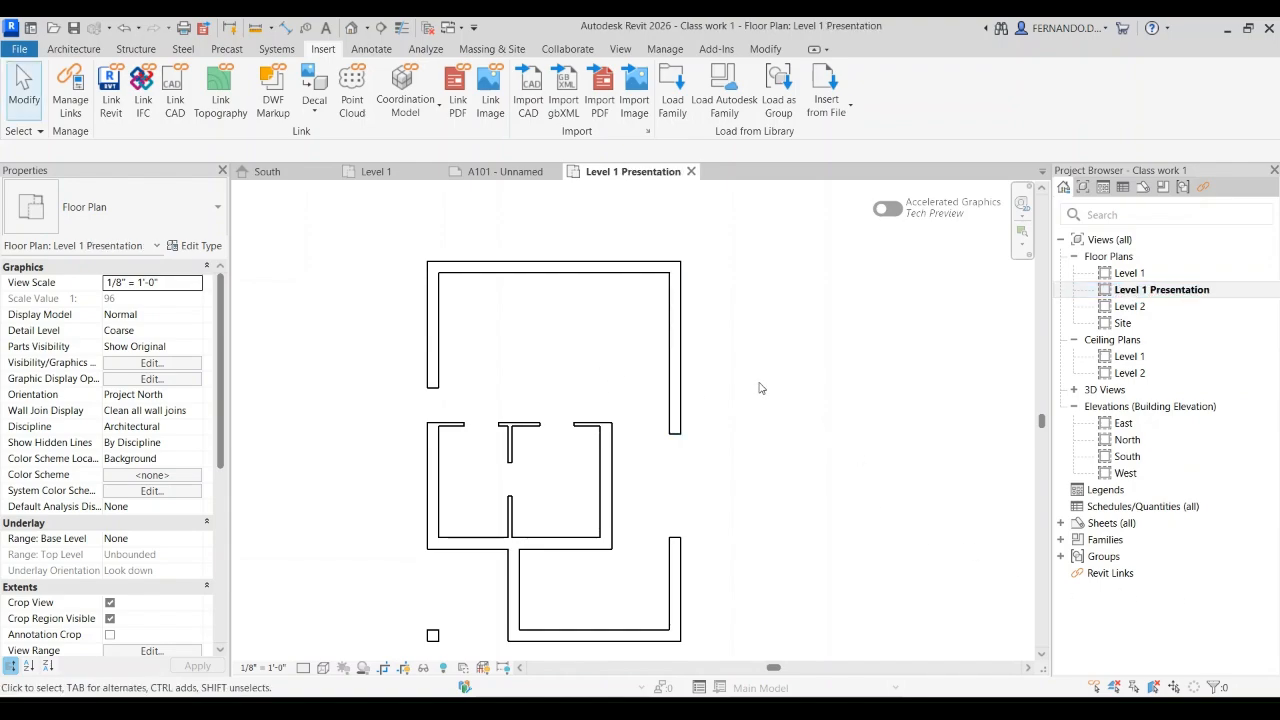
Step: Delete the Level 1 Presentation view and duplicate the Level 1 floor plan with its detailing
left_click(1150, 290)
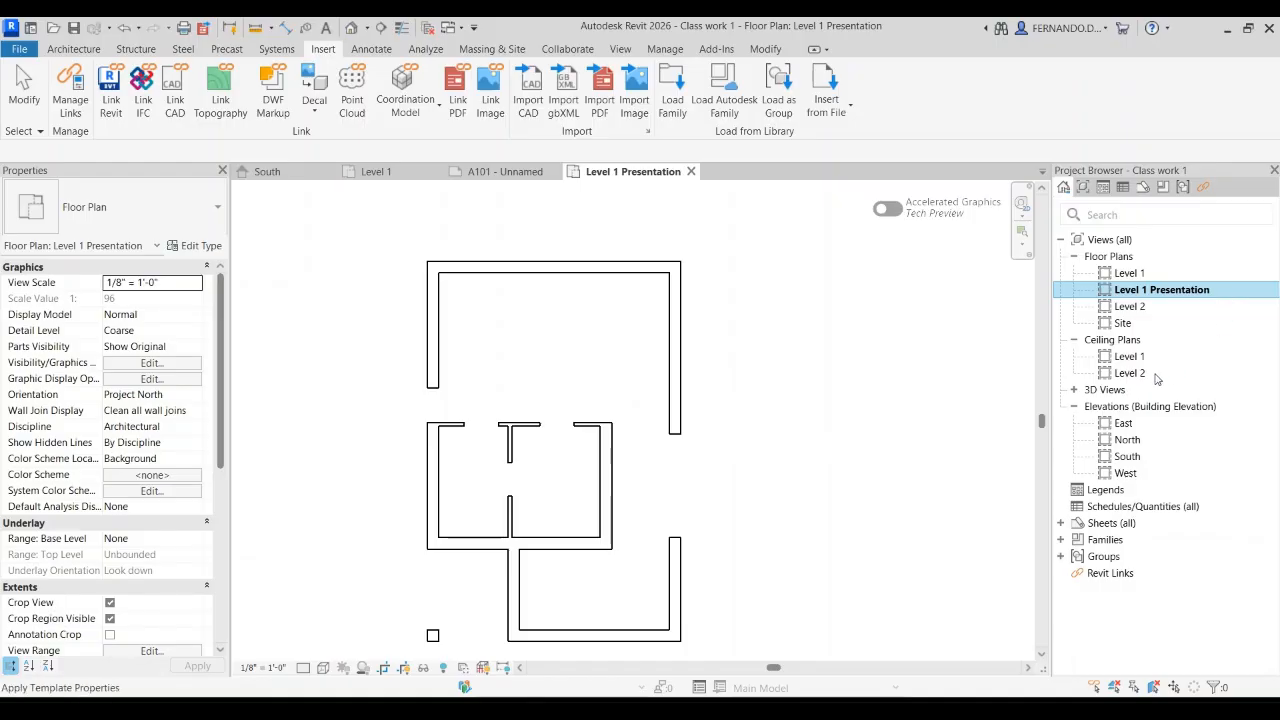
key("Delete")
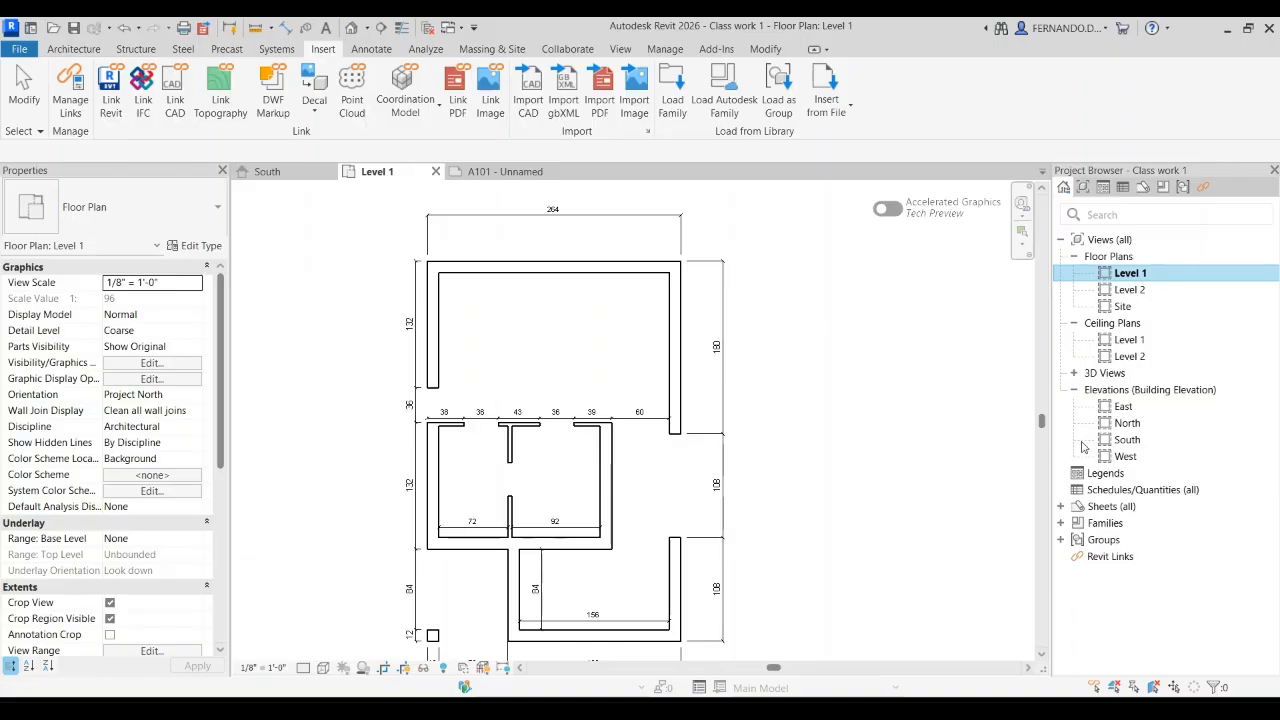
left_click(916, 462)
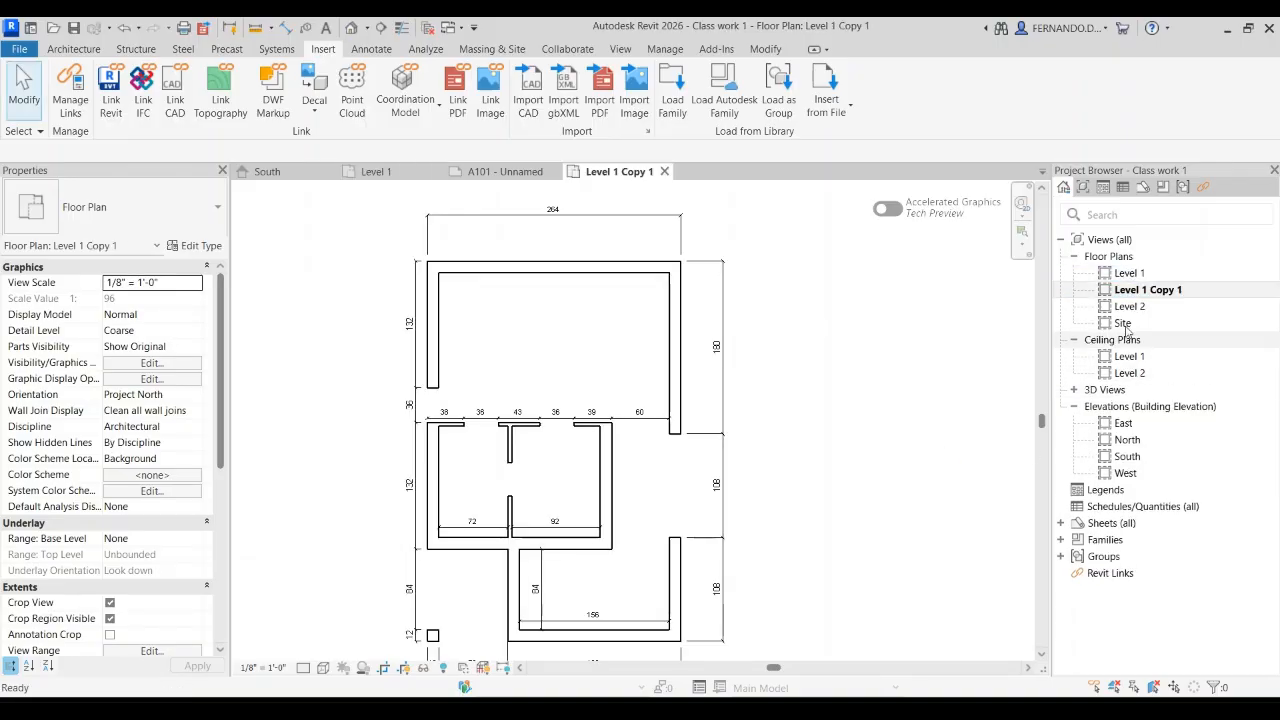
Step: Rename the copied Level 1 floor plan view as Level 1 Presentation
left_click(1165, 292)
left_click(1171, 290)
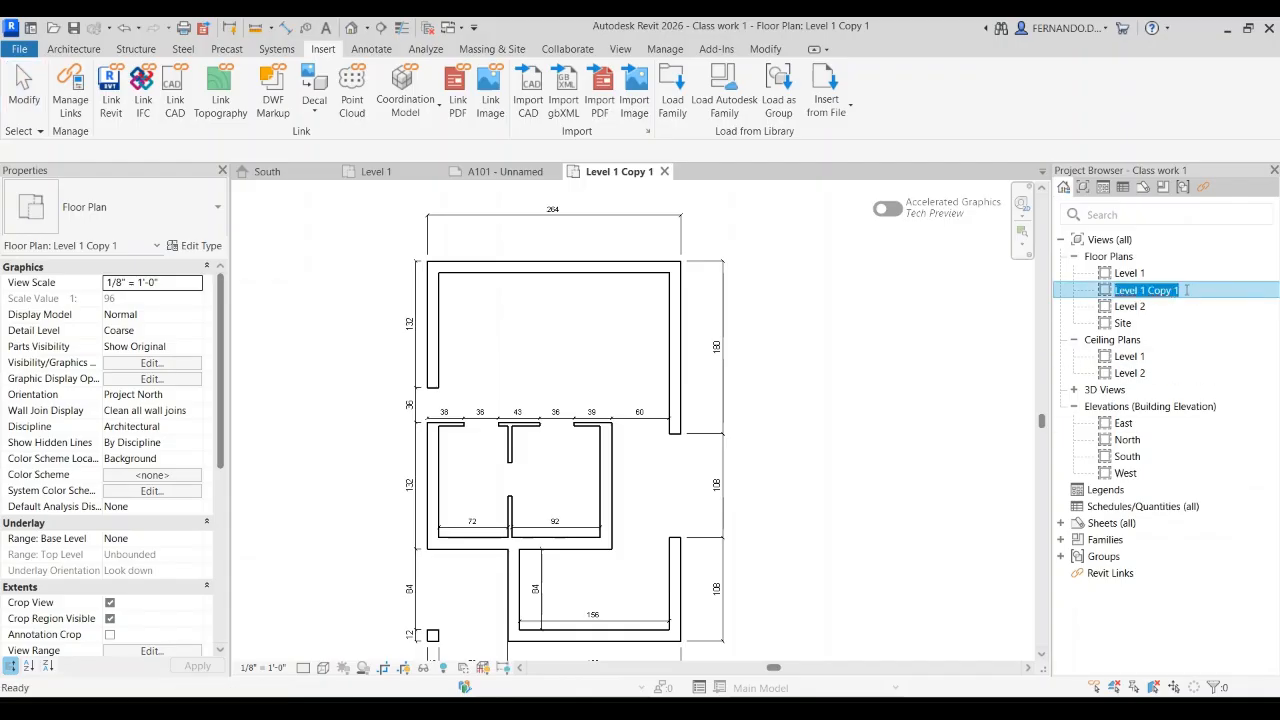
left_click(1186, 290)
left_click_drag(1179, 290, 1149, 290)
type("Presentati")
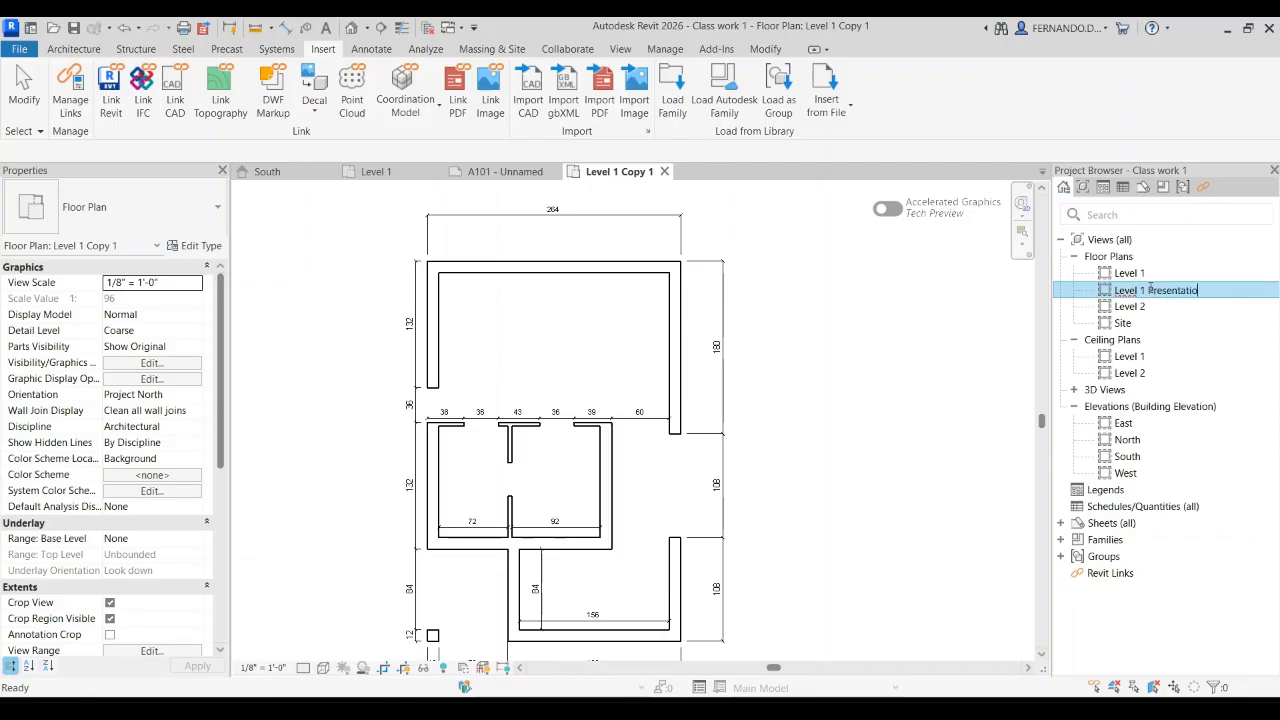
type("on")
key("Return")
Step: Shrink the Level 1 Presentation crop region on all four sides so it closely encloses the dimensioned floor plan
scroll(805, 393, "down", 4)
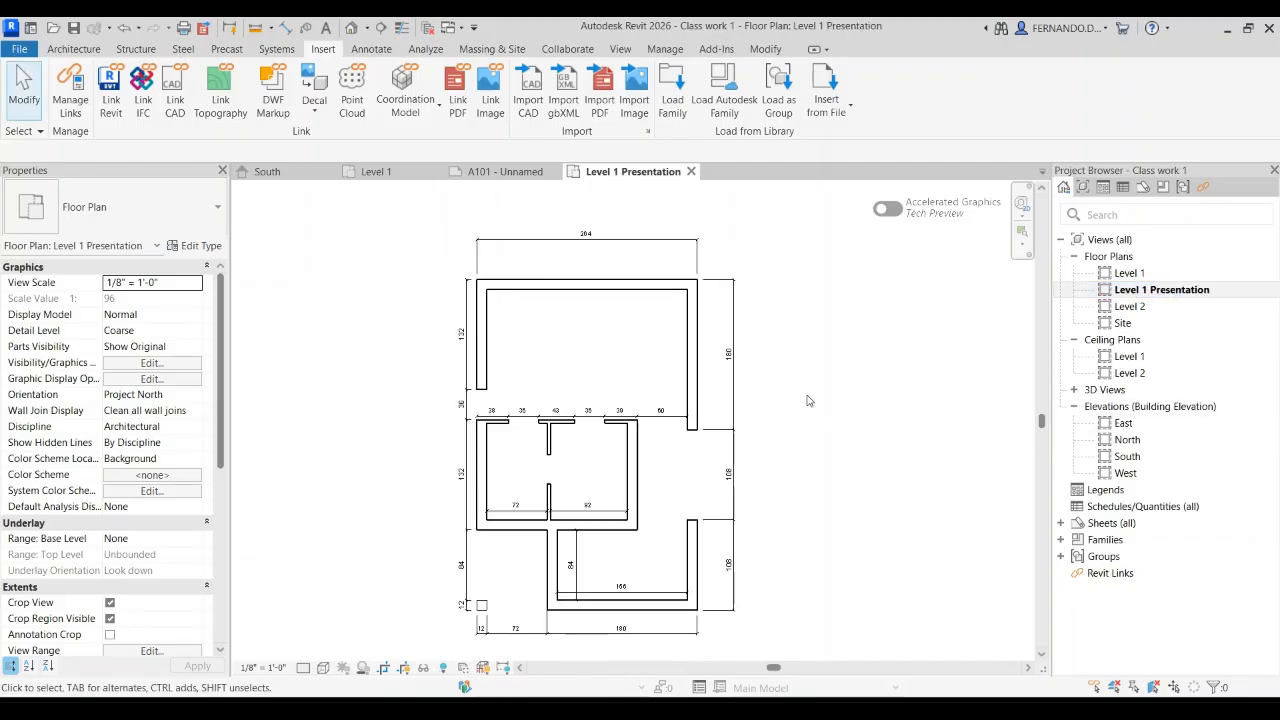
scroll(795, 410, "down", 4)
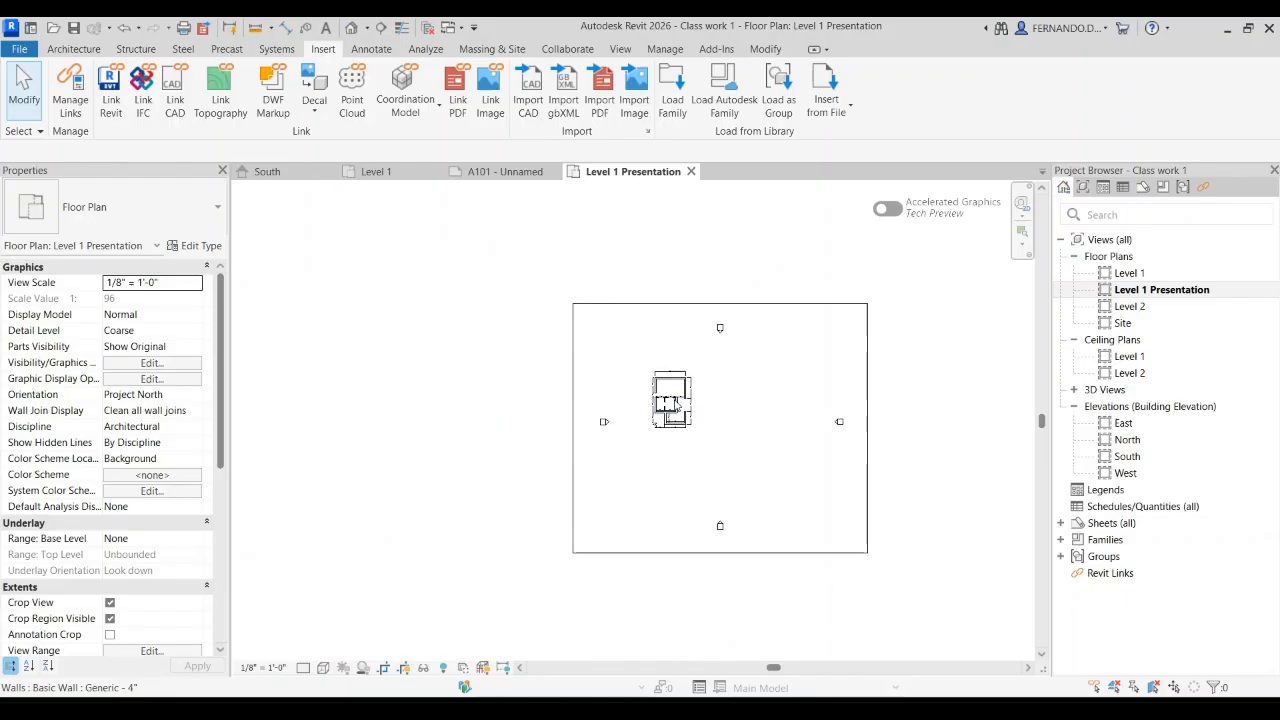
left_click(867, 440)
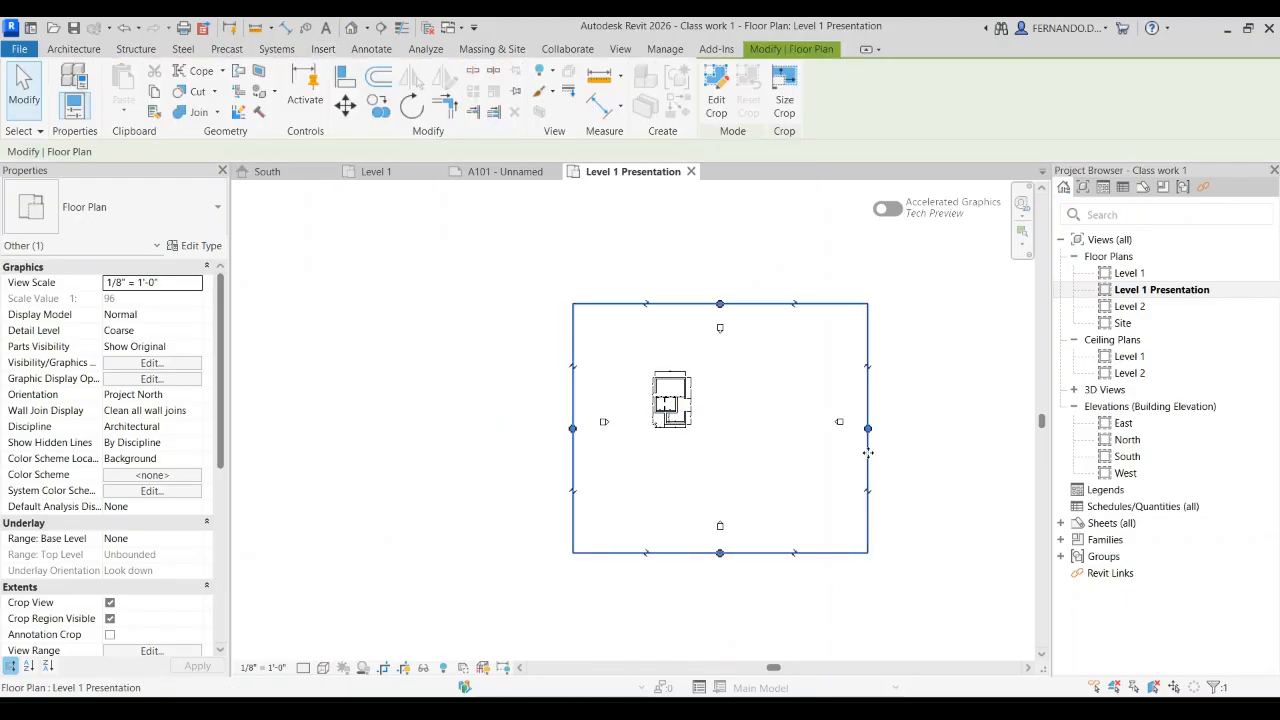
left_click_drag(867, 428, 700, 410)
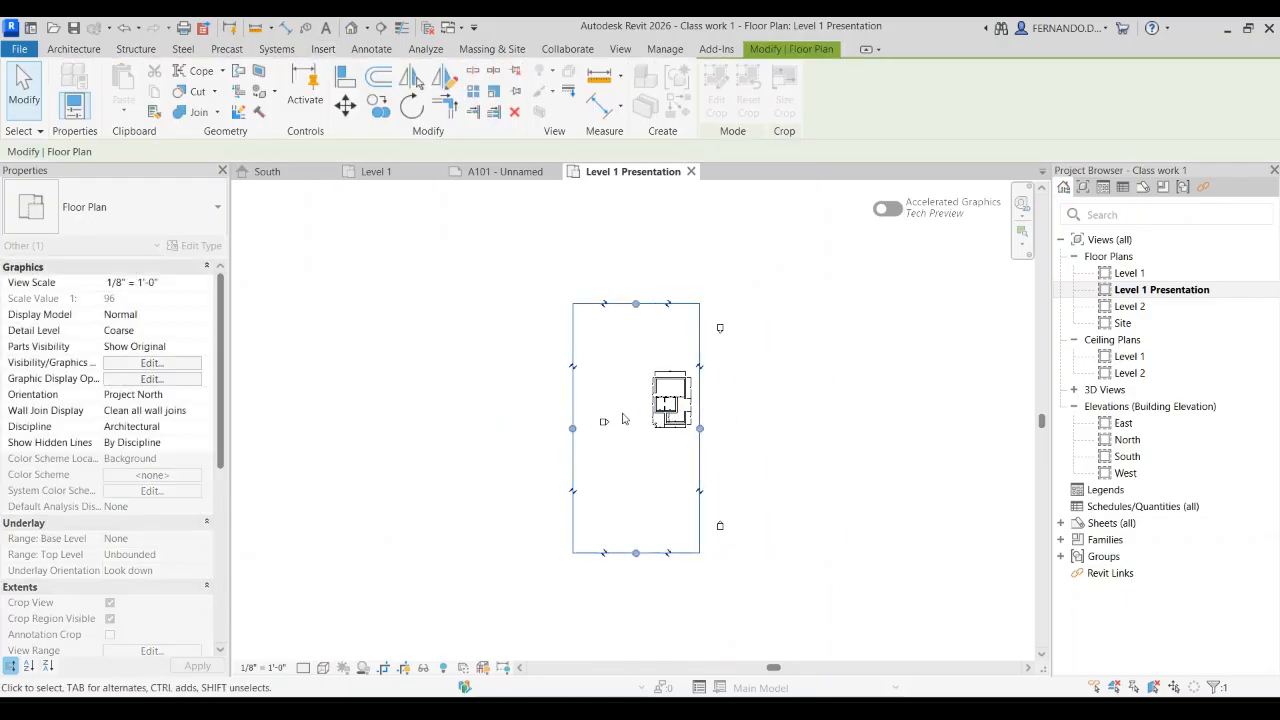
left_click_drag(572, 428, 648, 428)
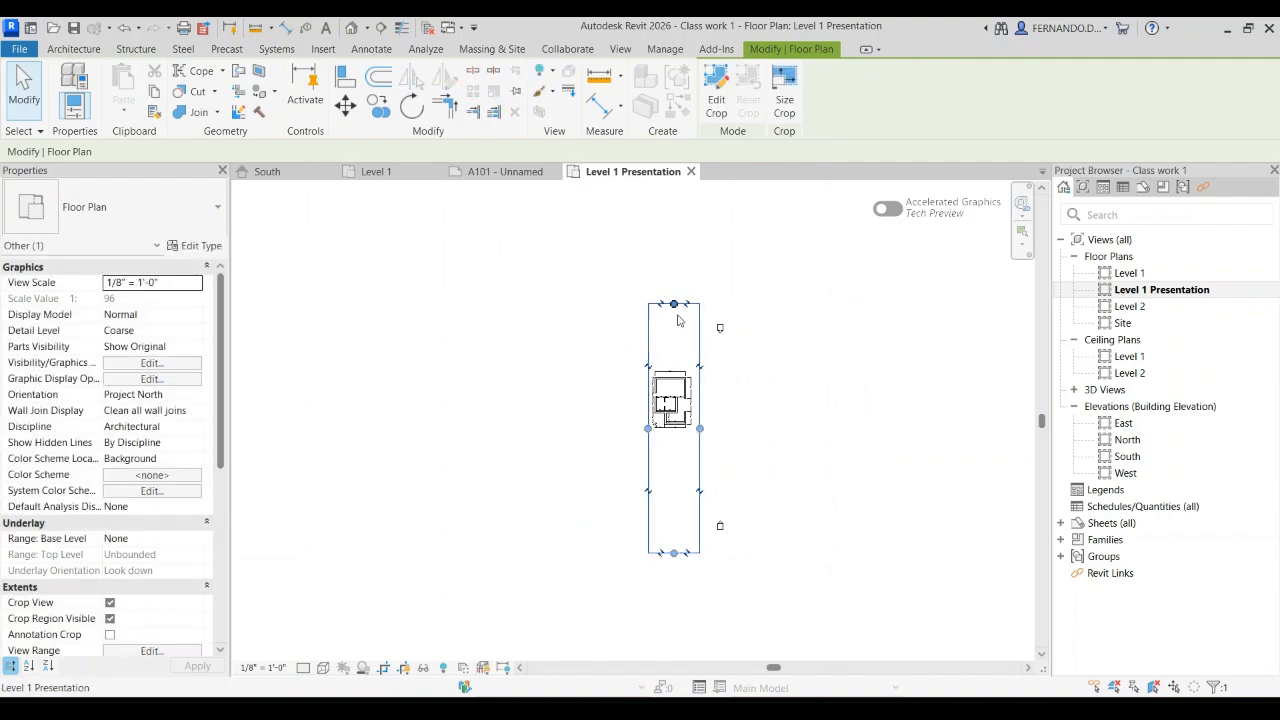
left_click_drag(672, 361, 673, 361)
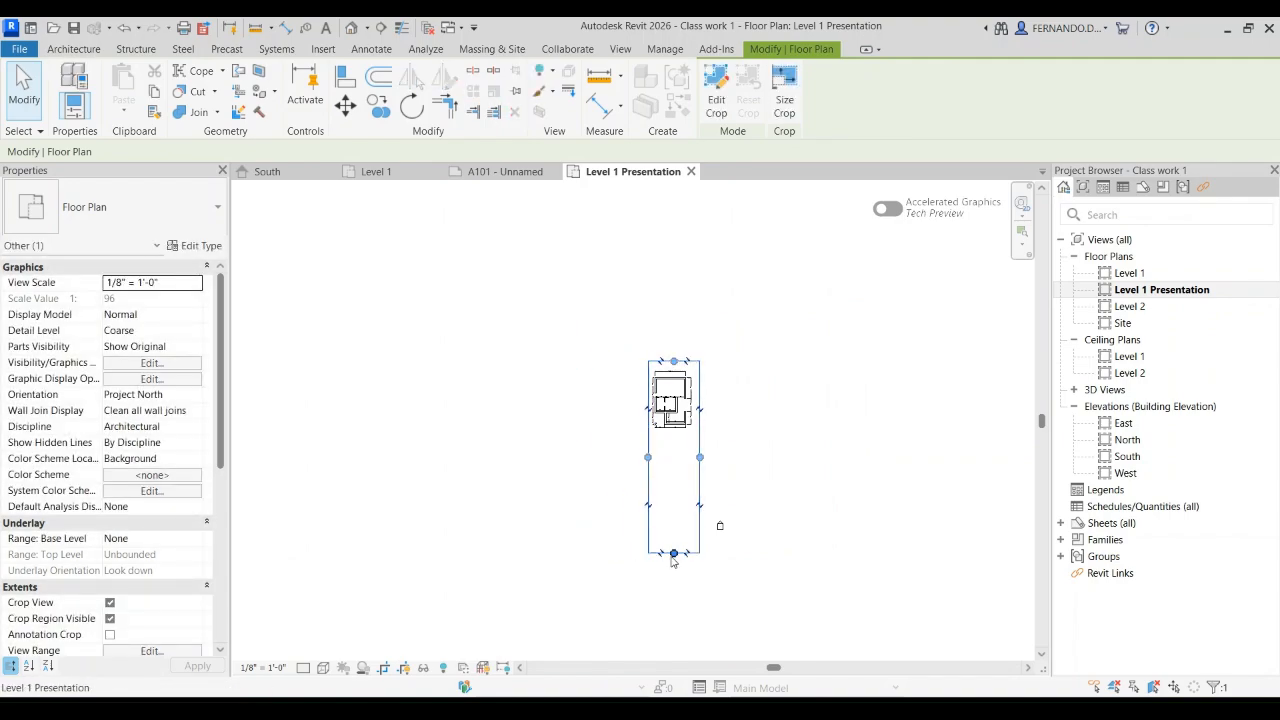
left_click_drag(673, 553, 676, 436)
Step: Fine-tune the crop region's edges around the outer dimensions and hide the crop region in the view
scroll(692, 427, "up", 5)
left_click_drag(719, 326, 708, 330)
left_click_drag(623, 198, 620, 217)
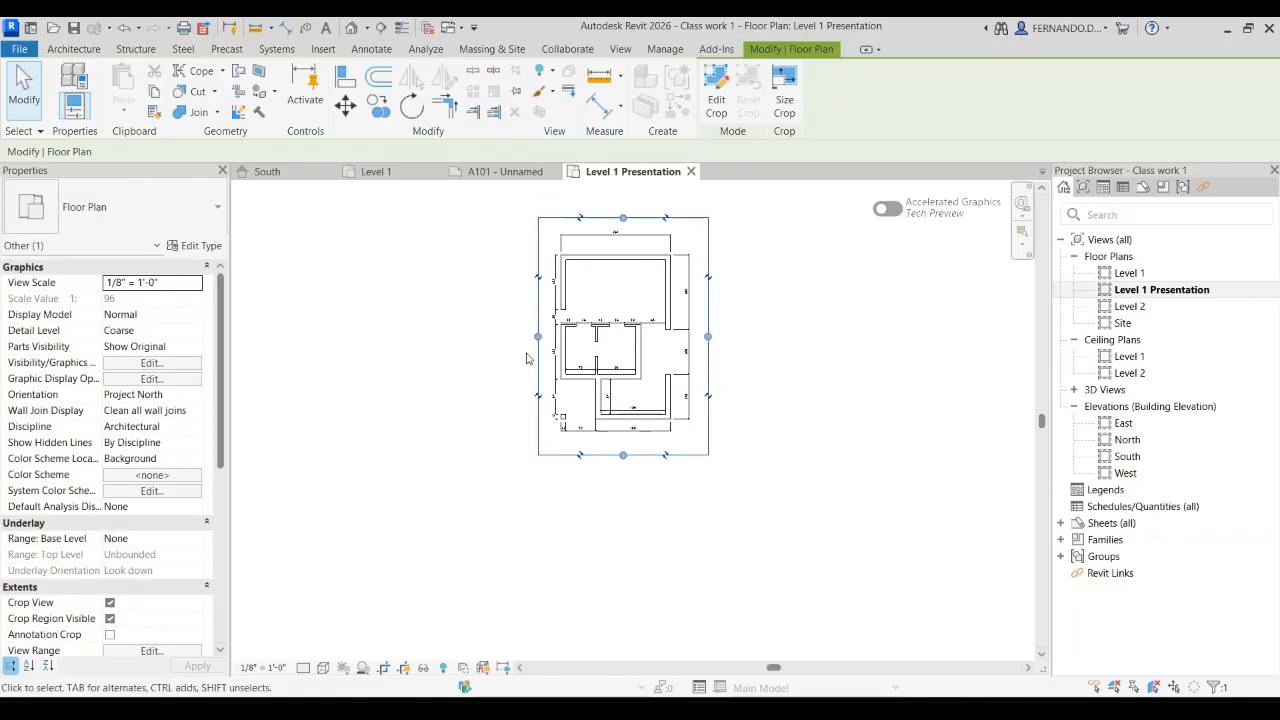
left_click_drag(538, 336, 542, 336)
left_click_drag(620, 457, 621, 444)
left_click(763, 481)
scroll(723, 268, "up", 2)
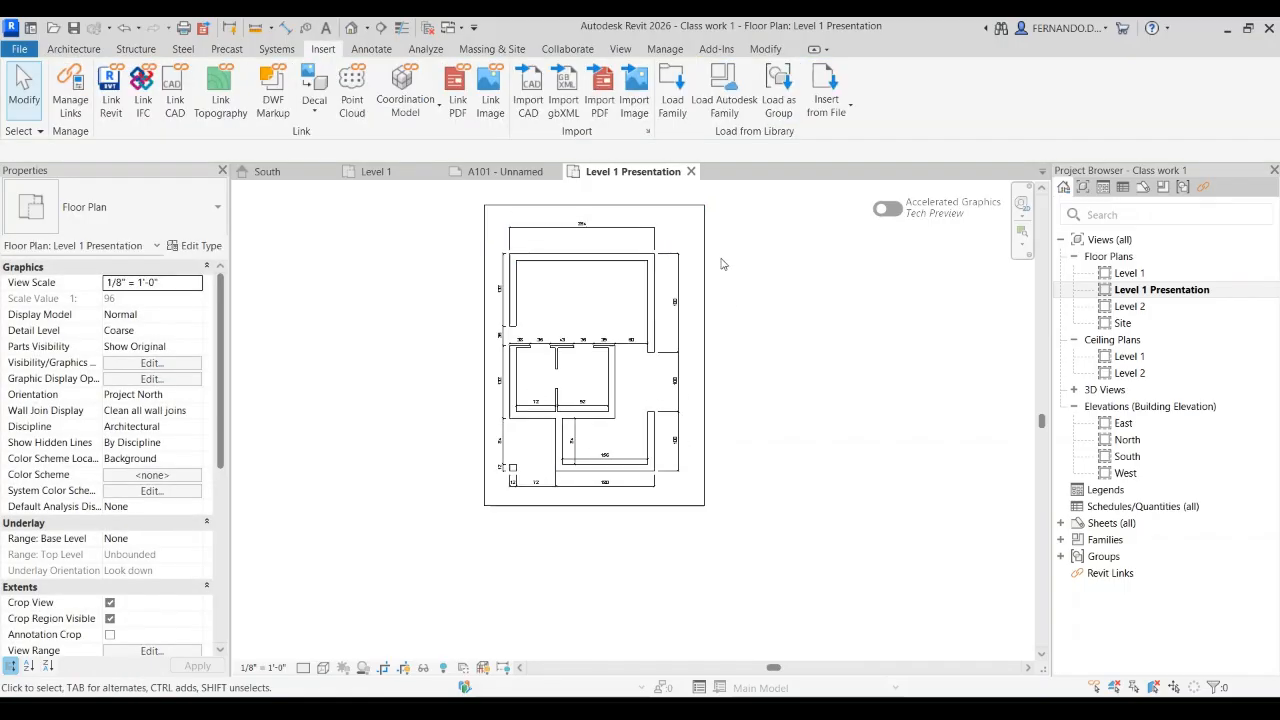
left_click(403, 668)
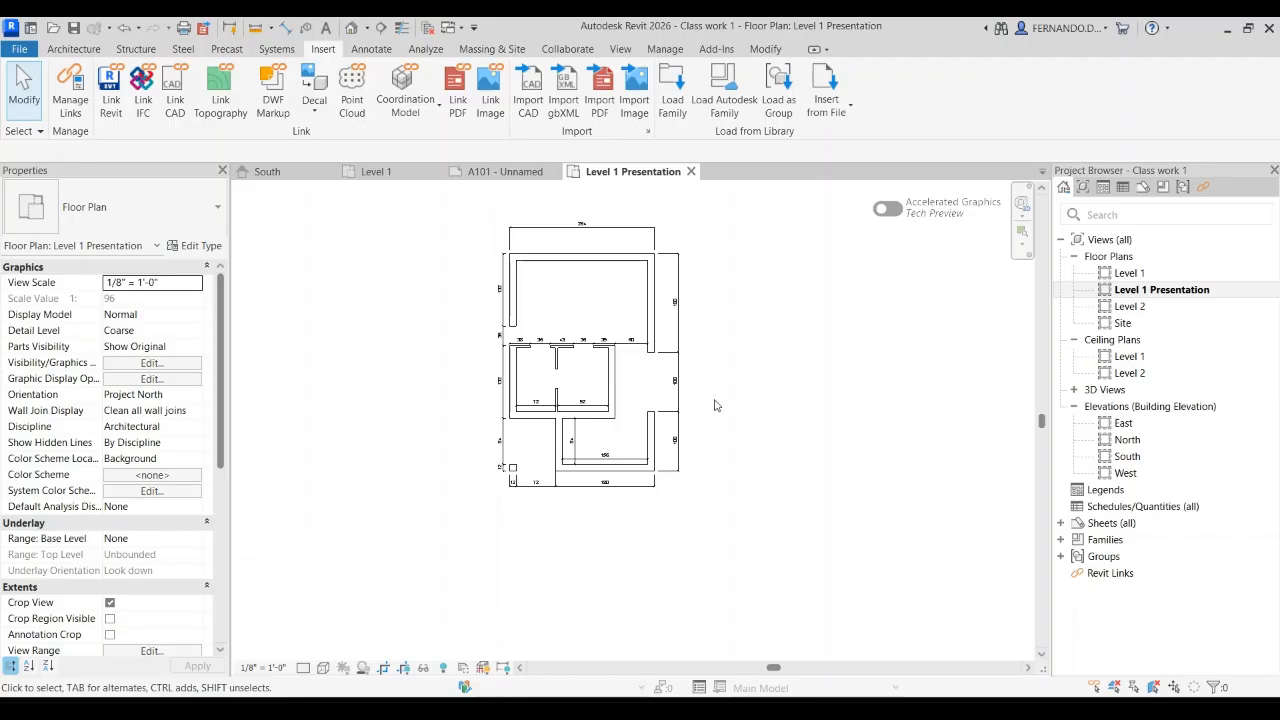
Step: Place the Level 1 Presentation view on the left half of sheet A101
left_click(503, 173)
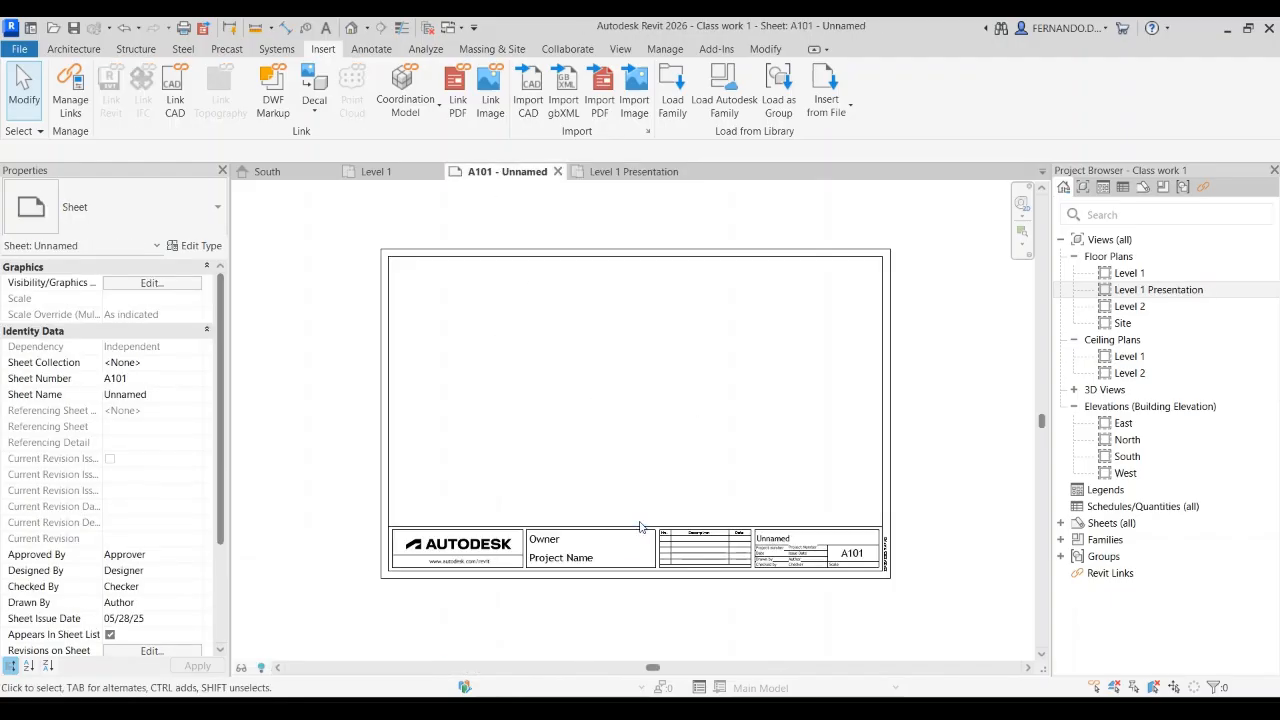
left_click_drag(1158, 292, 503, 414)
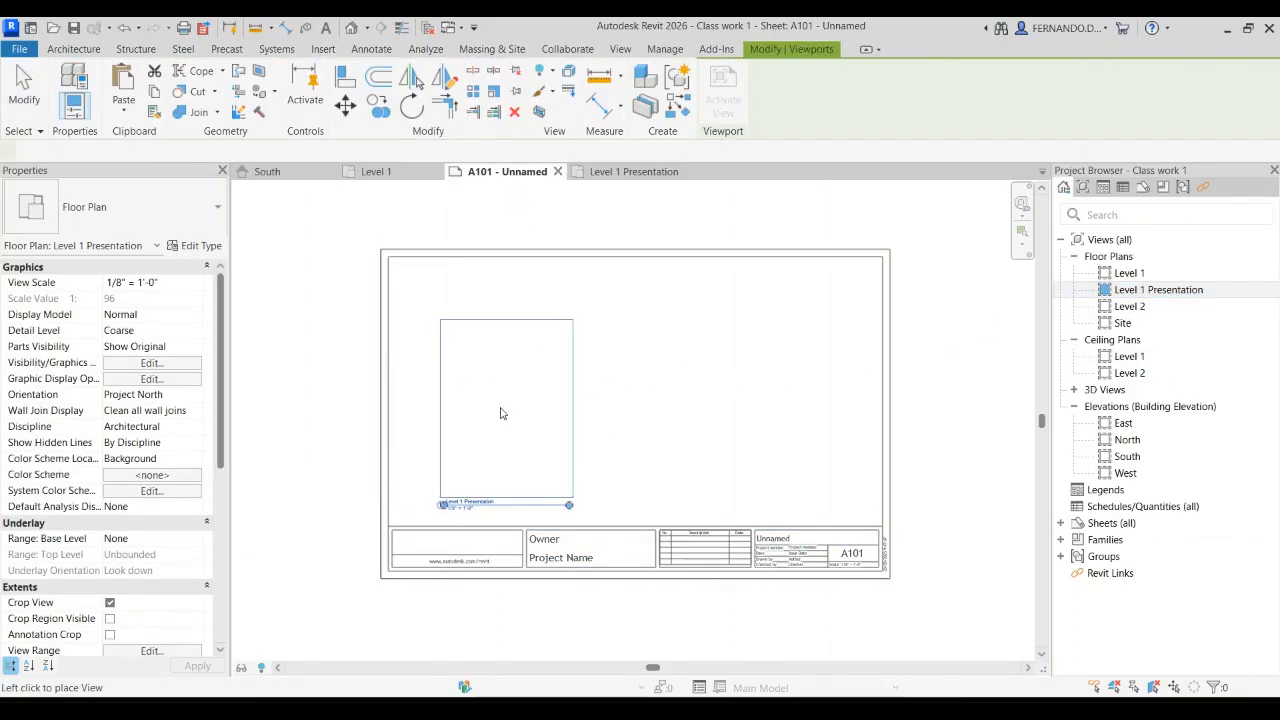
left_click(488, 391)
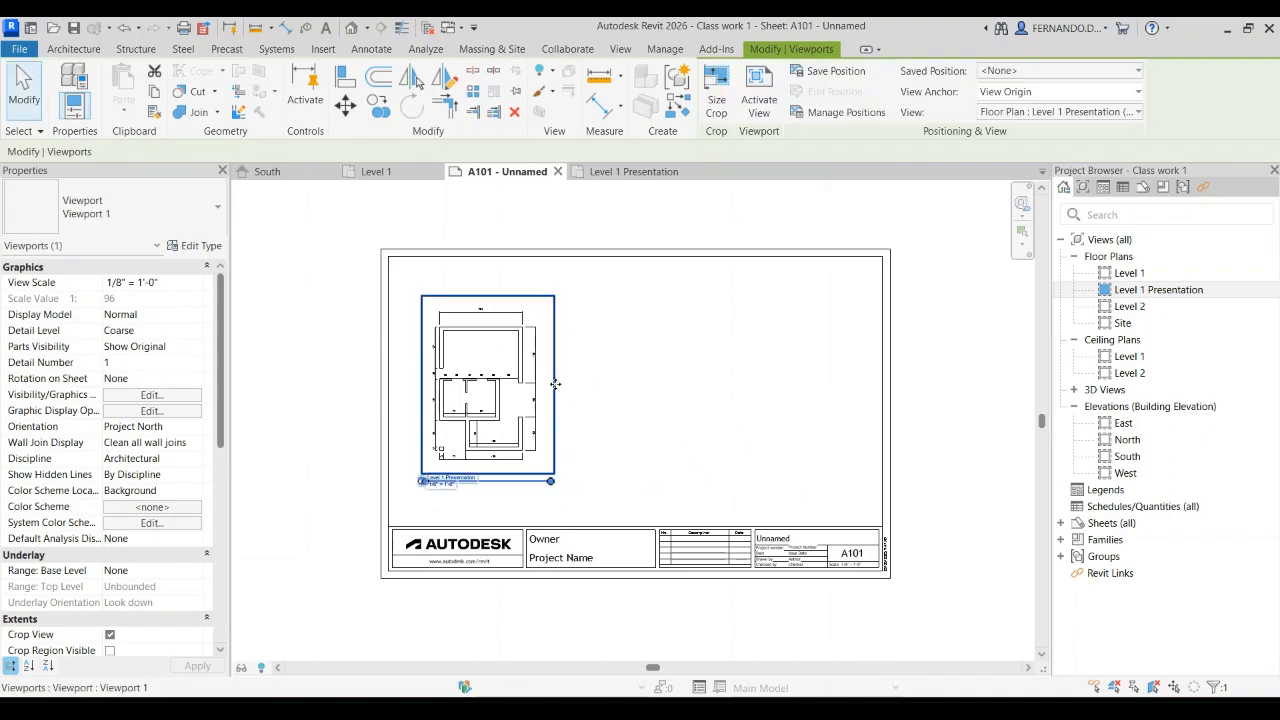
Step: Set the plan viewport's scale to 3/16" = 1'-0" and move the viewport inside the sheet border above the title block
left_click(190, 284)
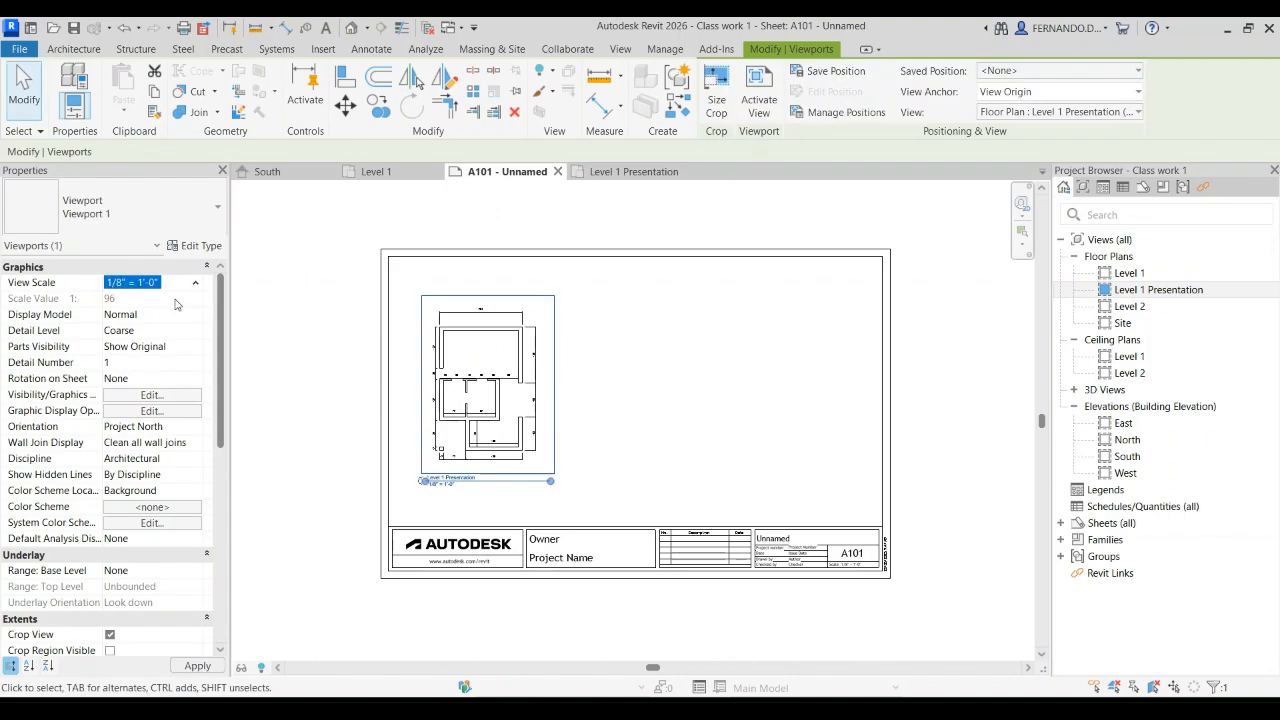
key("Down")
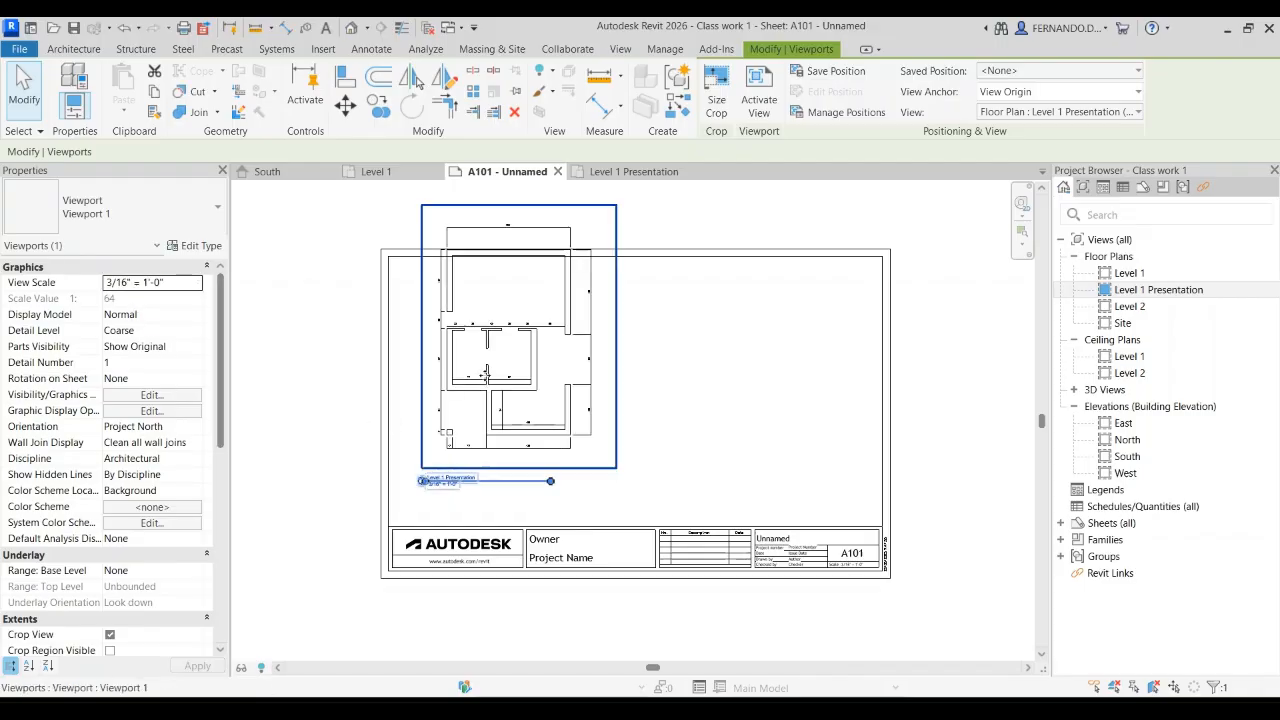
left_click_drag(611, 317, 596, 369)
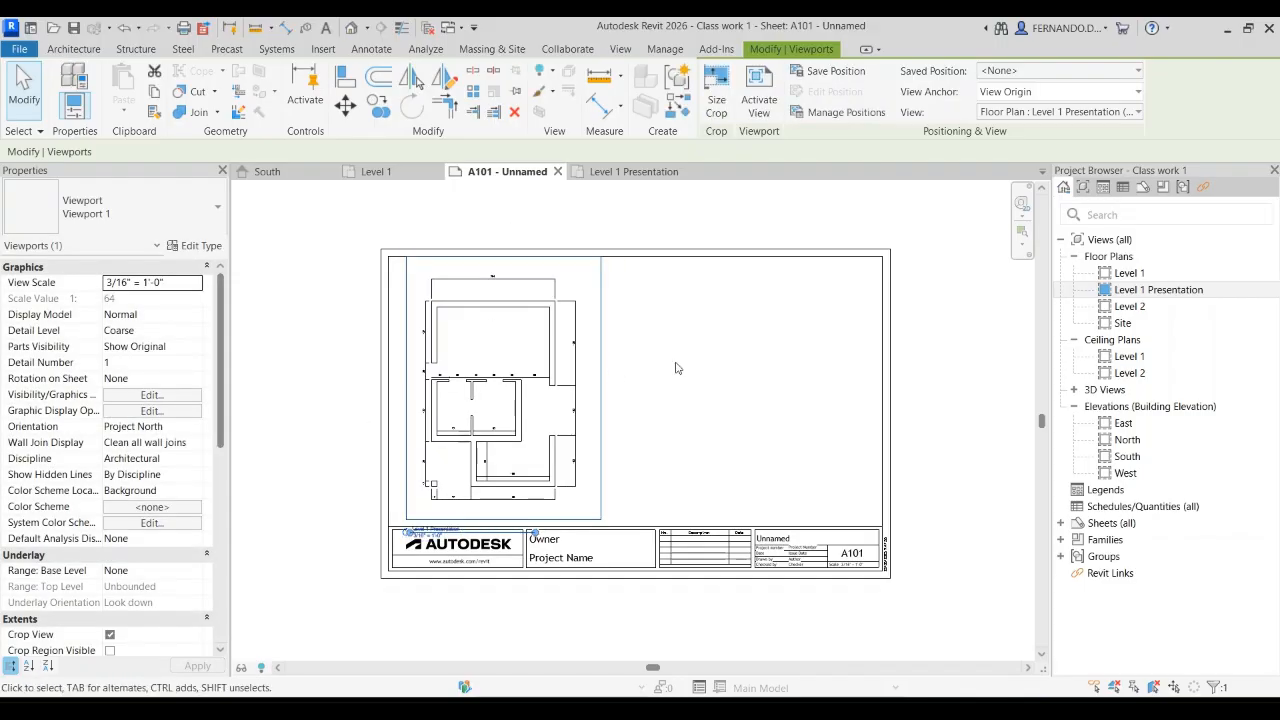
left_click(773, 337)
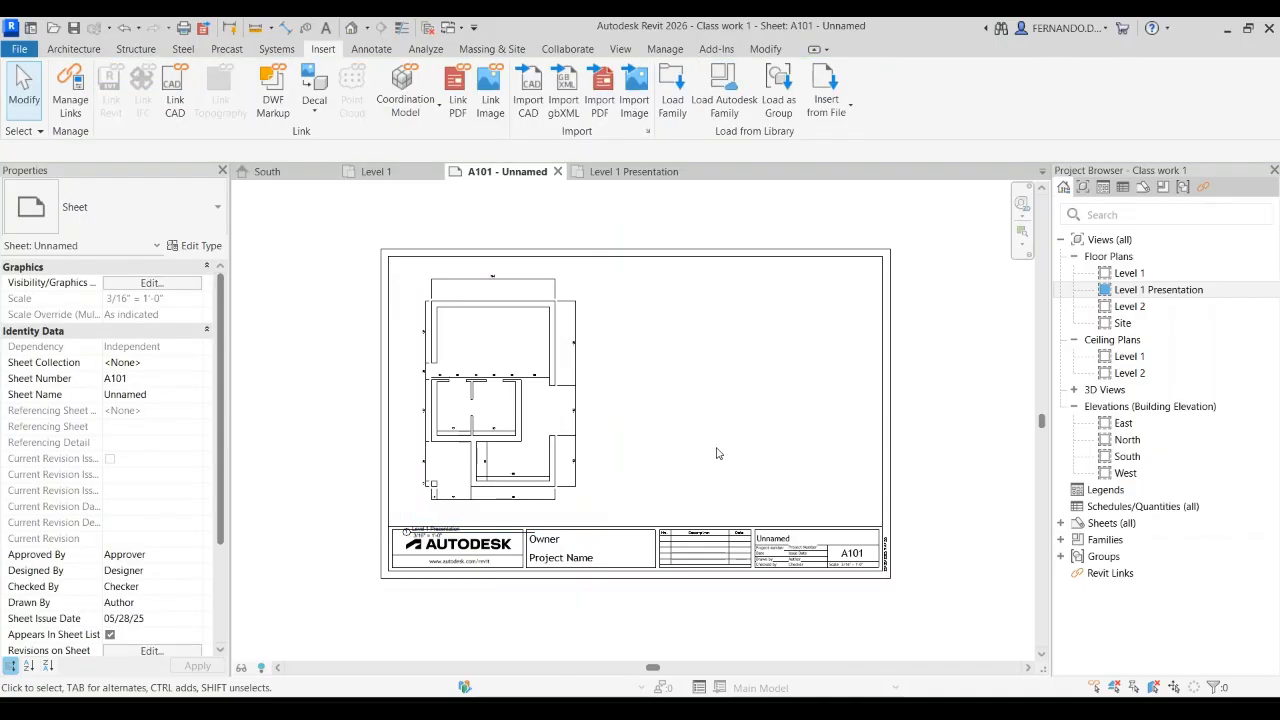
Step: Move the Level 1 Presentation view title up, clear of the title block and just below the plan
scroll(467, 527, "up", 4)
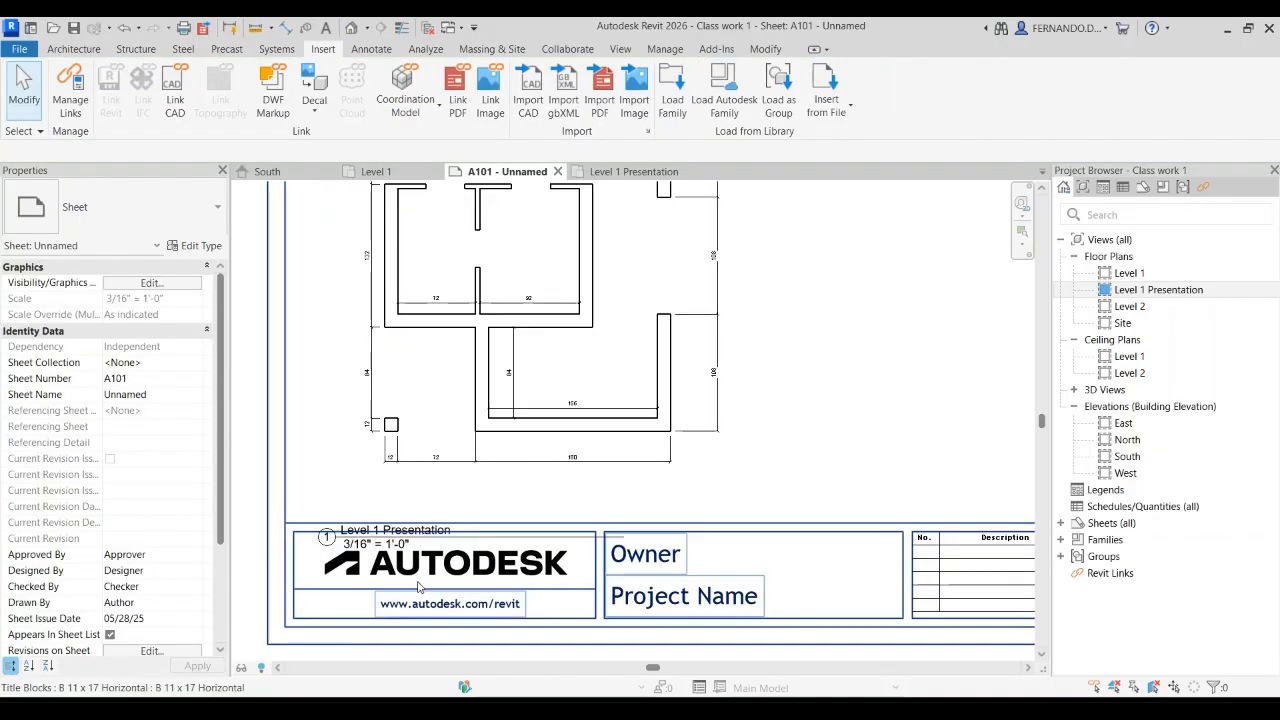
left_click(410, 517)
key("Up")
key("Up")
key("Up")
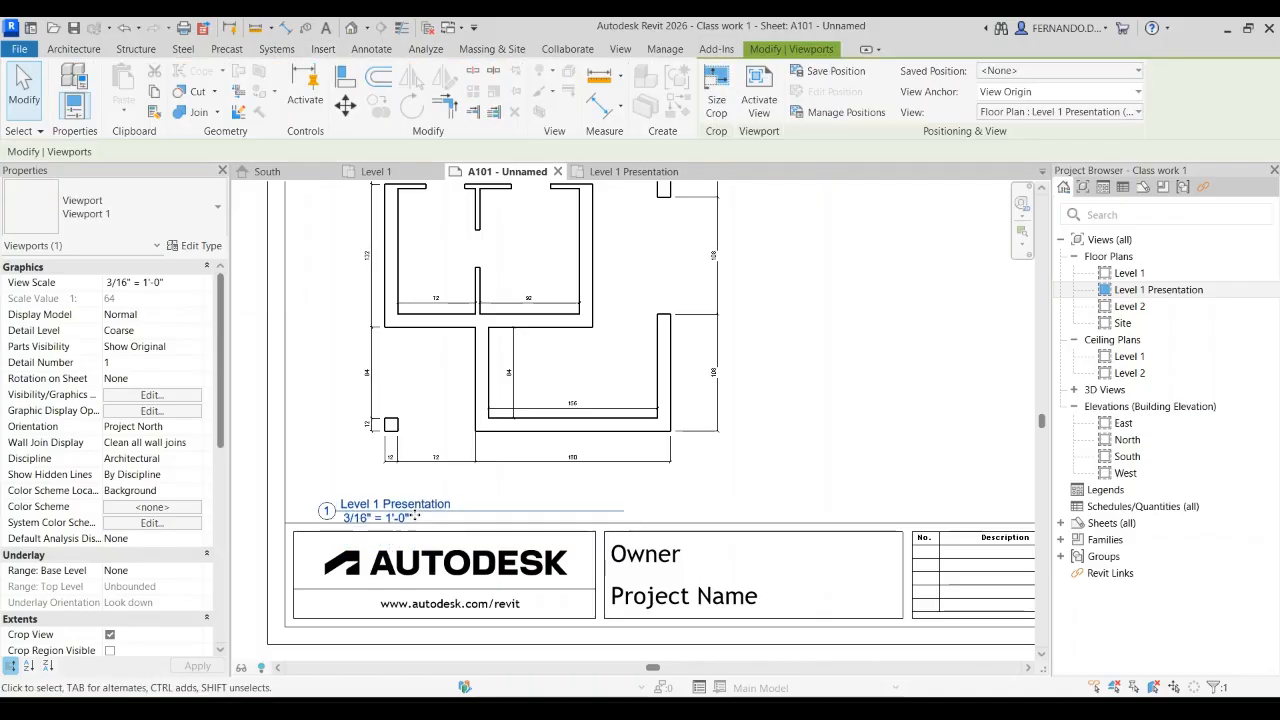
key("Up")
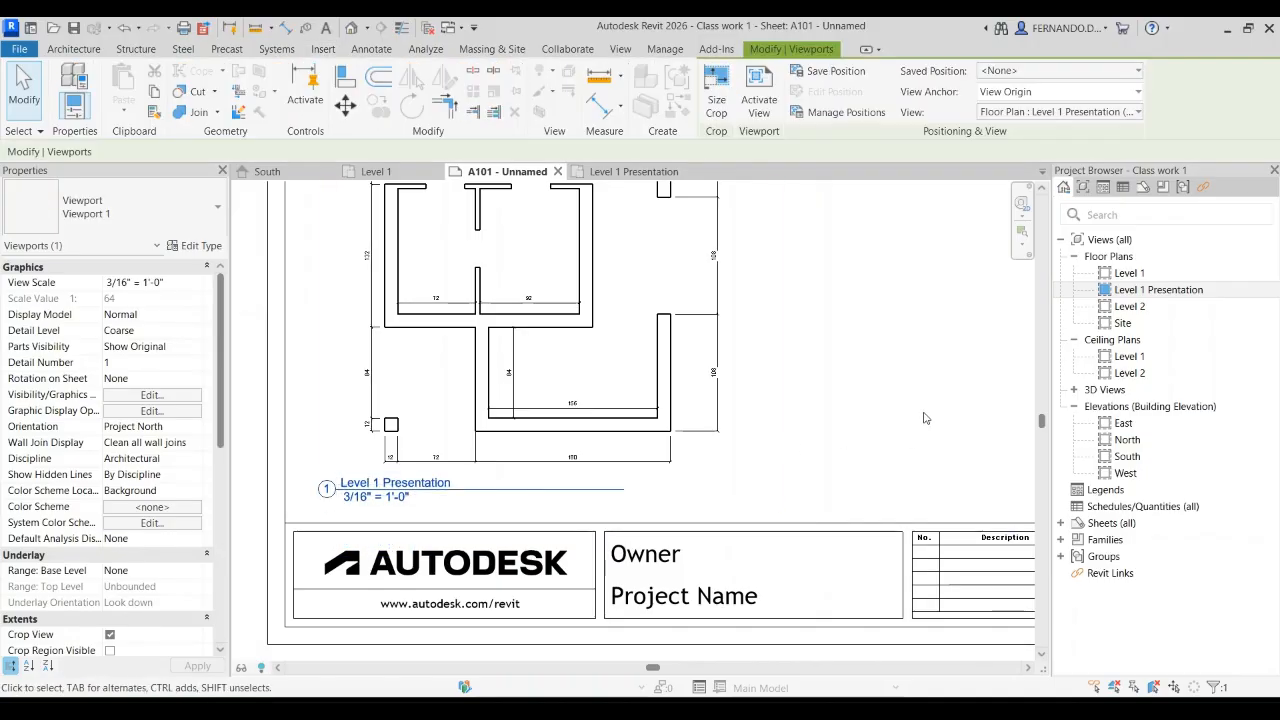
key("Escape")
Step: Examine the placed plan on sheet A101, checking the dimension text size, the view title and the fit within the border
scroll(477, 454, "down", 3)
scroll(610, 531, "up", 8)
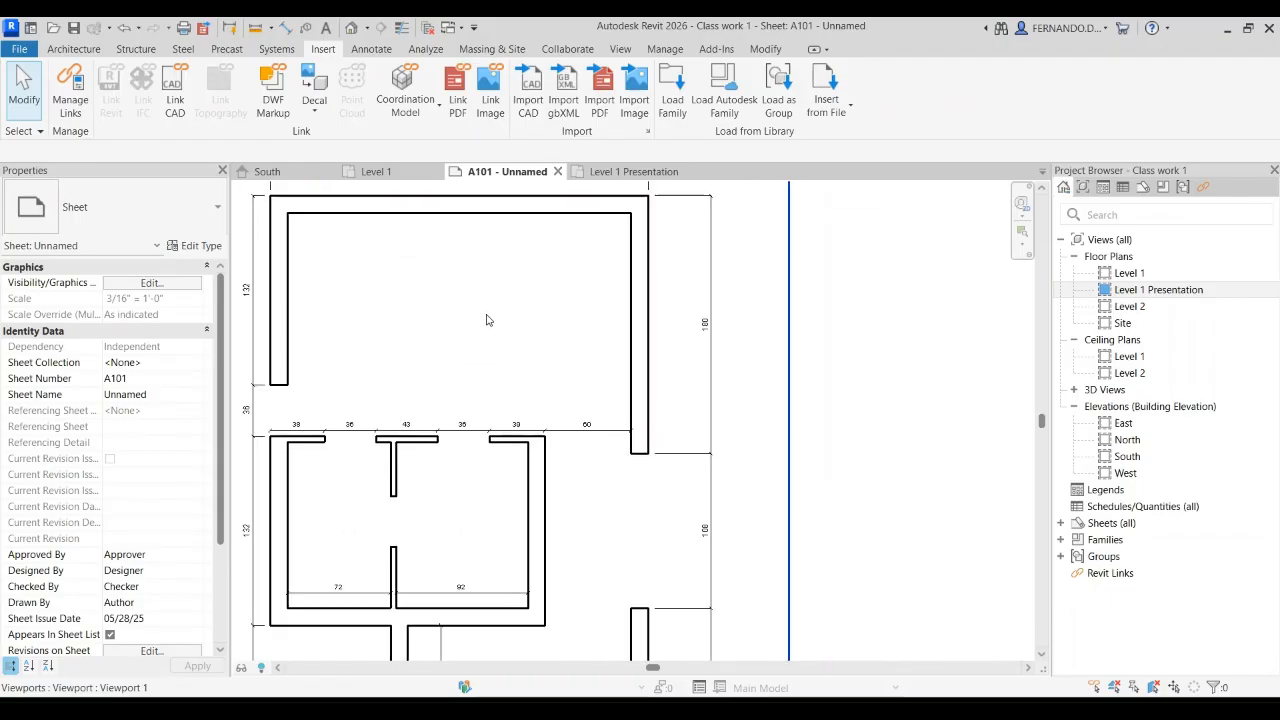
scroll(628, 498, "up", 2)
scroll(657, 411, "down", 6)
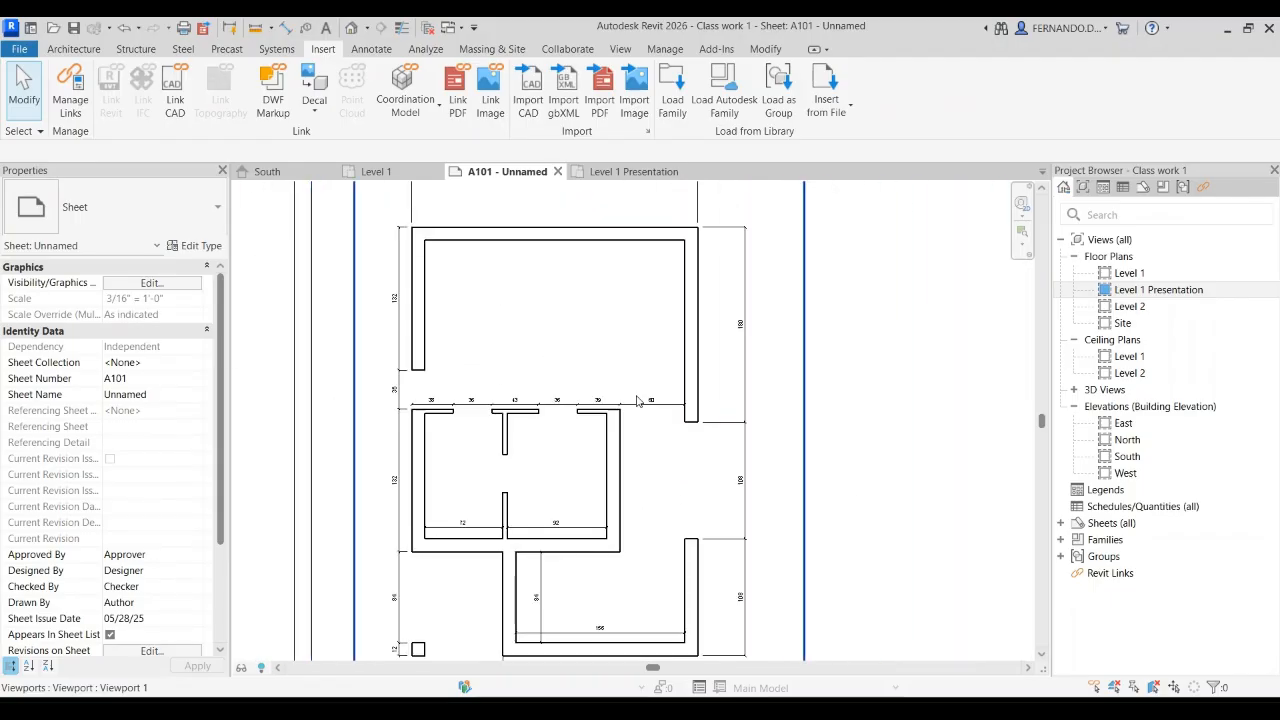
scroll(590, 290, "up", 5)
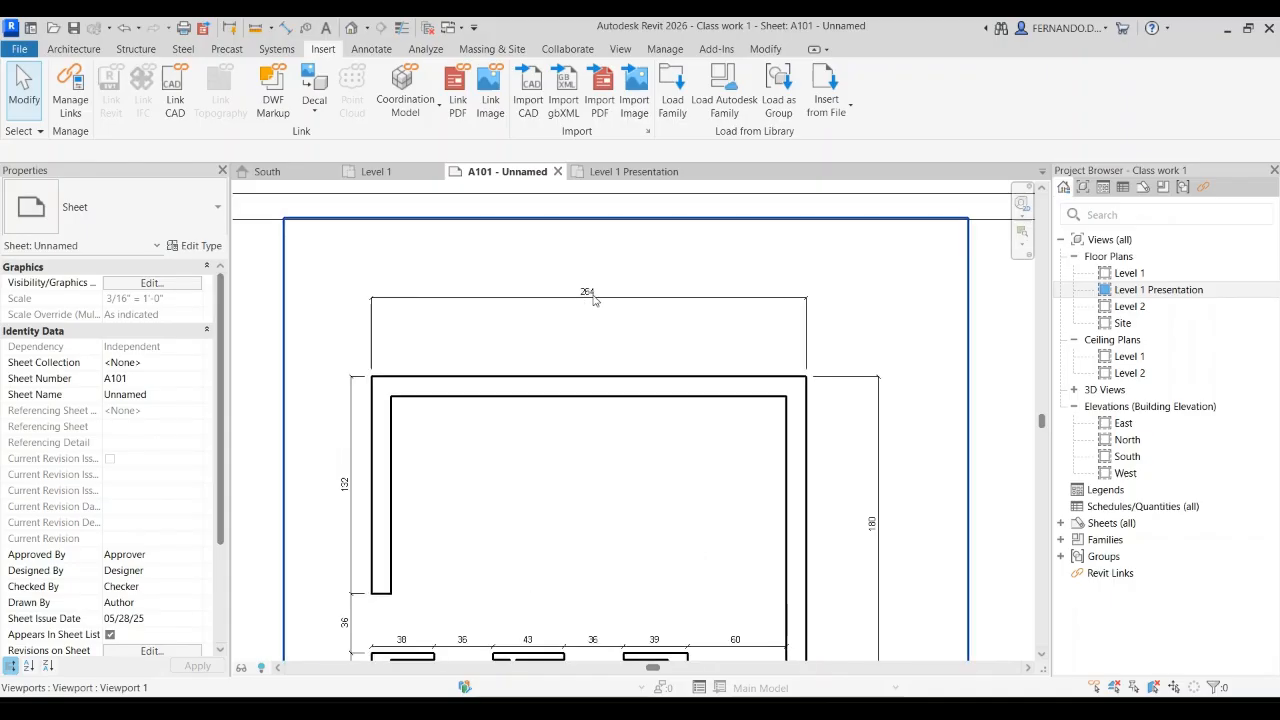
scroll(437, 301, "up", 4)
scroll(640, 283, "down", 2)
scroll(405, 272, "down", 6)
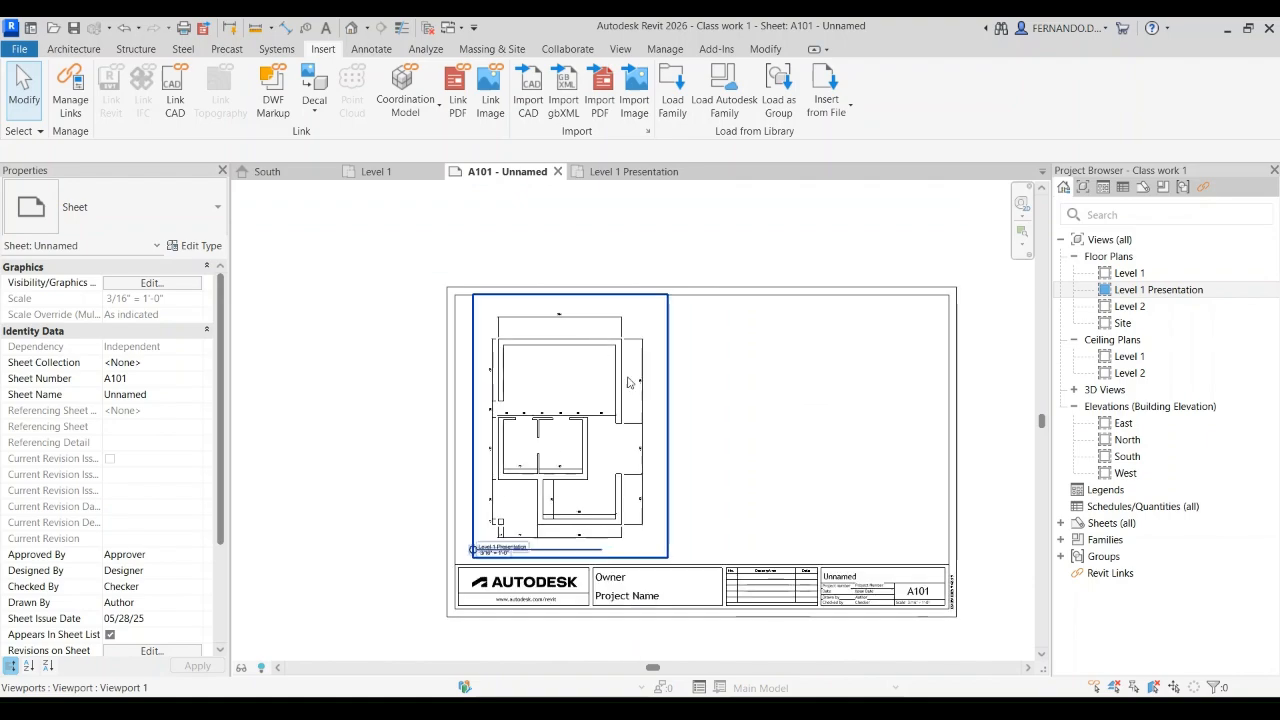
left_click(697, 443)
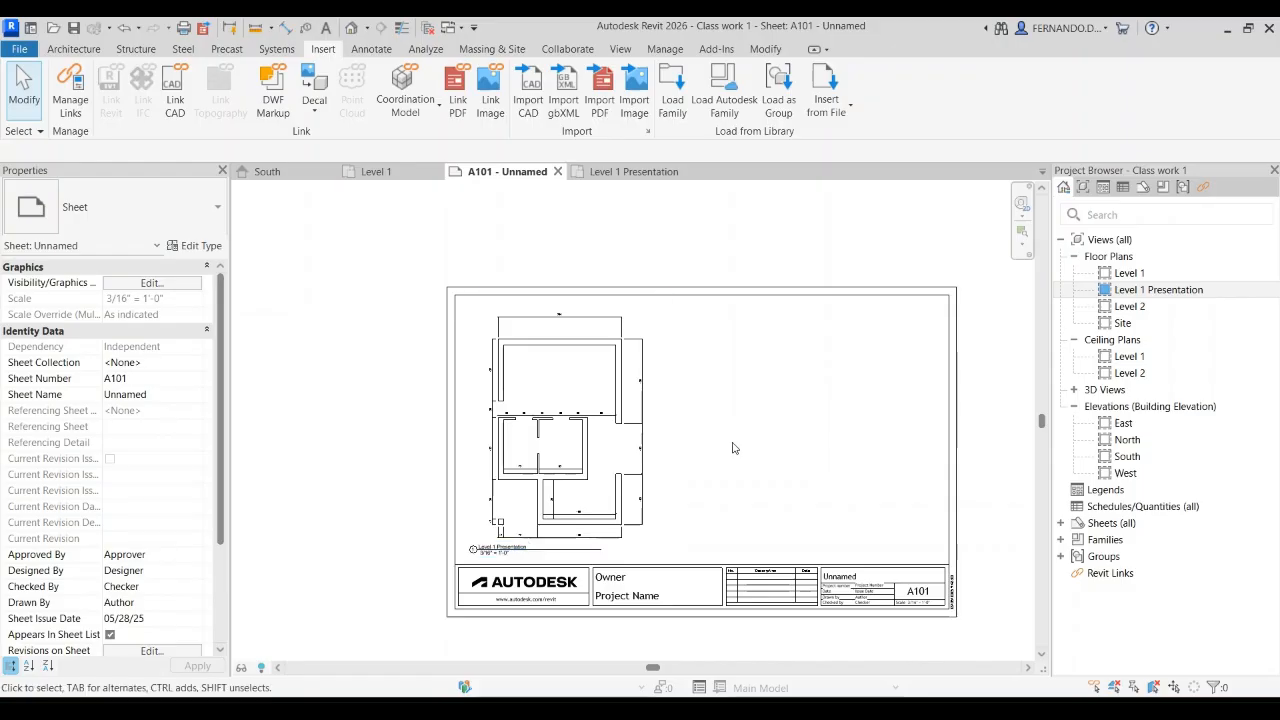
scroll(645, 395, "up", 3)
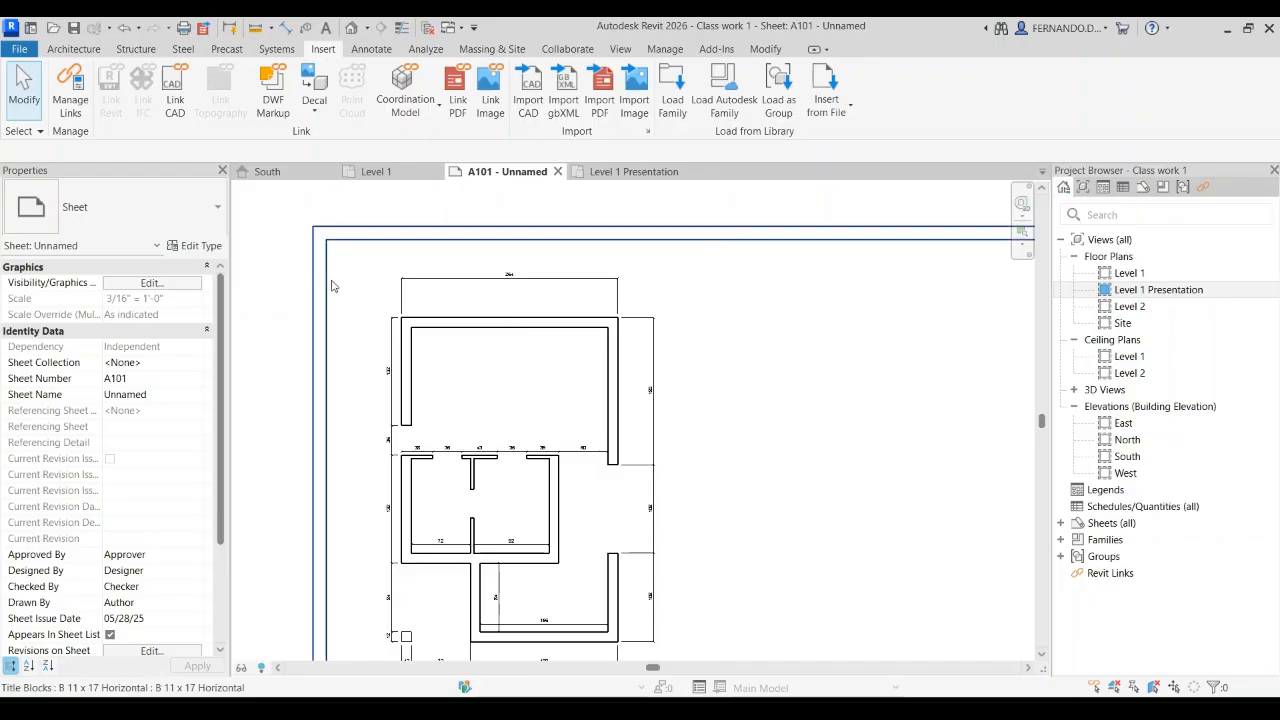
scroll(327, 286, "down", 3)
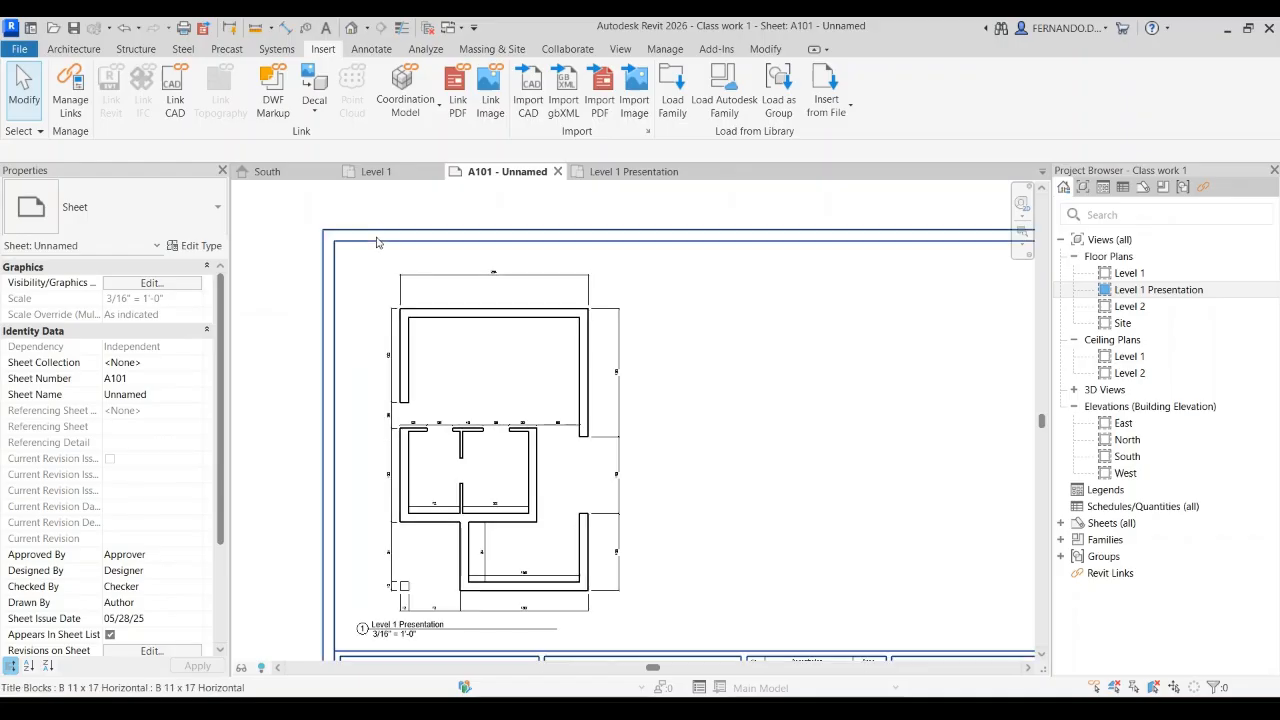
scroll(432, 263, "up", 4)
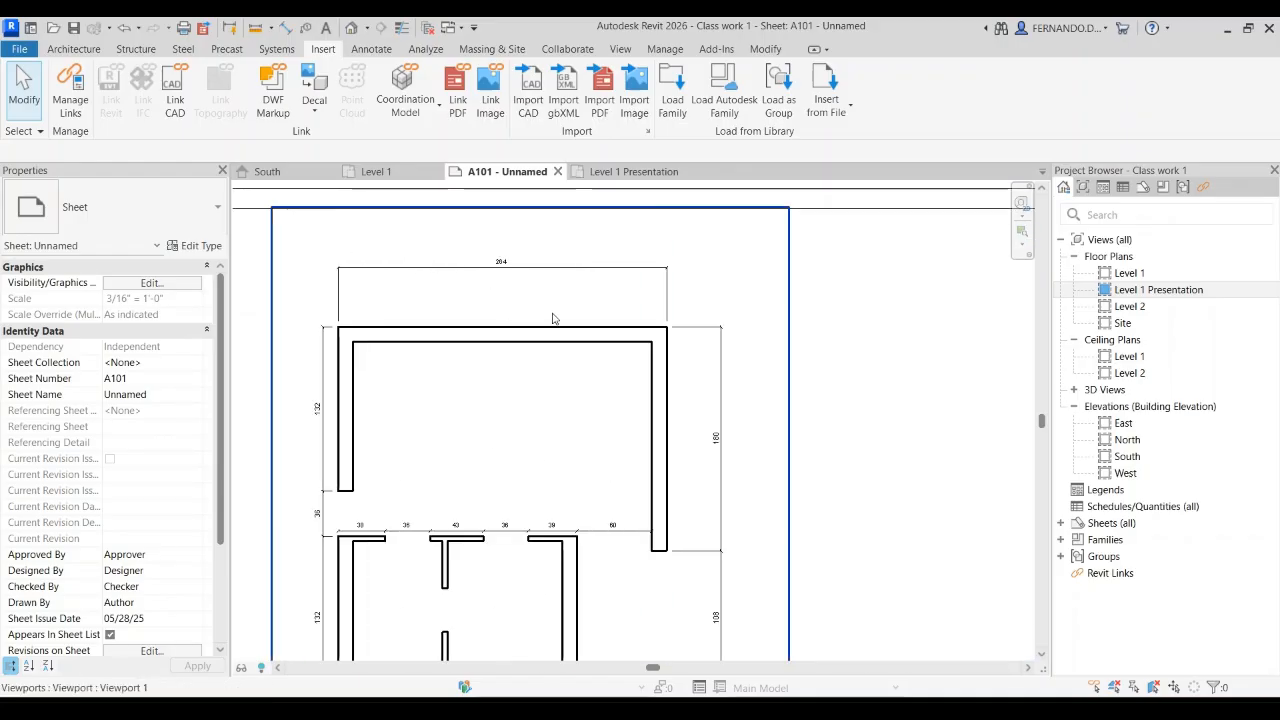
scroll(522, 319, "down", 3)
scroll(470, 544, "up", 4)
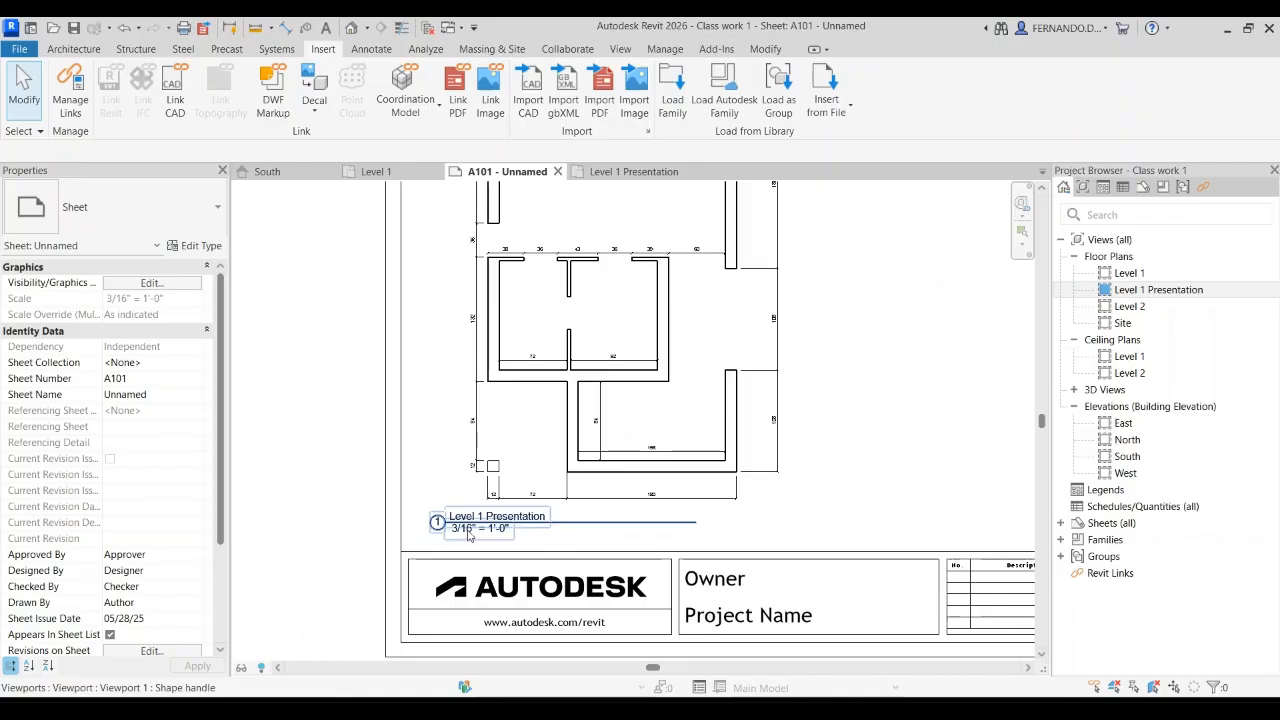
scroll(475, 540, "down", 4)
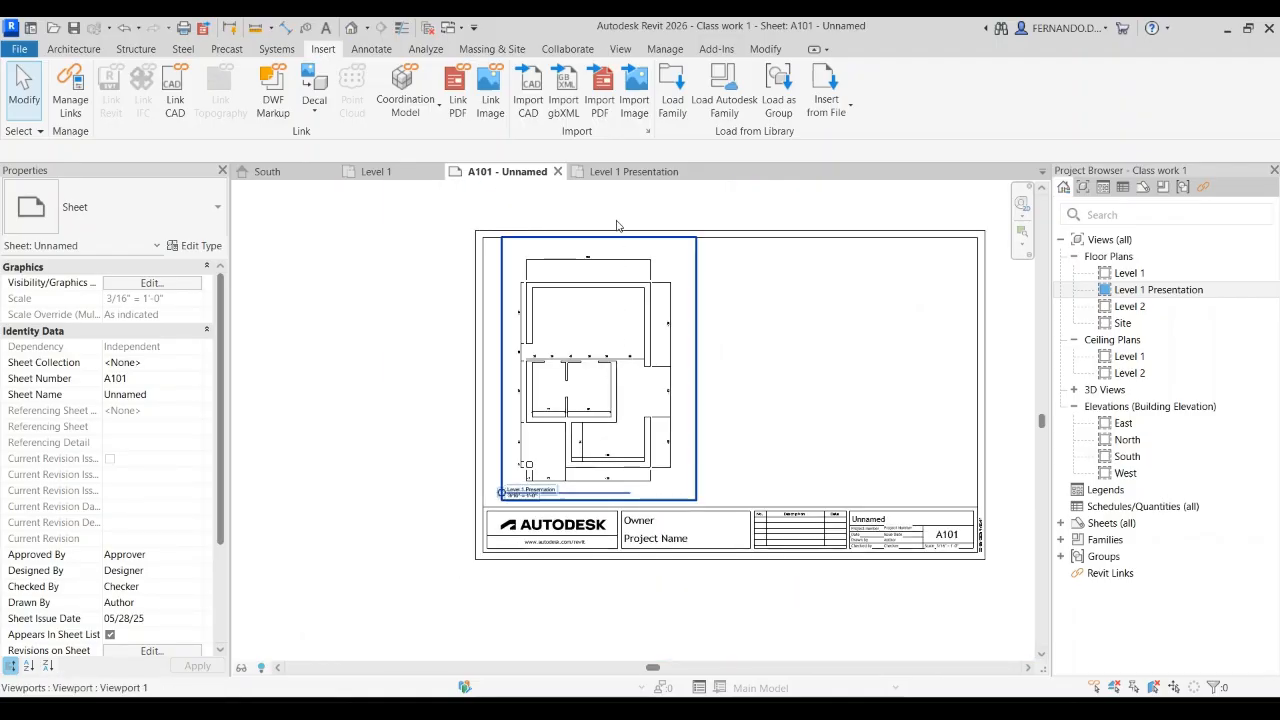
scroll(585, 268, "up", 5)
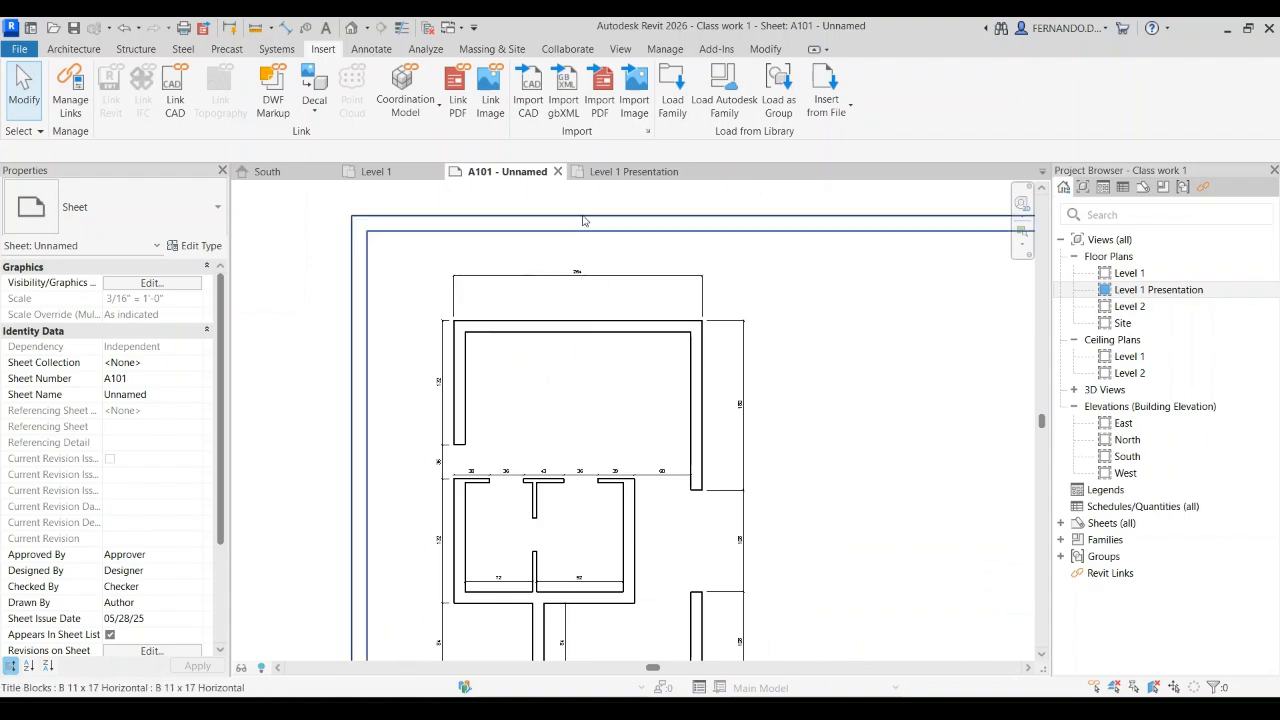
Step: Enlarge the text of the Linear - 3/32" Arial dimension style in the Level 1 Presentation view and check it on sheet A101
left_click(648, 176)
scroll(593, 254, "up", 3)
left_click(593, 254)
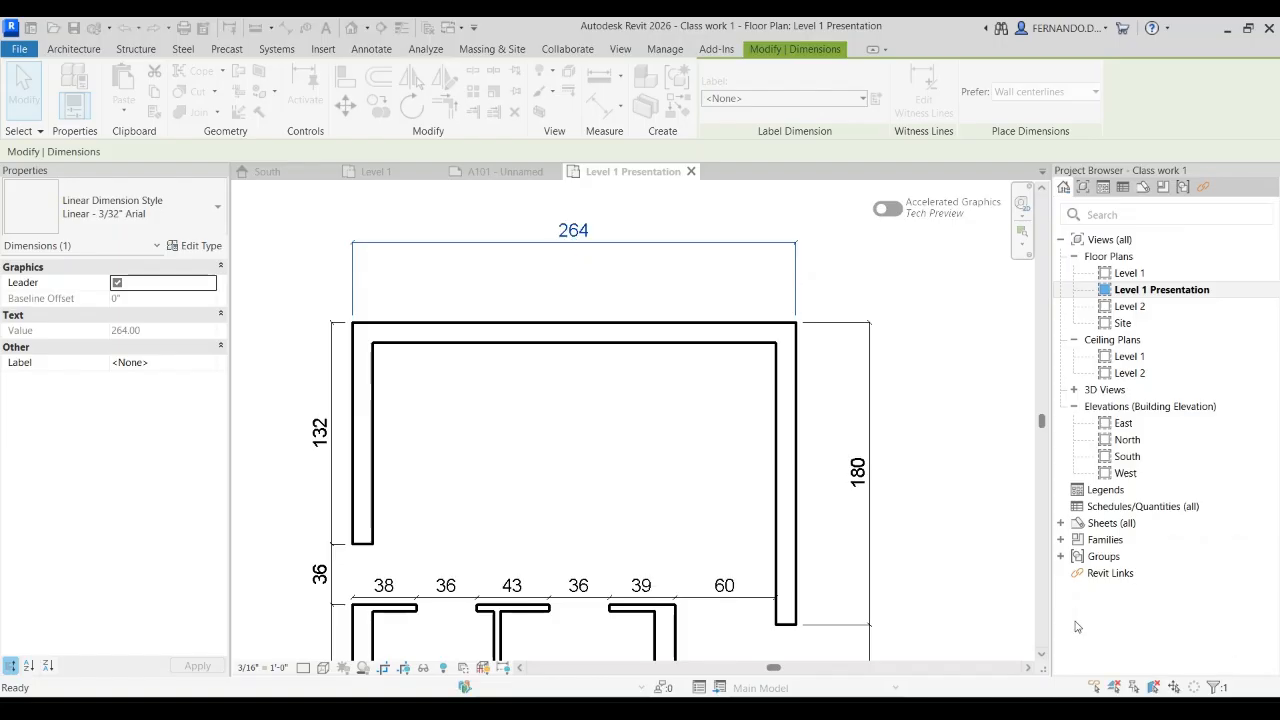
left_click(505, 172)
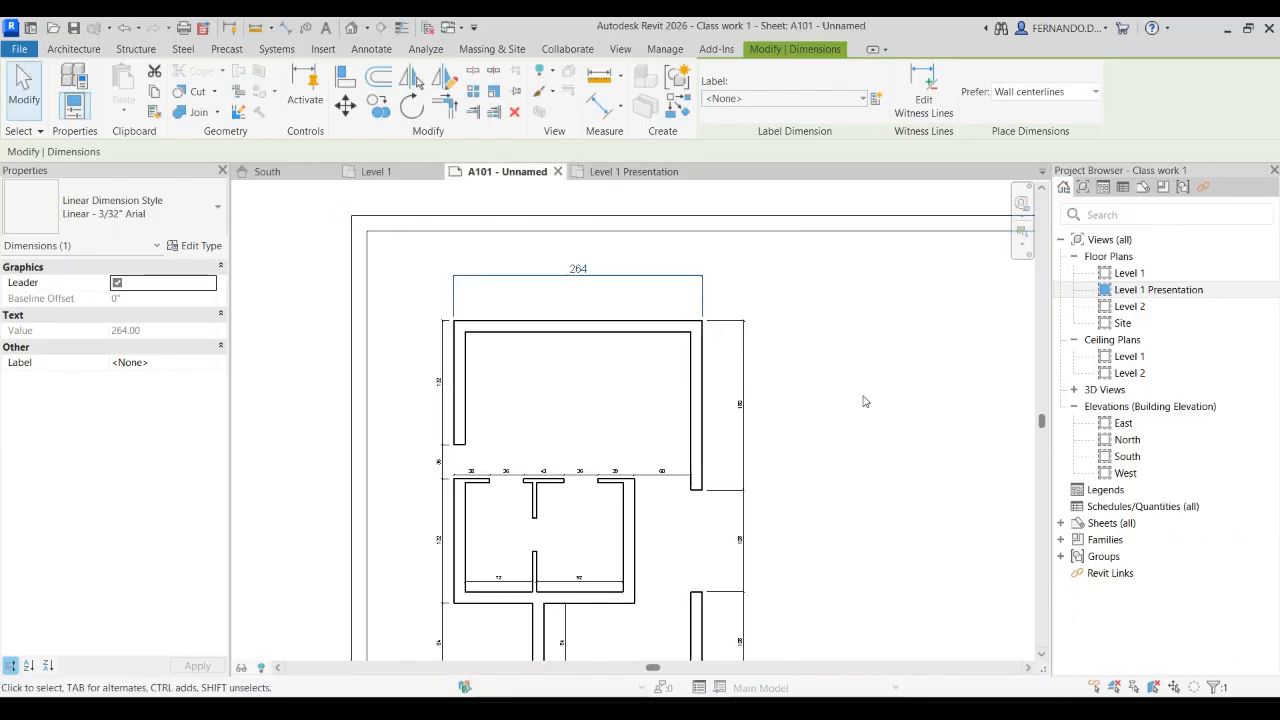
left_click(842, 387)
scroll(586, 293, "down", 2)
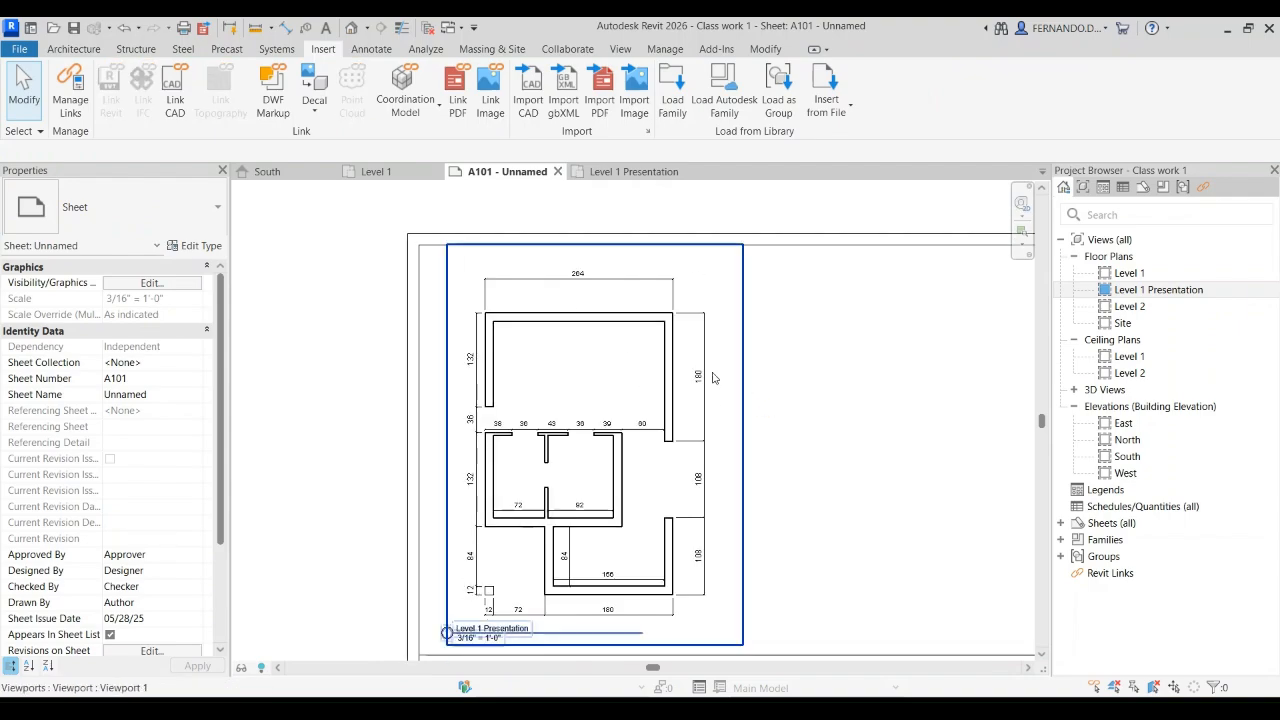
Step: Review the placed plan on sheet A101 and the crop region of the Level 1 working view
scroll(700, 398, "down", 3)
scroll(698, 415, "up", 3)
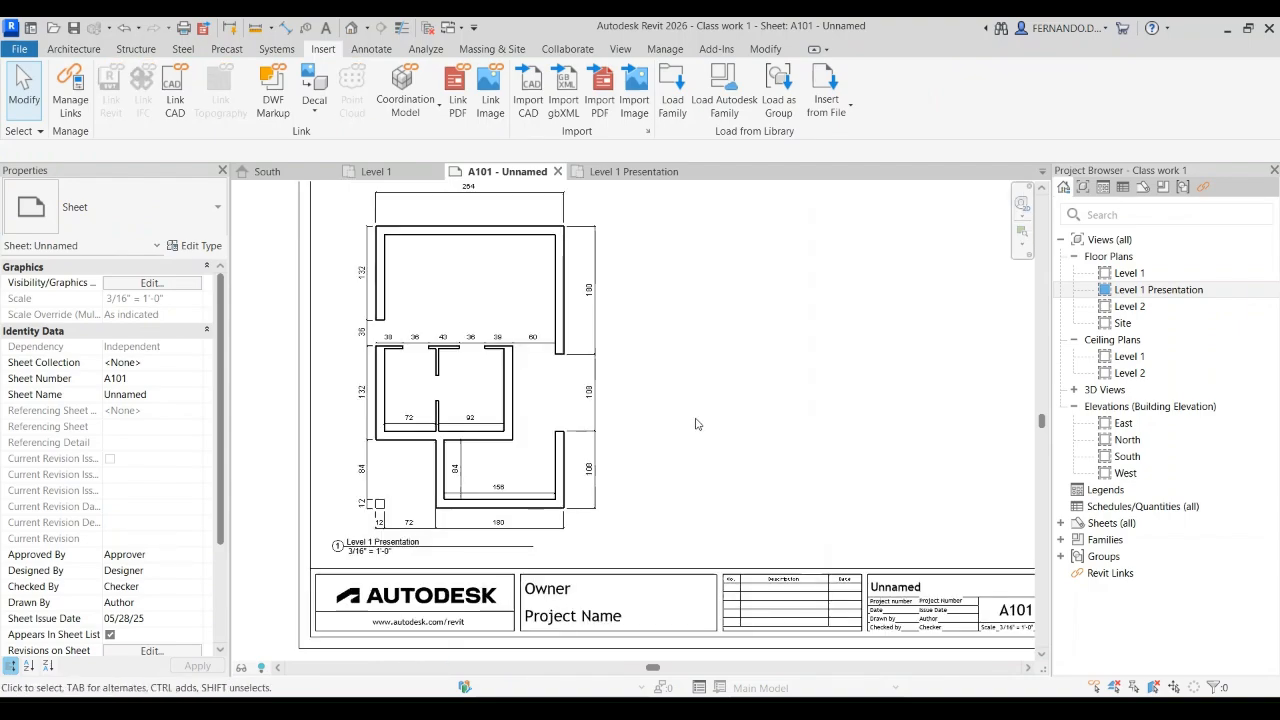
left_click(336, 541)
scroll(336, 541, "up", 4)
scroll(392, 530, "down", 4)
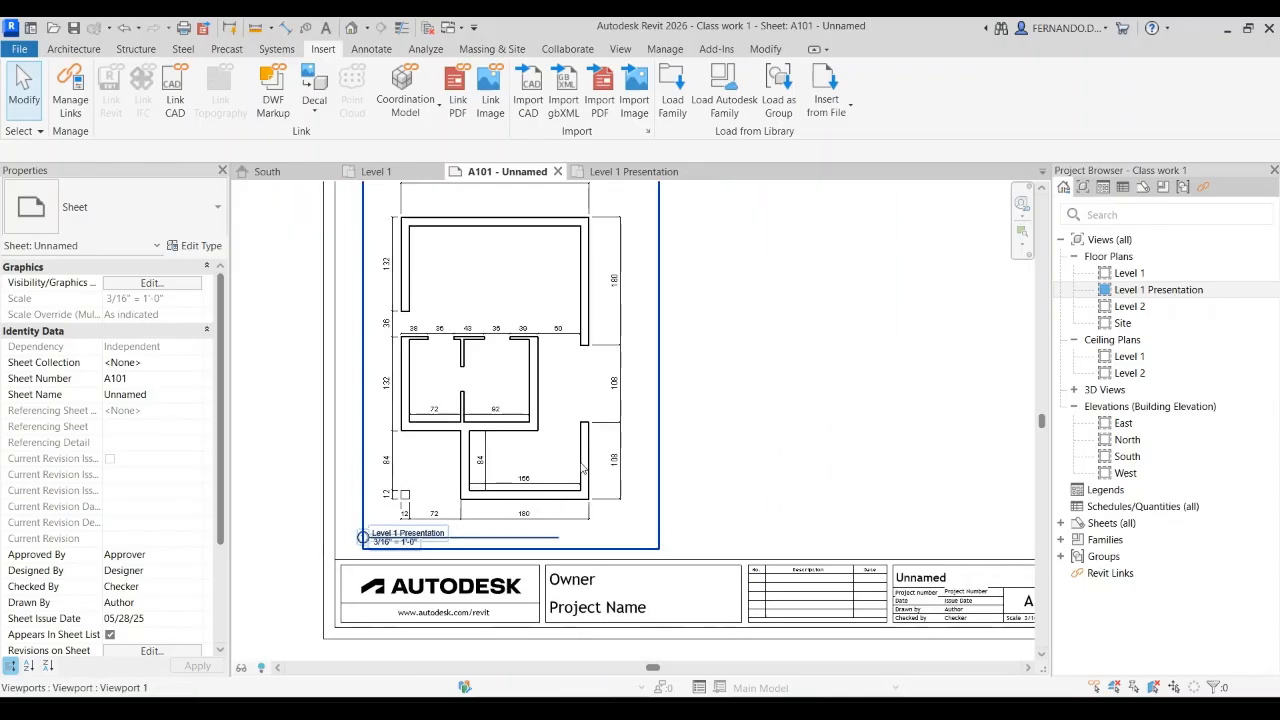
left_click(386, 172)
left_click(618, 173)
left_click(402, 174)
scroll(517, 301, "down", 2)
scroll(522, 303, "down", 3)
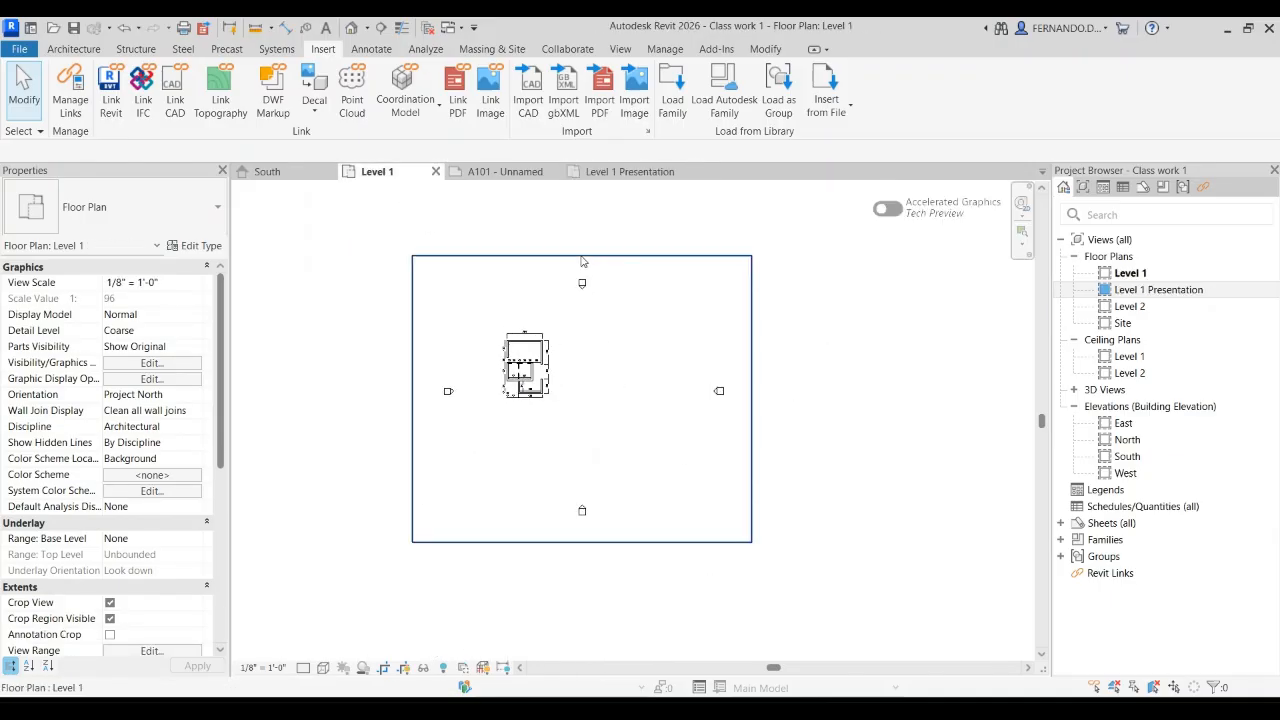
left_click(582, 257)
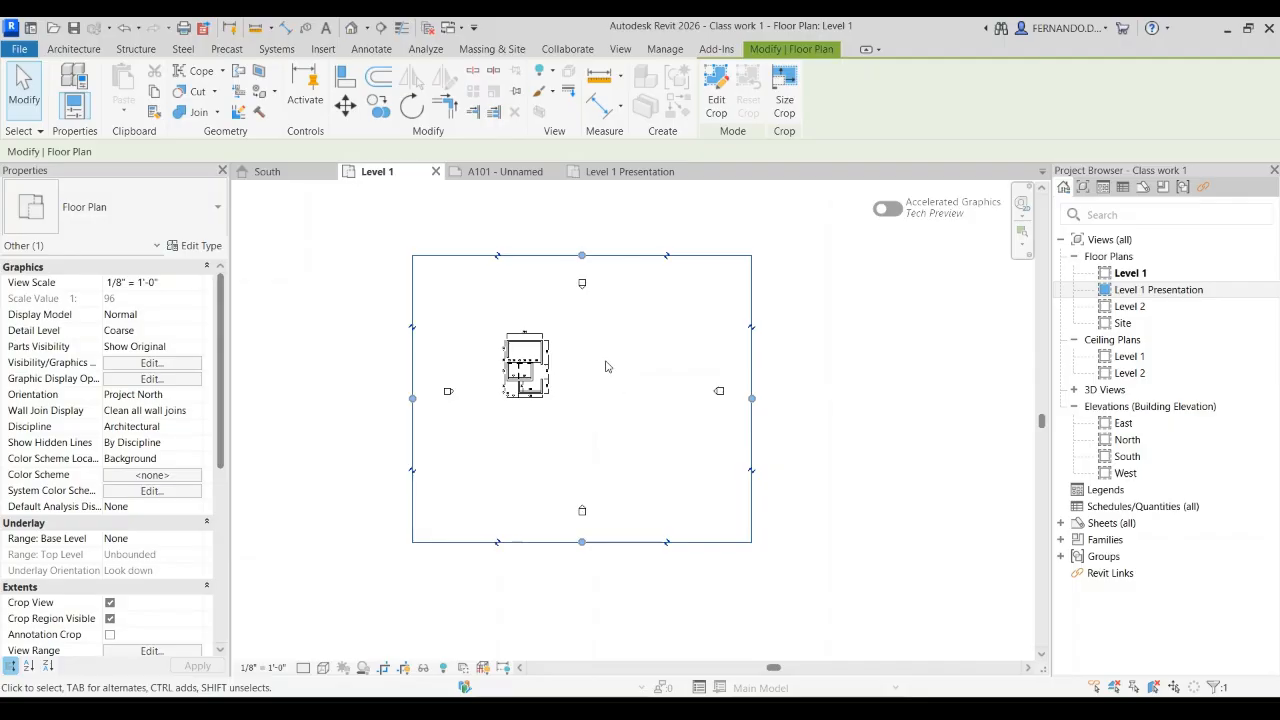
left_click(645, 320)
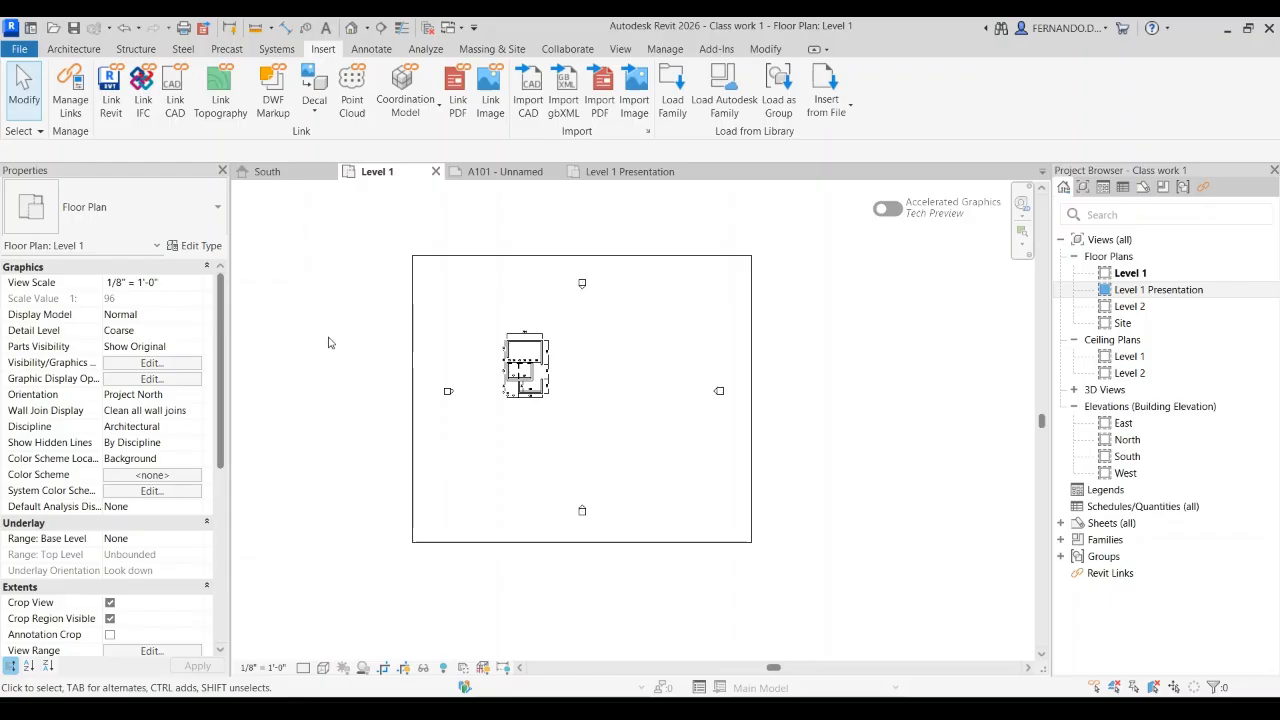
left_click(137, 365)
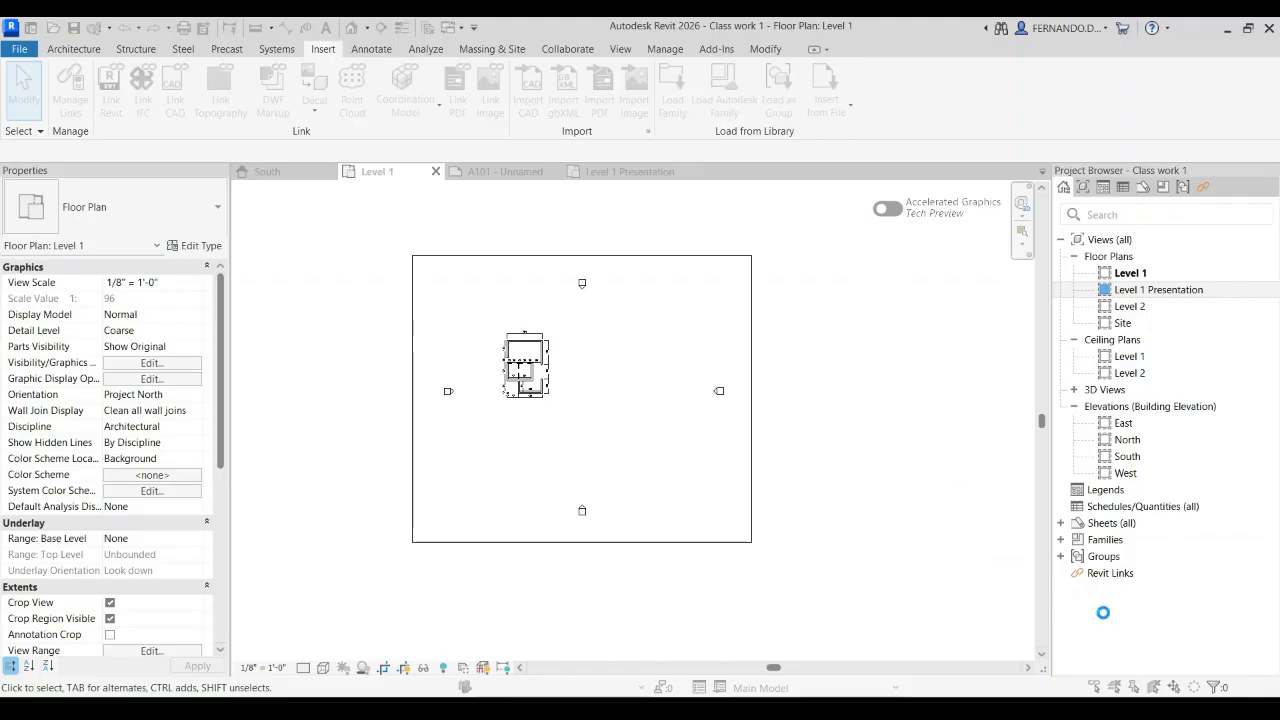
Step: Compare the wall display and dimension text of the Level 1 view with the Level 1 Presentation view
scroll(509, 358, "up", 6)
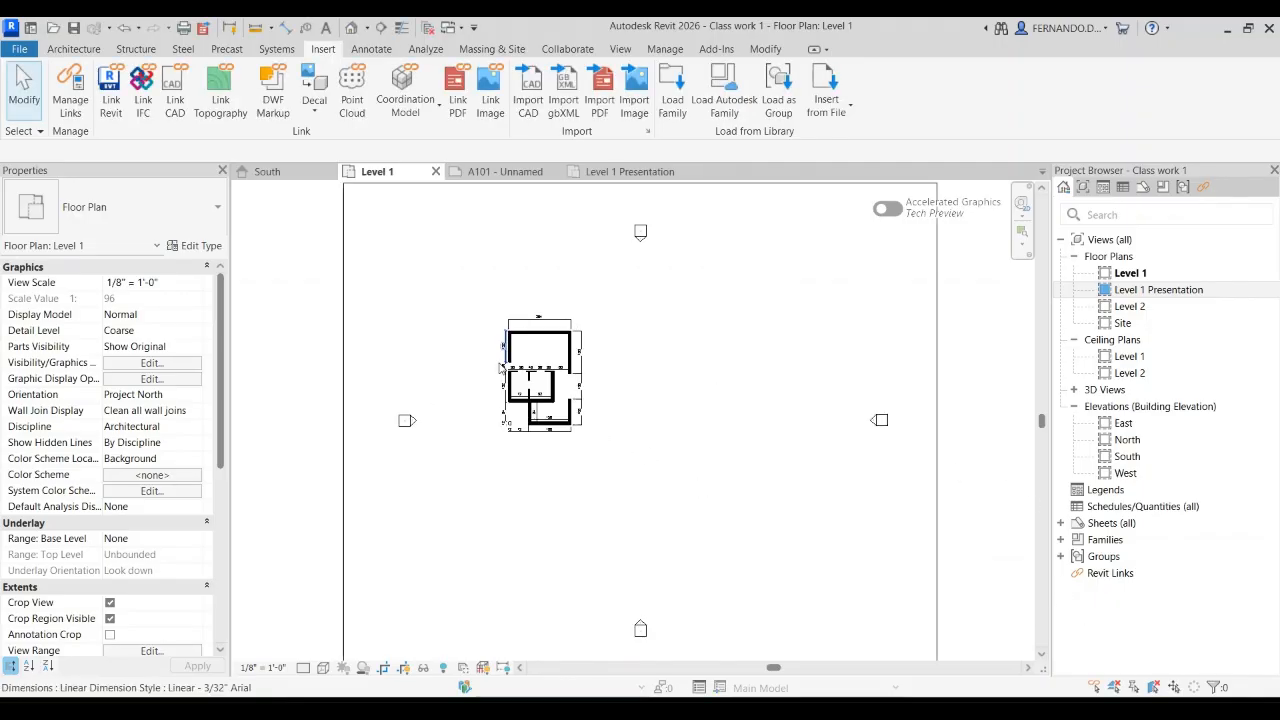
scroll(600, 462, "up", 3)
scroll(595, 468, "down", 3)
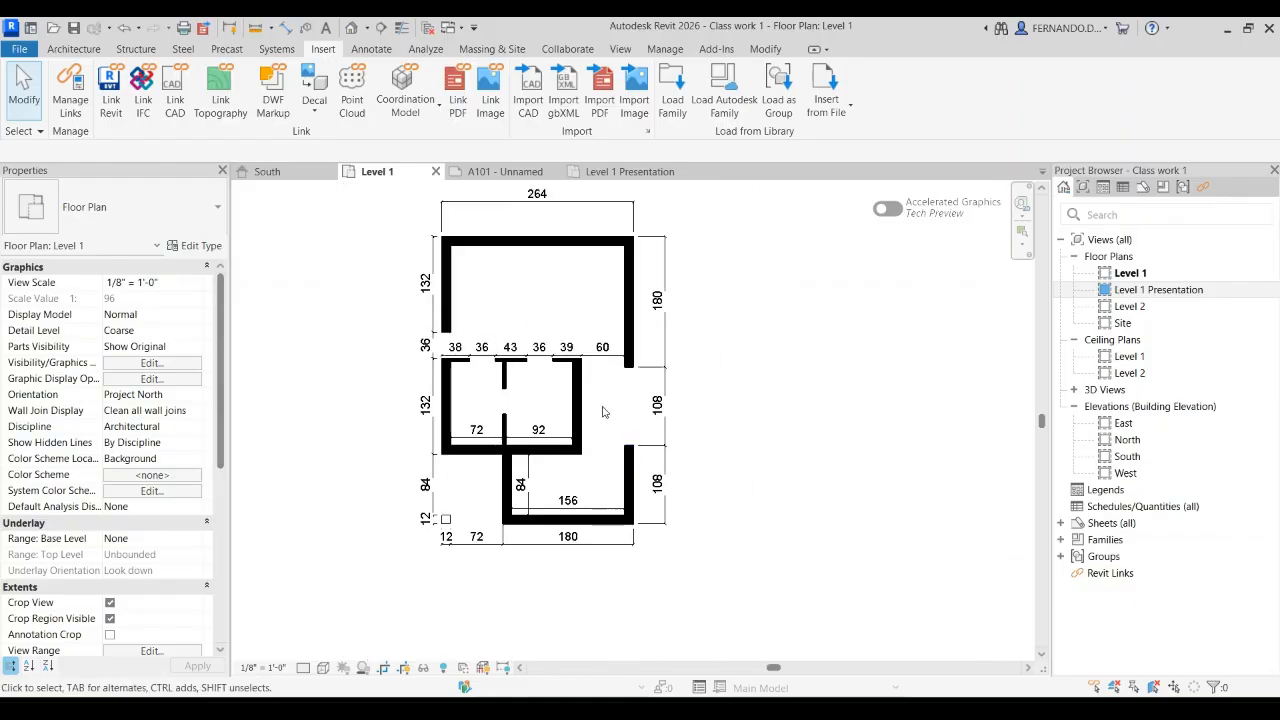
scroll(588, 473, "up", 3)
scroll(588, 473, "down", 3)
left_click(630, 171)
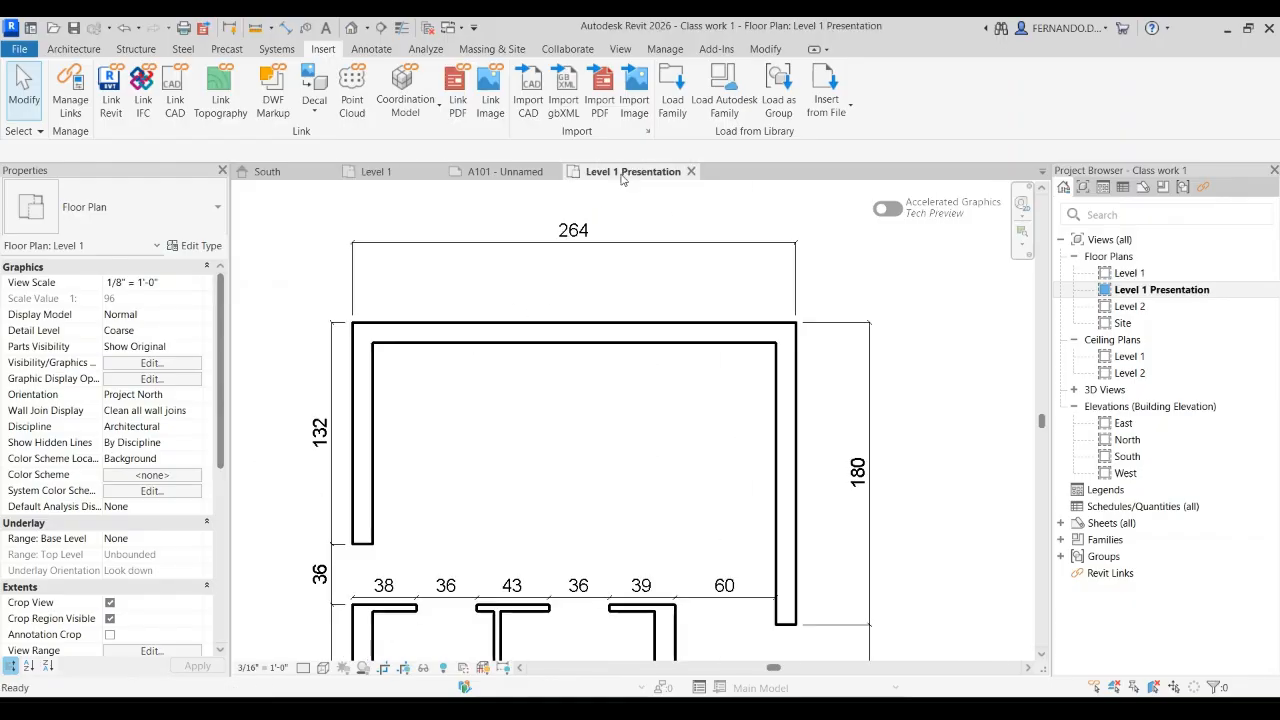
scroll(622, 319, "down", 3)
scroll(520, 330, "down", 4)
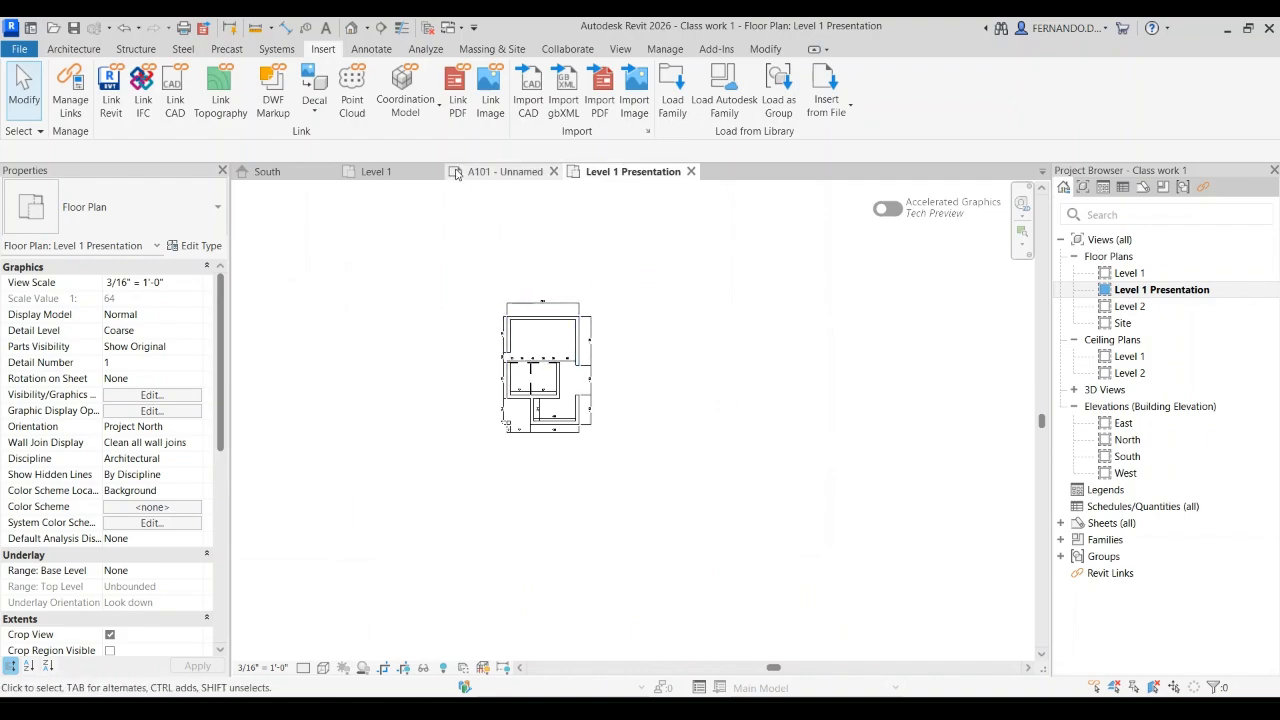
Step: Inspect the overall width dimension above the plan and the surrounding dimension text in the Level 1 view
left_click(397, 176)
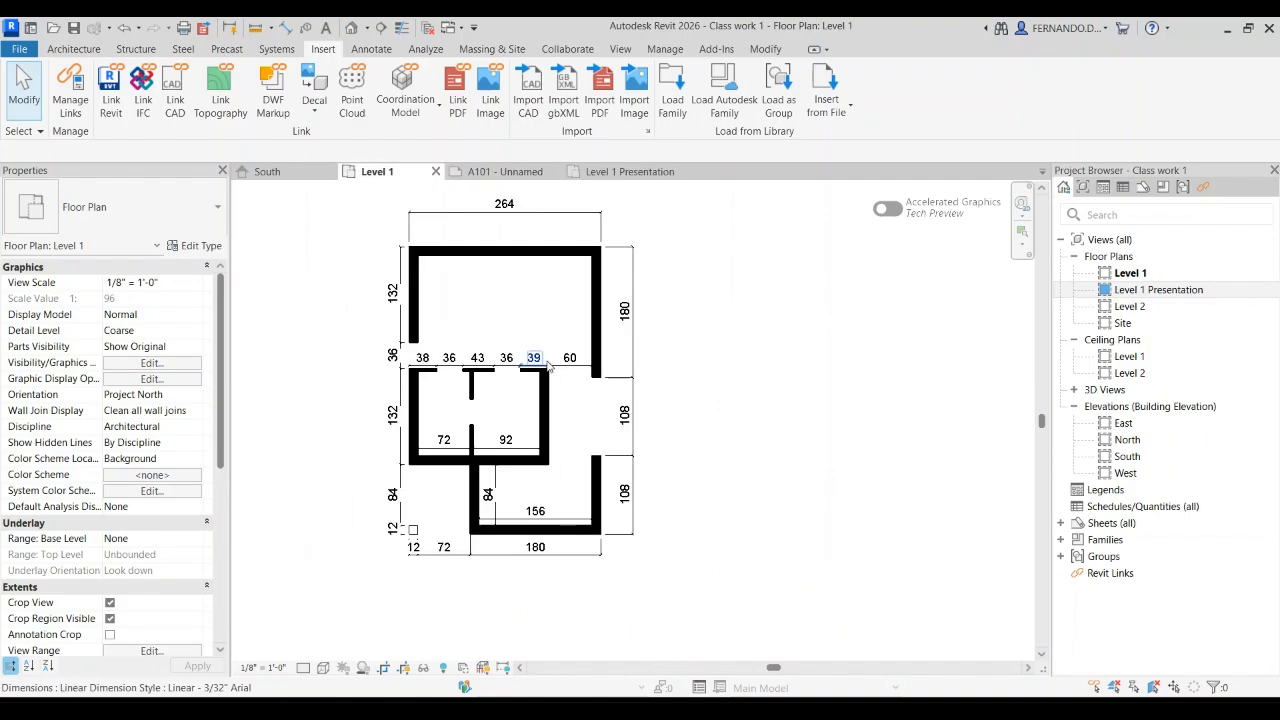
scroll(491, 357, "up", 2)
scroll(583, 256, "up", 2)
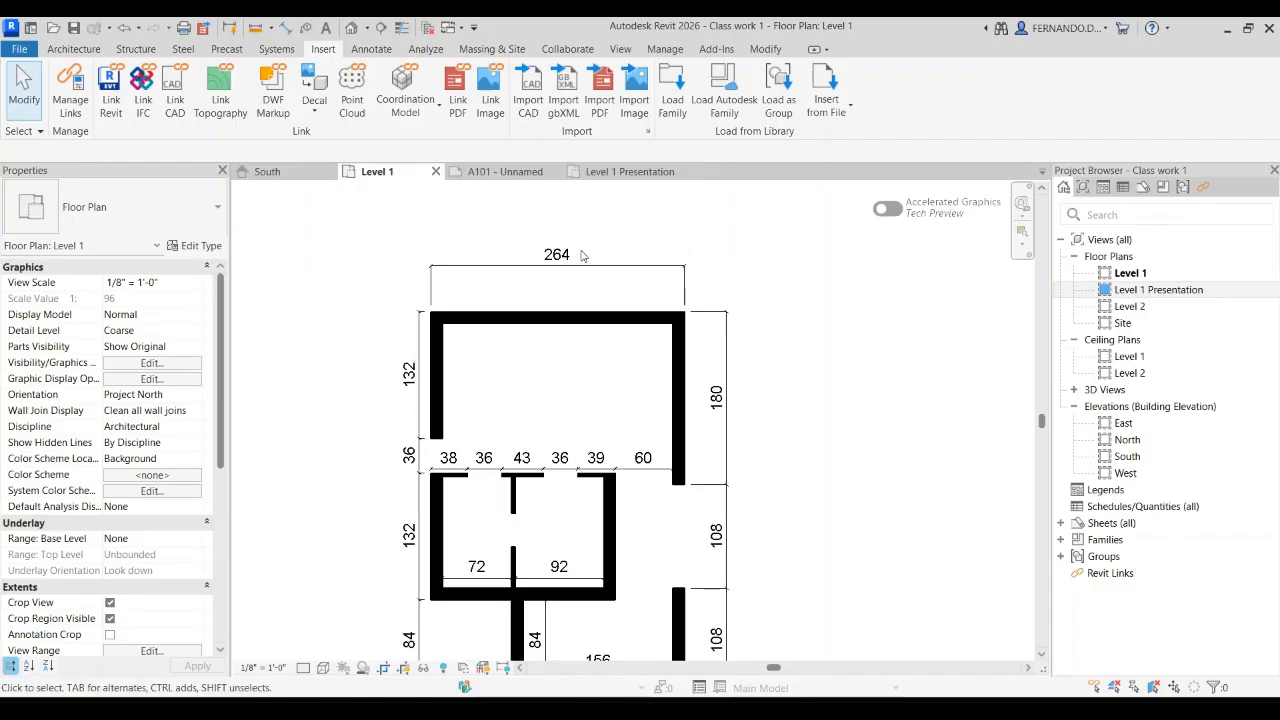
scroll(583, 256, "up", 1)
left_click(590, 272)
scroll(590, 275, "down", 2)
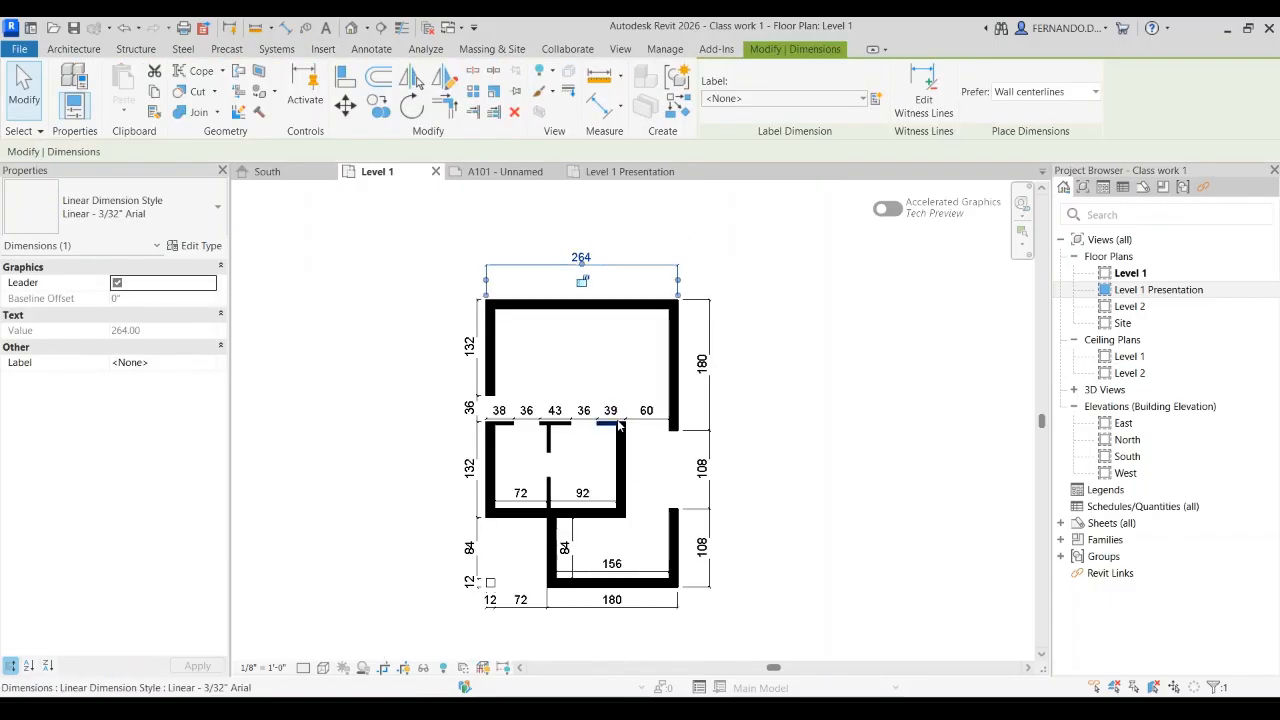
scroll(577, 392, "down", 2)
left_click(805, 449)
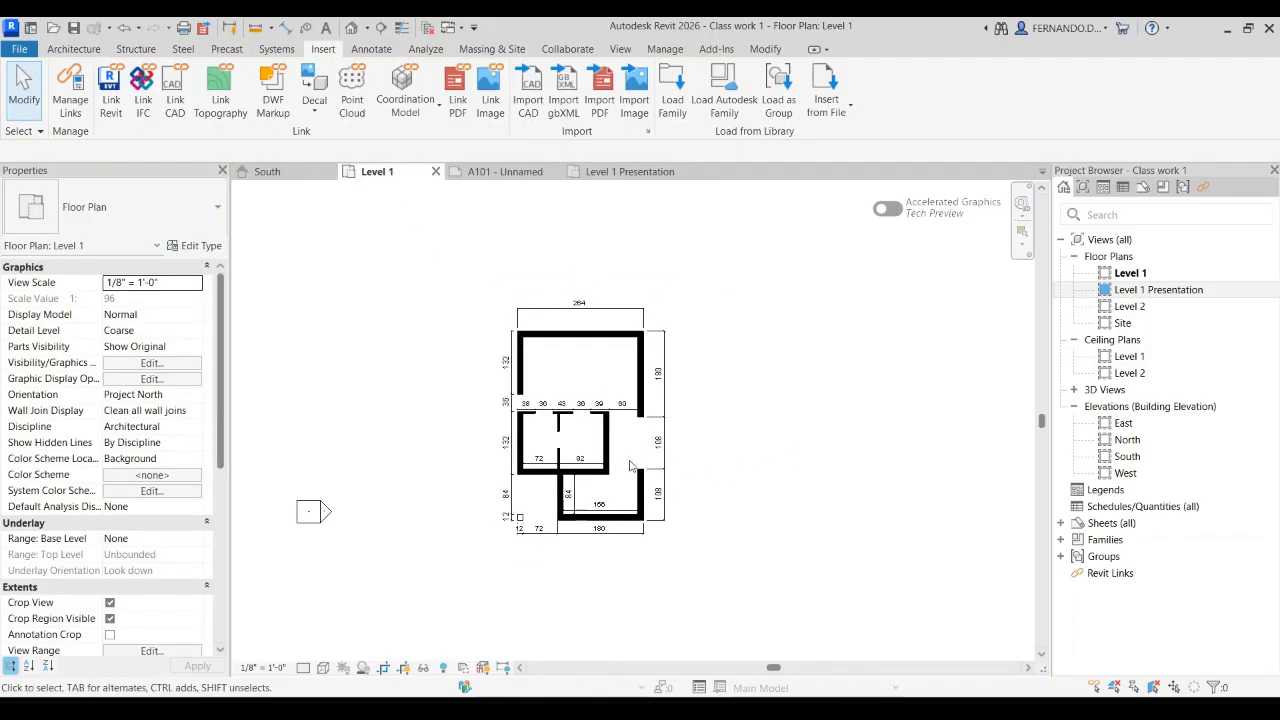
Step: Check the dimension text and wall outlines on sheet A101 against the Level 1 Presentation and Level 1 views
left_click(510, 171)
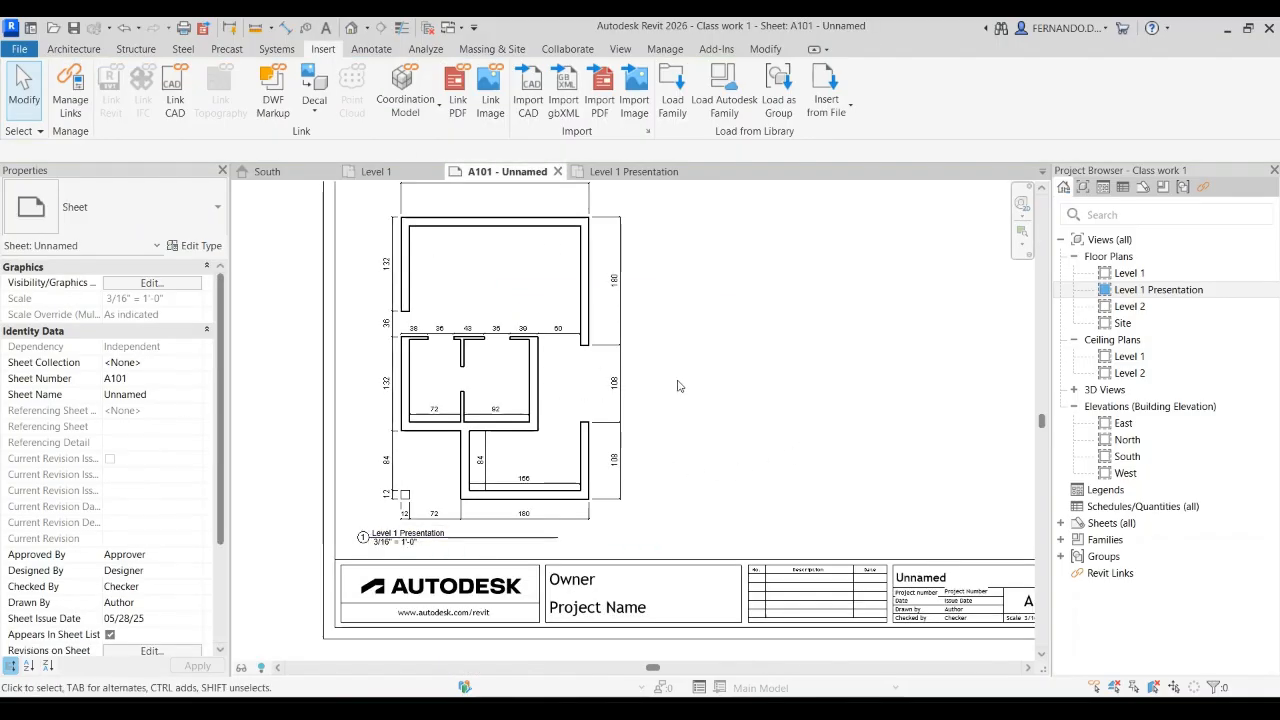
left_click(636, 171)
scroll(520, 343, "up", 1)
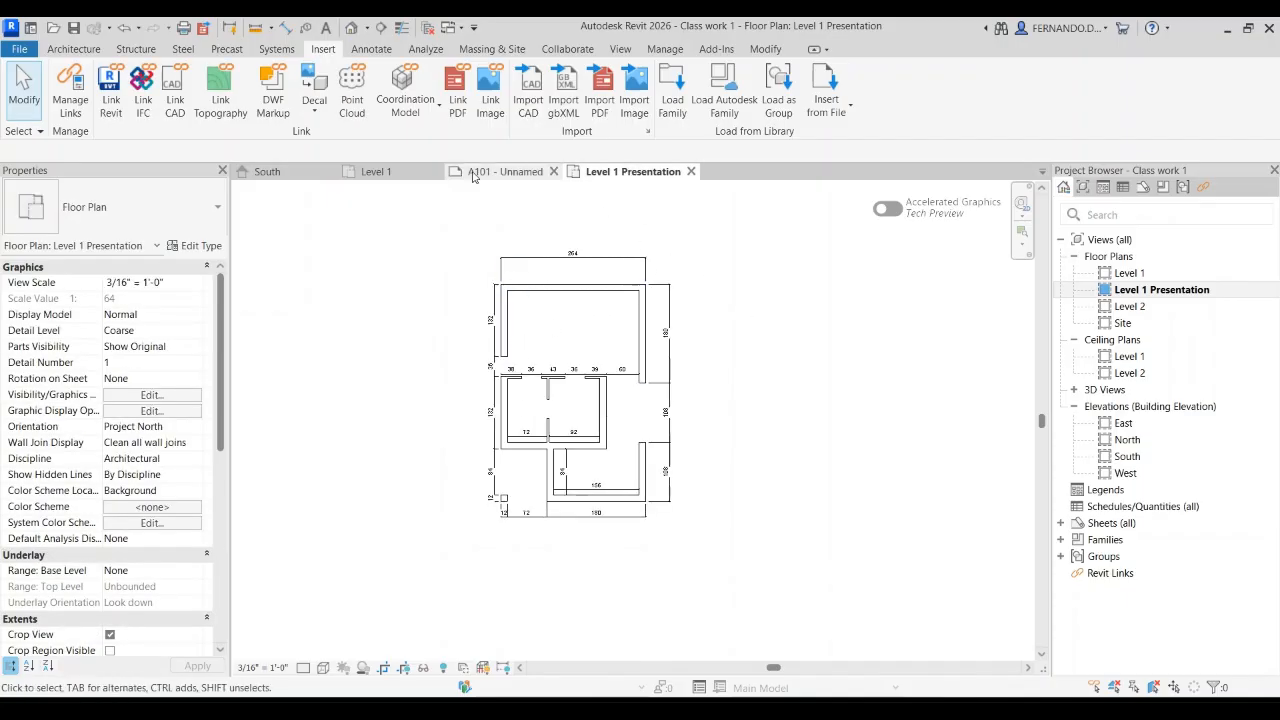
left_click(389, 173)
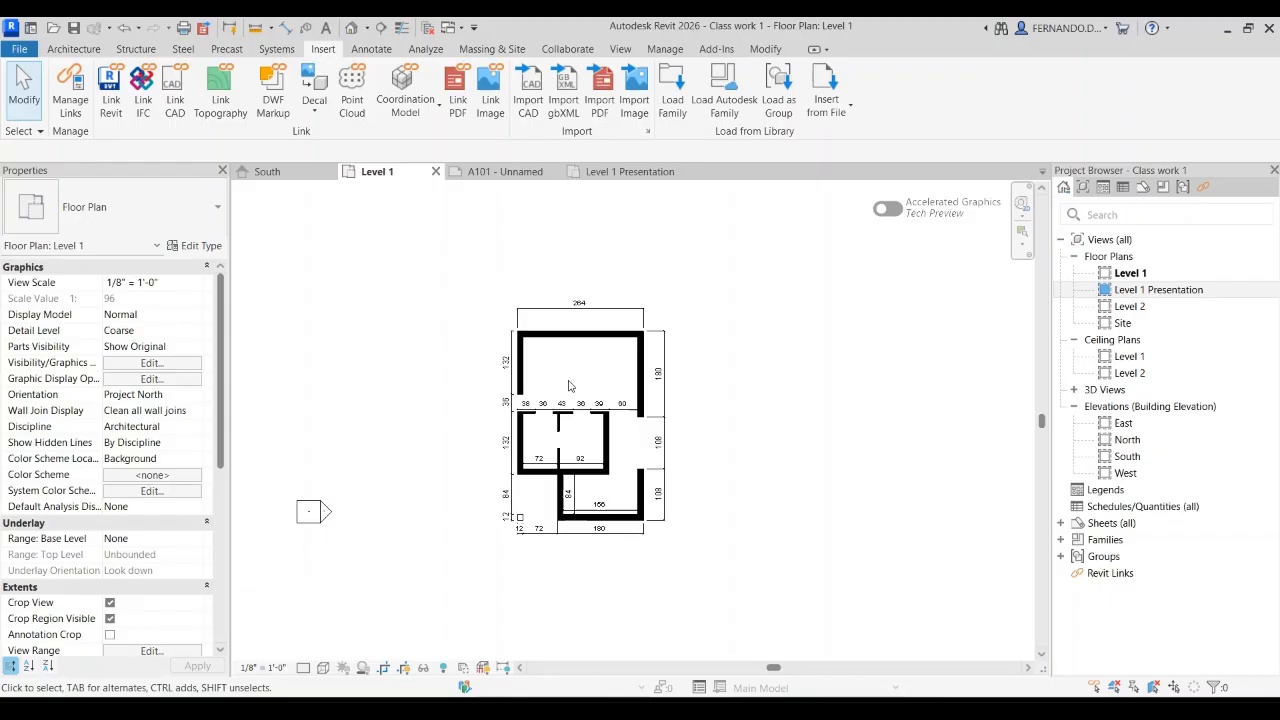
scroll(555, 378, "up", 2)
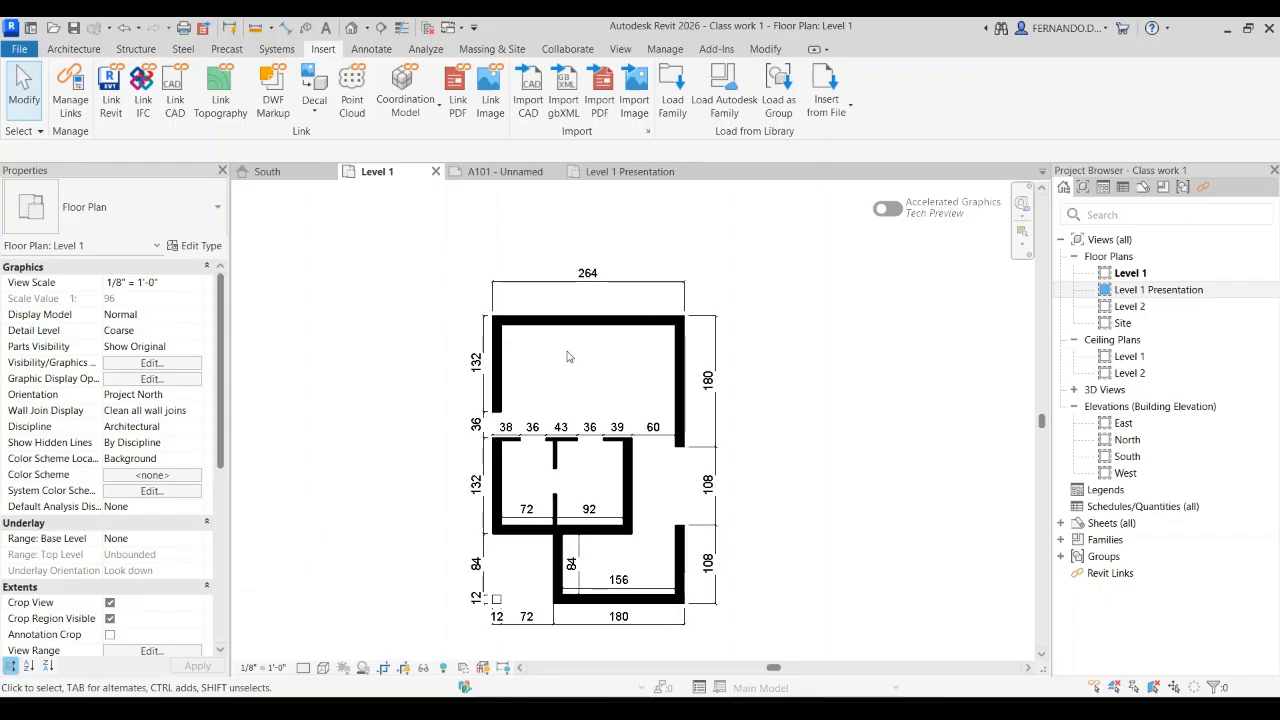
left_click(506, 171)
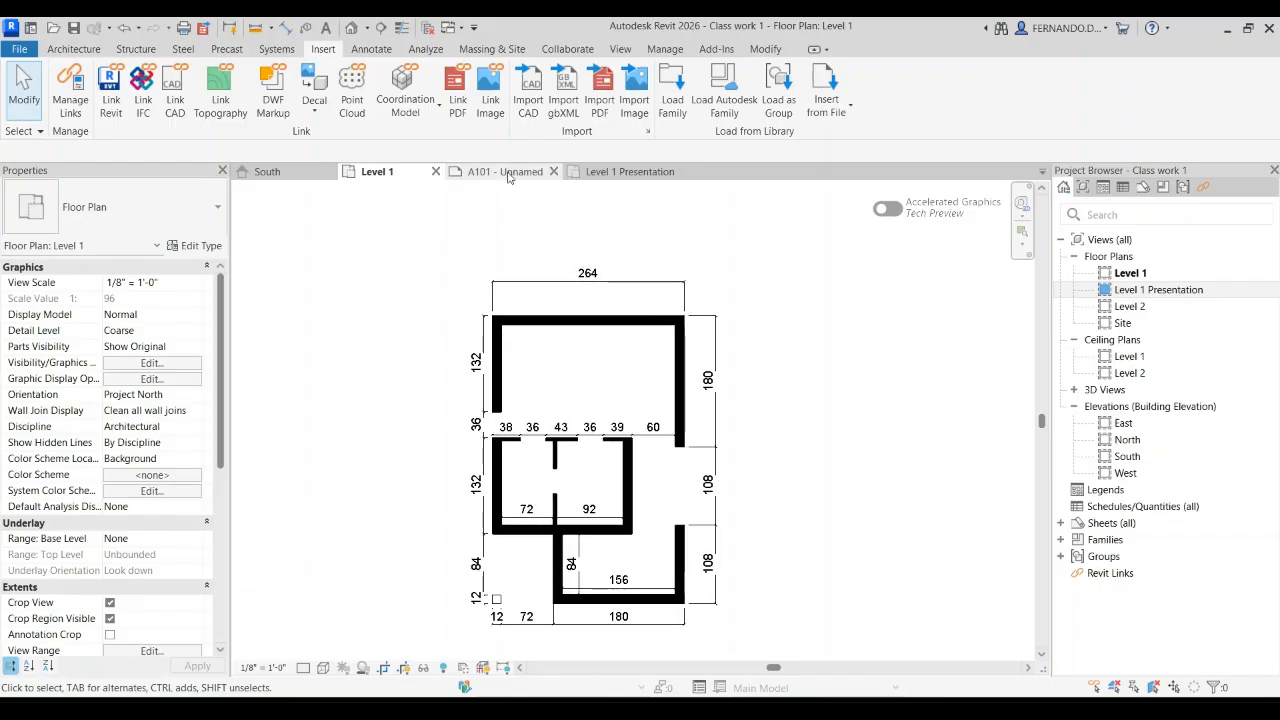
scroll(593, 508, "down", 2)
scroll(590, 330, "up", 8)
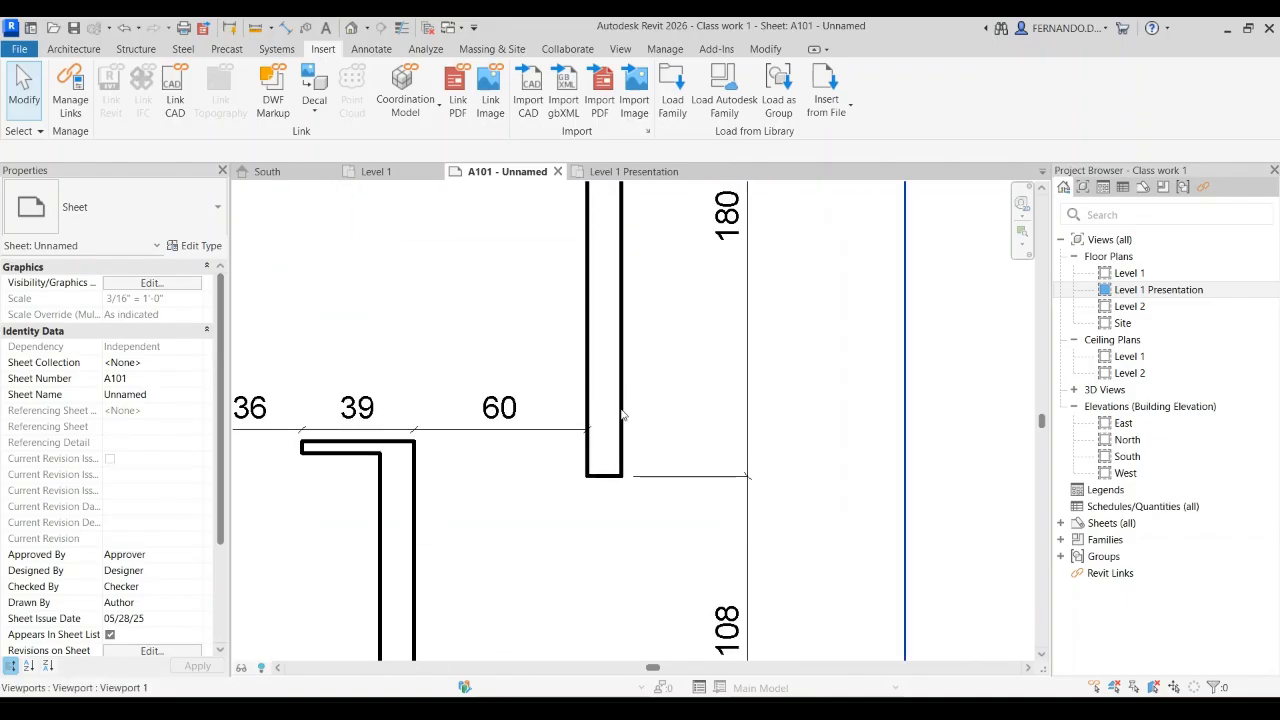
Step: Examine the walls and dimensions around the openings in the Level 1 view and the overall layout of sheet A101
left_click(376, 171)
scroll(580, 406, "down", 1)
scroll(590, 405, "up", 5)
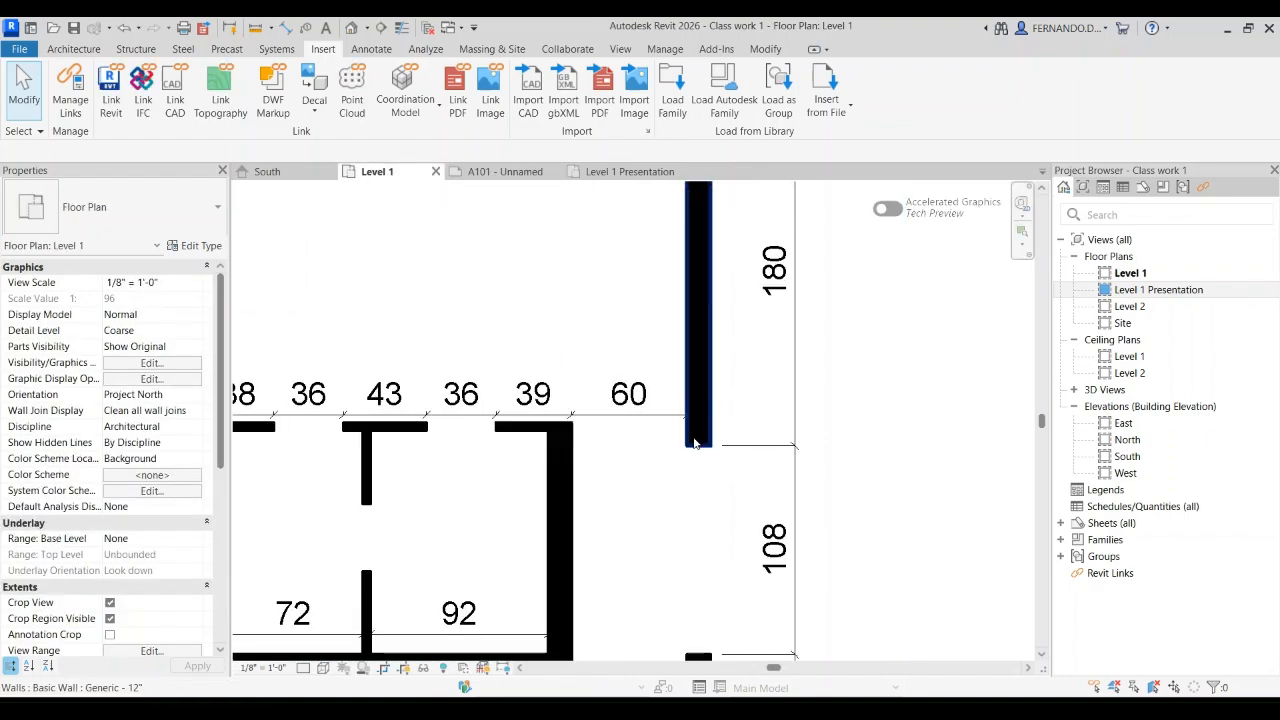
scroll(693, 440, "down", 1)
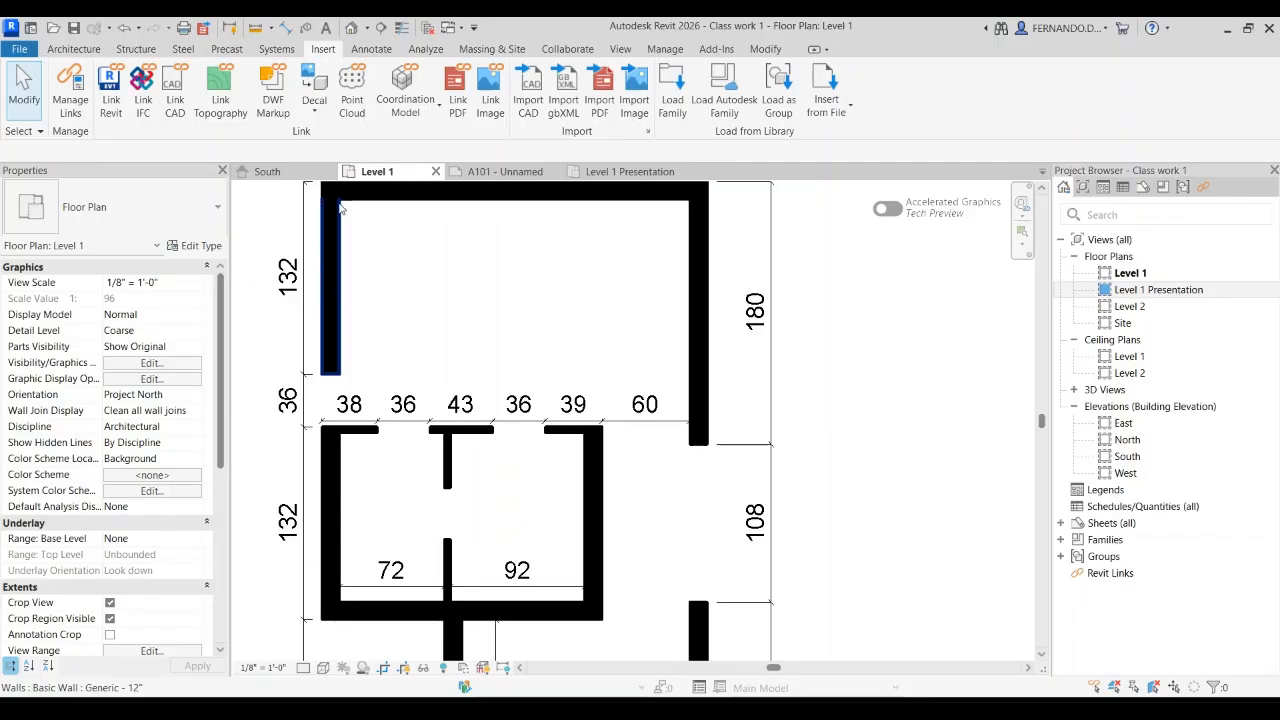
scroll(389, 449, "down", 2)
scroll(403, 443, "up", 1)
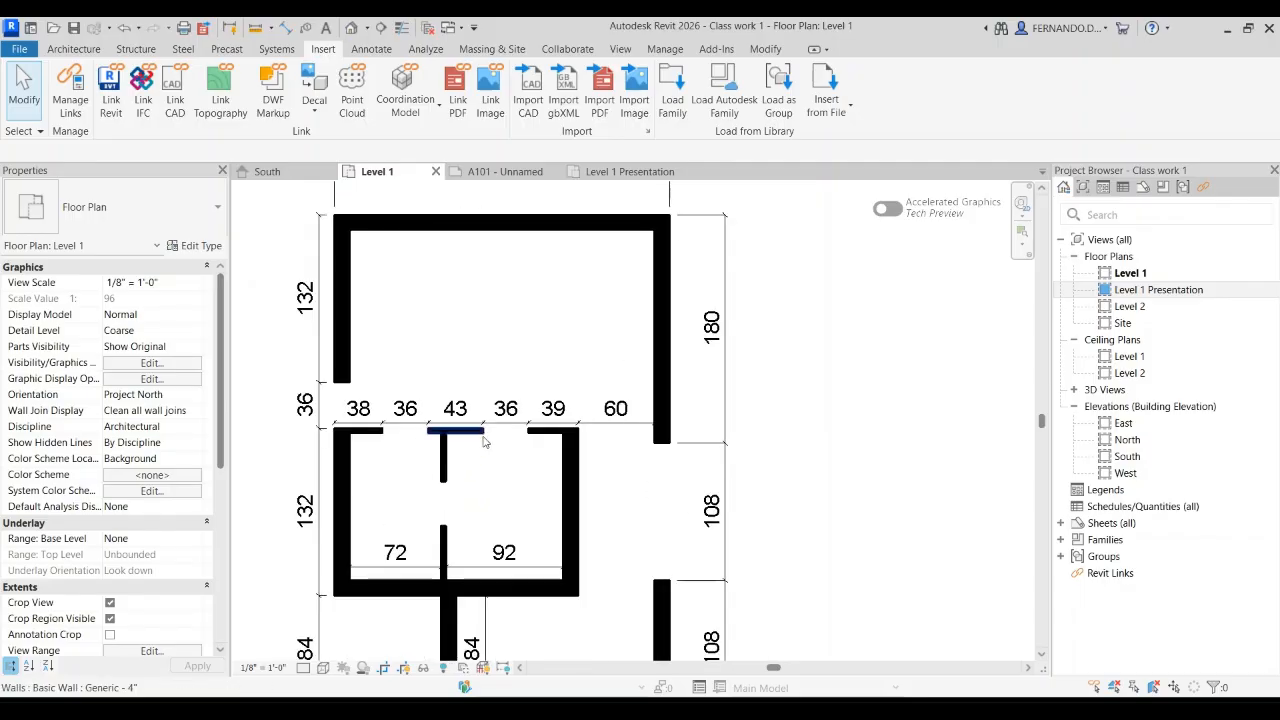
scroll(495, 438, "up", 3)
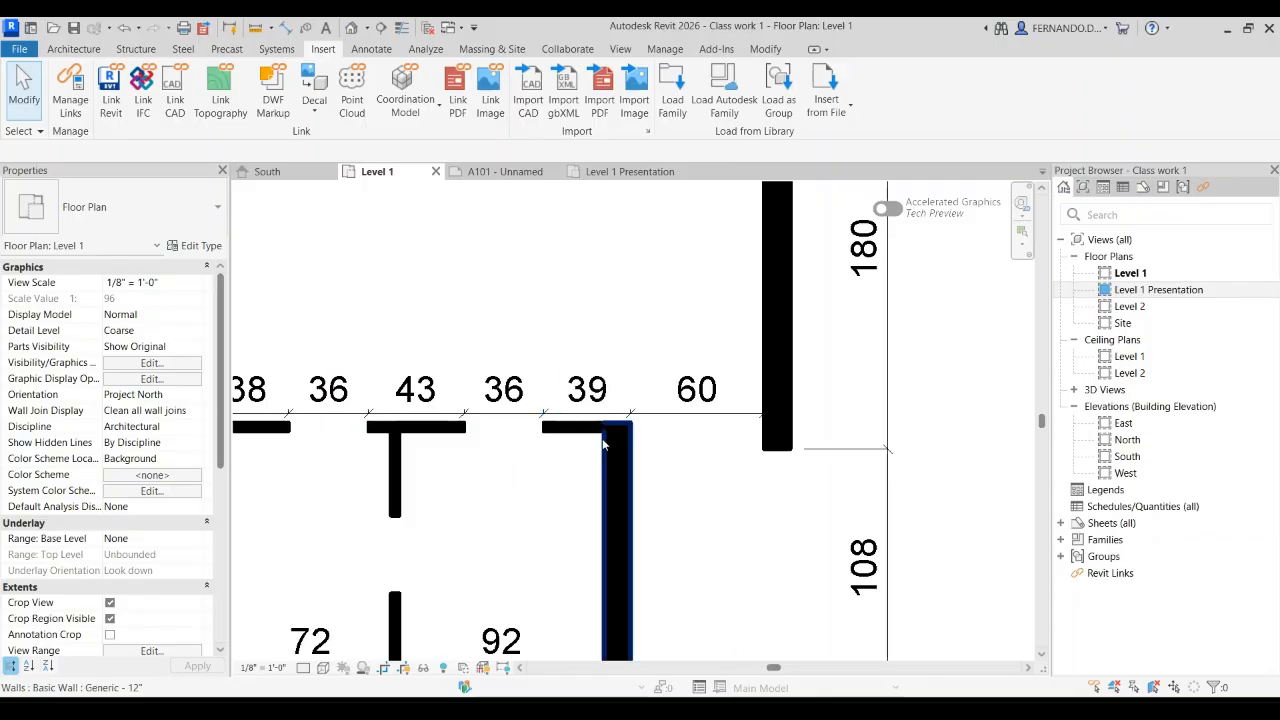
left_click(505, 171)
scroll(452, 370, "down", 3)
scroll(507, 390, "down", 2)
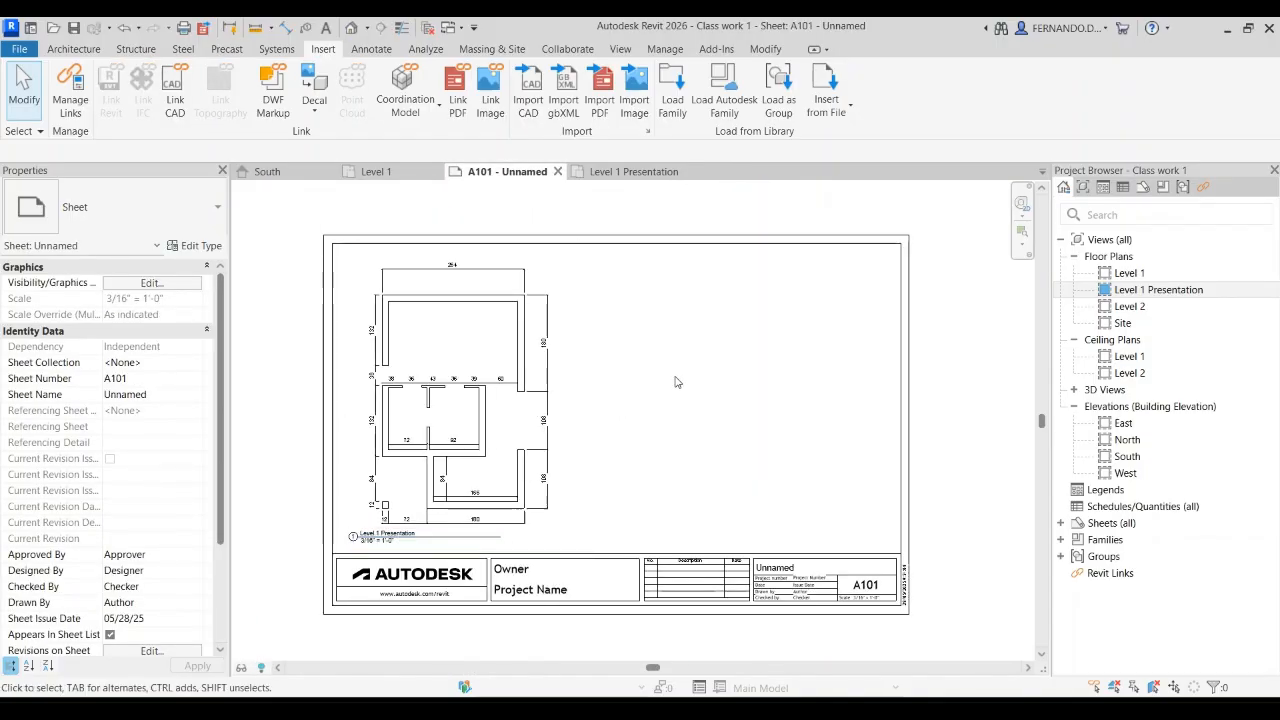
Step: Duplicate the South elevation with its annotations and rename the copy South Presentation
left_click(280, 176)
scroll(711, 342, "down", 5)
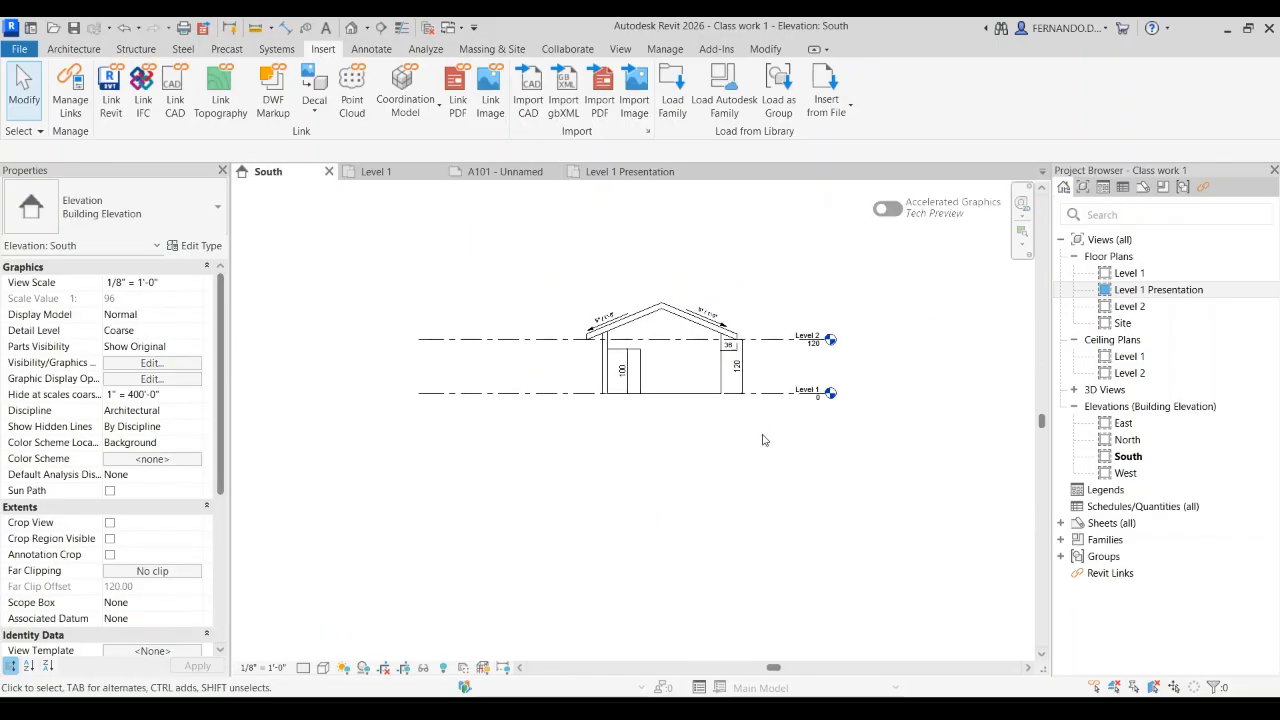
scroll(785, 362, "up", 2)
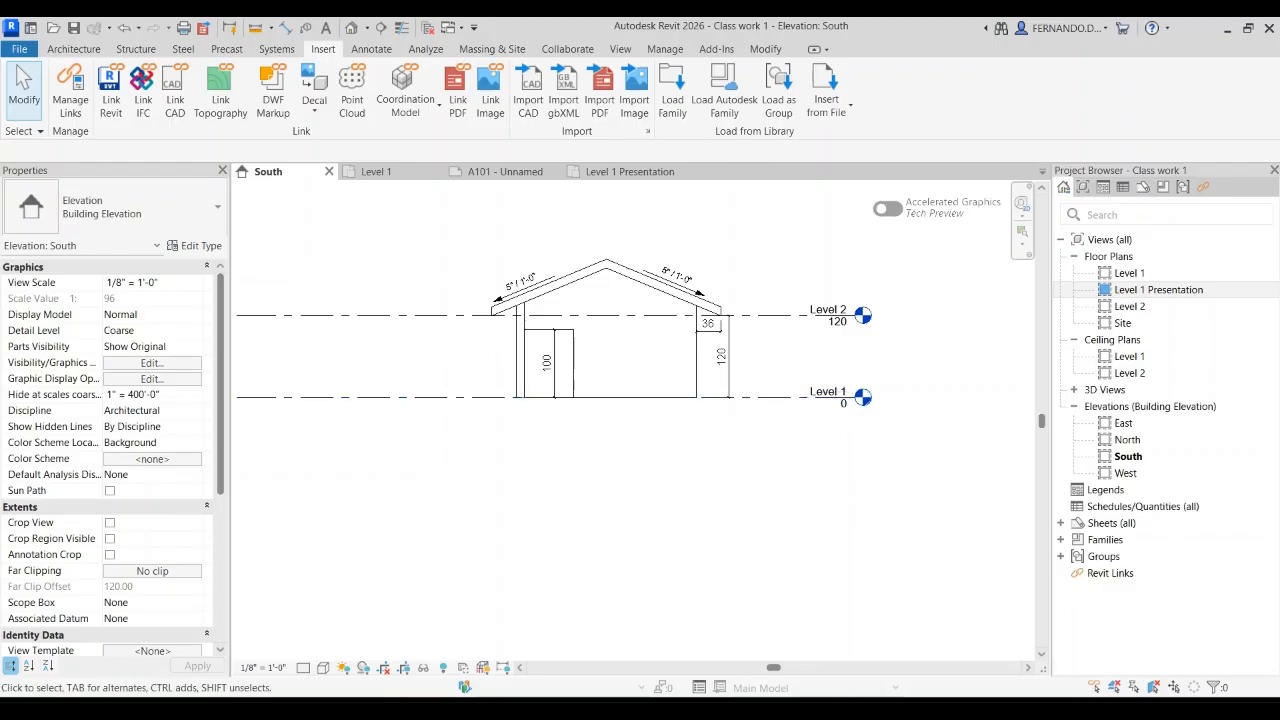
scroll(587, 380, "up", 2)
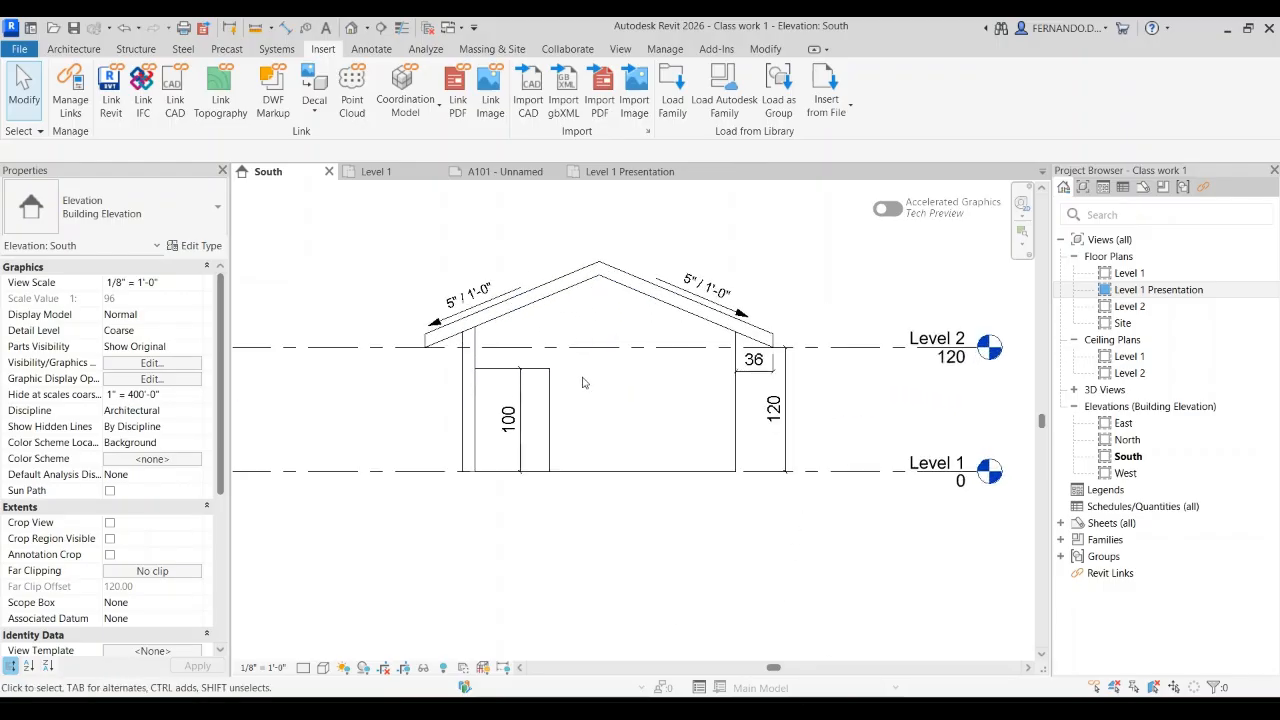
scroll(587, 380, "down", 2)
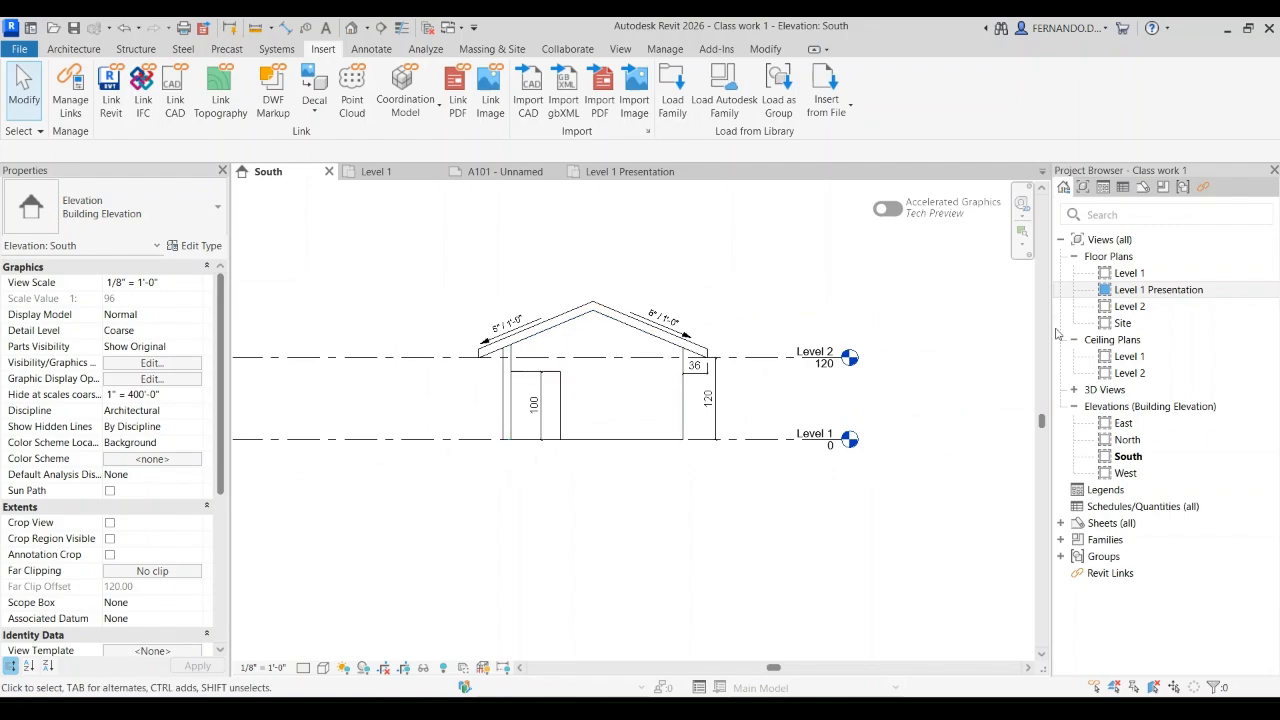
left_click(1129, 456)
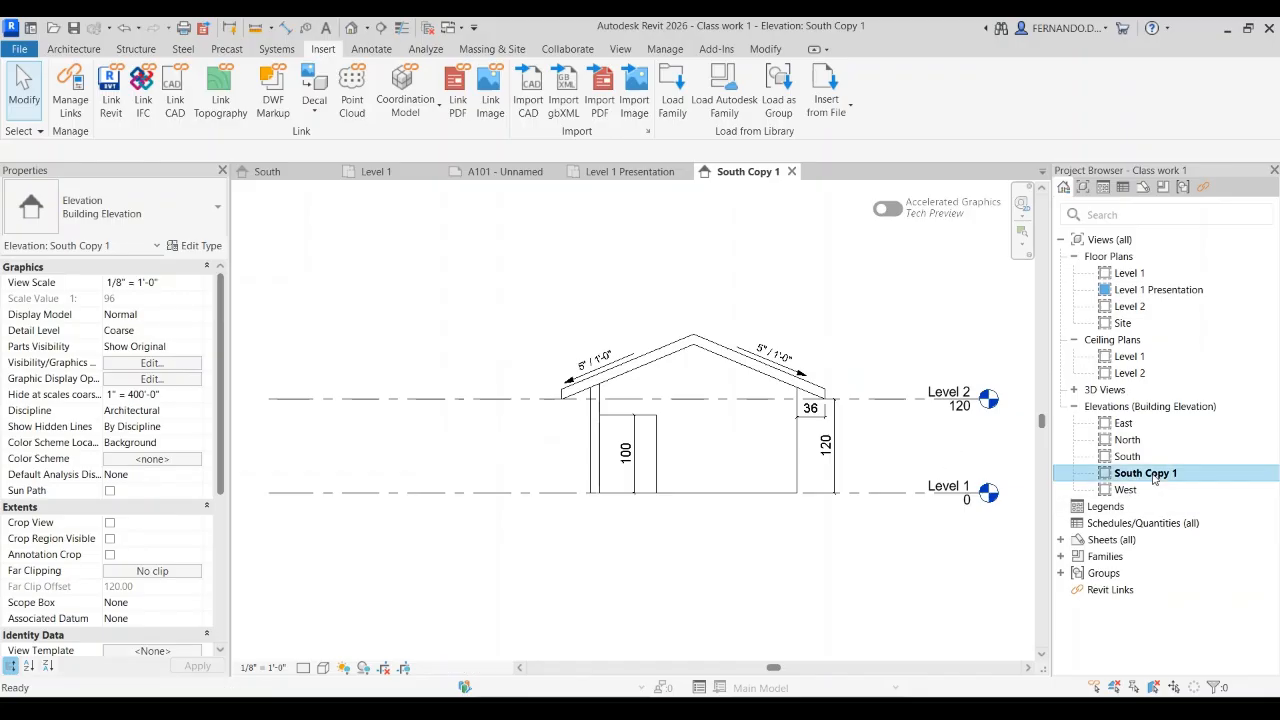
left_click(1165, 476)
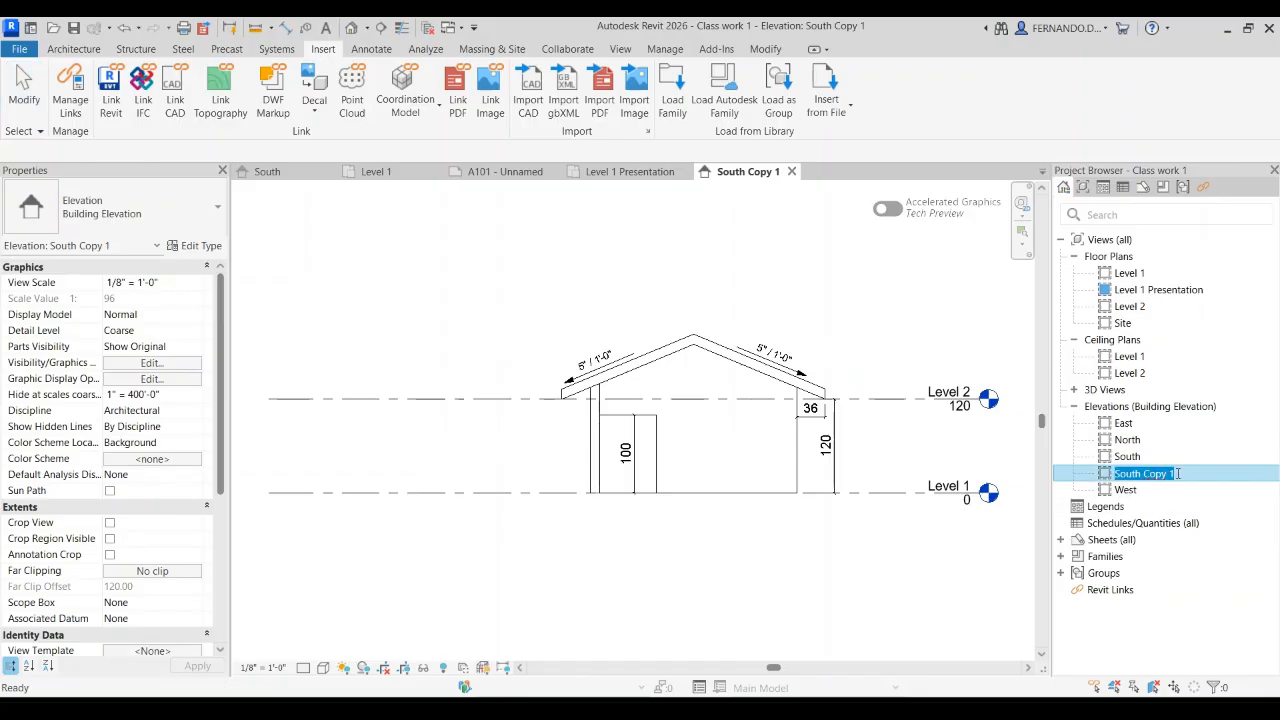
left_click(1178, 474)
key("BackSpace")
key("BackSpace")
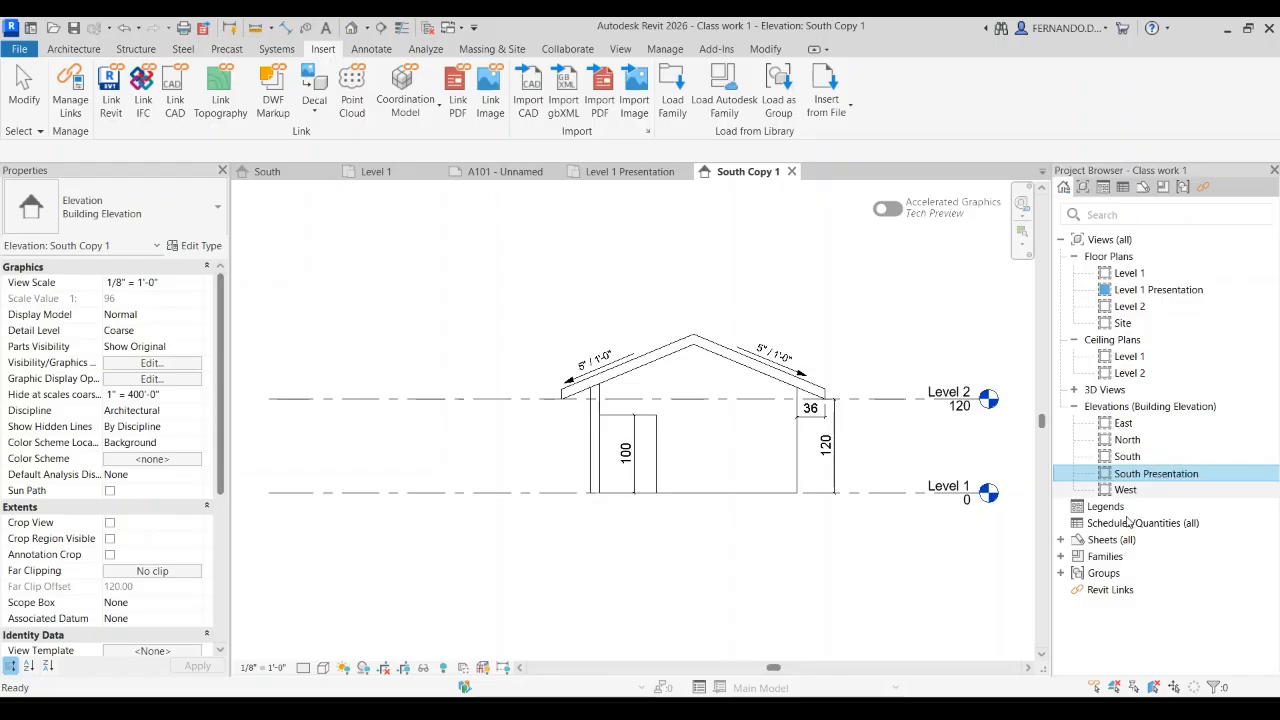
left_click(1232, 614)
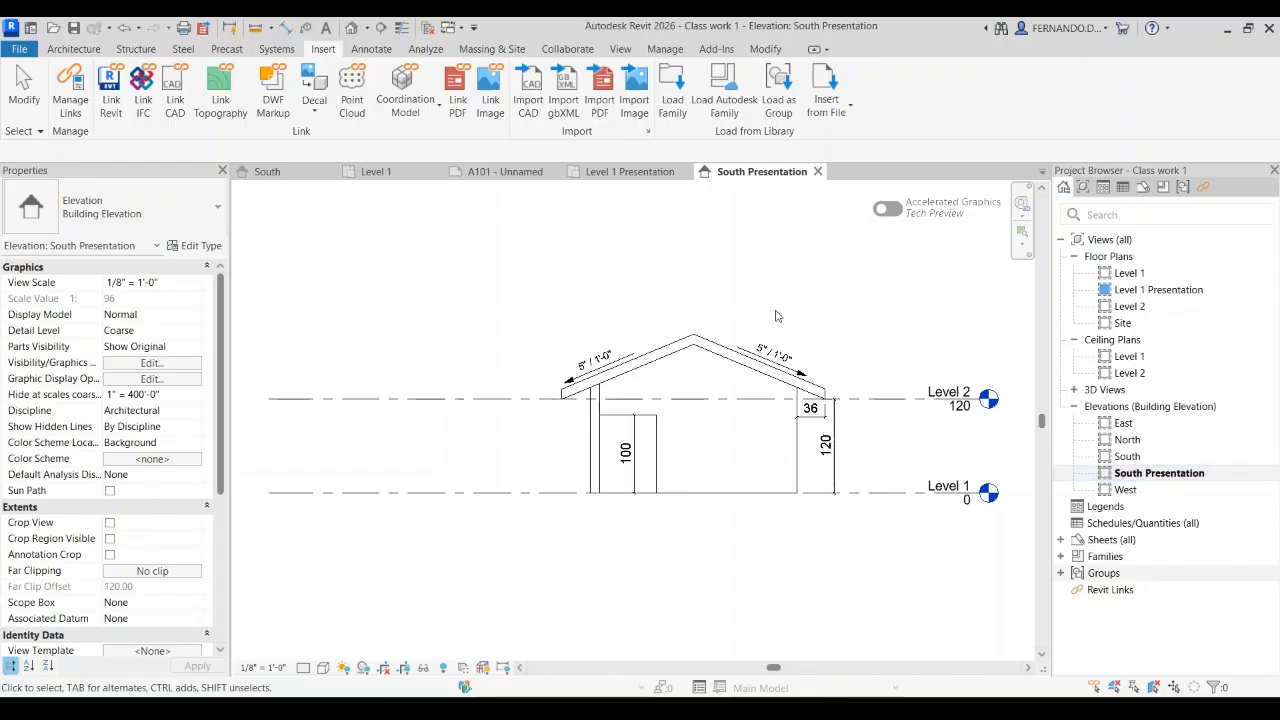
Step: Turn on and show the crop region of the South Presentation elevation and hide its level lines
scroll(451, 282, "down", 4)
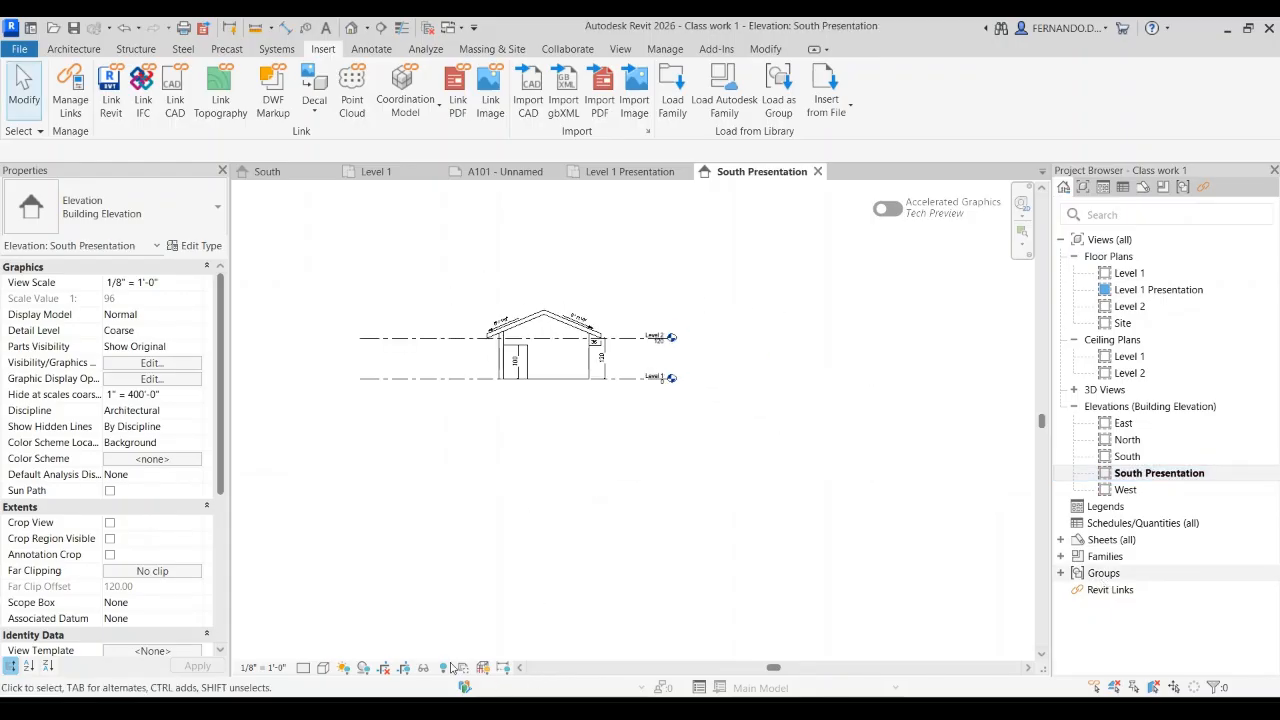
left_click(449, 380)
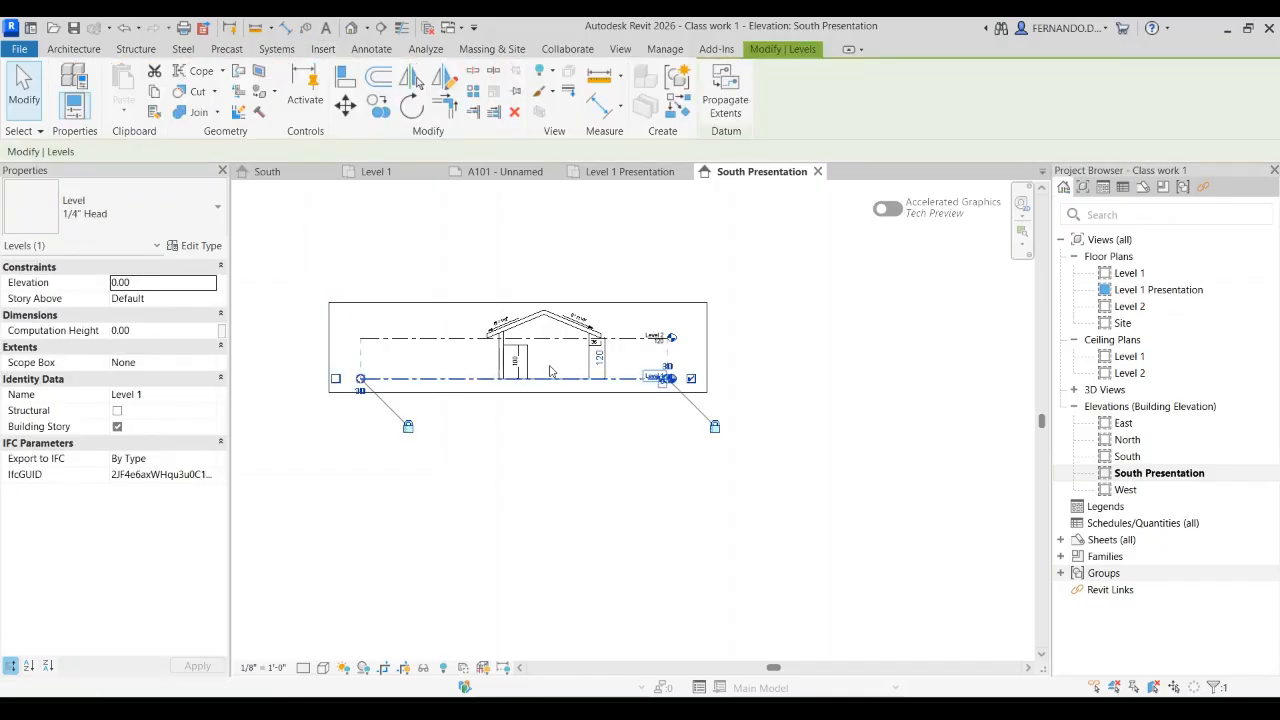
left_click(731, 397)
Step: Tighten the South Presentation crop region around the house with a small margin and hide the crop boundary
scroll(545, 320, "up", 3)
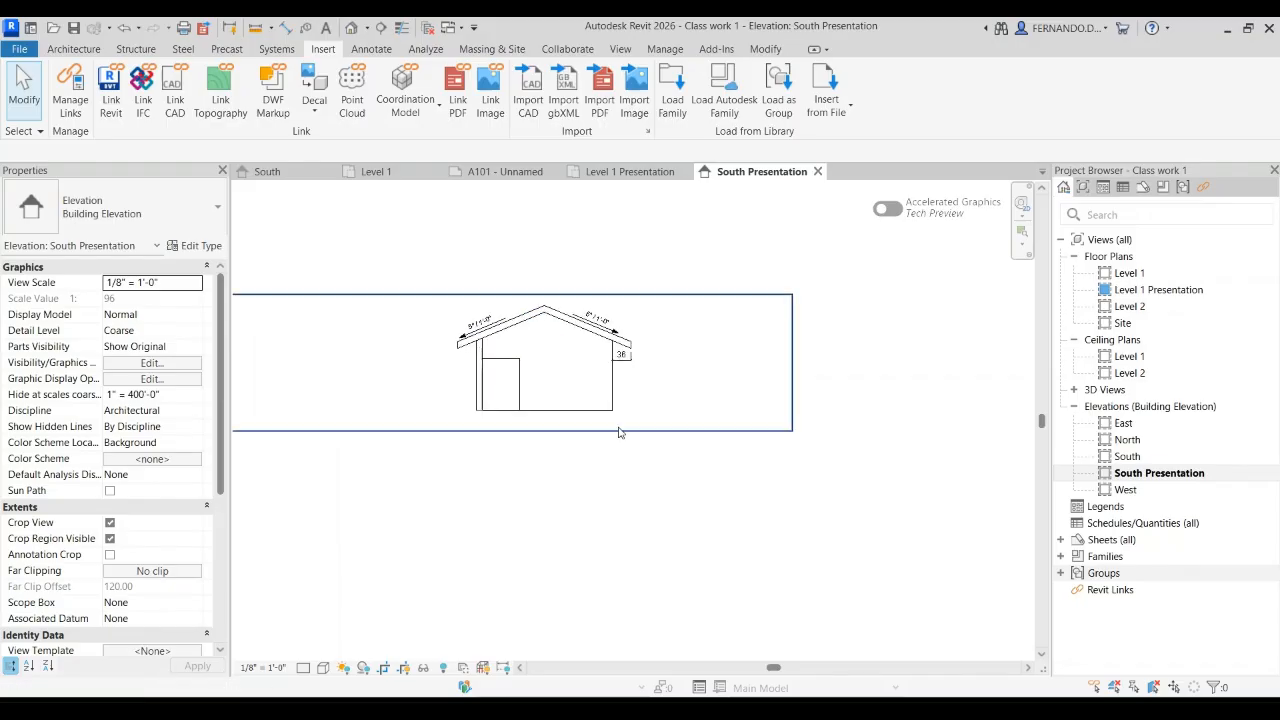
scroll(597, 421, "up", 2)
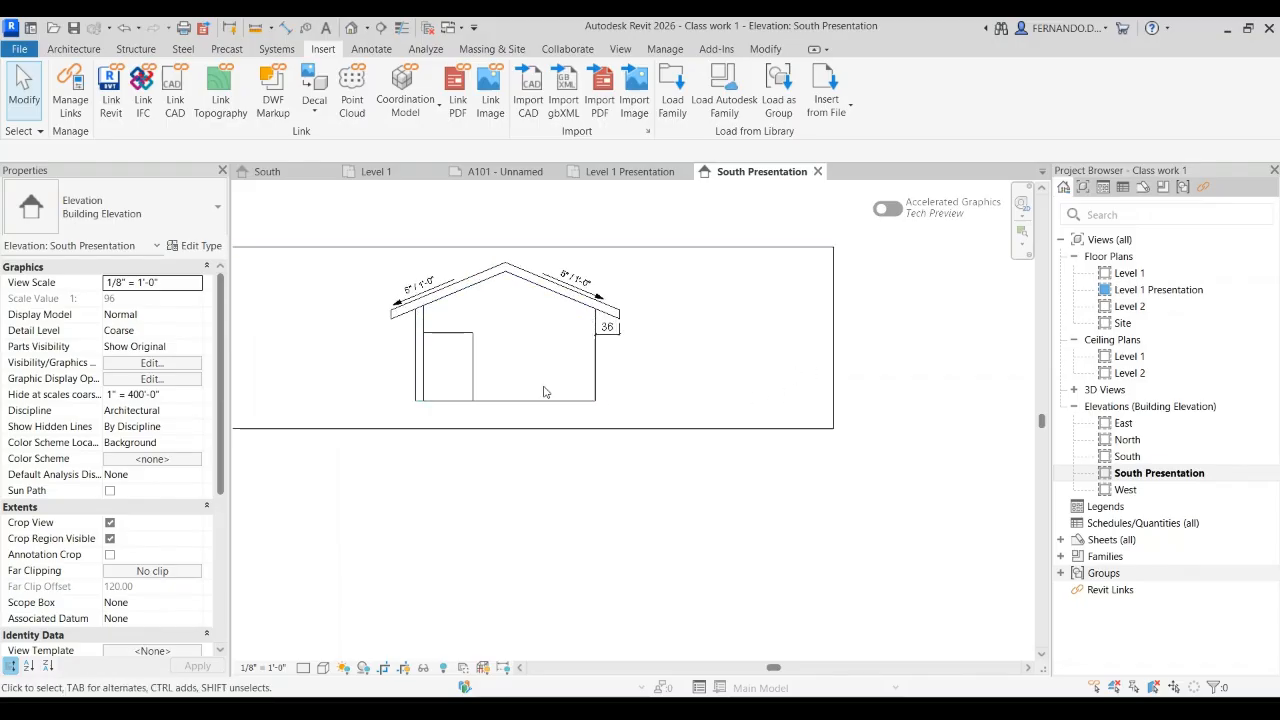
scroll(583, 404, "up", 2)
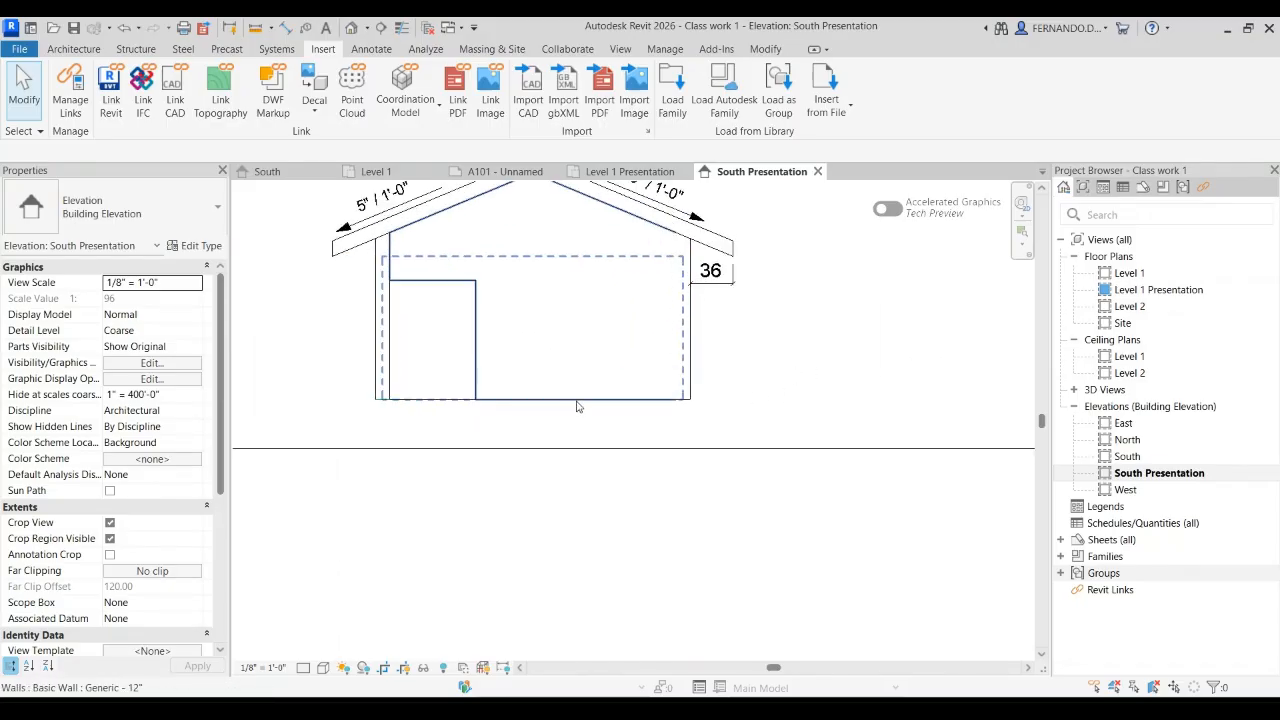
scroll(783, 452, "down", 3)
left_click(897, 379)
left_click_drag(897, 379, 771, 379)
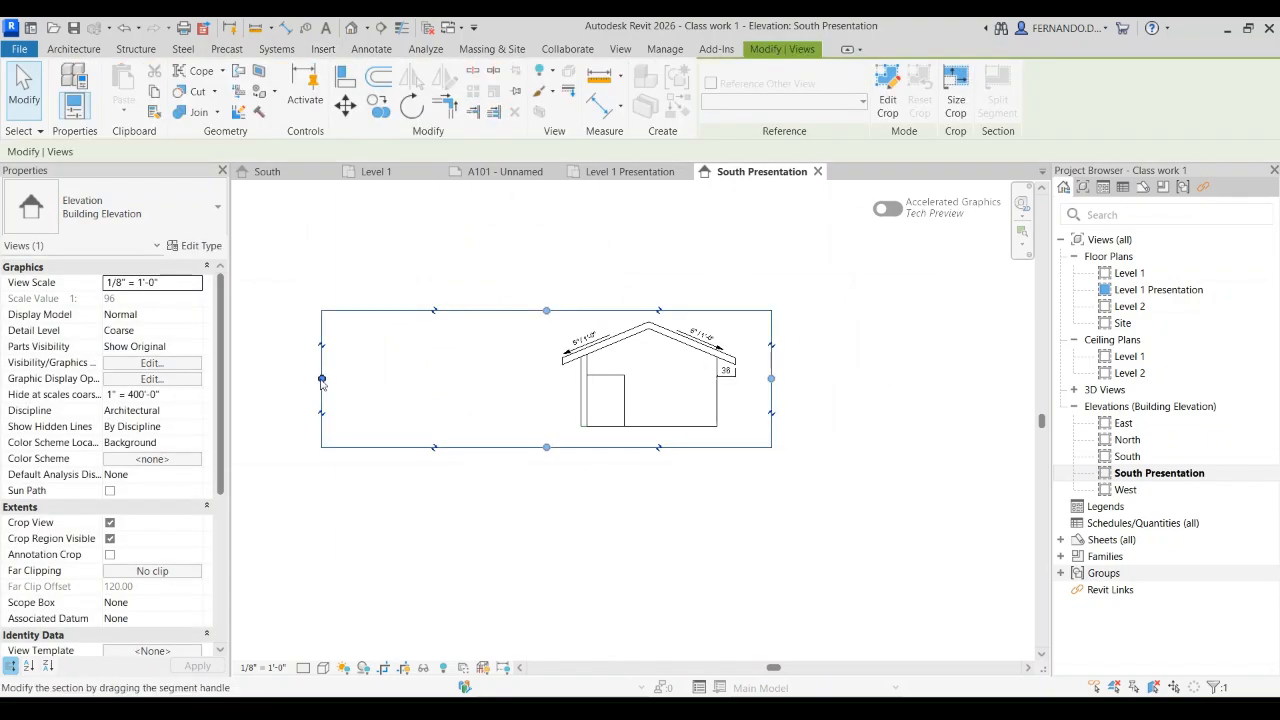
left_click_drag(322, 380, 533, 379)
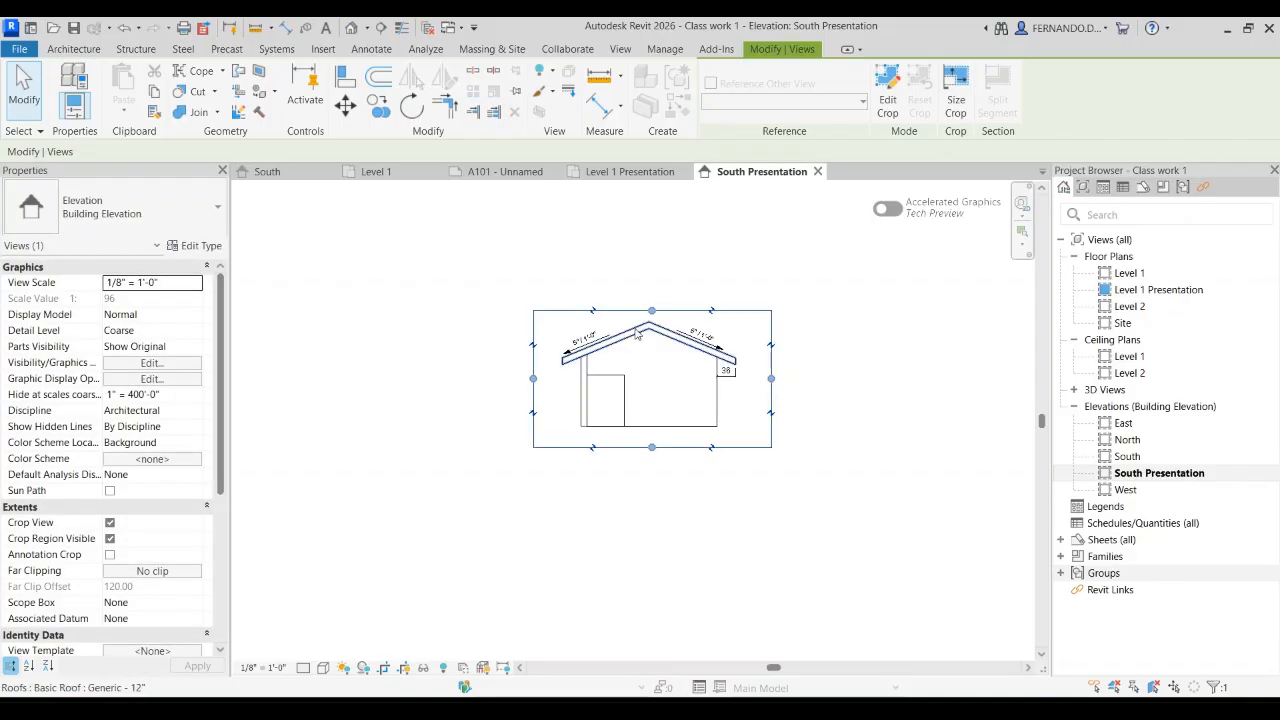
left_click_drag(652, 313, 652, 309)
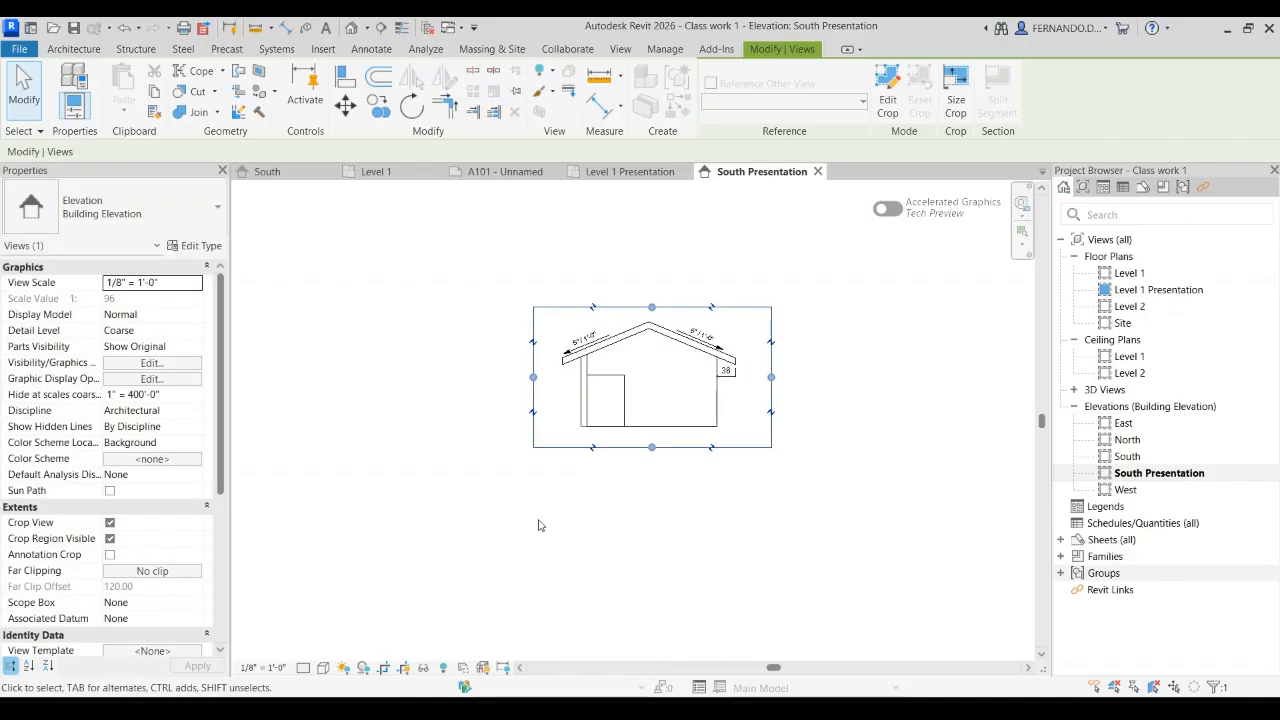
left_click(403, 667)
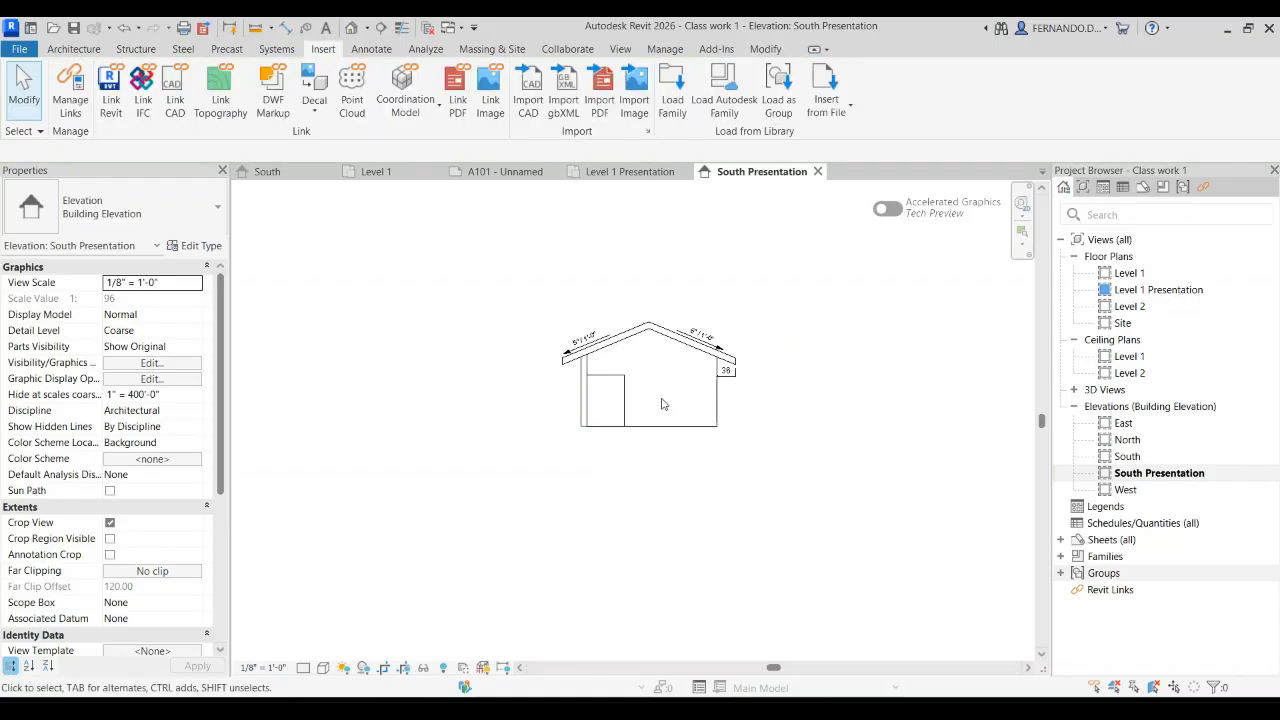
Step: Place the South Presentation elevation on sheet A101 in the empty area beside the floor plan
left_click(505, 171)
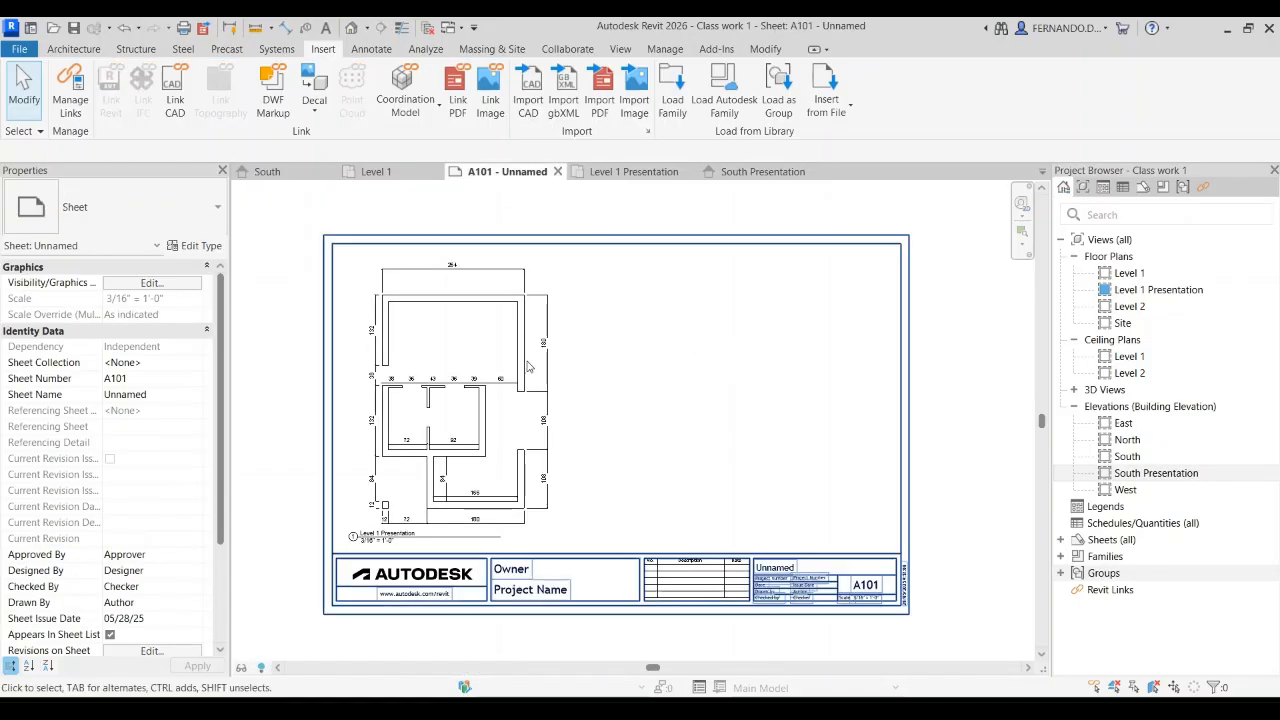
left_click(1136, 478)
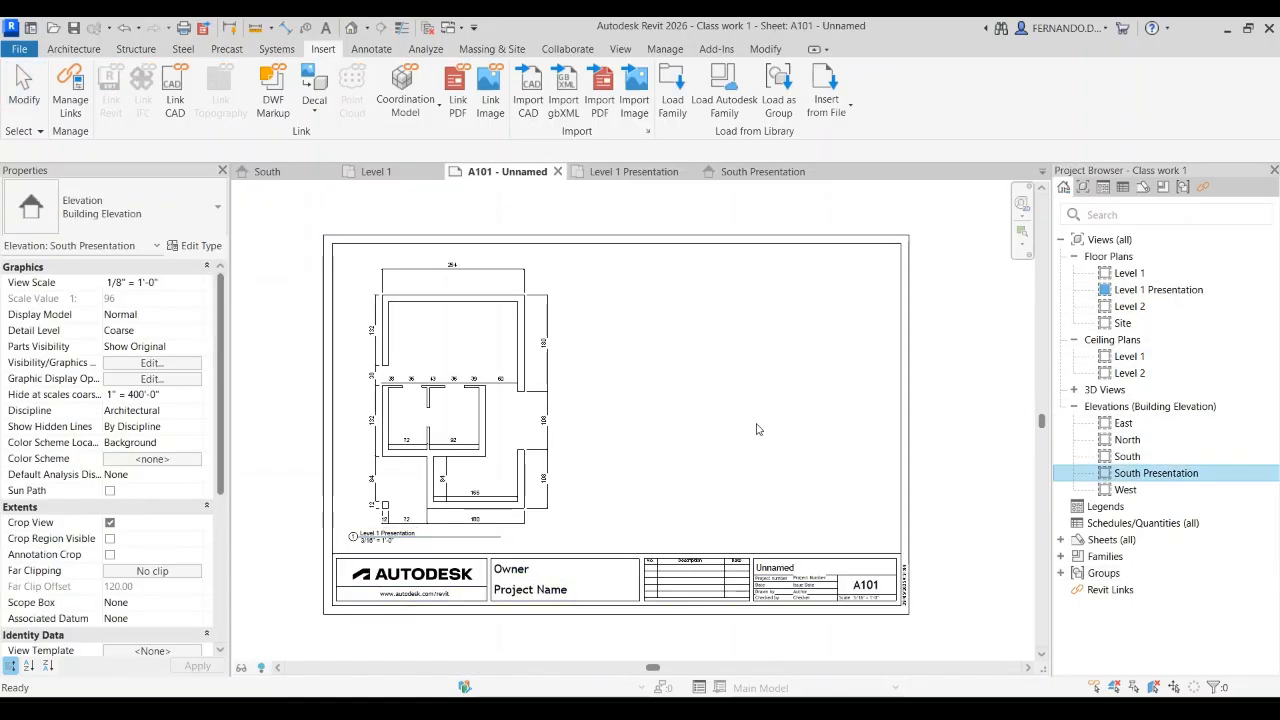
left_click_drag(1105, 480, 747, 432)
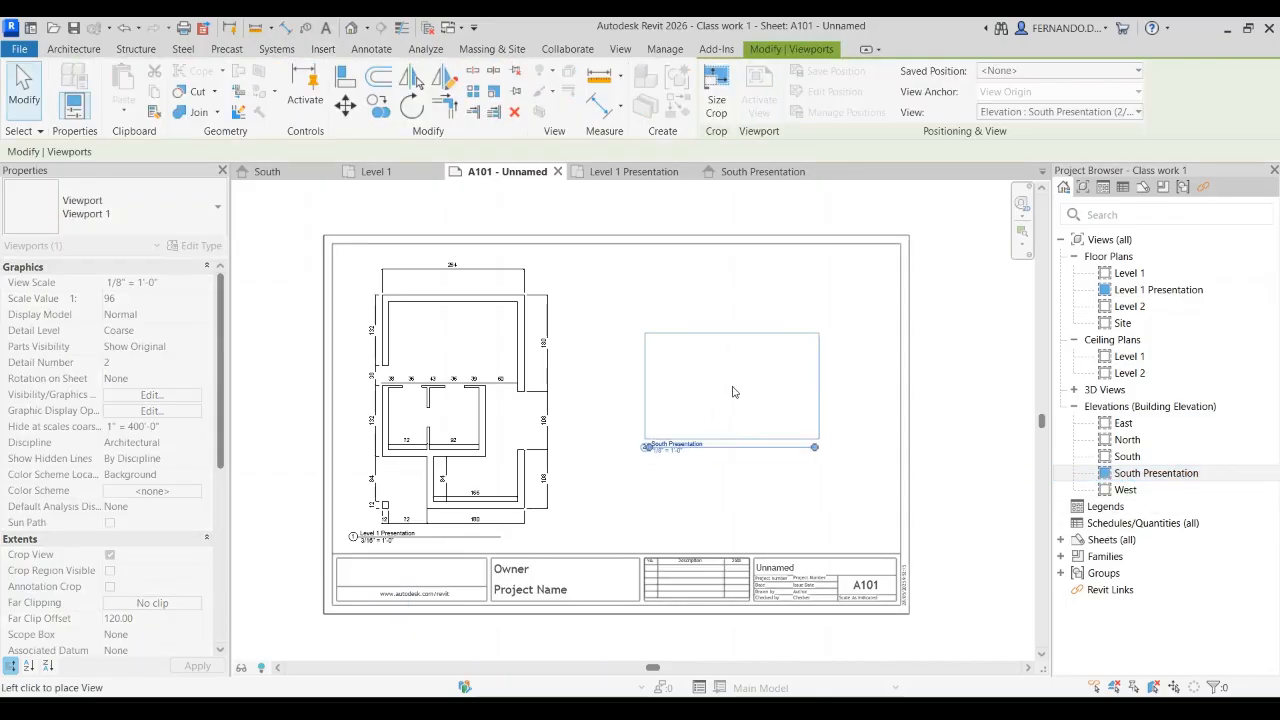
left_click(732, 392)
Step: Set the South Presentation viewport scale to 3/16" = 1'-0" to match the plan and reposition it within the sheet border
left_click(392, 342)
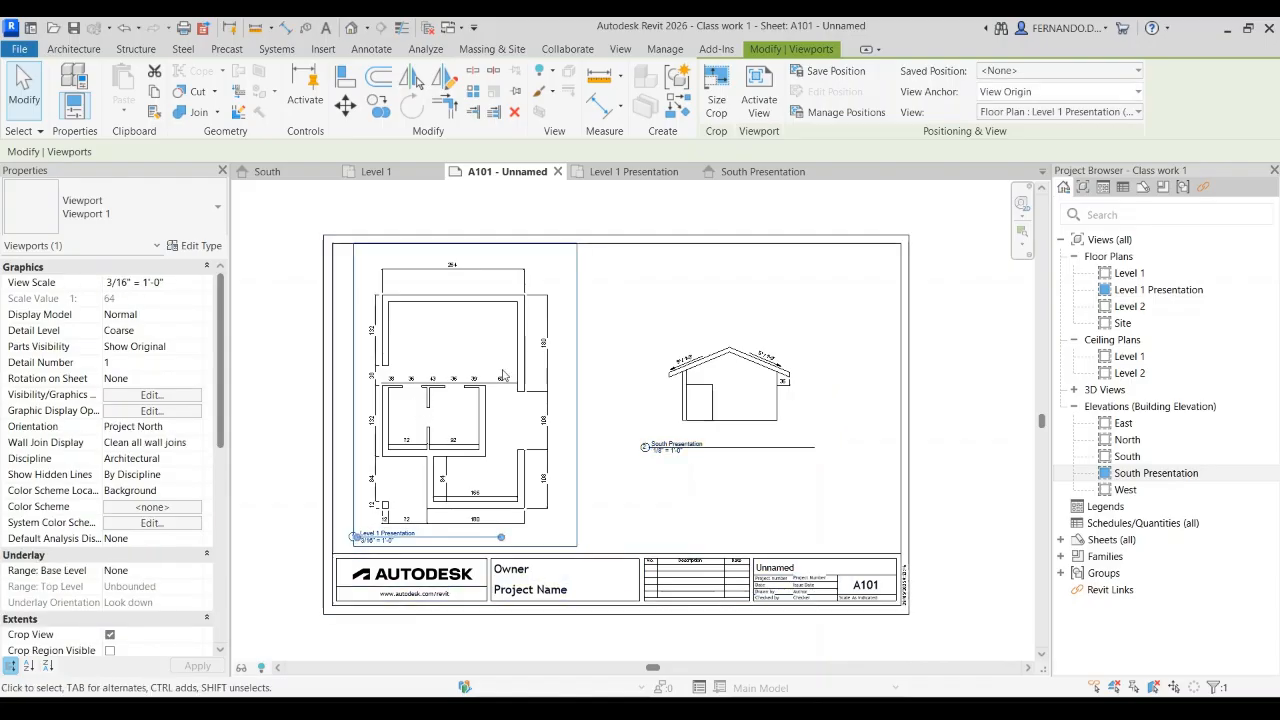
left_click(735, 395)
left_click(196, 286)
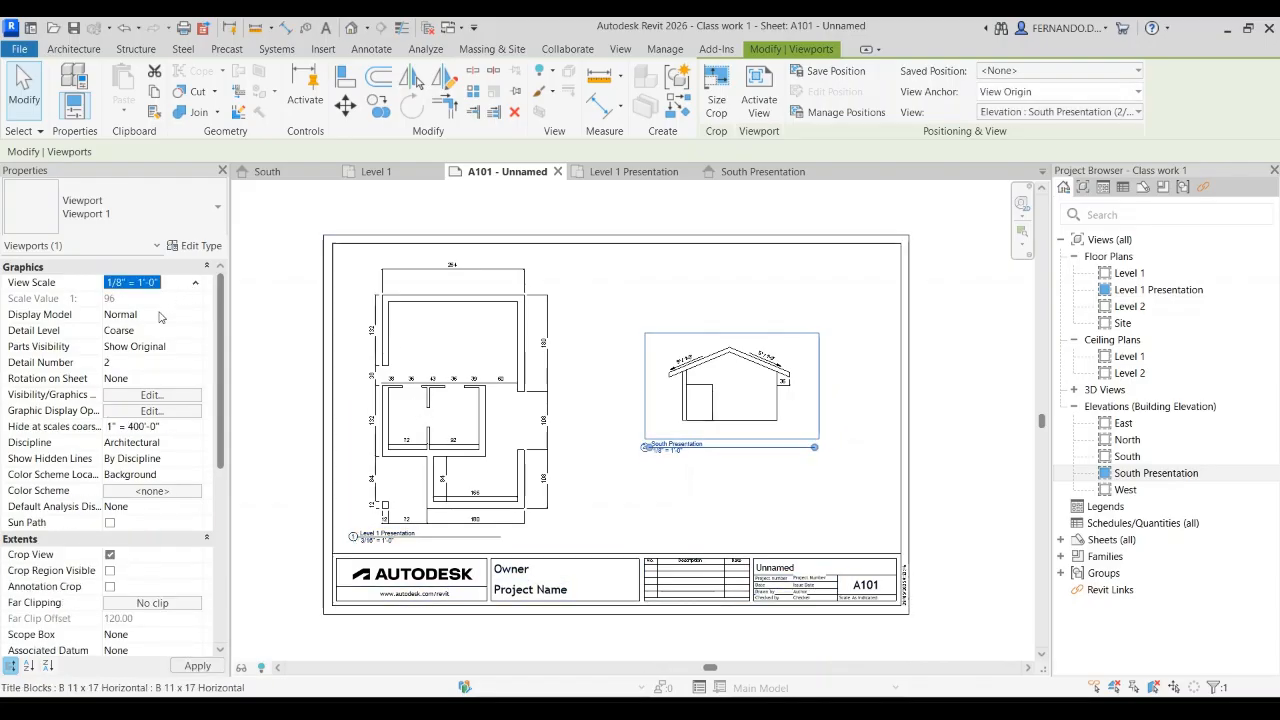
left_click(129, 356)
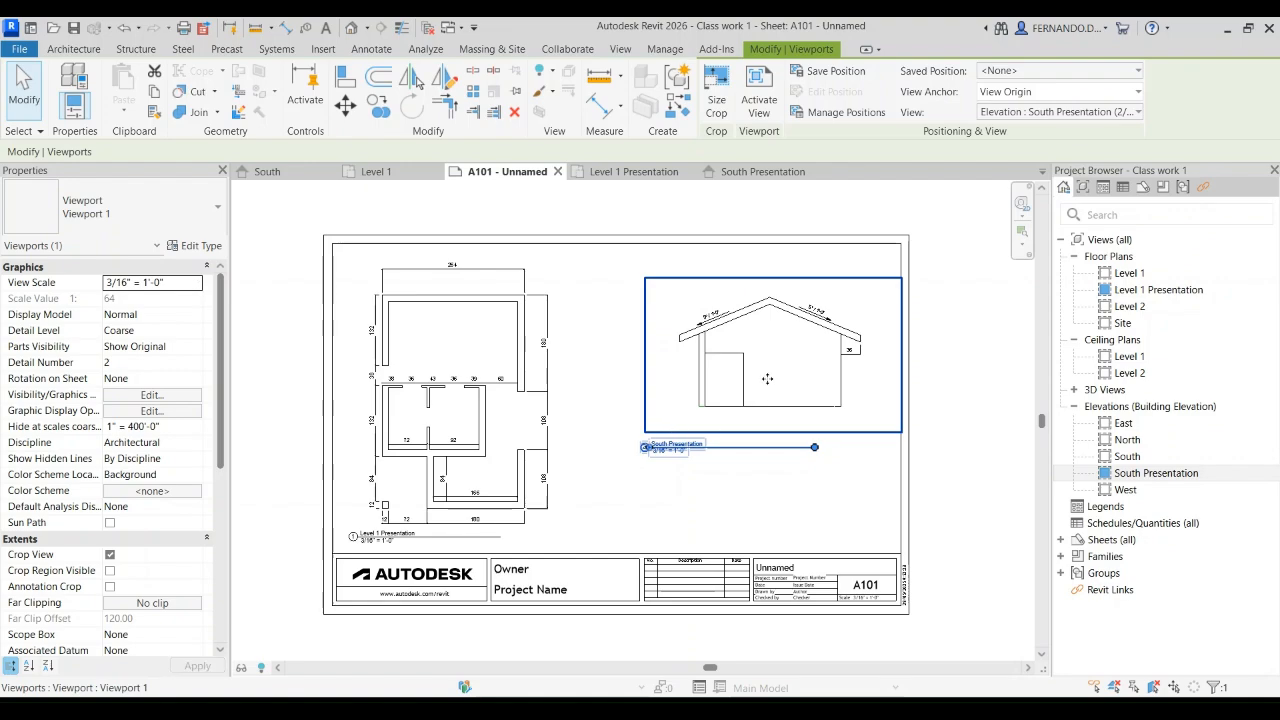
left_click_drag(767, 379, 735, 417)
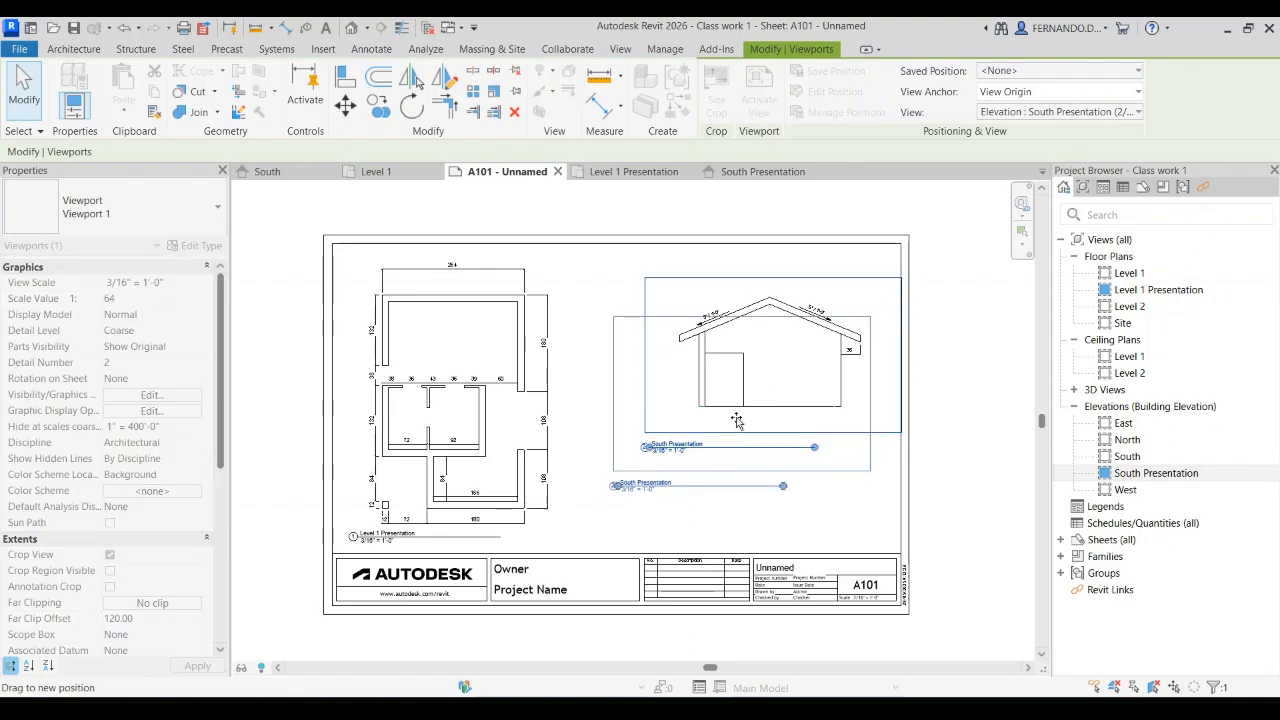
left_click(978, 397)
Step: Shift the South Presentation view title to the right so it sits beneath the elevation
scroll(450, 320, "down", 1)
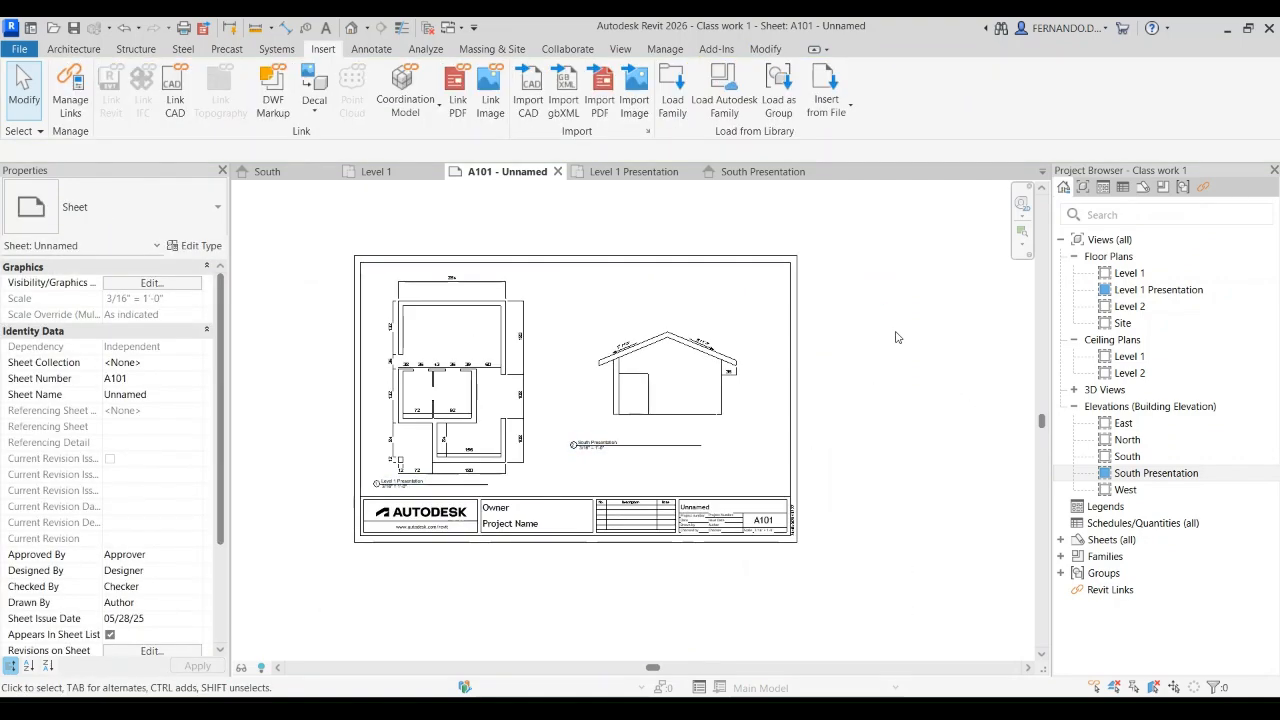
scroll(613, 446, "up", 1)
left_click(628, 446)
left_click_drag(628, 446, 675, 446)
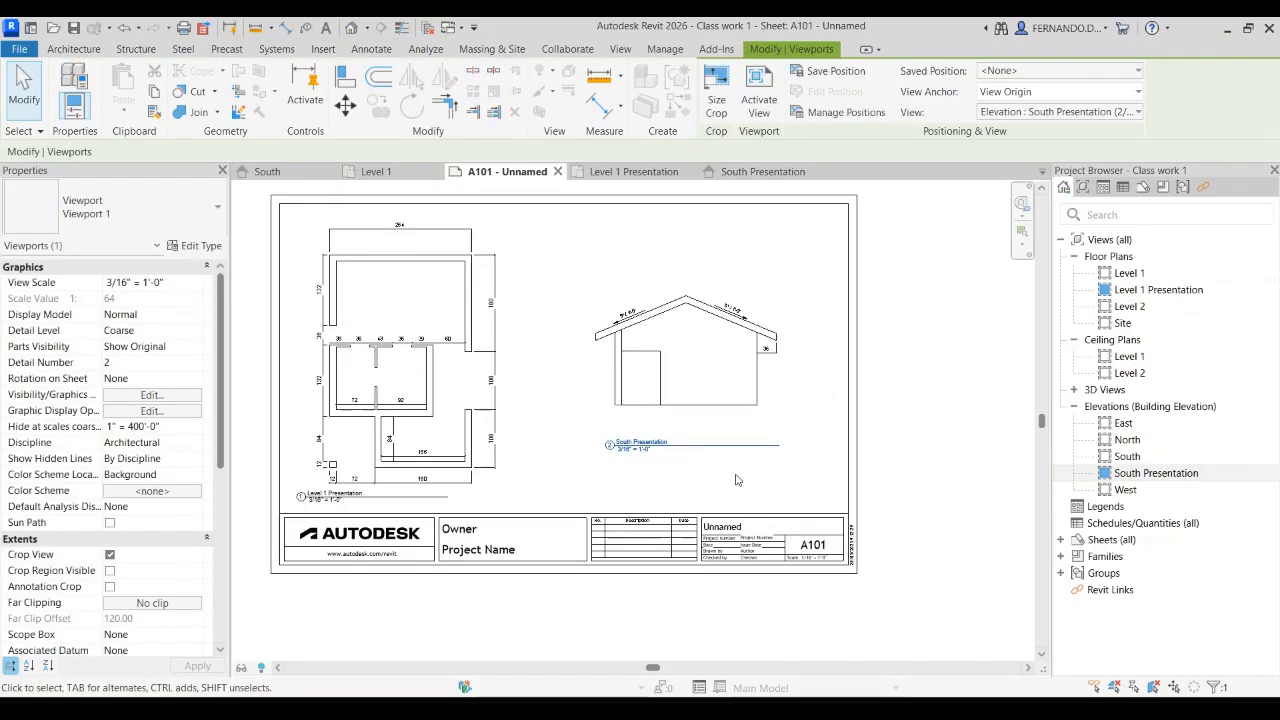
left_click(929, 447)
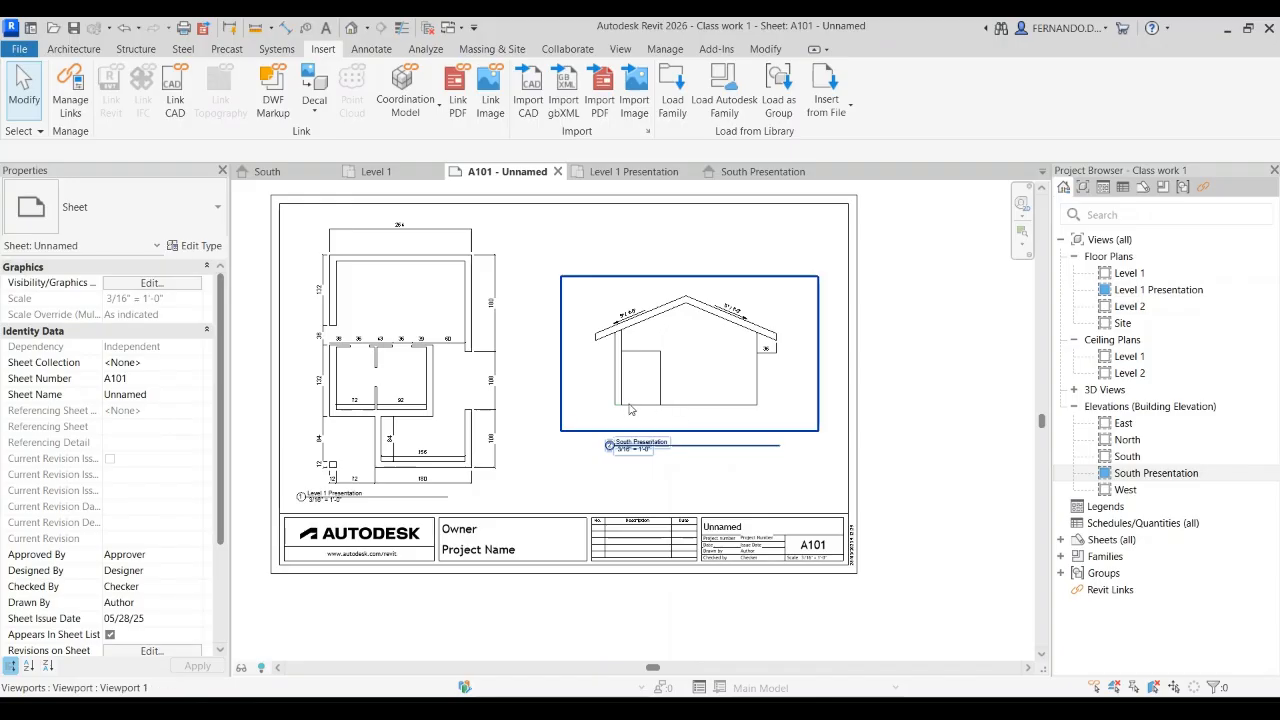
Step: Draw a horizontal detail line about 6.75 long on the sheet along the base of the South elevation, extending past both sides
scroll(969, 378, "up", 1)
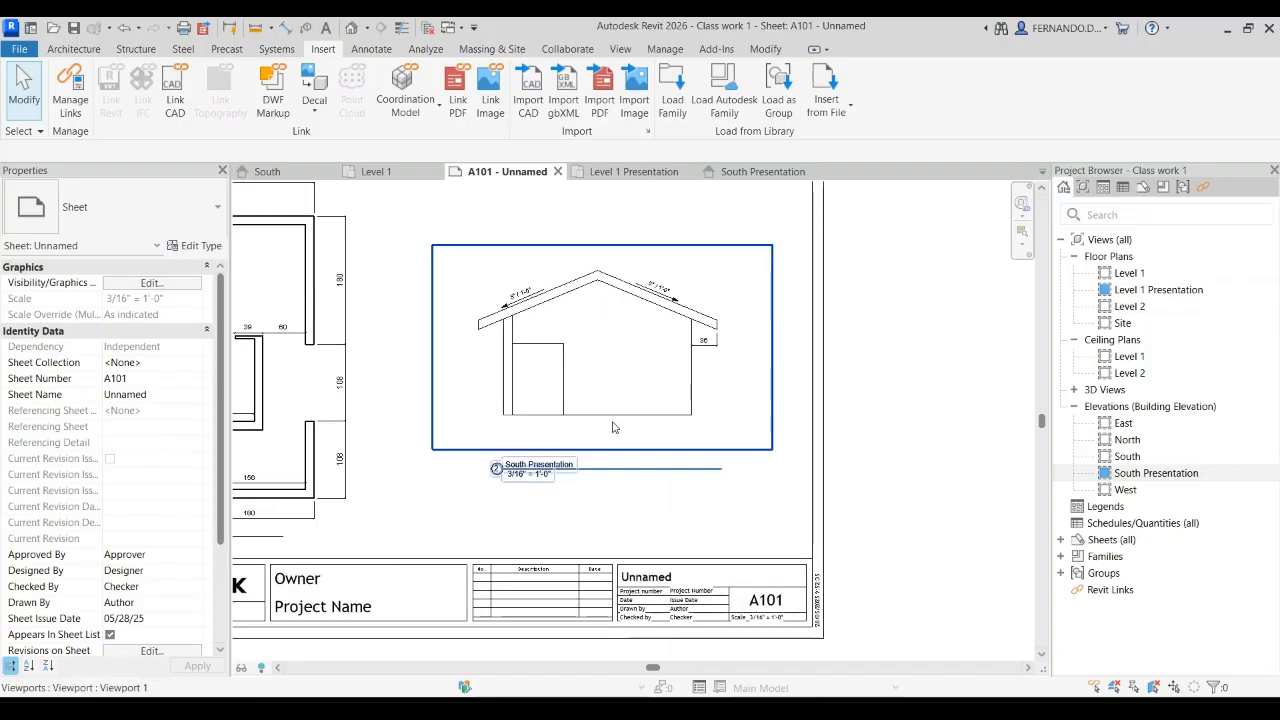
scroll(495, 372, "up", 1)
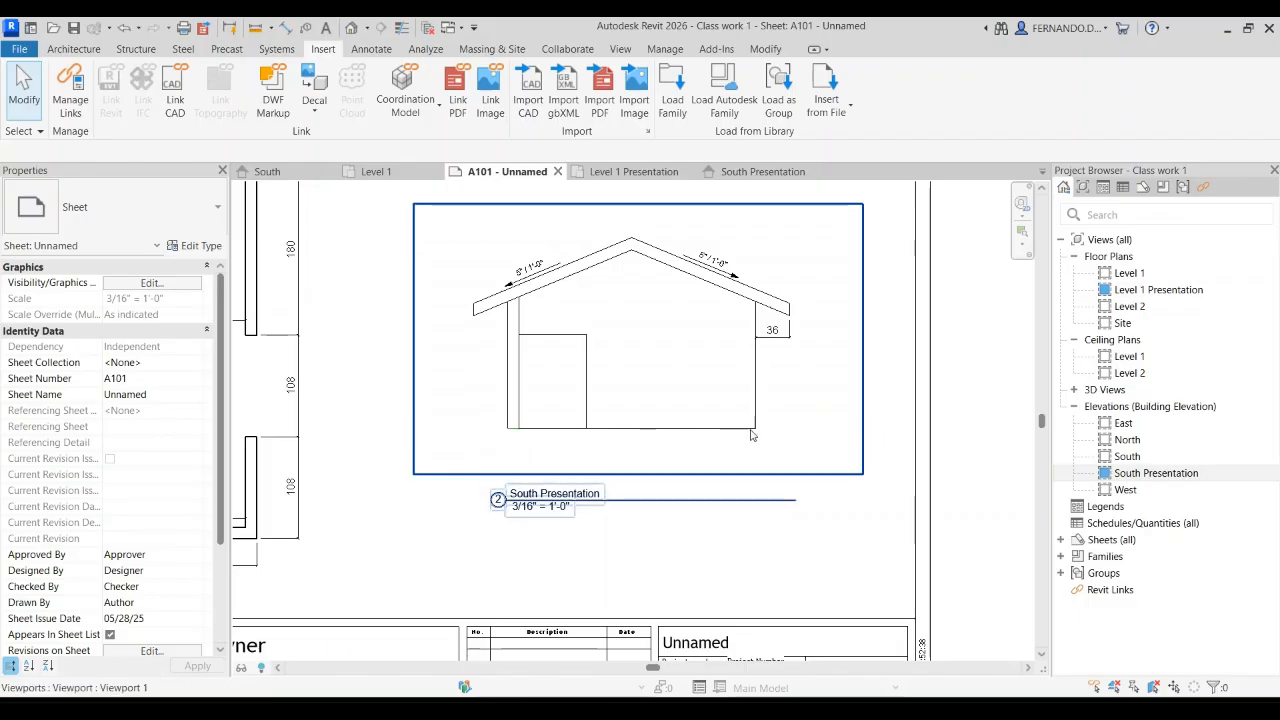
scroll(840, 422, "down", 3)
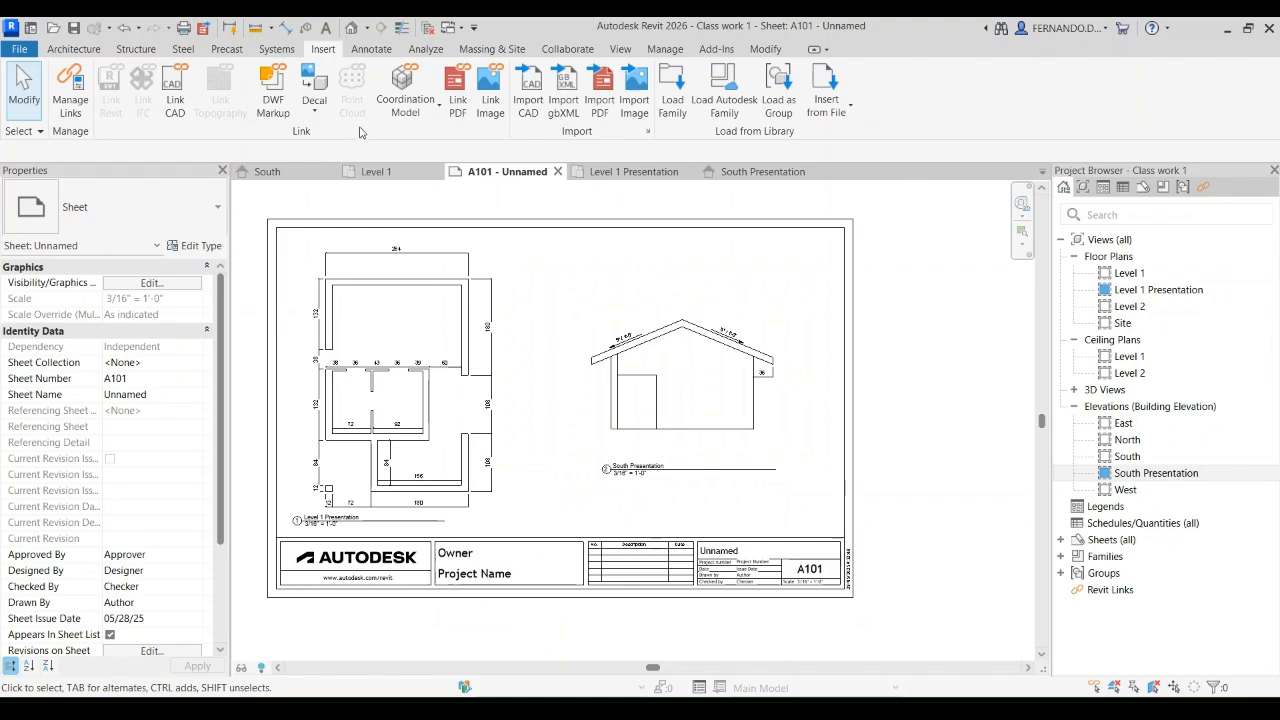
left_click(372, 50)
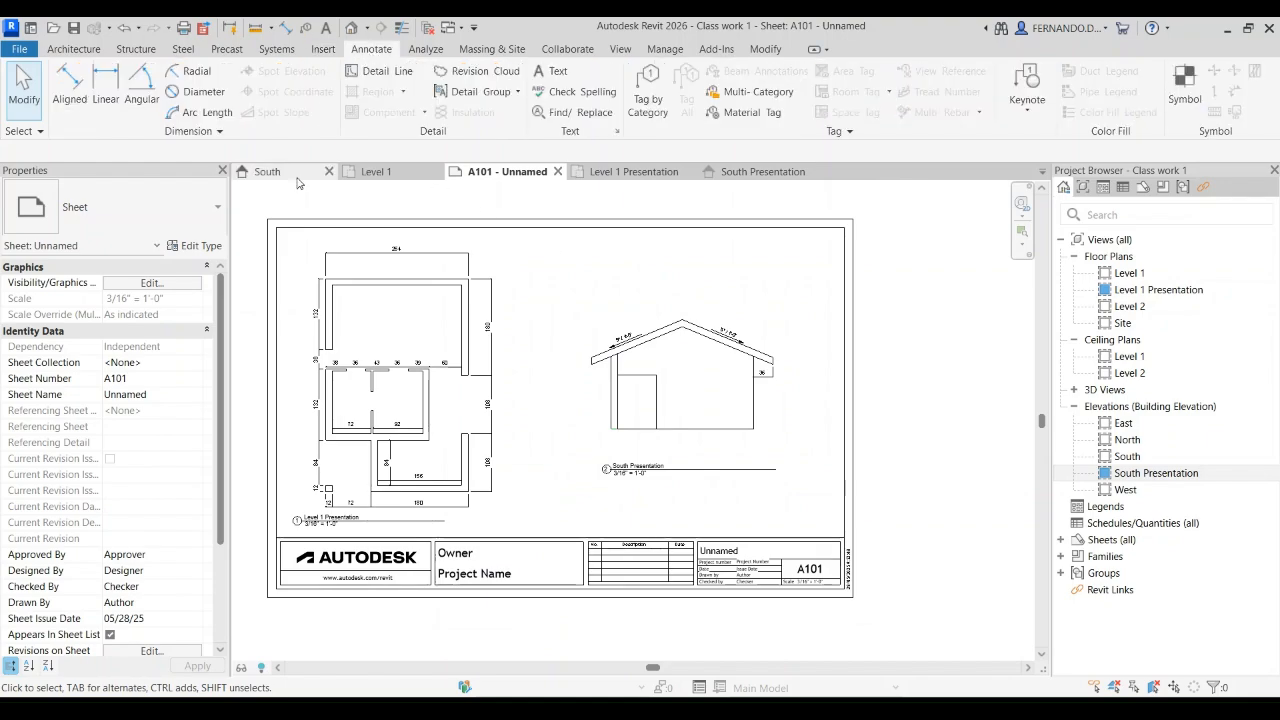
left_click(382, 74)
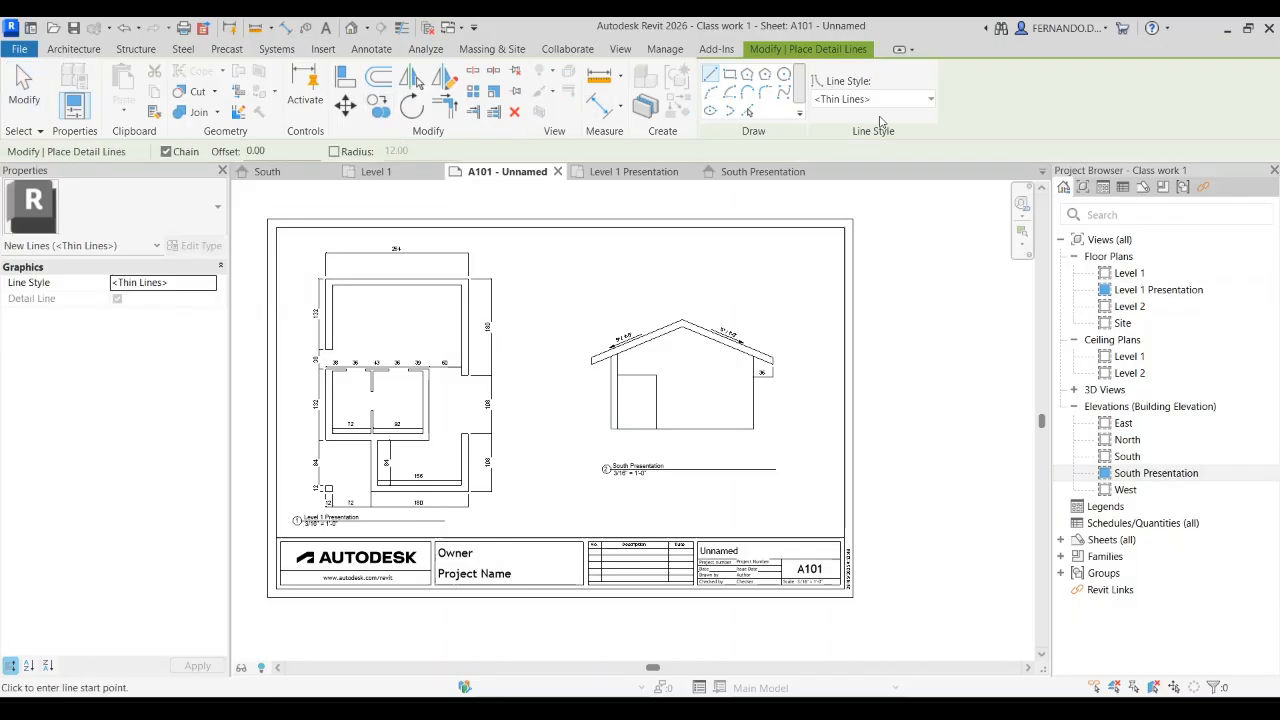
scroll(612, 428, "up", 3)
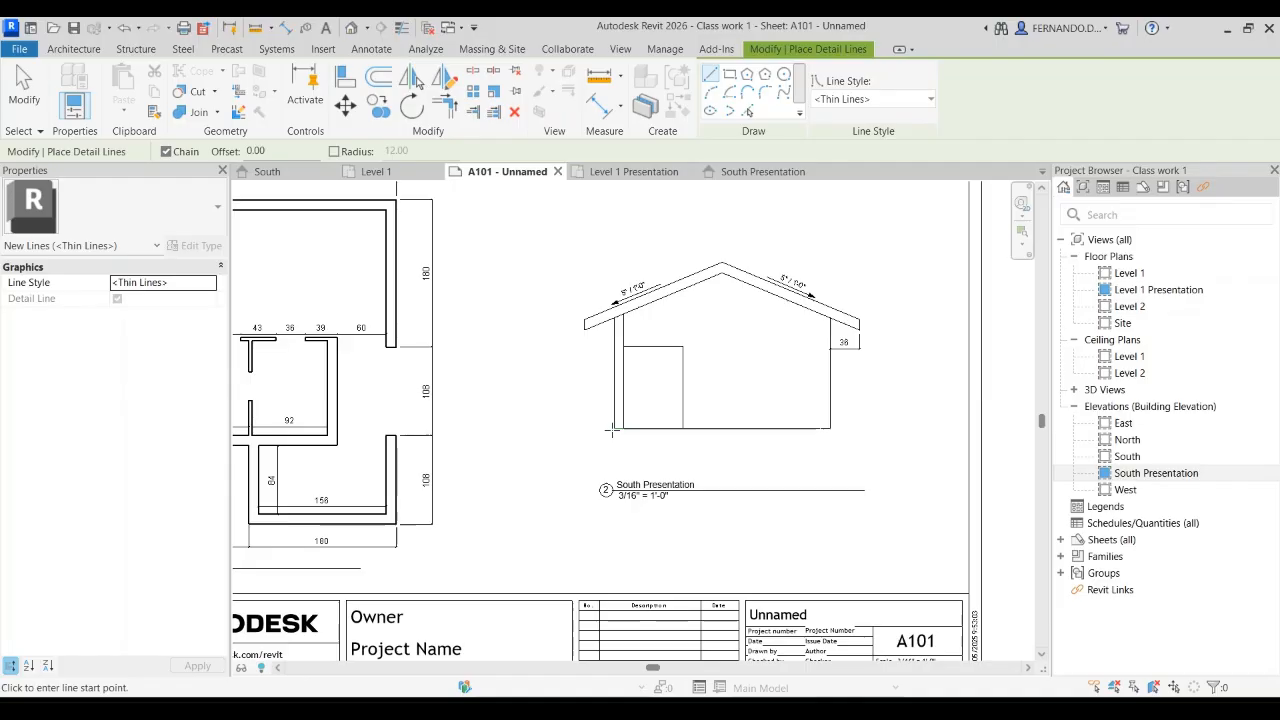
left_click(545, 428)
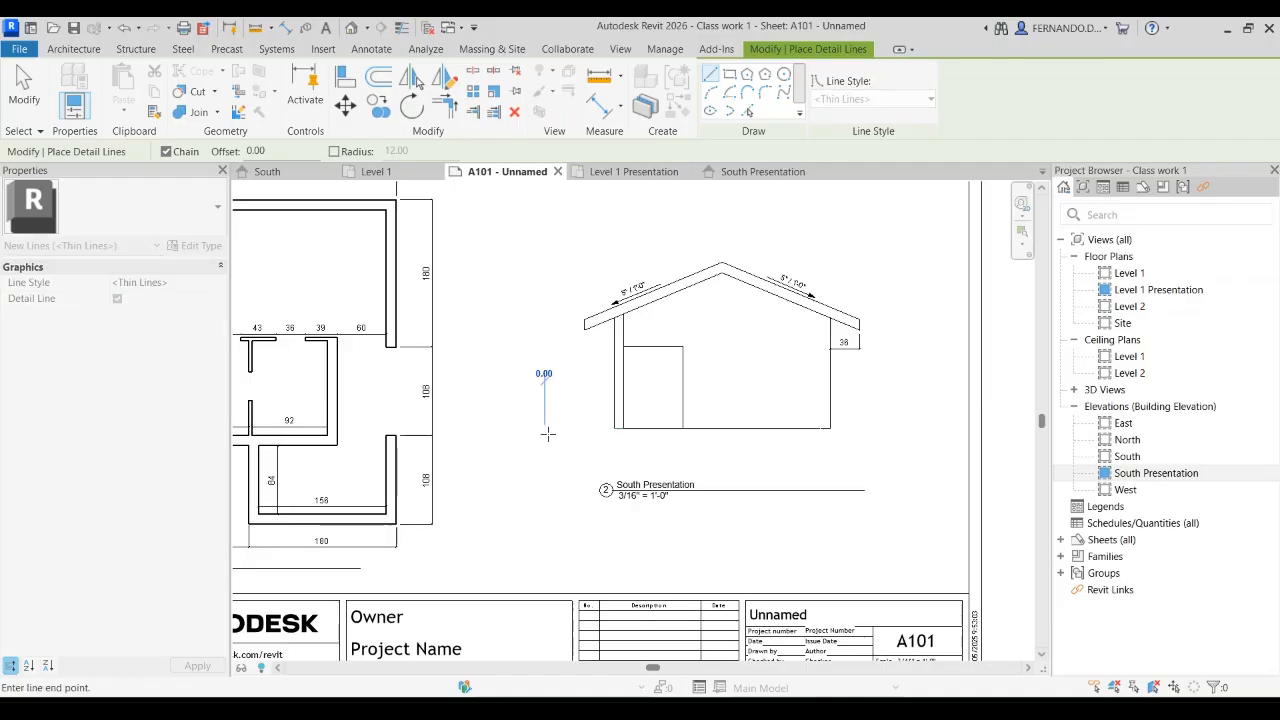
left_click(899, 428)
key("Escape")
key("Escape")
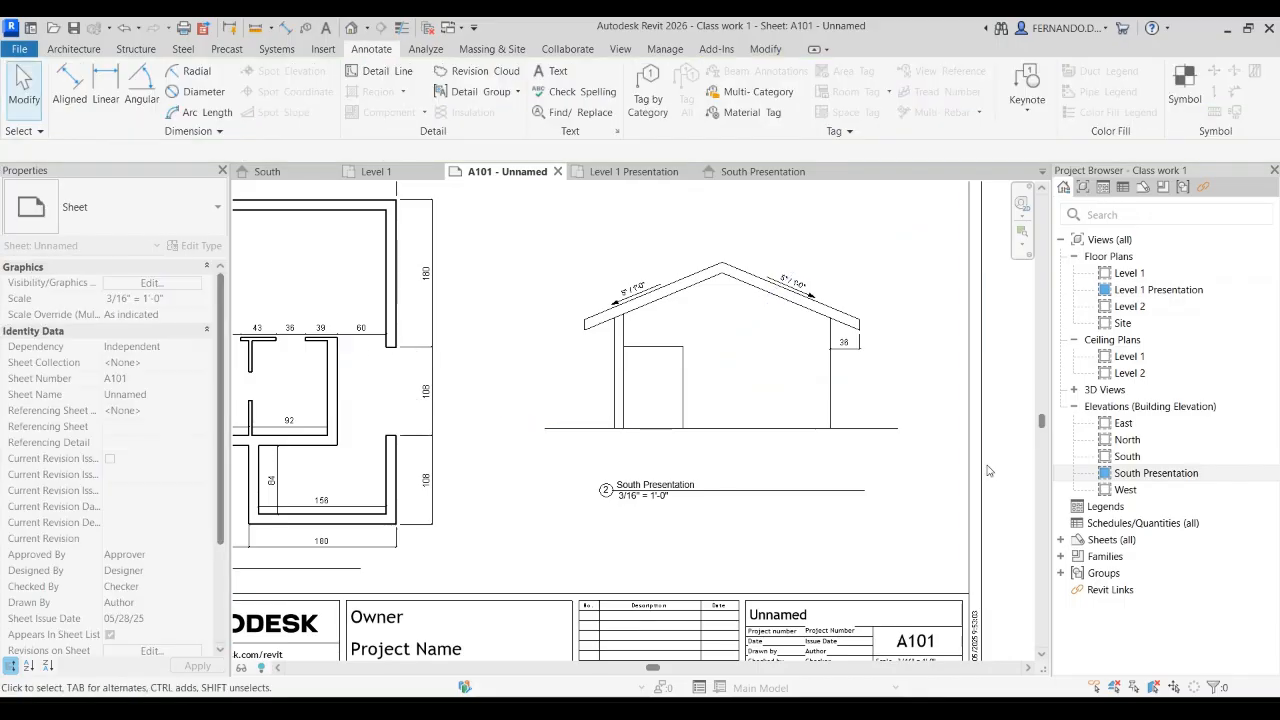
Step: Change the ground line's style to Wide Lines and check its thickness against the South elevation
left_click(870, 428)
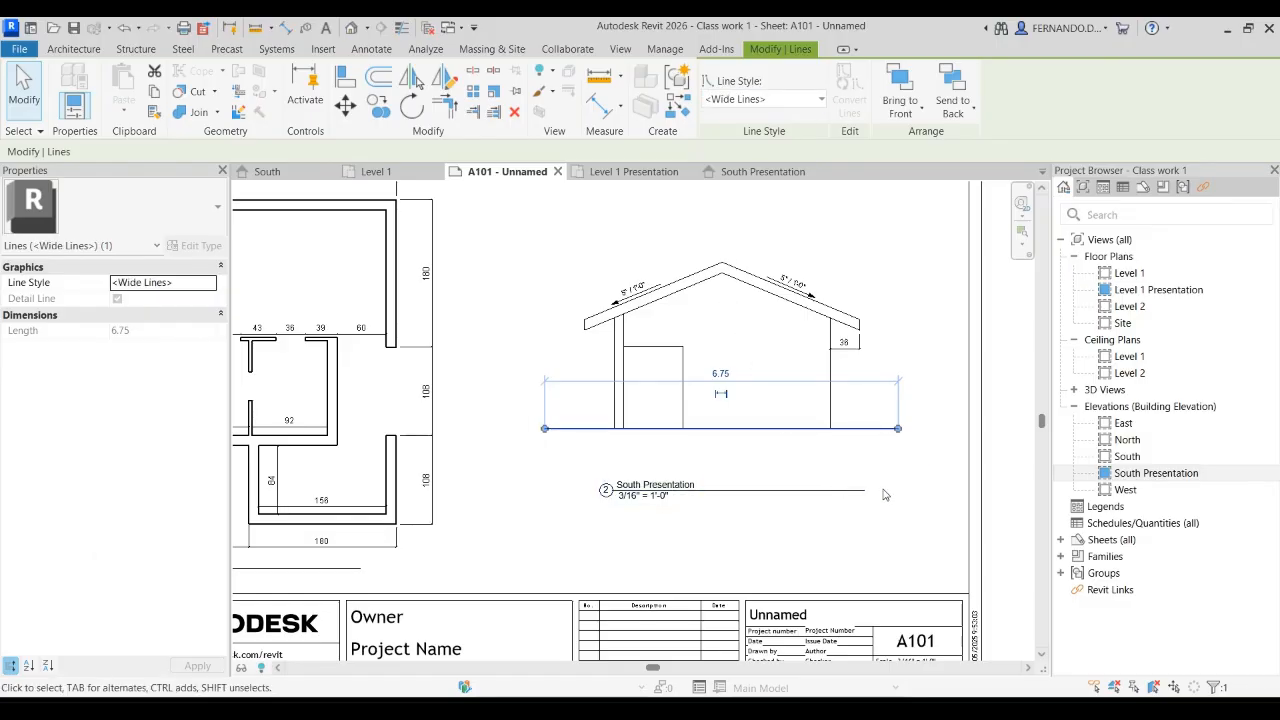
key("Escape")
scroll(823, 467, "up", 5)
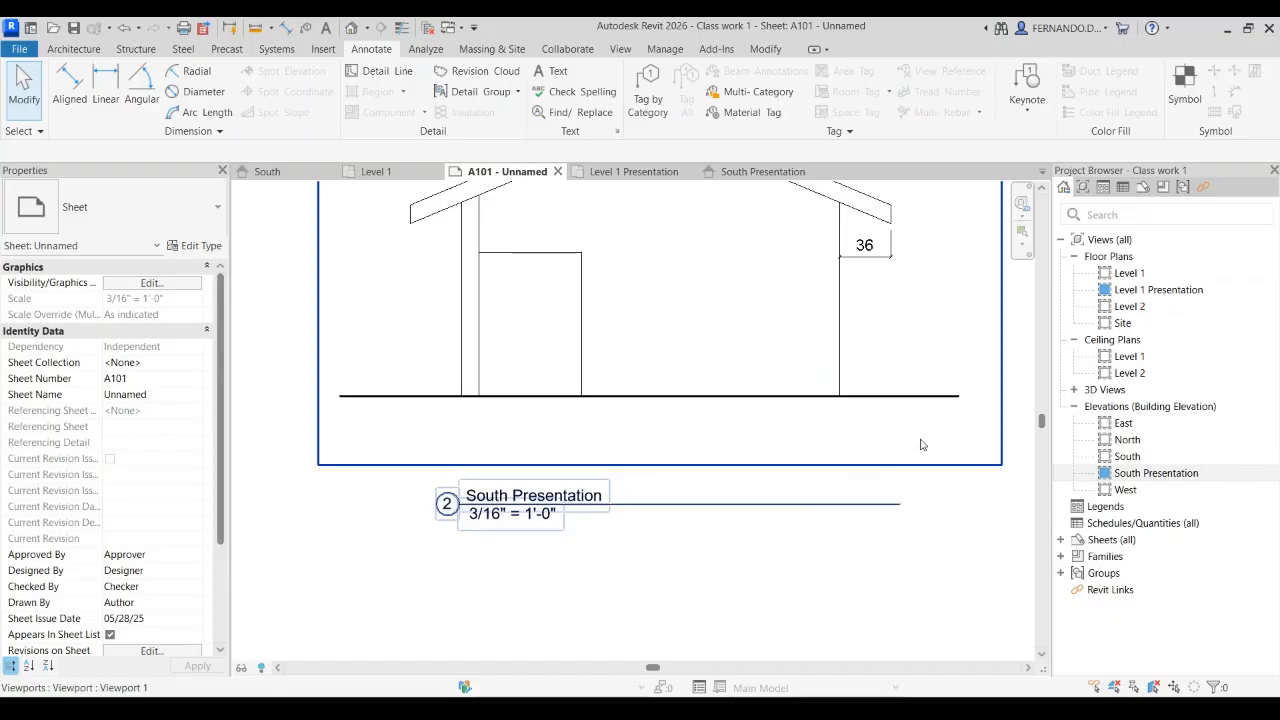
left_click(895, 394)
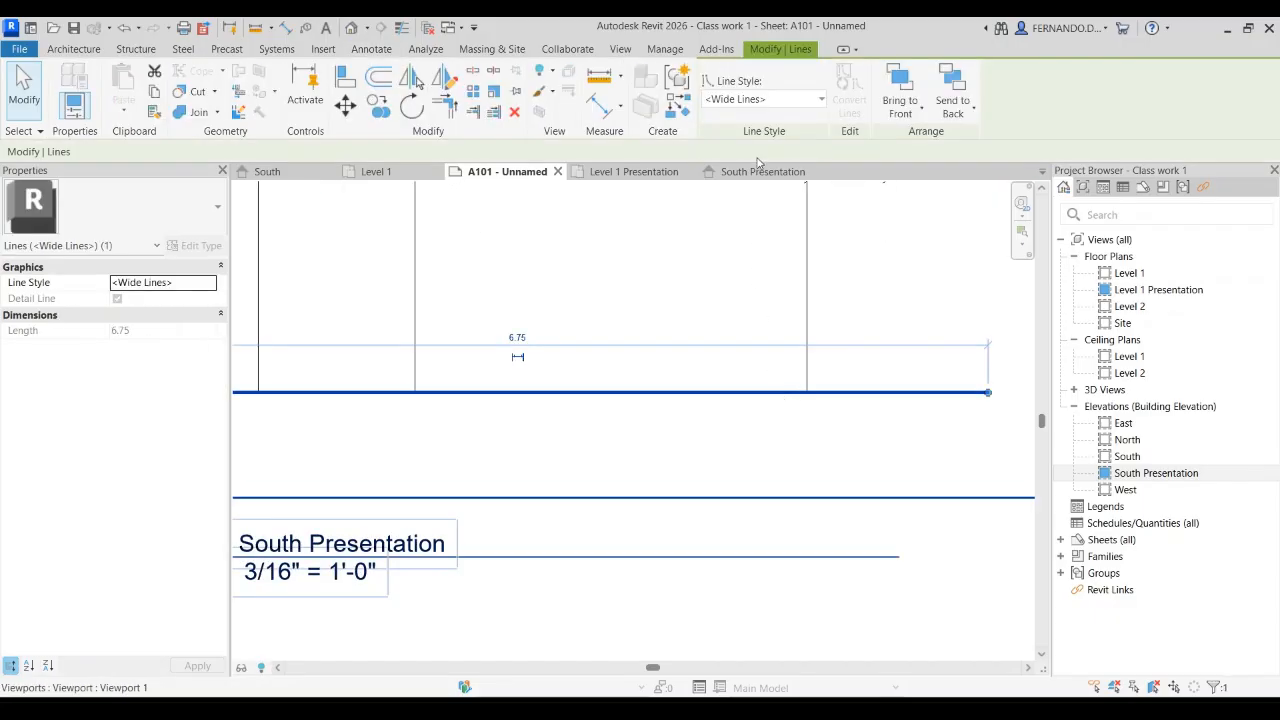
scroll(731, 265, "down", 1)
scroll(731, 265, "down", 3)
key("Escape")
scroll(781, 398, "up", 2)
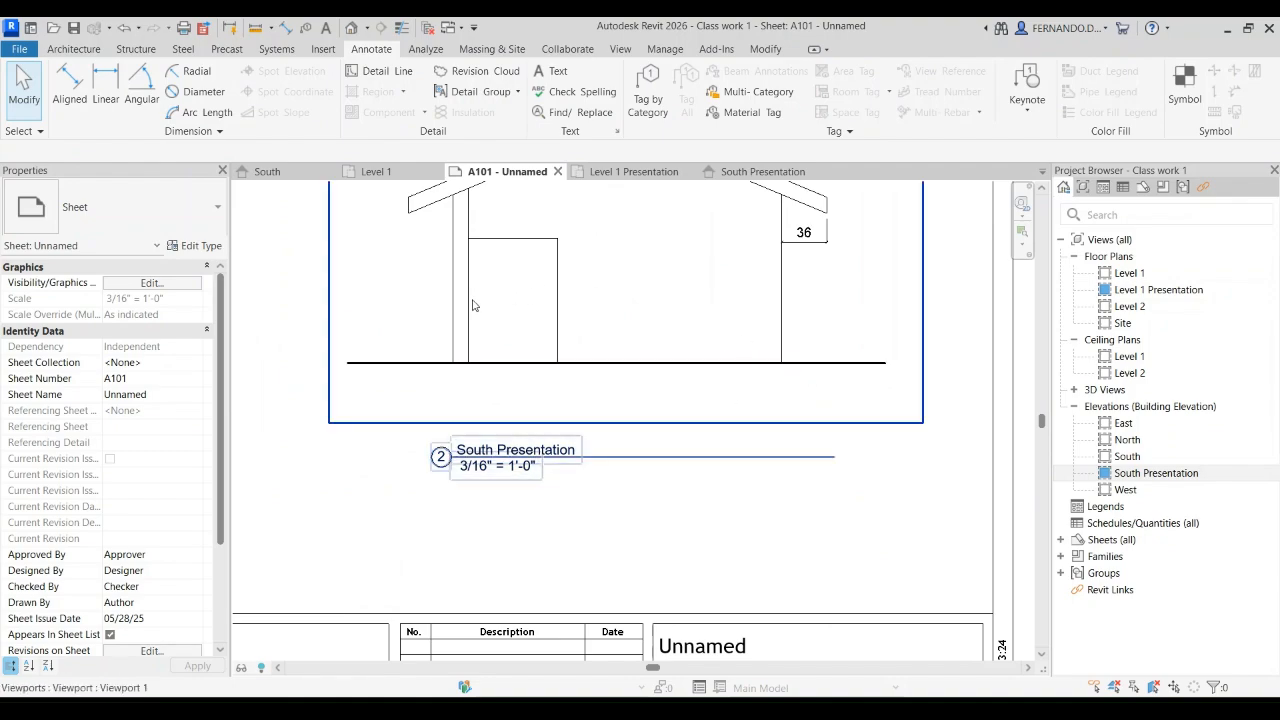
scroll(470, 303, "down", 2)
scroll(673, 270, "up", 1)
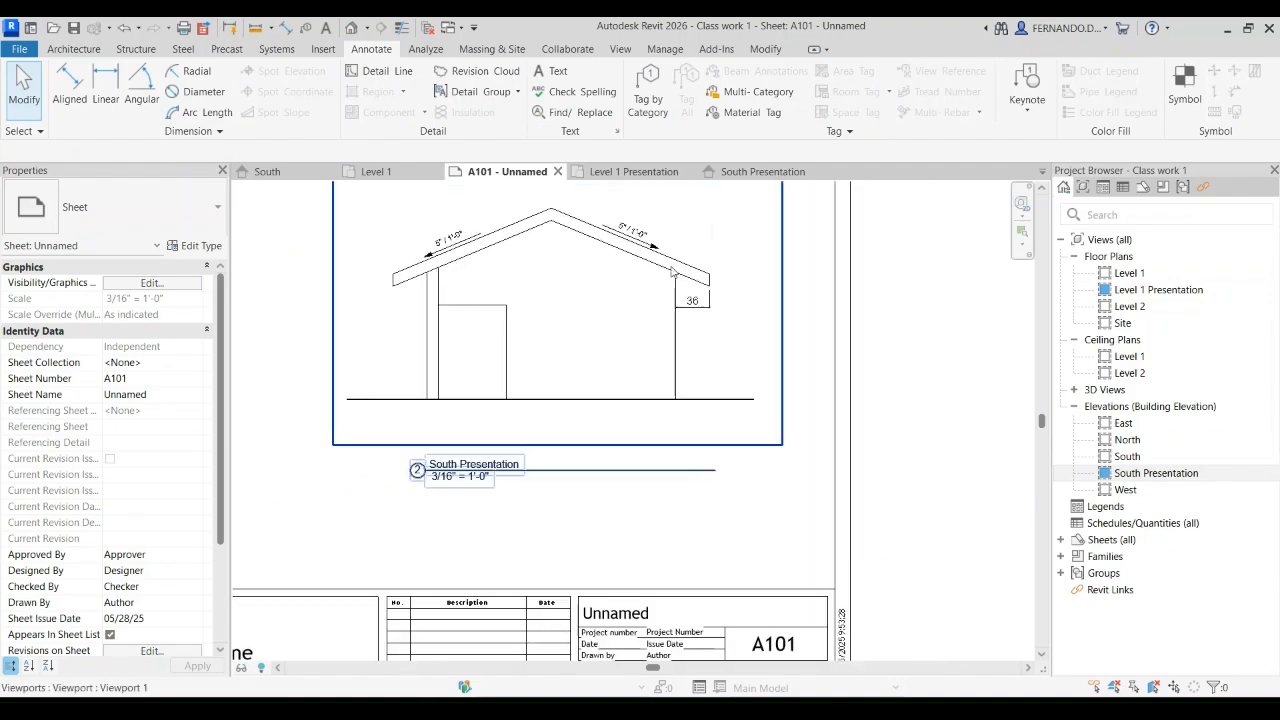
scroll(848, 403, "down", 1)
Step: Apply a much heavier line weight to the ground line under the South elevation
left_click(746, 416)
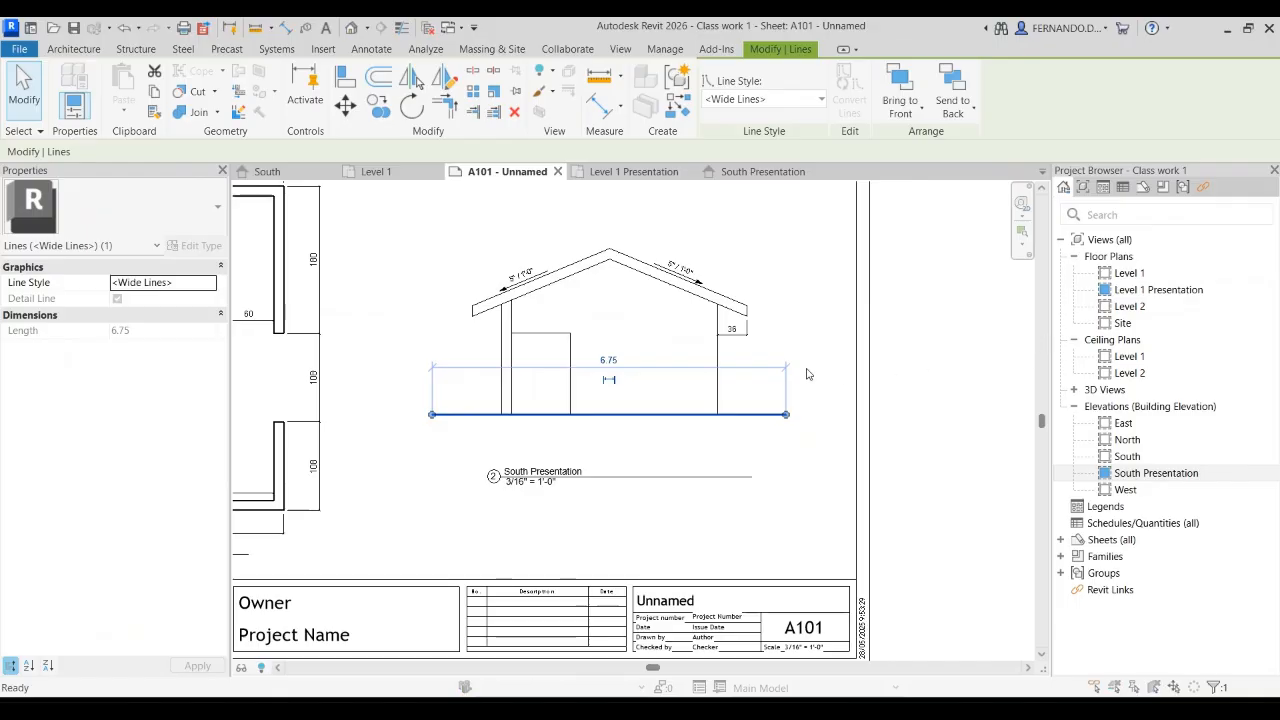
left_click(752, 370)
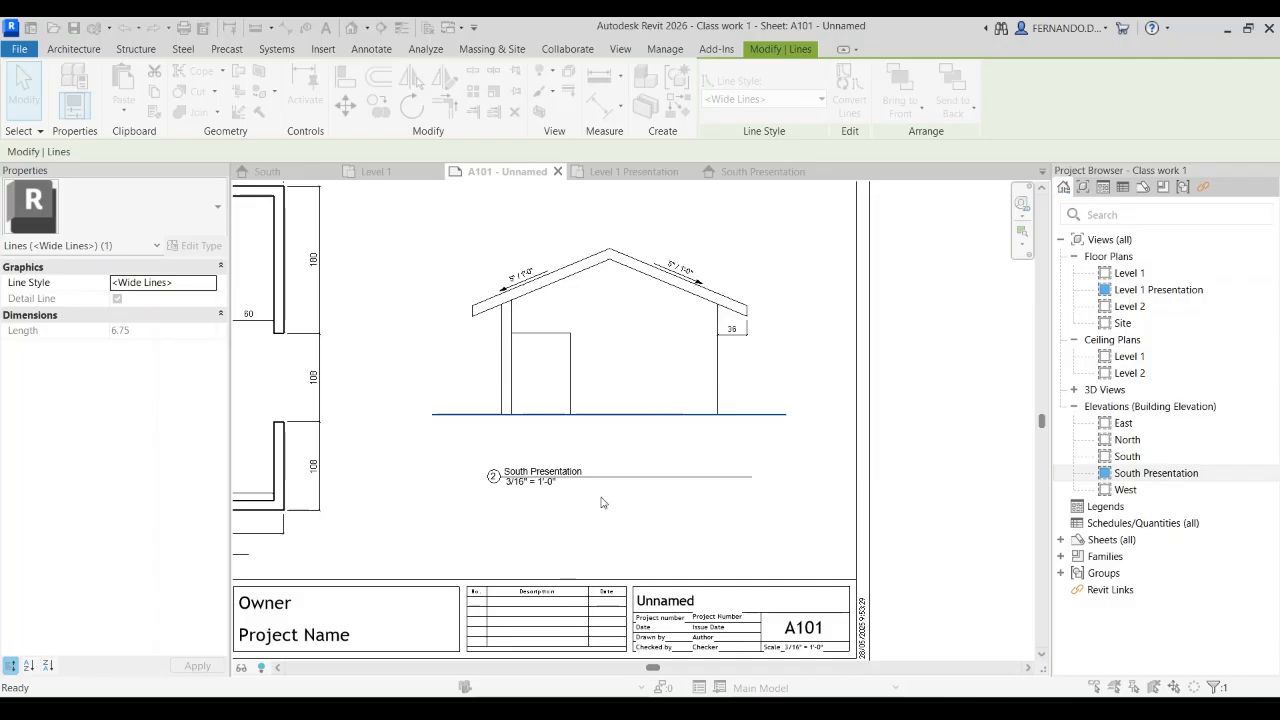
left_click(745, 445)
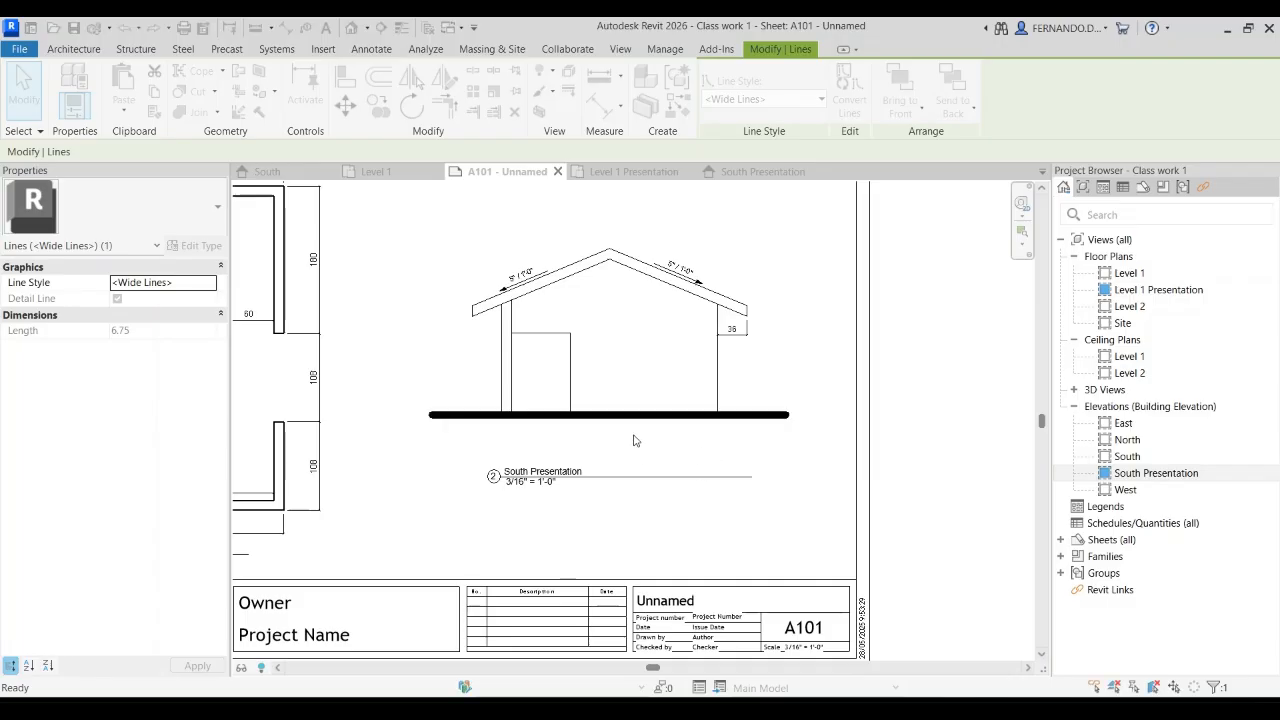
Step: Return the ground line under the South elevation to a thinner Wide Lines weight and check it on the full sheet
key("Delete")
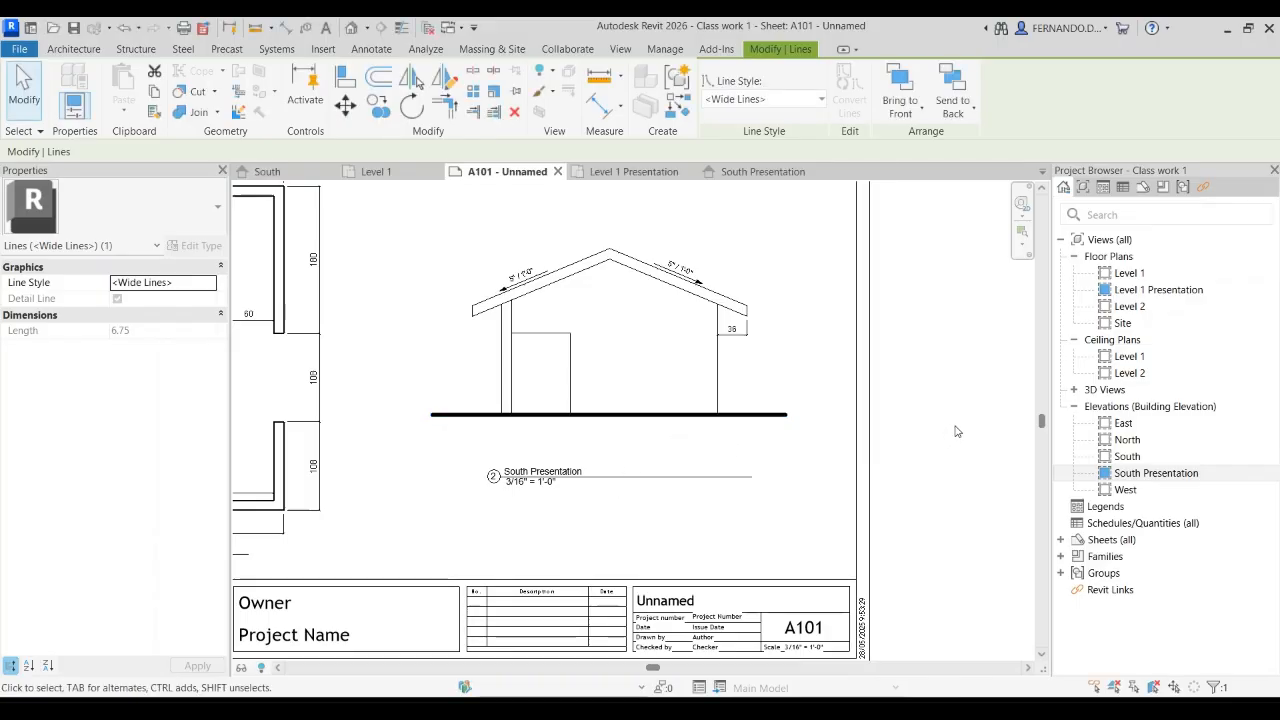
scroll(704, 290, "down", 2)
scroll(885, 321, "down", 1)
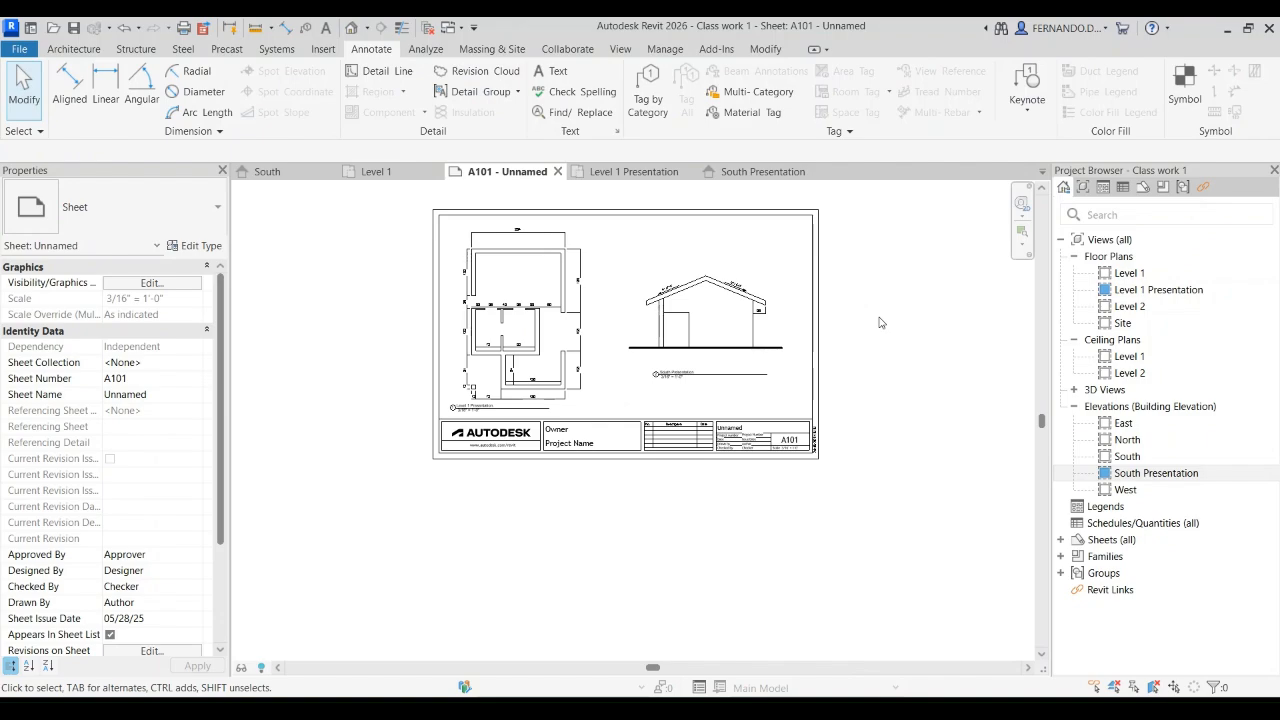
scroll(396, 375, "down", 2)
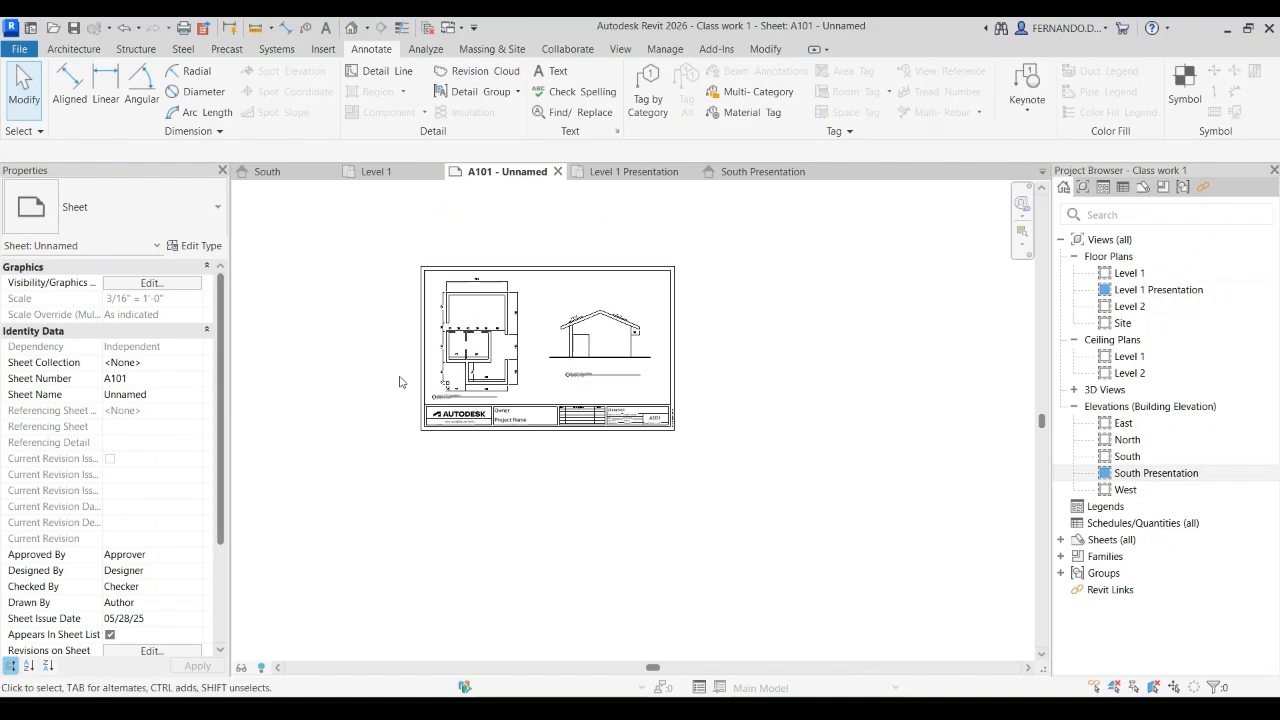
Step: Rename sheet A101 as "Classwork 01" in the title block
scroll(452, 265, "up", 1)
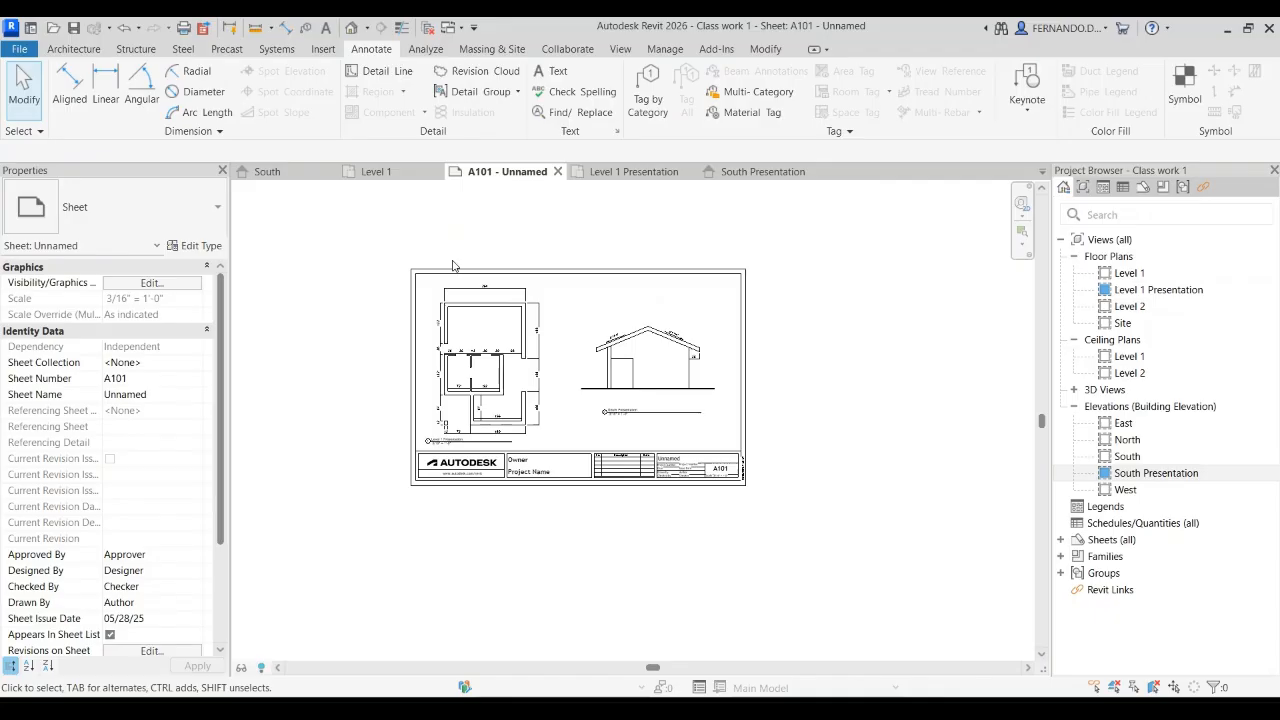
scroll(508, 400, "up", 1)
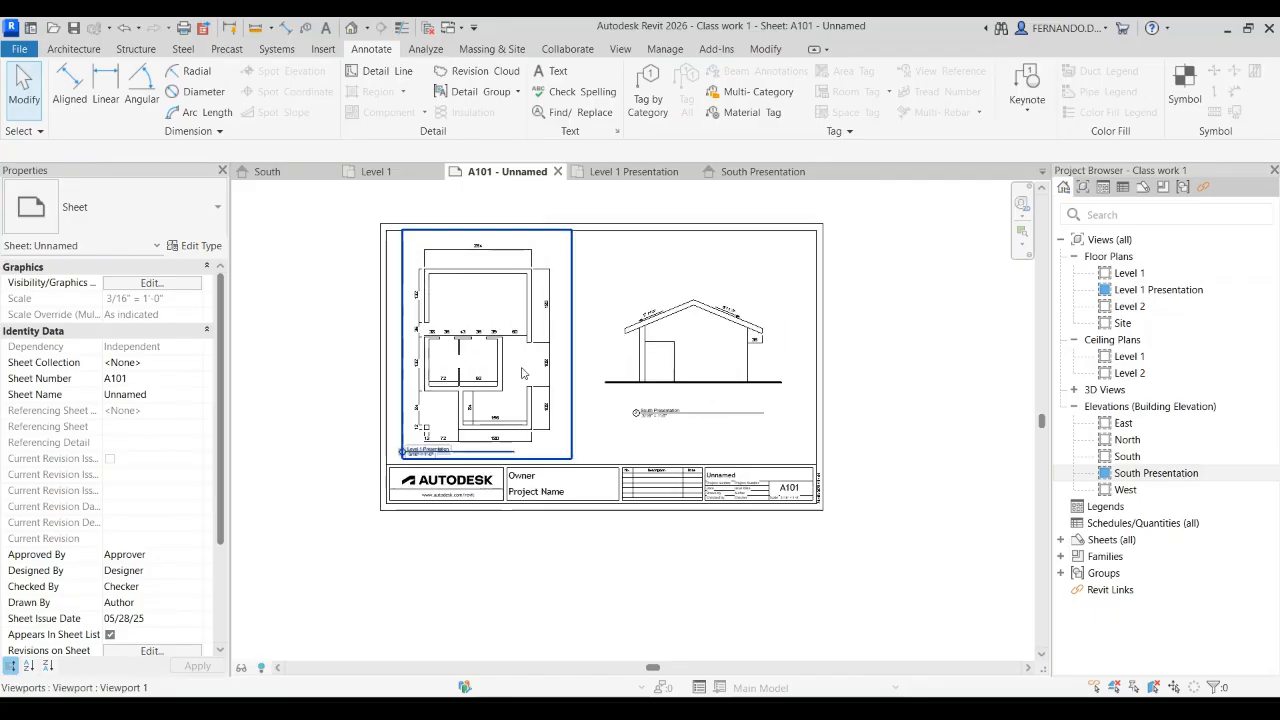
scroll(686, 460, "up", 2)
scroll(662, 390, "down", 2)
scroll(662, 390, "up", 4)
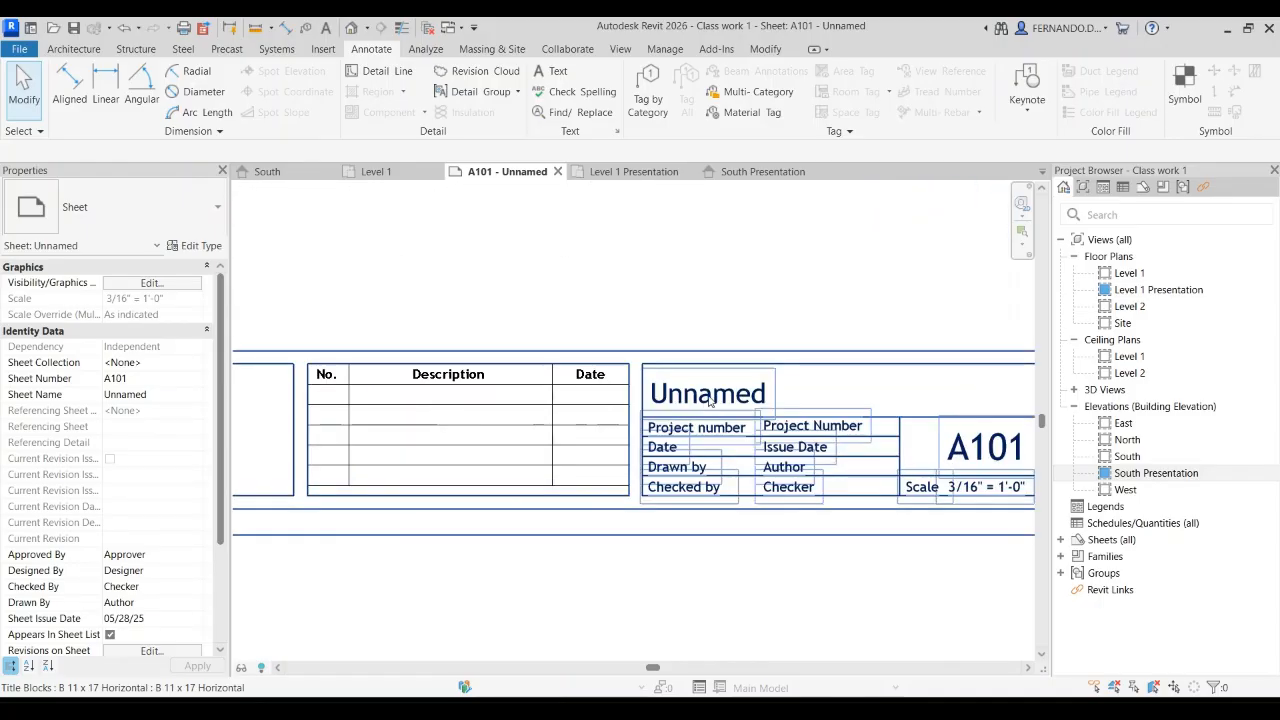
left_click(707, 398)
left_click(707, 394)
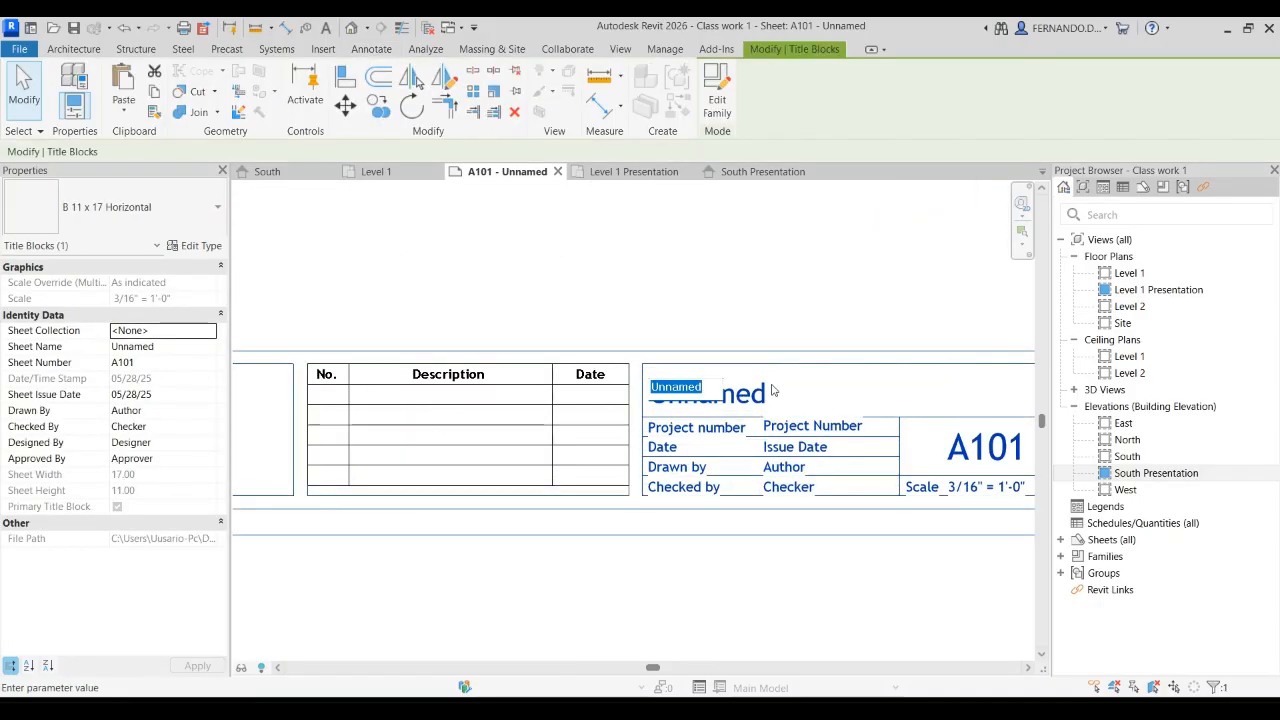
type("Classwork 01")
left_click(797, 300)
scroll(425, 430, "down", 2)
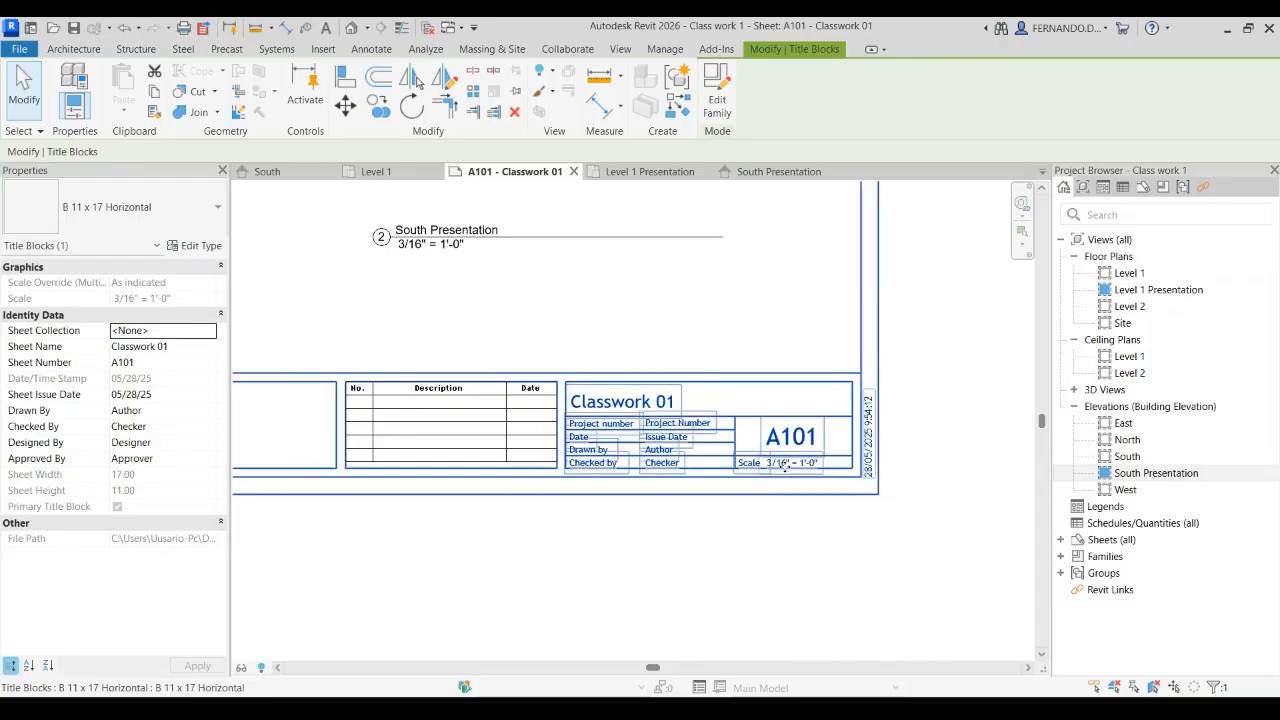
Step: Set the sheet name in the title block to "Floor plan and south elevation"
scroll(785, 465, "down", 4)
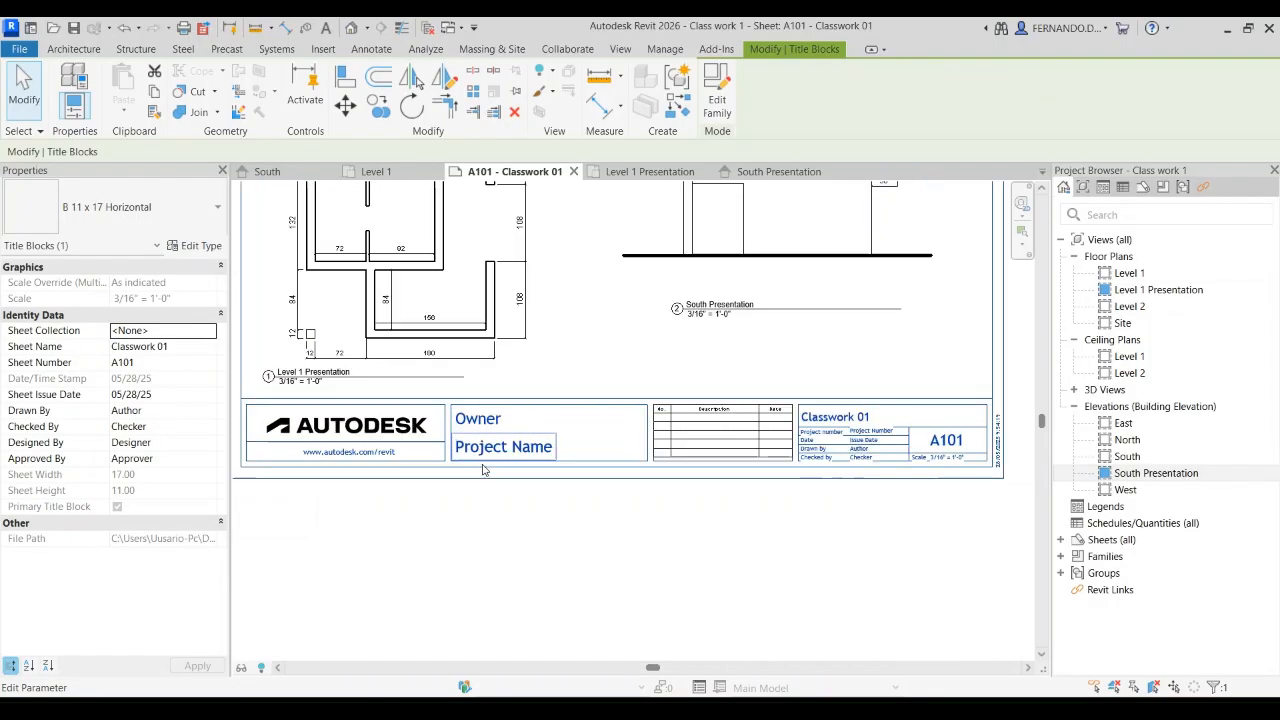
left_click(862, 419)
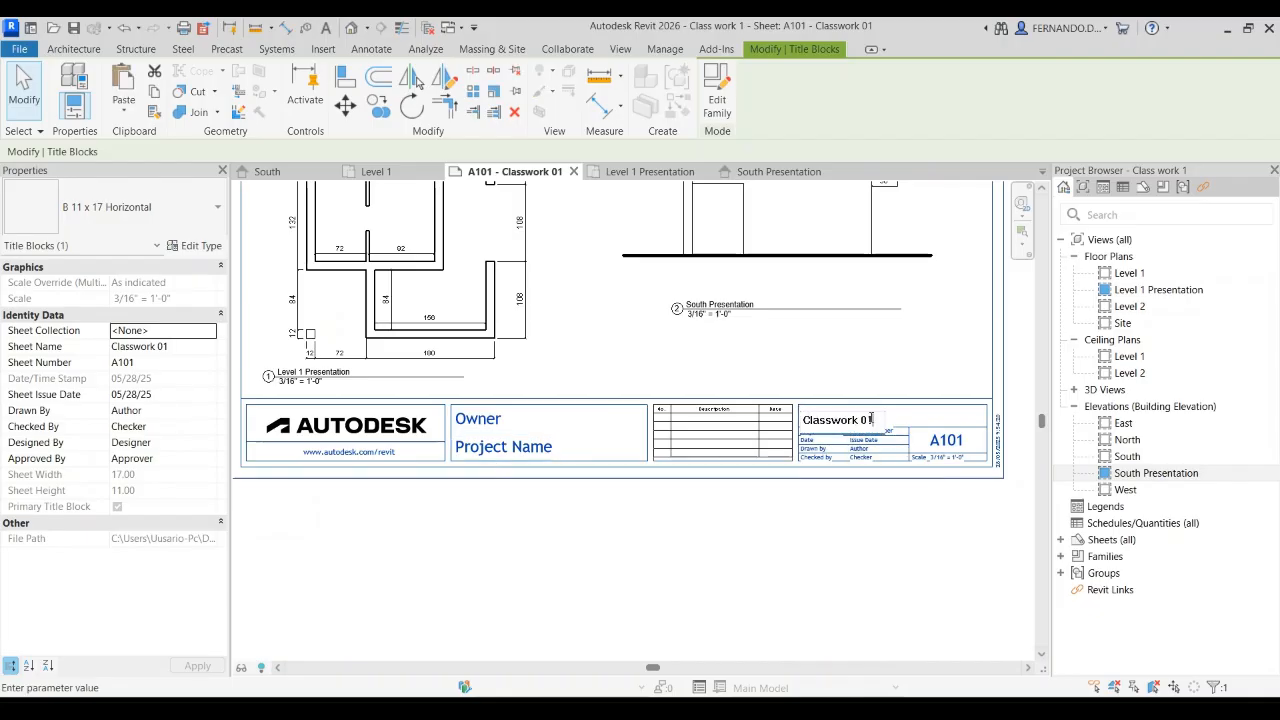
left_click_drag(871, 420, 801, 420)
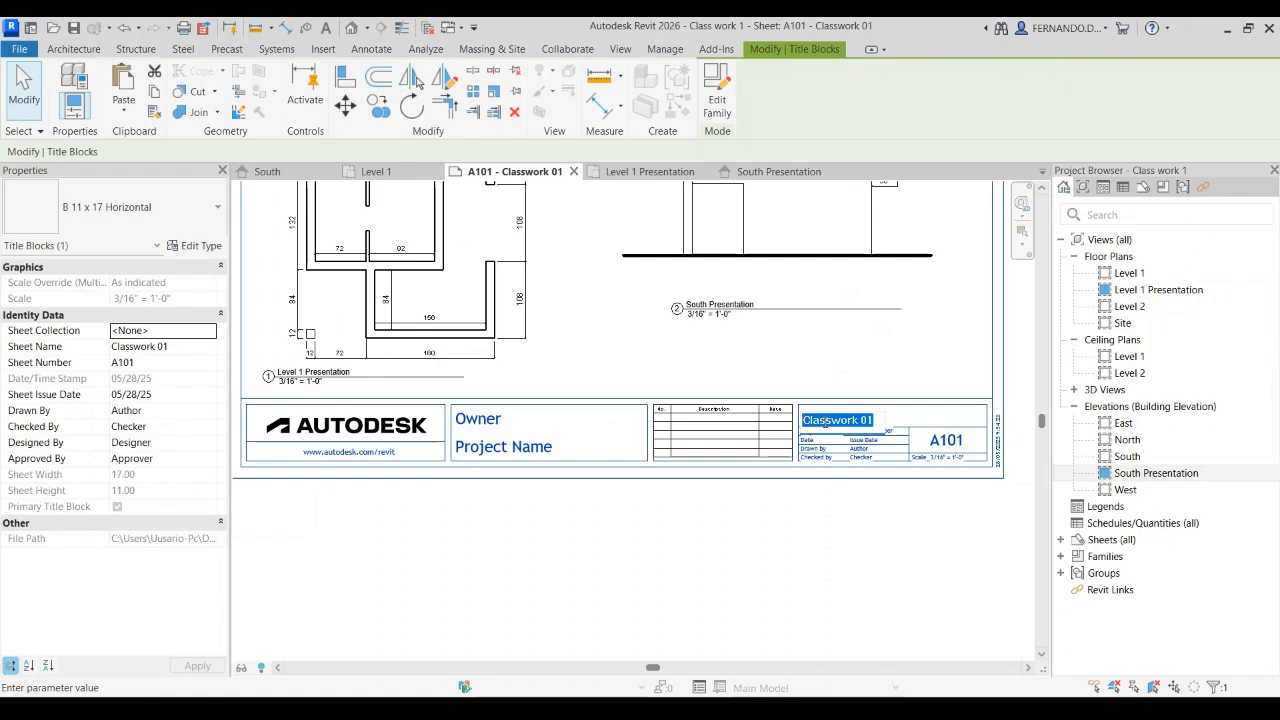
type("Floor pl")
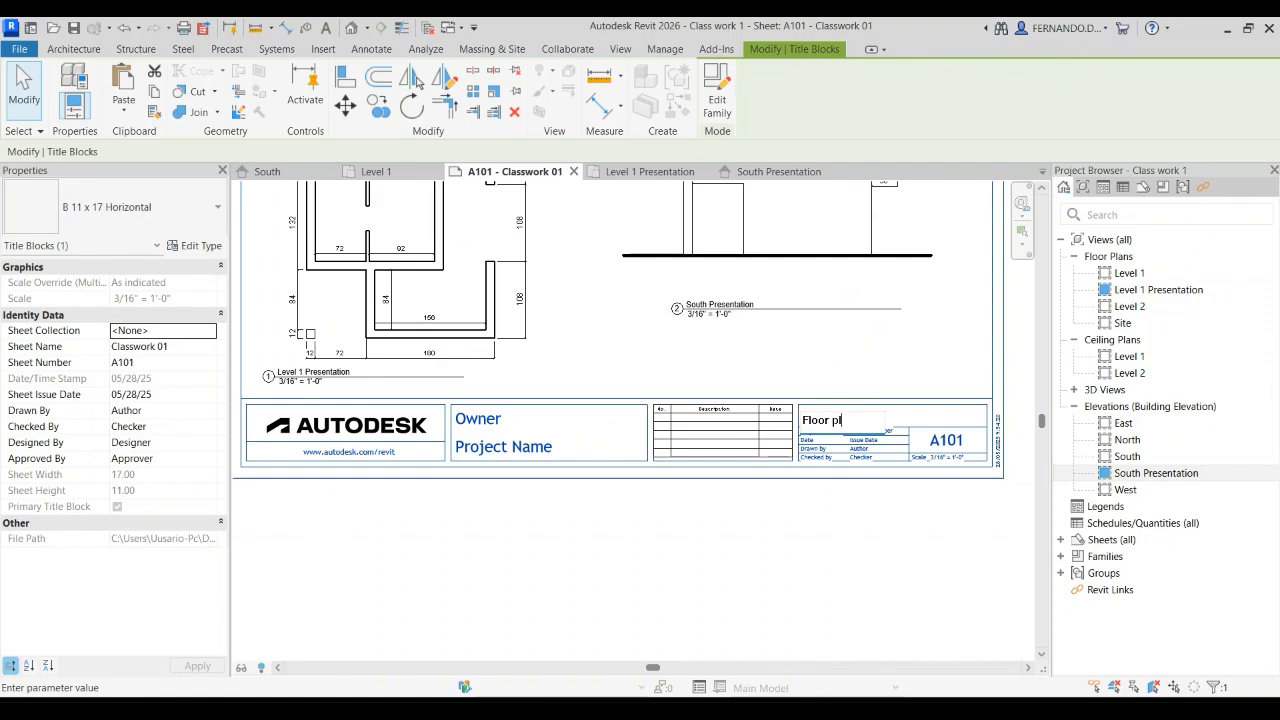
type("an and south el")
type("evation")
Step: Set the project name in the title block to "Classwork 01"
left_click(503, 446)
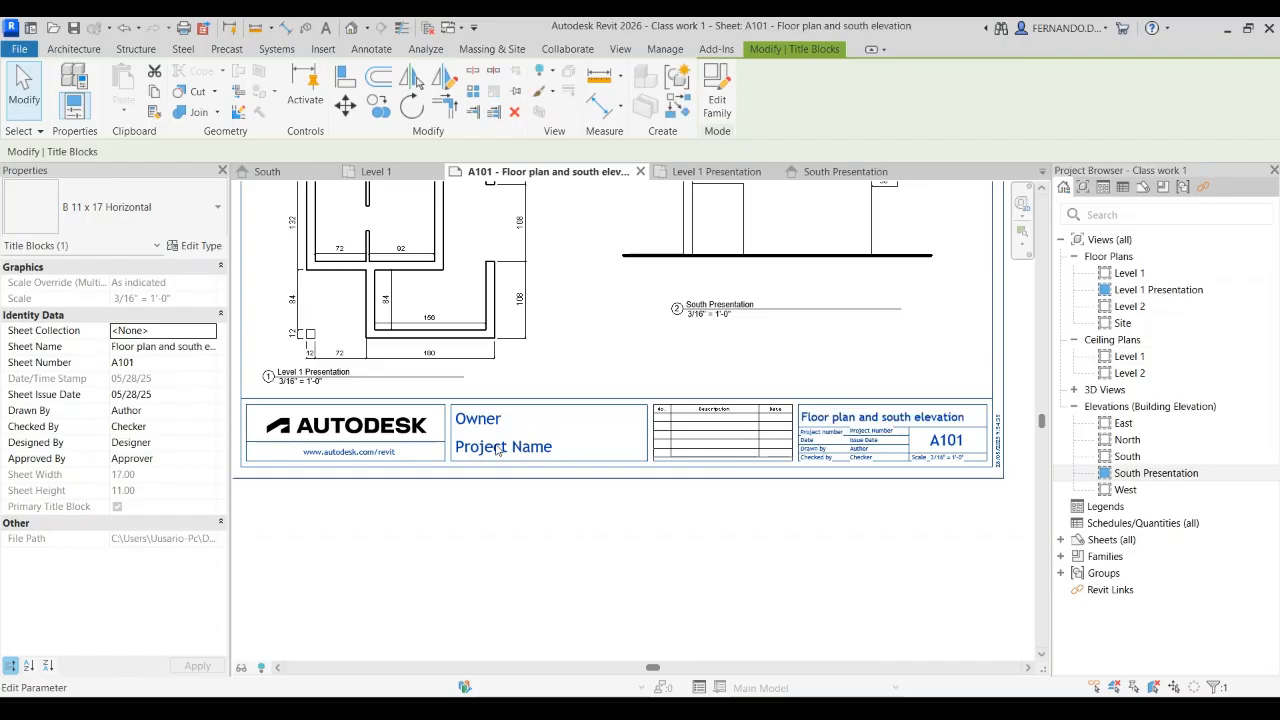
type("Classwork 01")
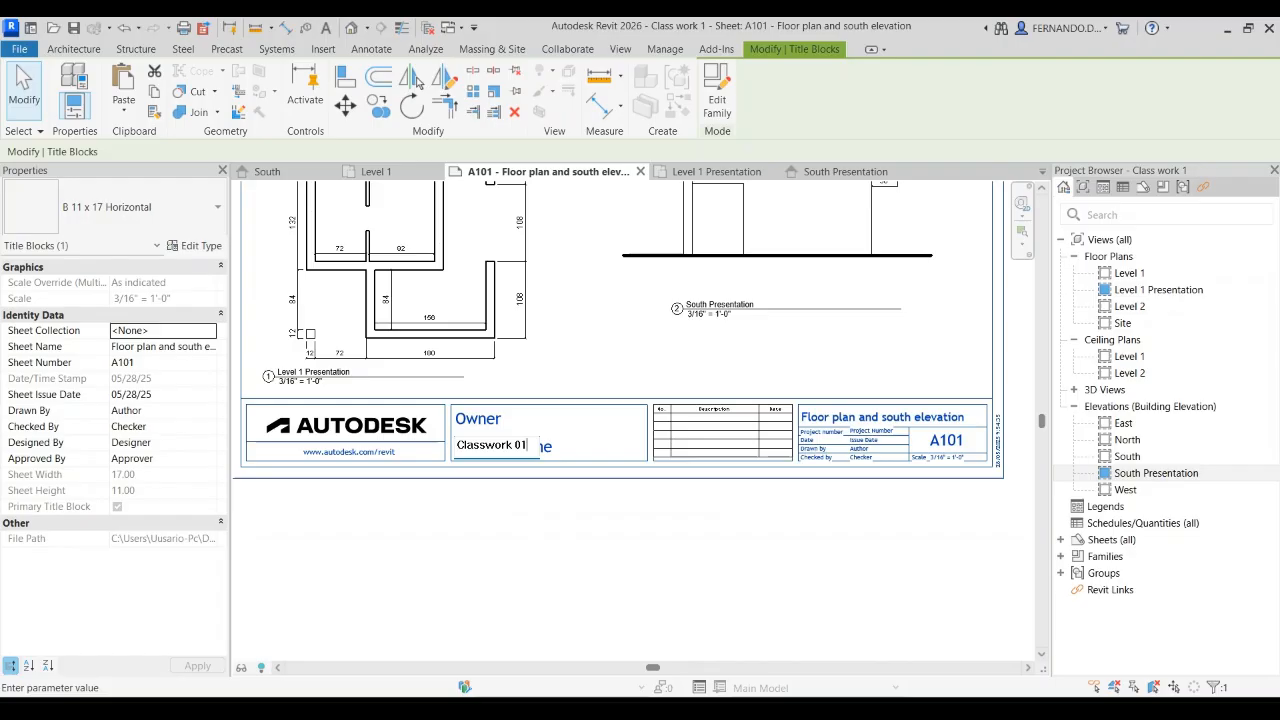
left_click(501, 555)
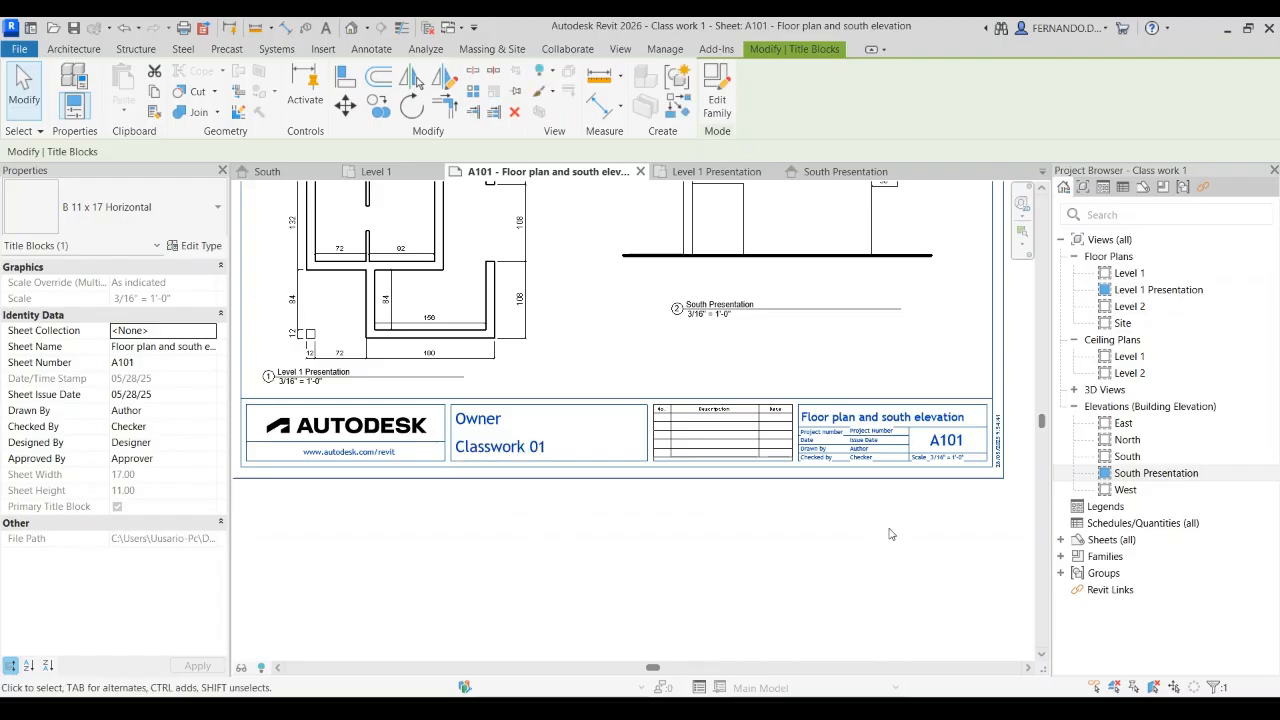
left_click(812, 594)
scroll(418, 526, "down", 2)
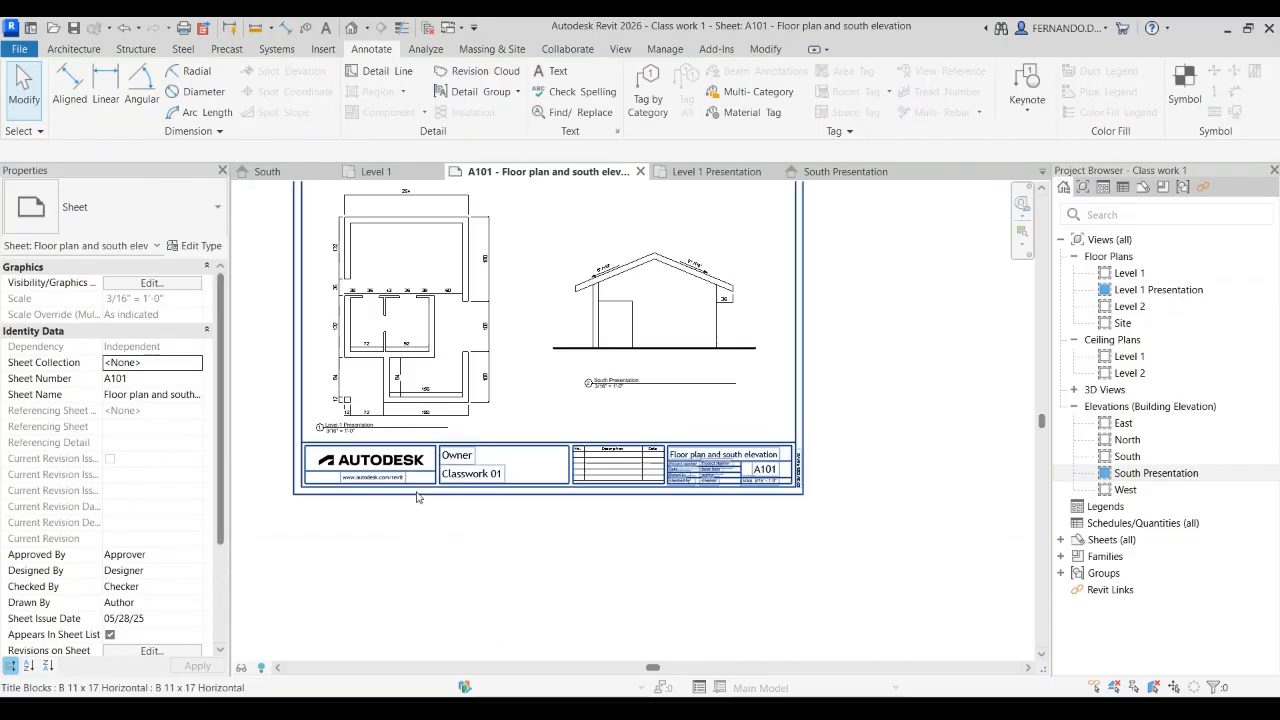
Step: Open the B 11 x 17 Horizontal title block family for editing and bring its whole layout into view
scroll(370, 490, "up", 2)
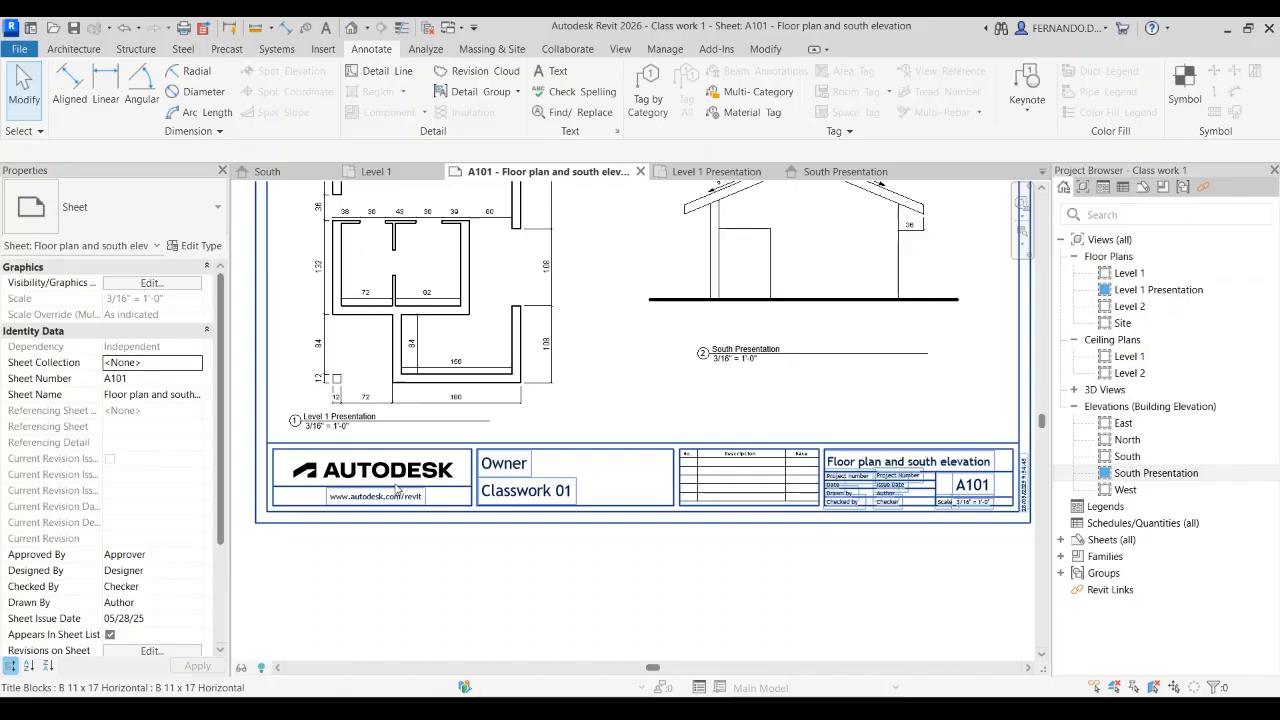
scroll(397, 462, "down", 3)
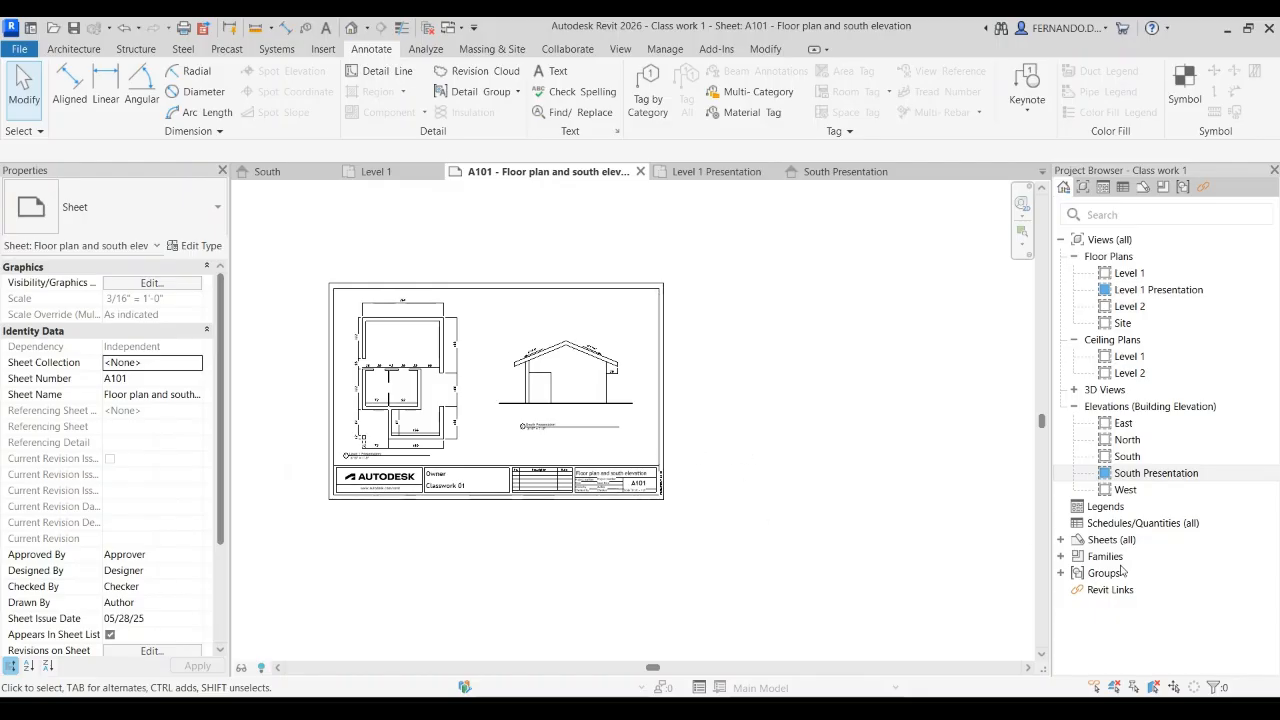
double_click(643, 287)
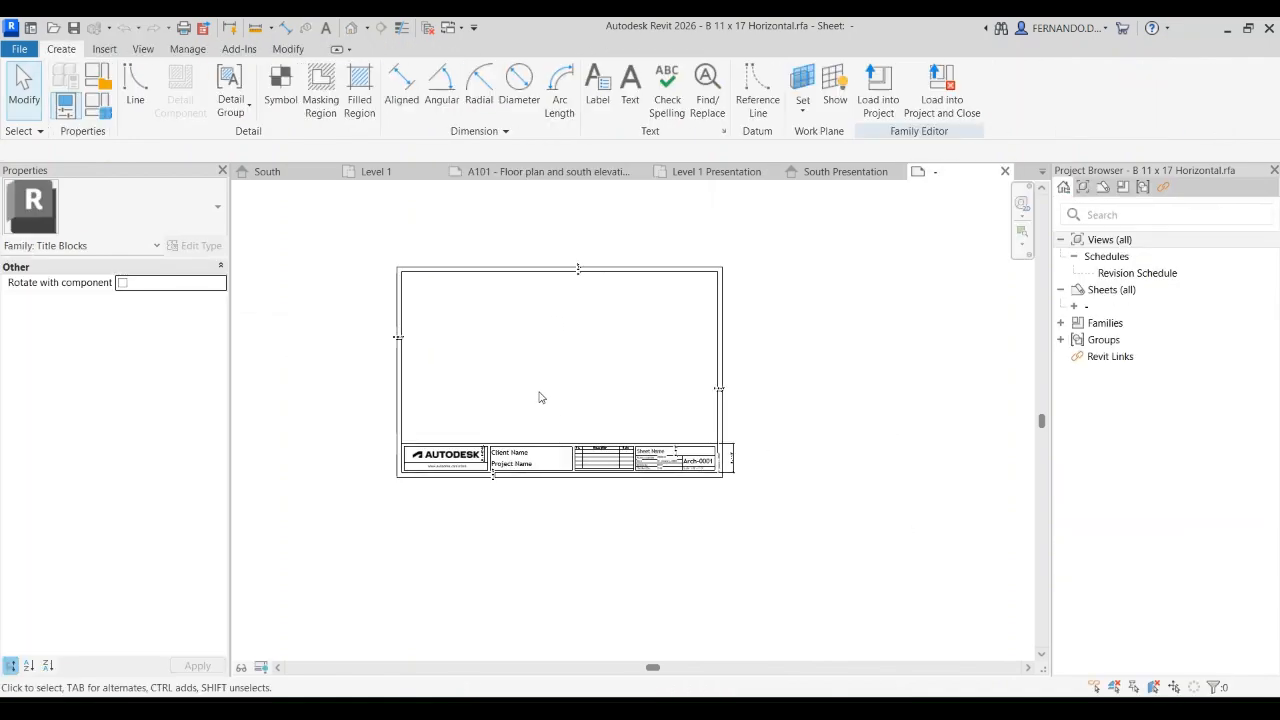
scroll(698, 413, "up", 1)
scroll(551, 377, "down", 1)
scroll(545, 467, "up", 1)
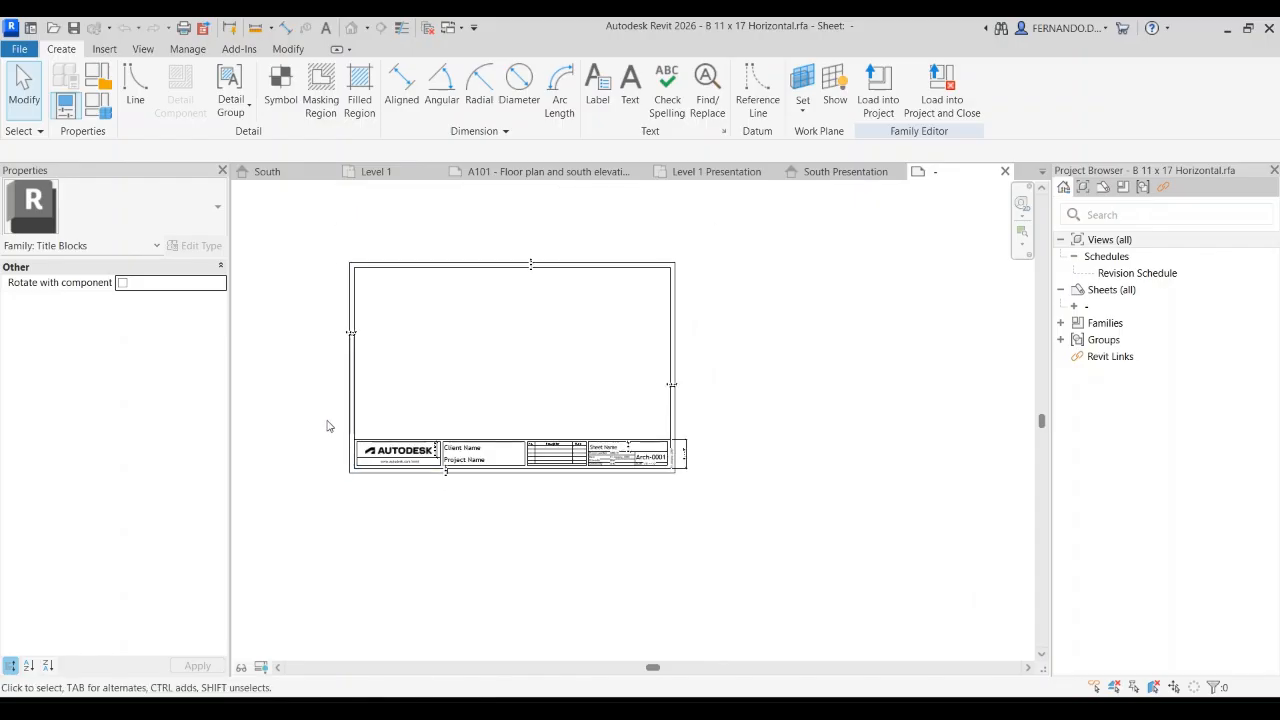
Step: Move the title strip with its logo, text fields and revision table straight down, leaving the frame's two bottom lines out of the selection
left_click_drag(326, 426, 729, 494)
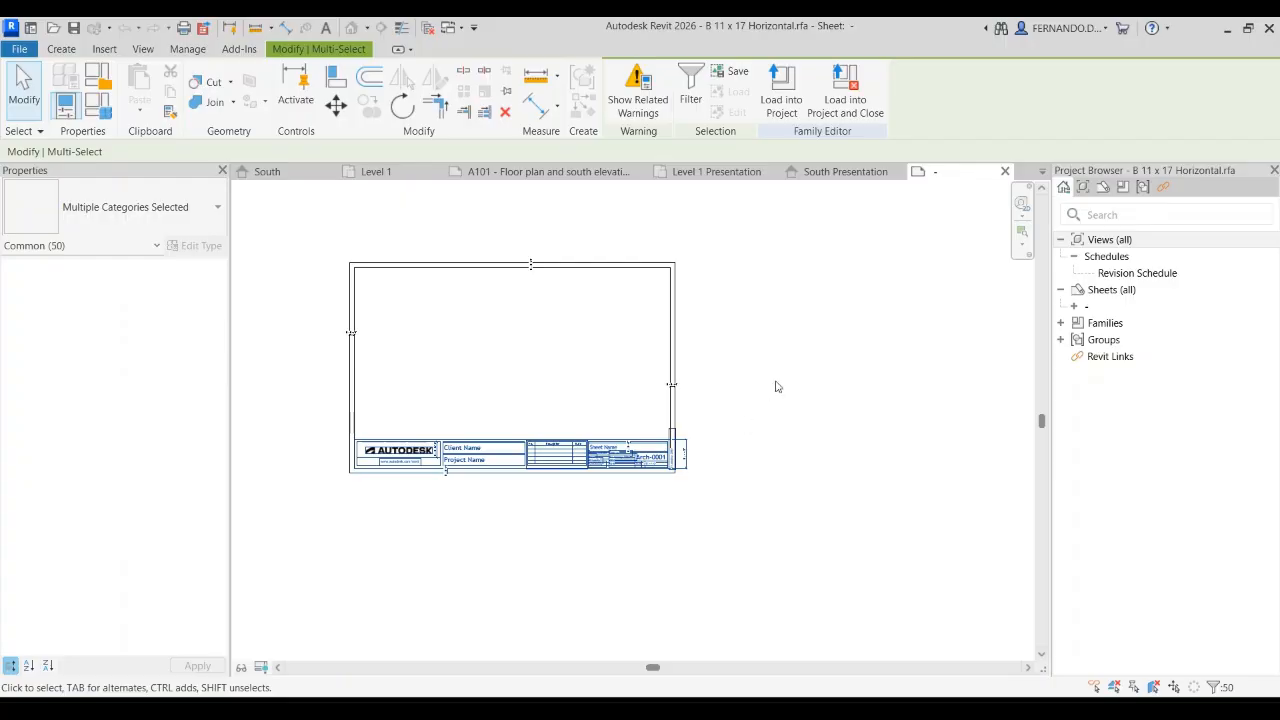
scroll(773, 393, "down", 1)
scroll(512, 479, "up", 6)
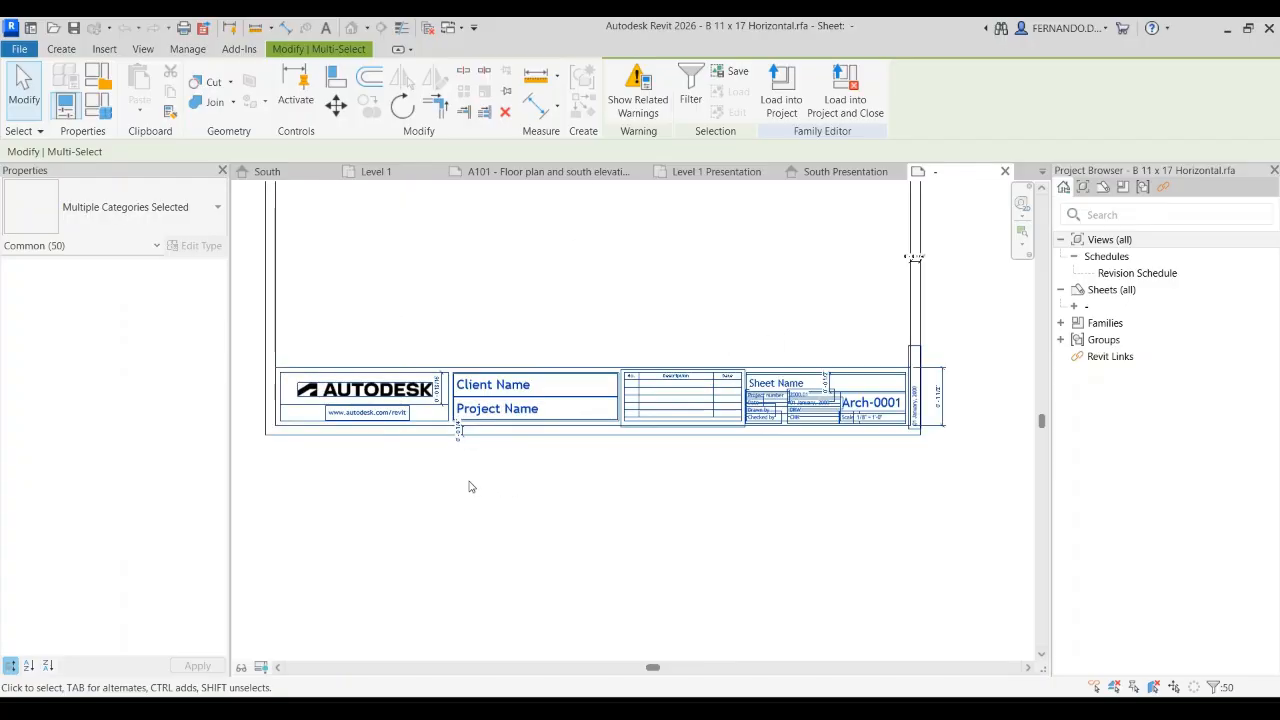
left_click(380, 433, "shift")
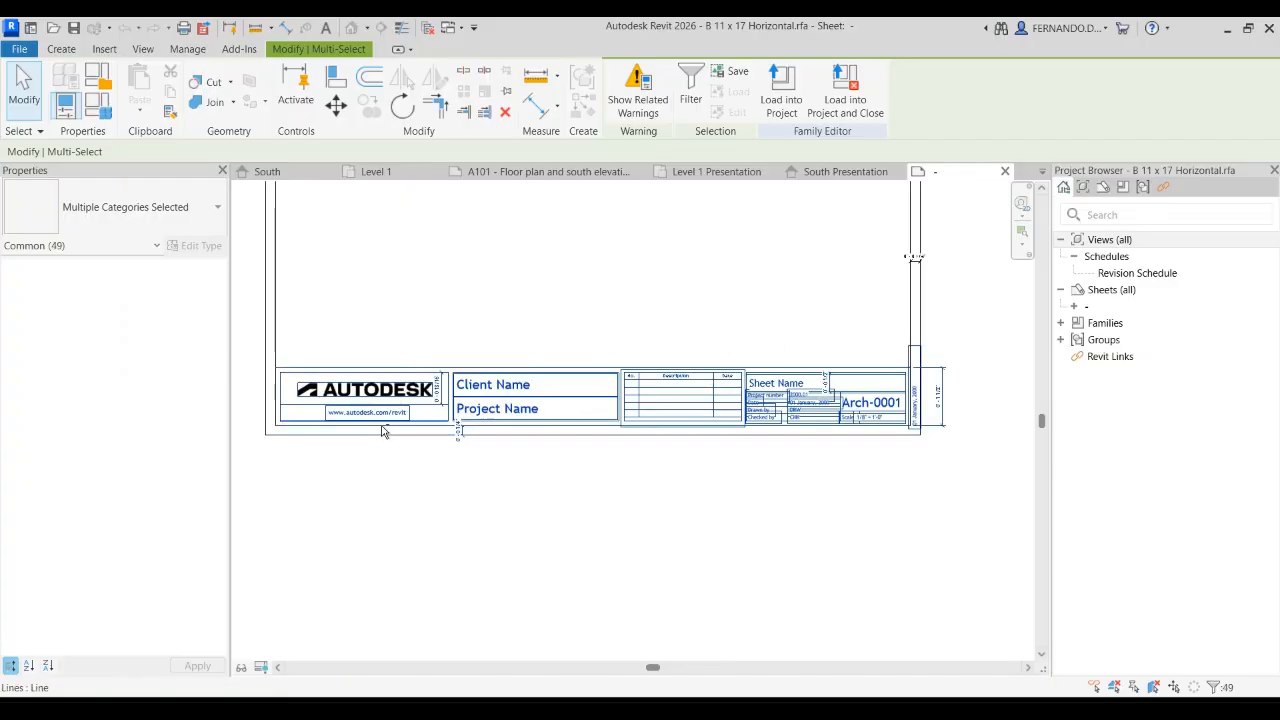
left_click(382, 431, "shift")
scroll(369, 497, "down", 2)
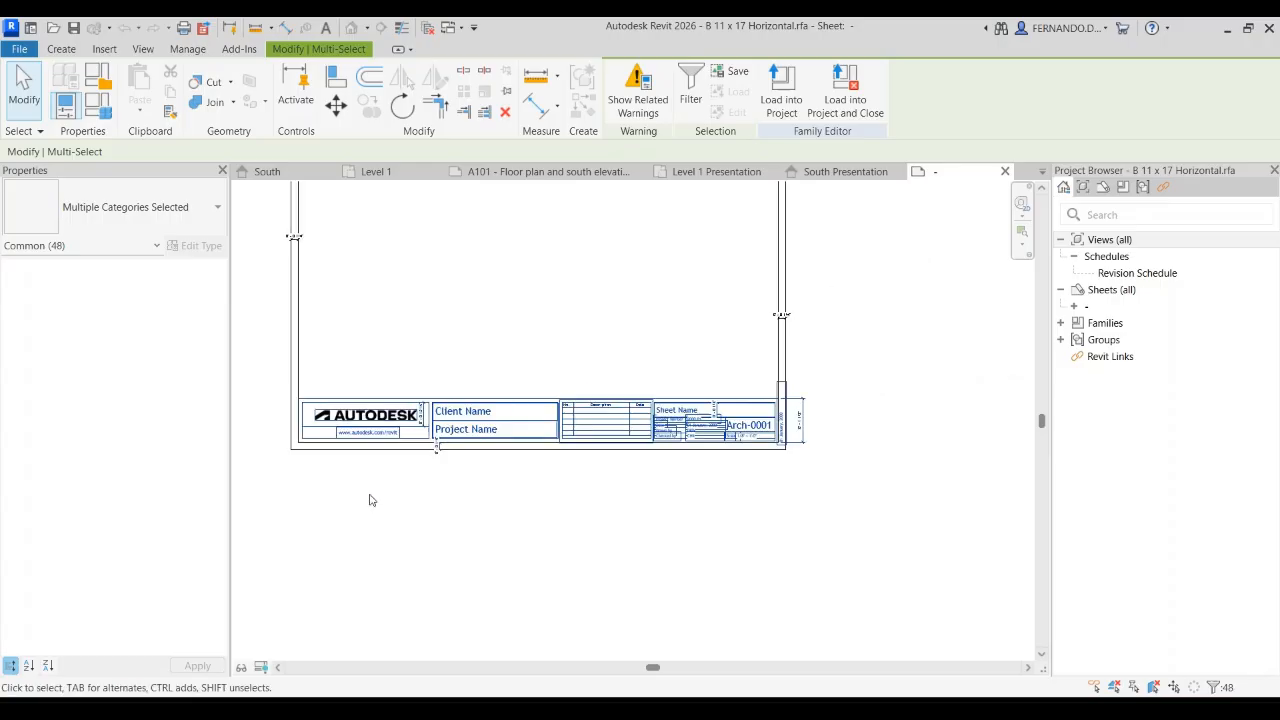
left_click(336, 104)
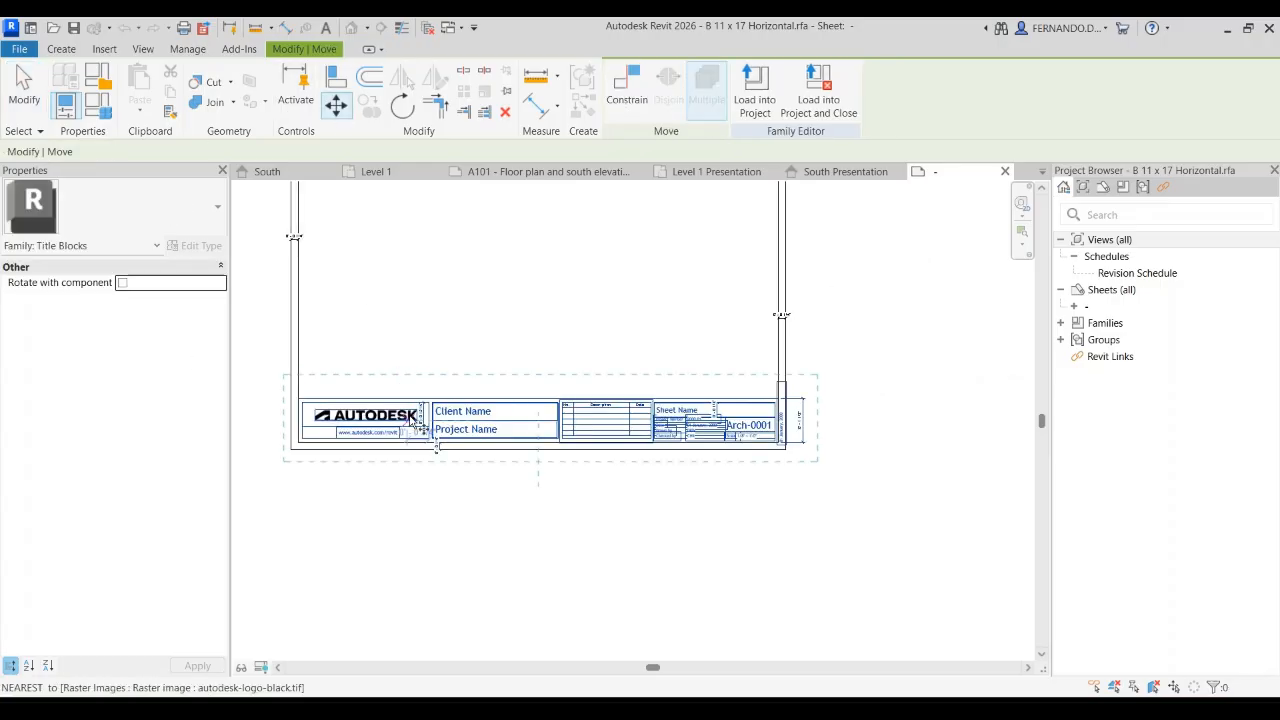
left_click(428, 409)
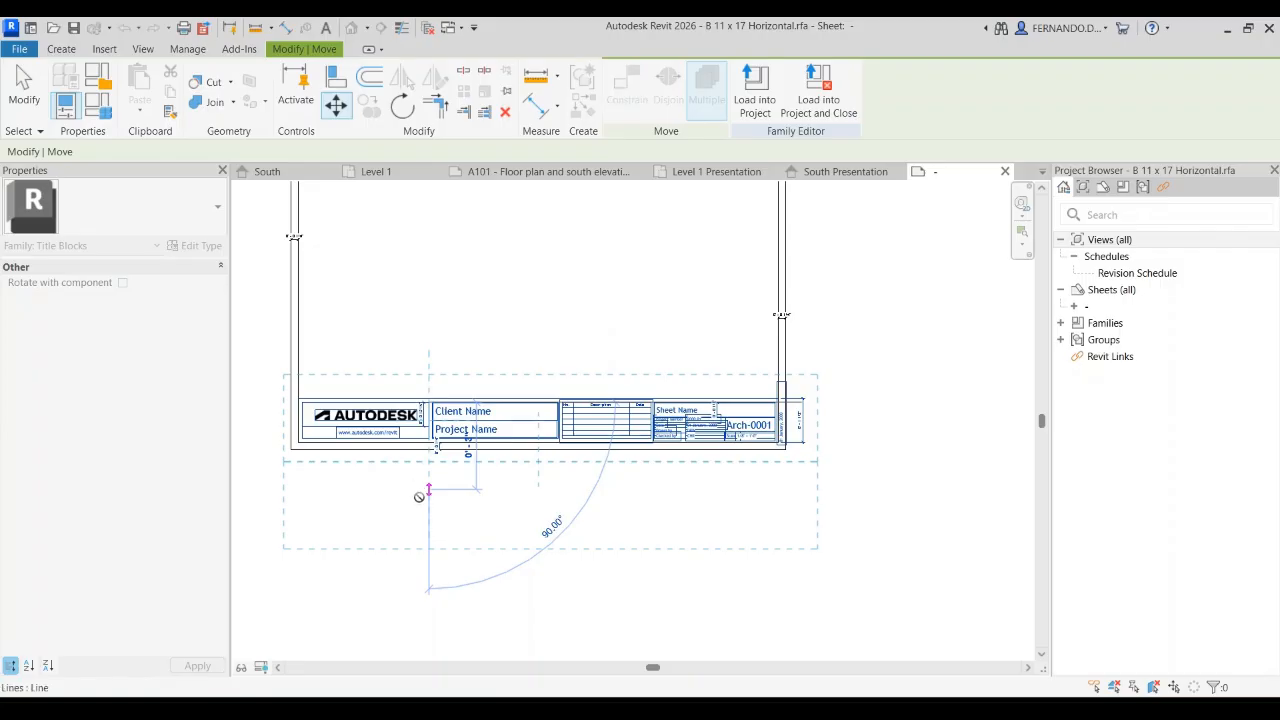
left_click(428, 496)
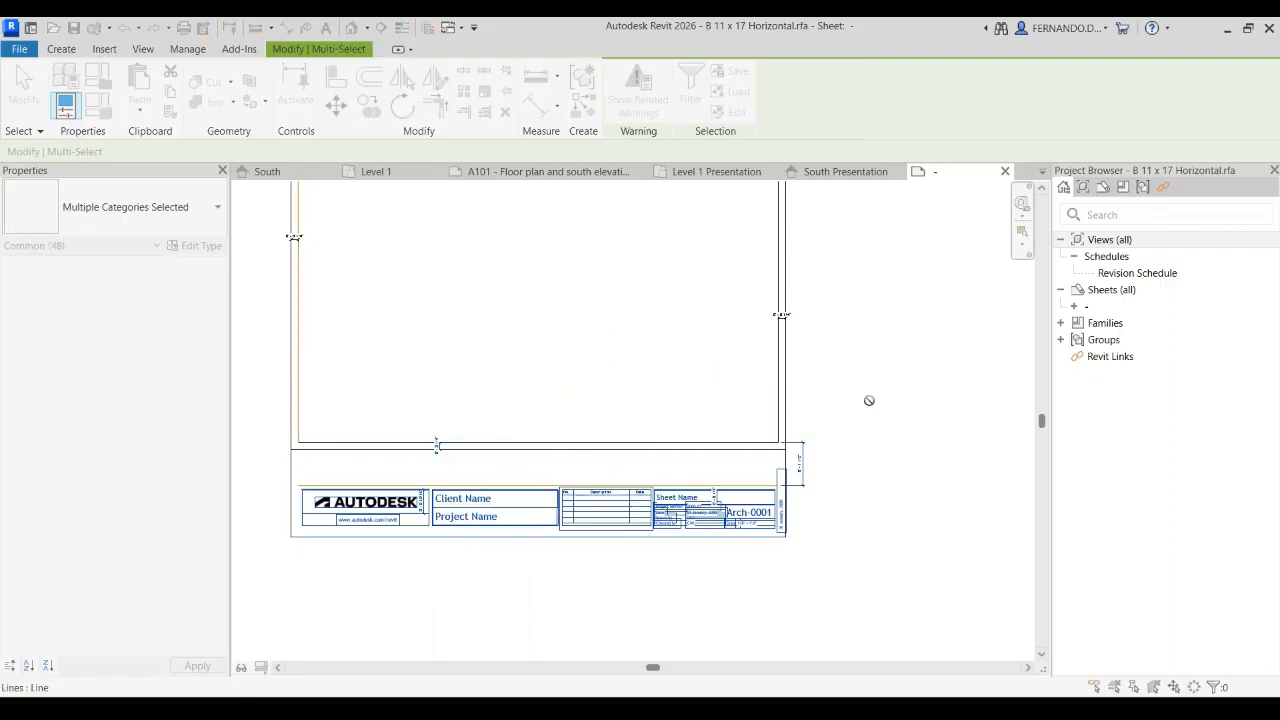
left_click(880, 450)
Step: Rotate the sheet frame lines 90° clockwise about a point above the frame, leaving the title strip in place
scroll(688, 442, "down", 5)
scroll(667, 393, "up", 1)
left_click_drag(427, 471, 826, 237)
left_click_drag(775, 316, 340, 208)
left_click_drag(808, 473, 395, 236)
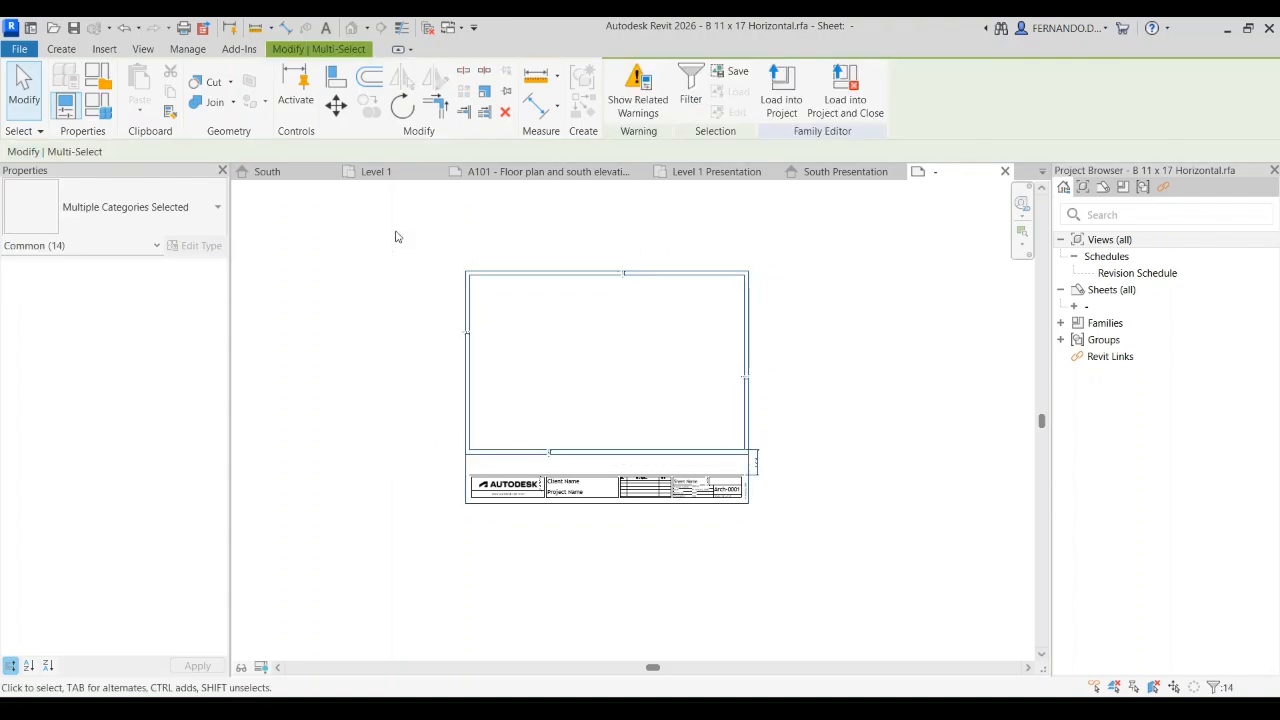
left_click(402, 106)
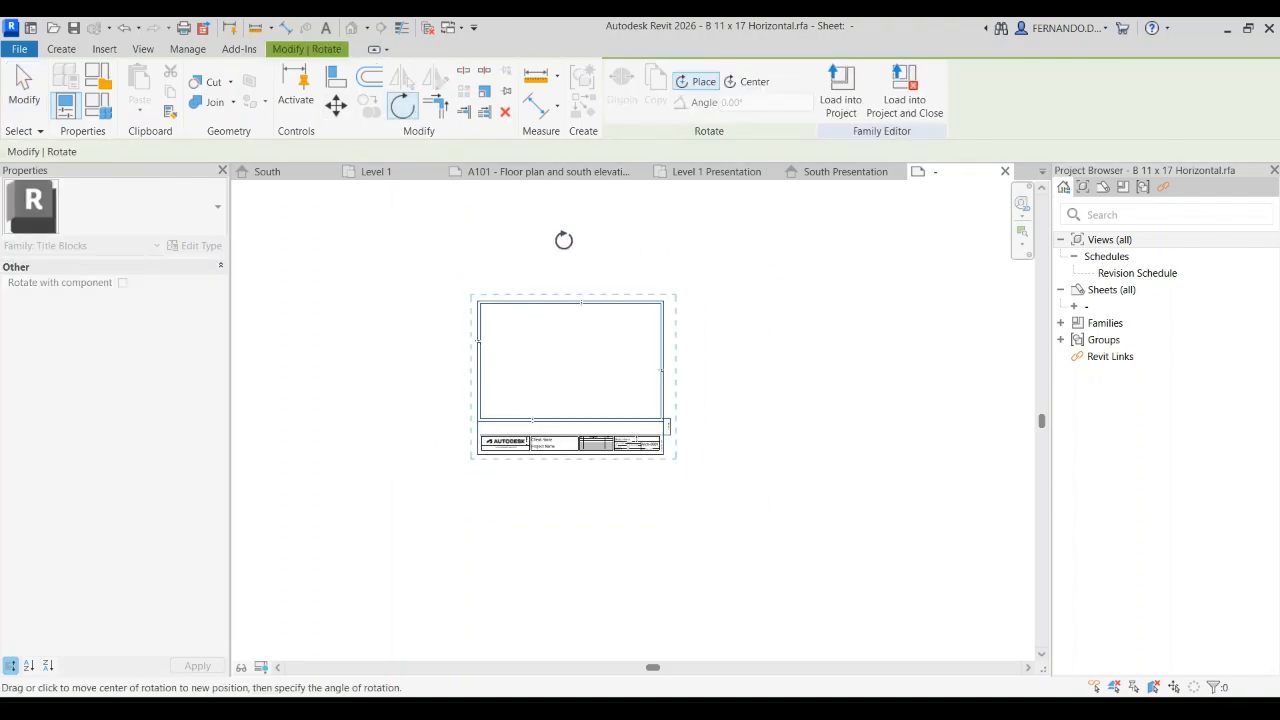
left_click(566, 246)
left_click(566, 508)
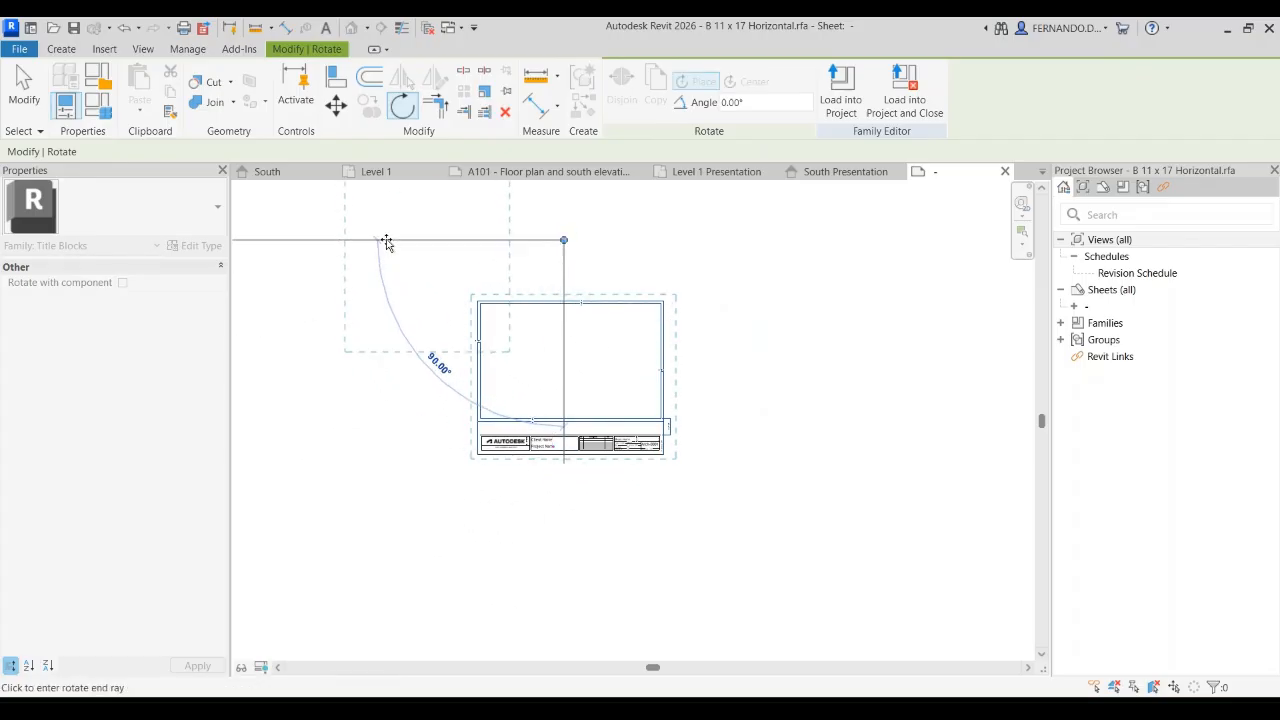
left_click(386, 243)
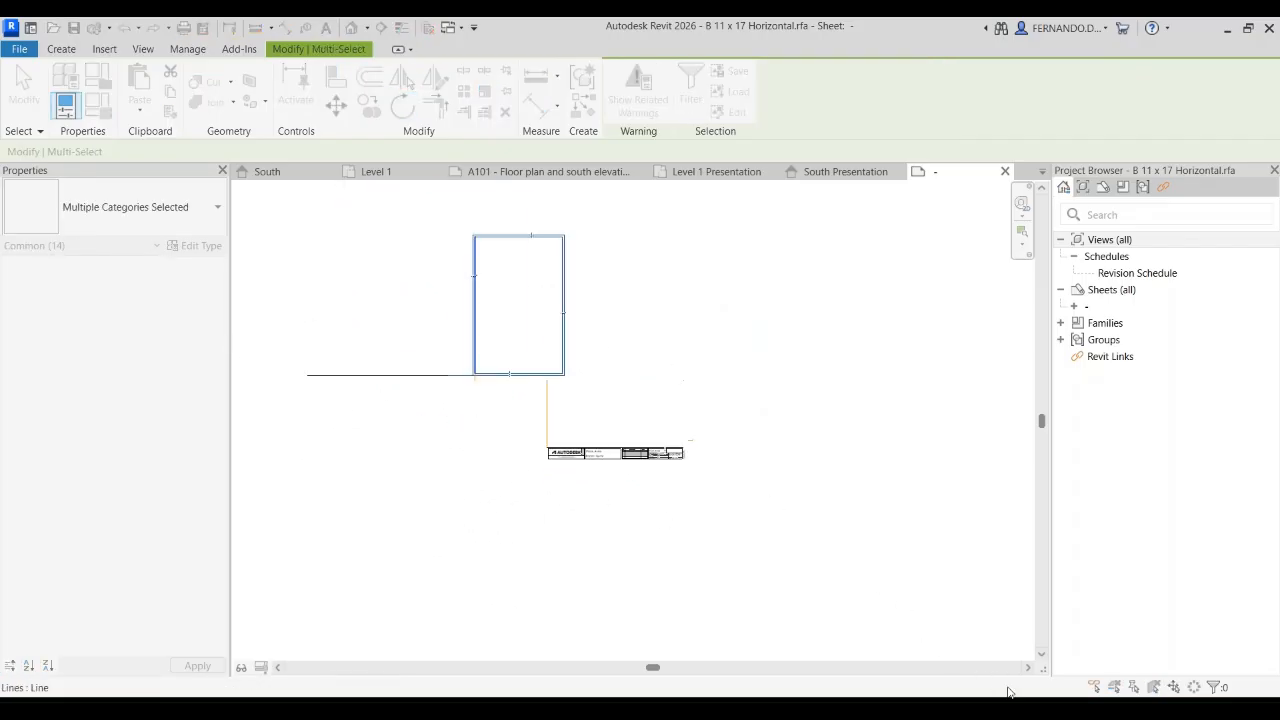
Step: Inspect the rotated sheet frame and the 1' - 5" horizontal line extending beyond its lower corner
scroll(417, 323, "up", 2)
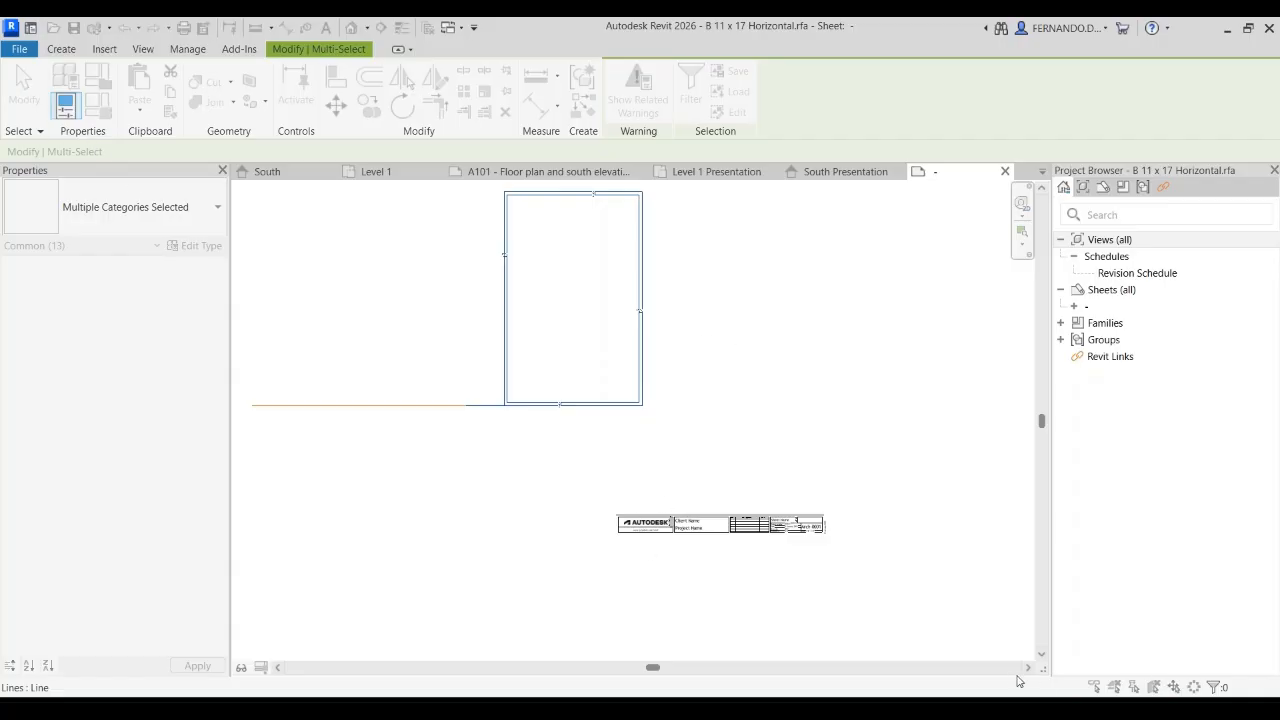
scroll(700, 470, "down", 3)
left_click(519, 445)
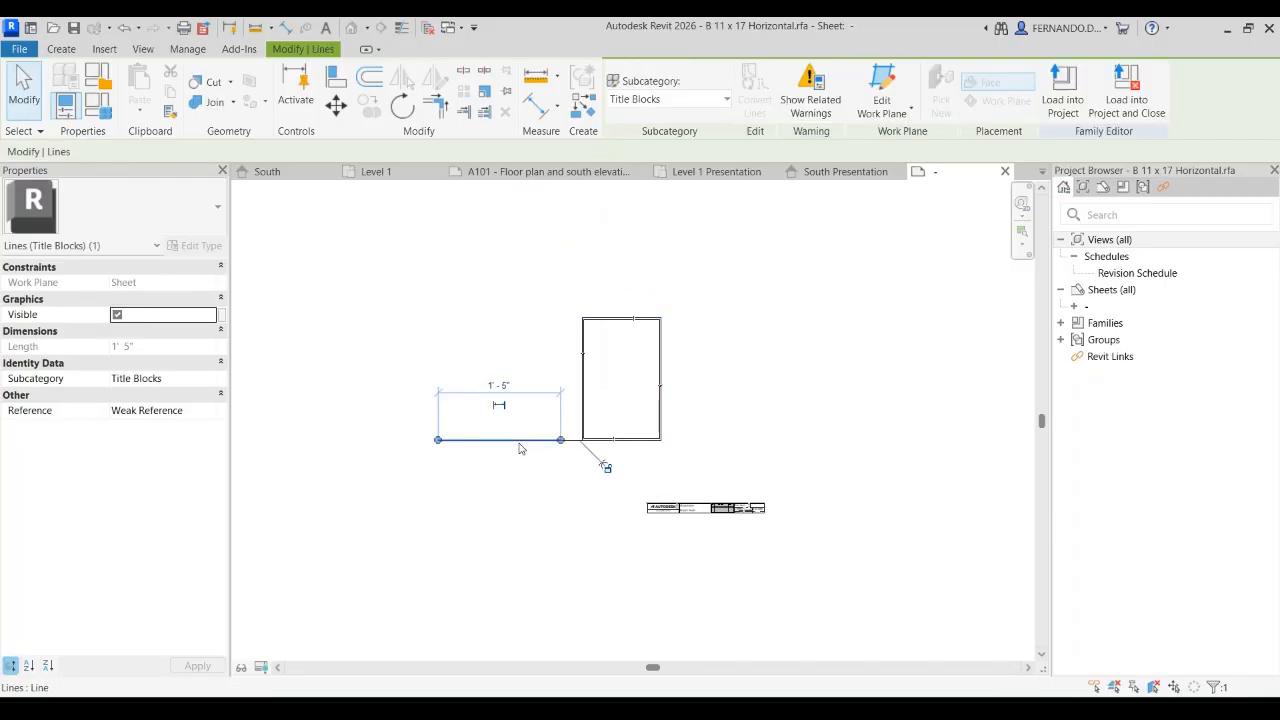
left_click(575, 486)
scroll(617, 424, "up", 2)
scroll(610, 440, "up", 2)
scroll(575, 480, "down", 1)
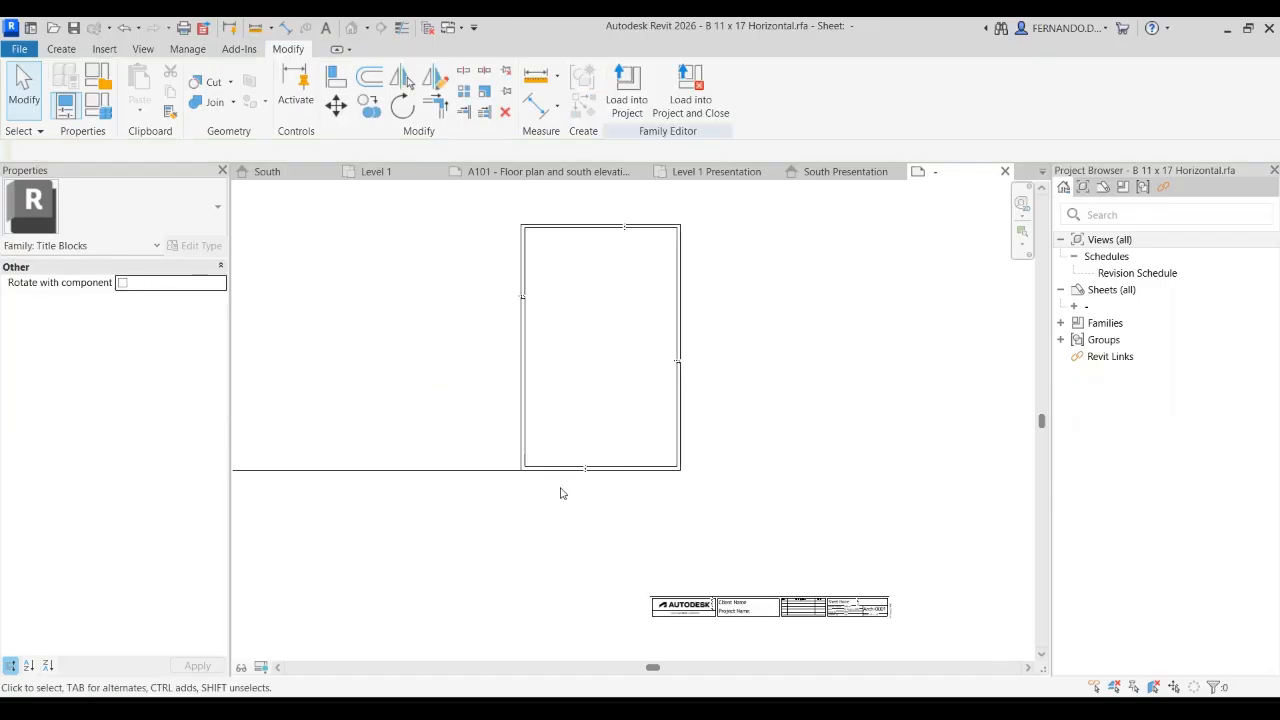
Step: Move the Client Name and Project Name labels from the title strip to the inside of the rotated frame's lower-left corner
scroll(595, 363, "down", 3)
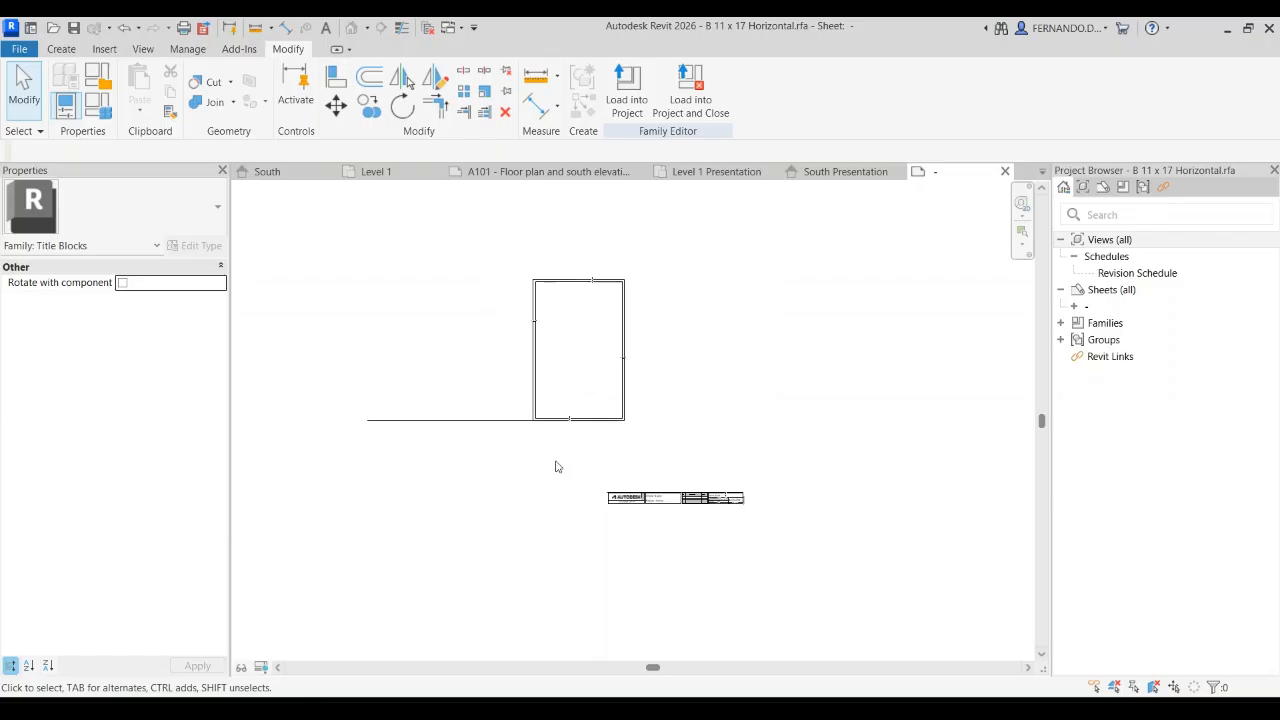
scroll(723, 469, "down", 2)
scroll(700, 440, "up", 6)
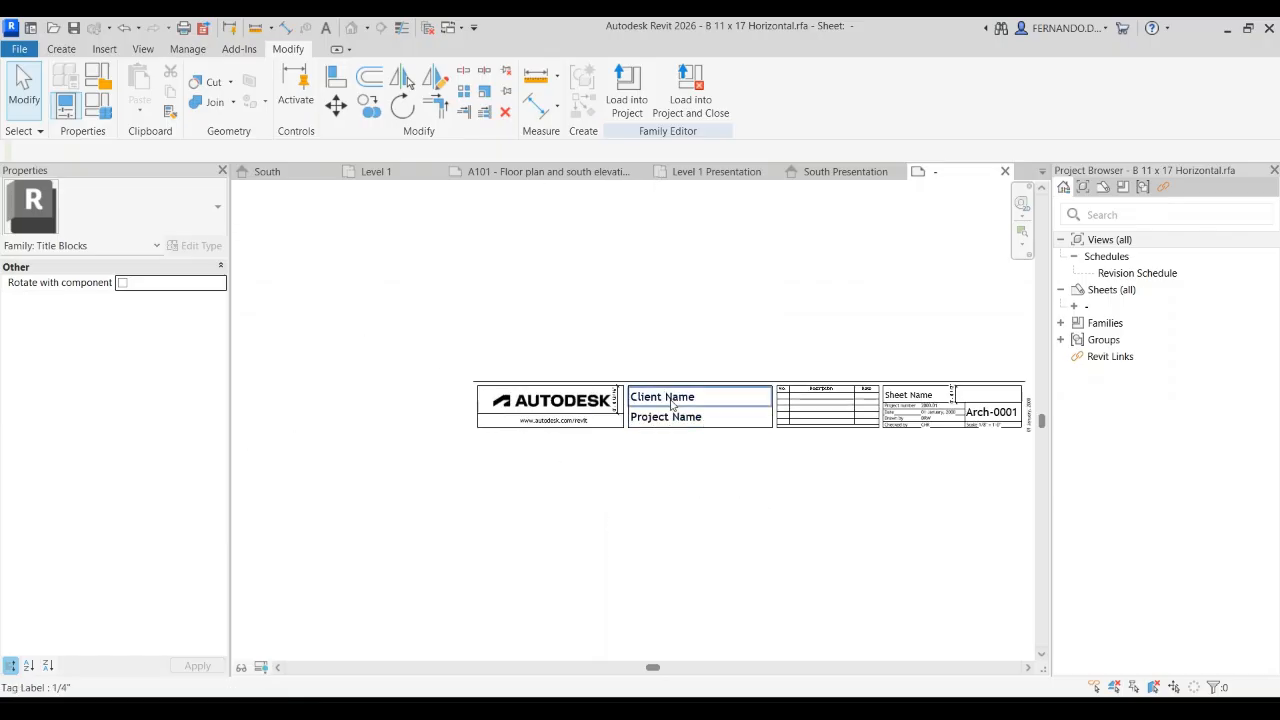
left_click(675, 400)
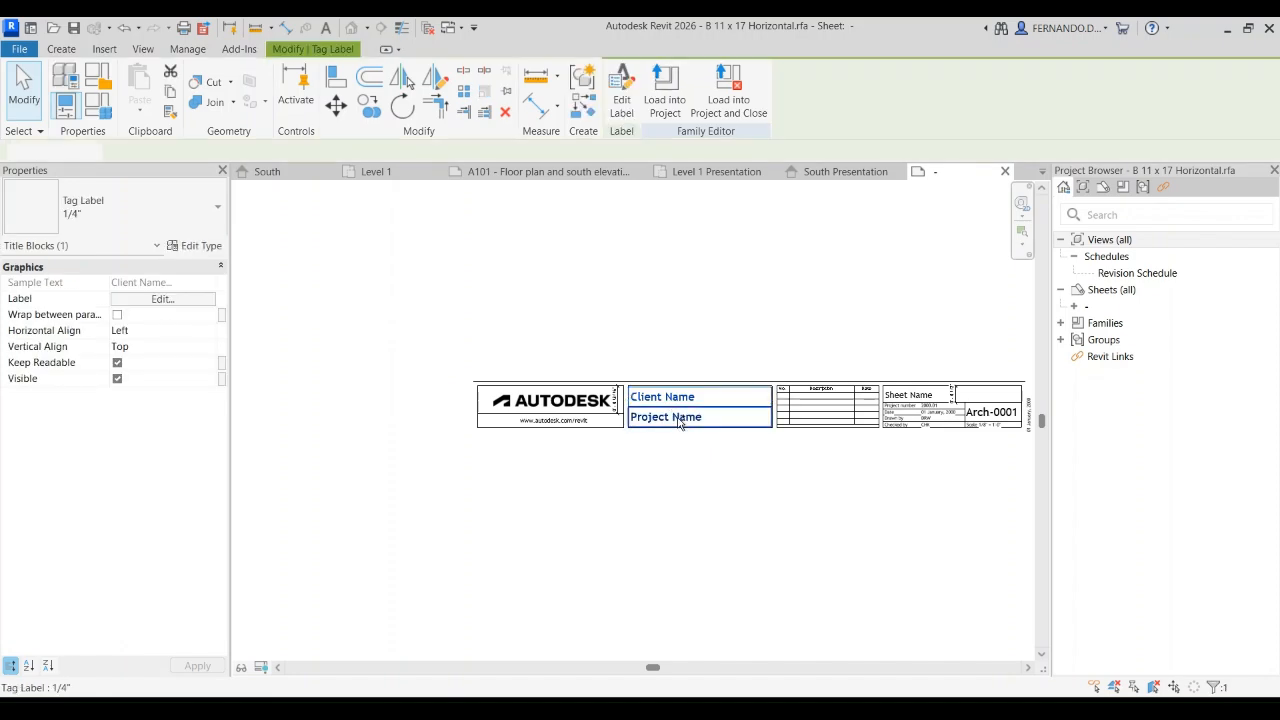
left_click(676, 420, "ctrl")
scroll(535, 363, "down", 2)
left_click(336, 105)
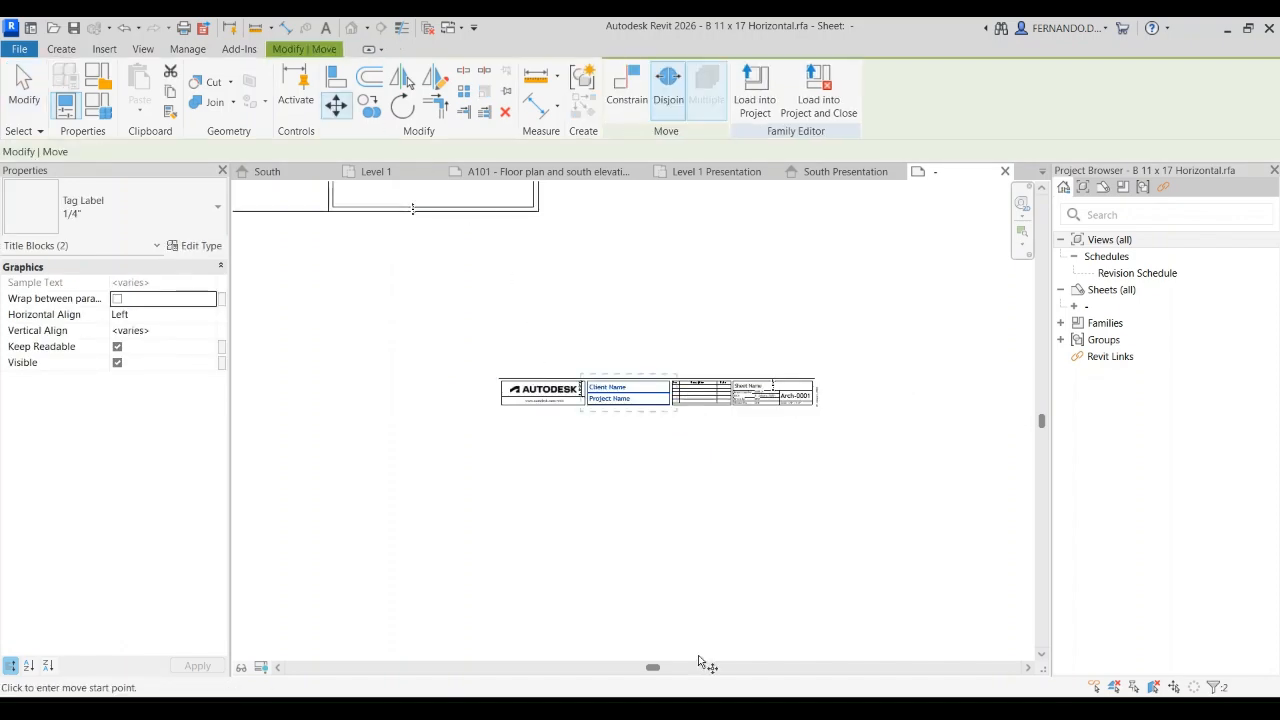
scroll(690, 648, "down", 3)
scroll(628, 458, "up", 2)
left_click(640, 490)
scroll(486, 337, "up", 4)
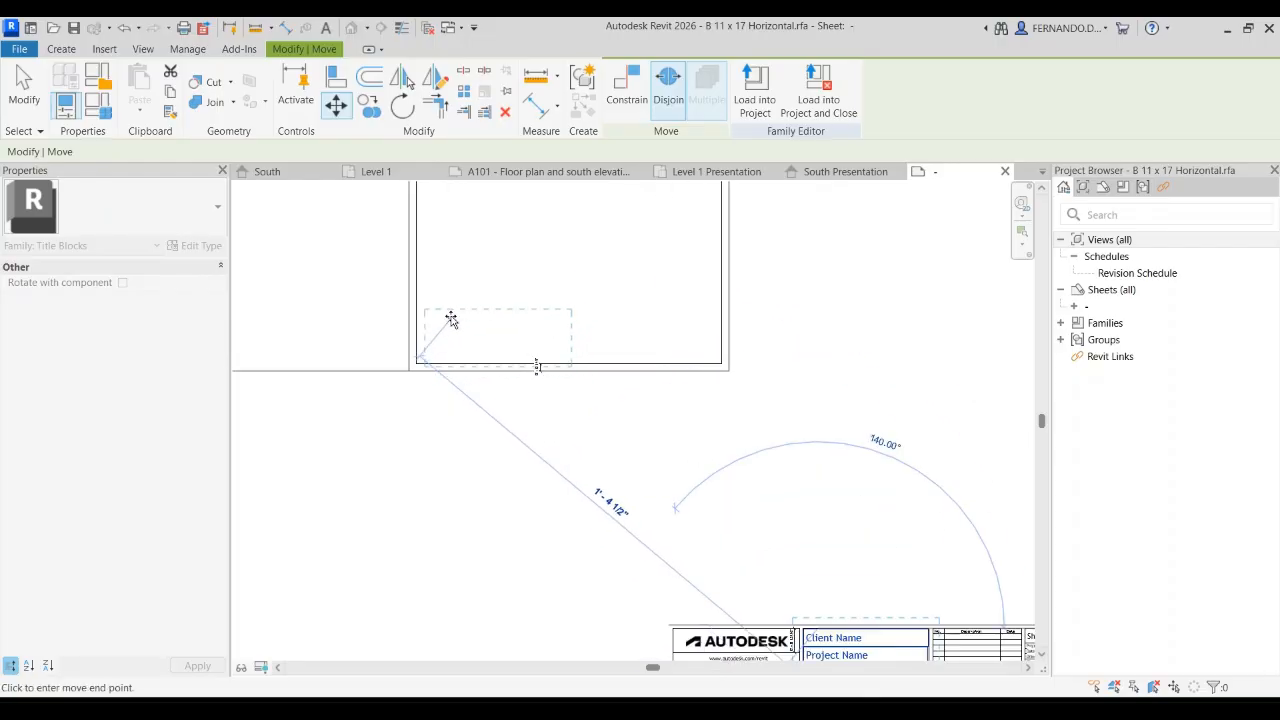
left_click(449, 318)
scroll(863, 557, "down", 3)
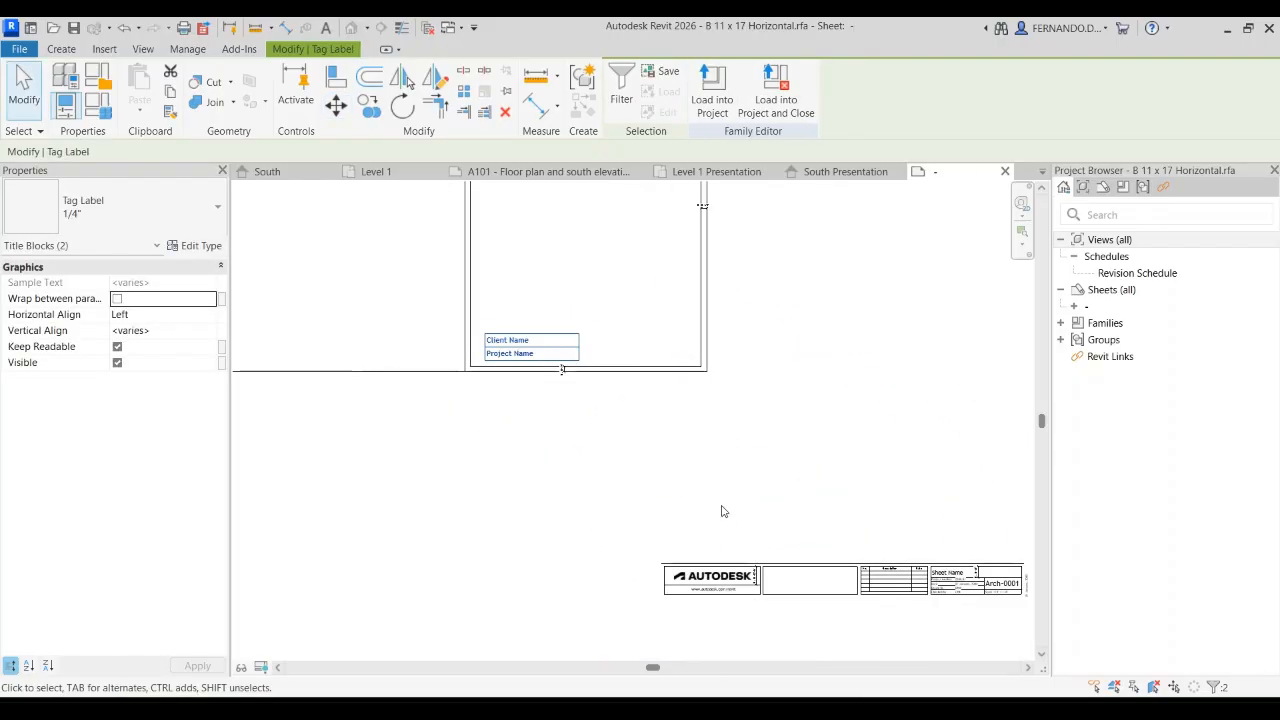
Step: Move the Sheet Name and Arch-0001 sheet number labels from the title strip to the inside of the frame's lower-right corner
scroll(830, 540, "up", 2)
scroll(872, 595, "up", 1)
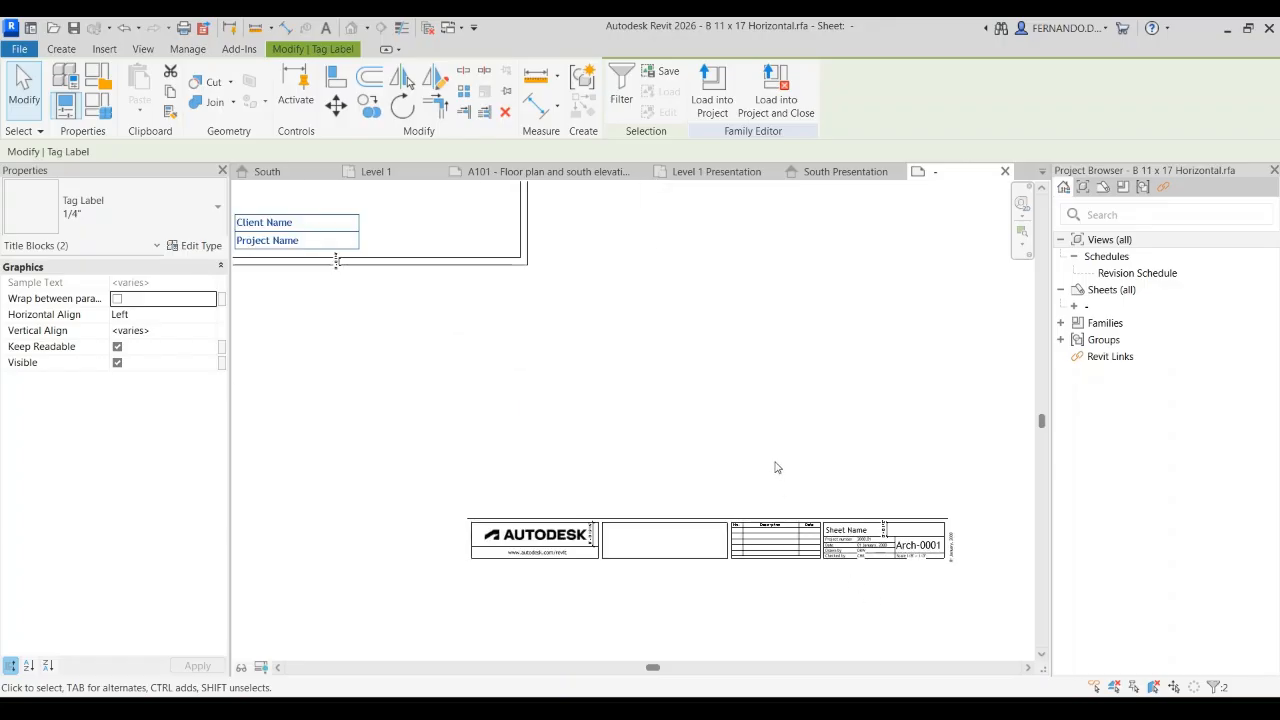
scroll(700, 430, "down", 3)
scroll(766, 470, "up", 5)
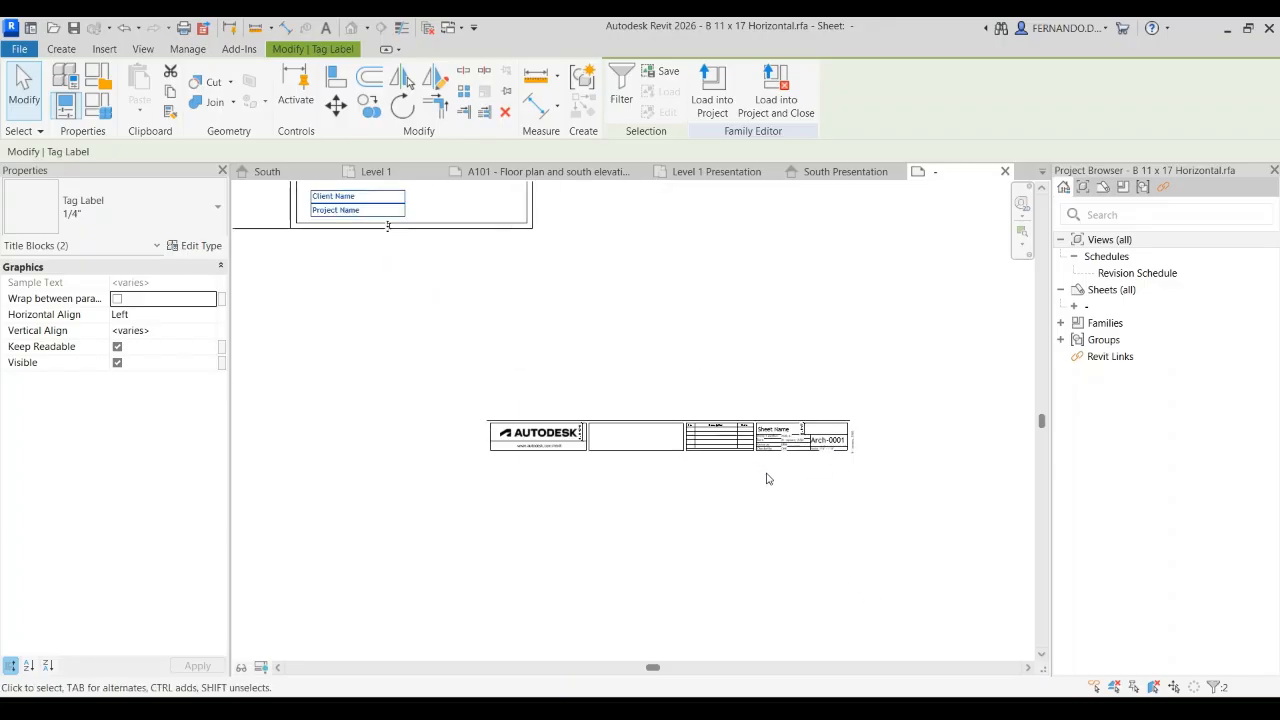
scroll(777, 451, "up", 1)
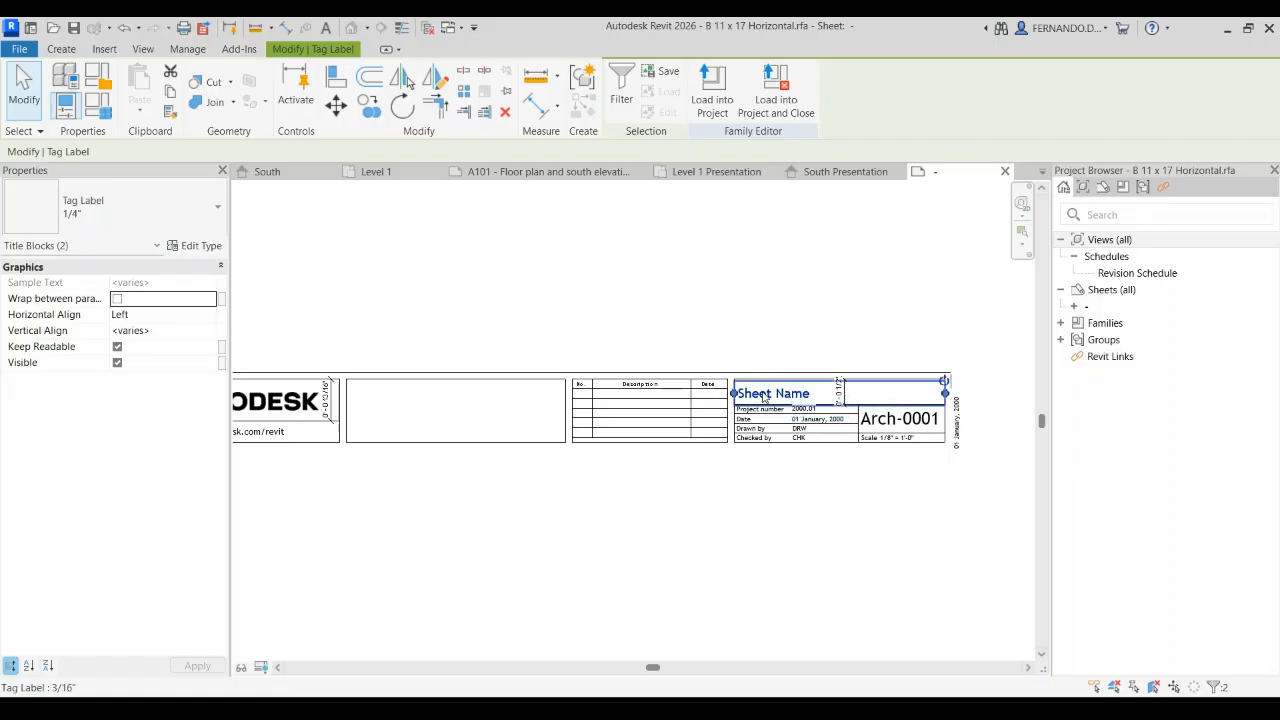
left_click(767, 396)
left_click(912, 420, "ctrl")
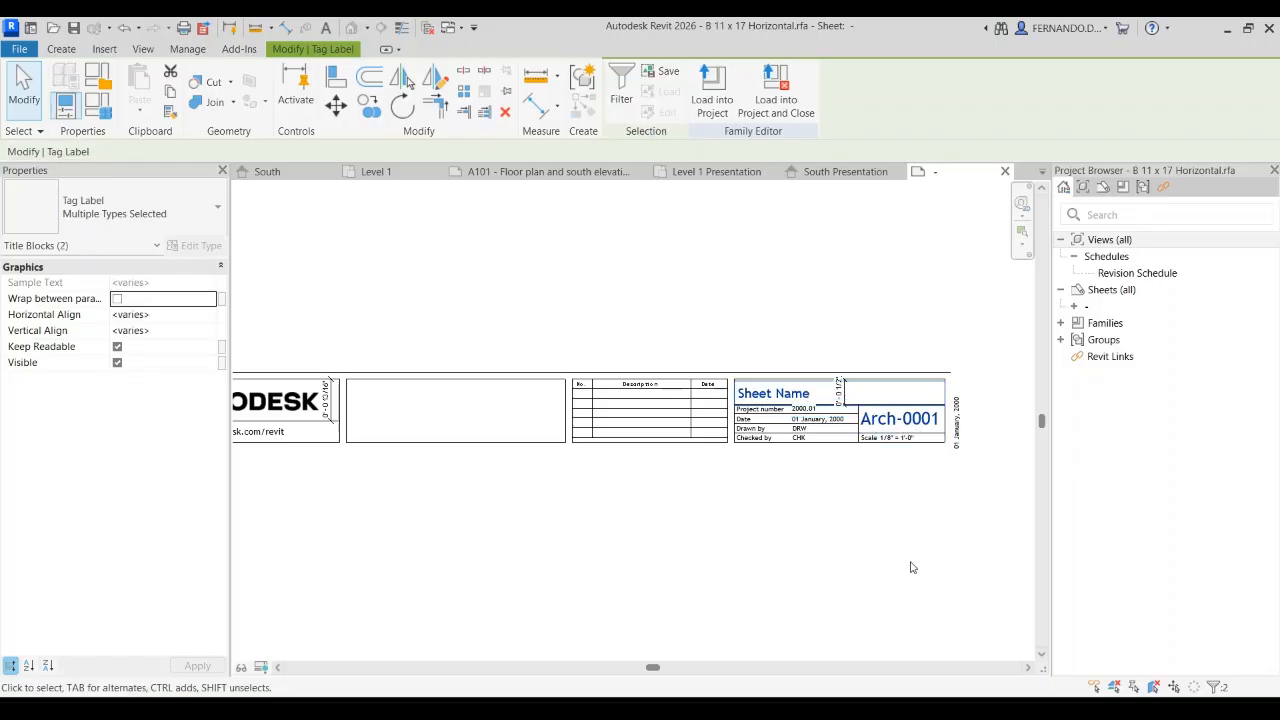
scroll(830, 480, "down", 1)
scroll(815, 407, "down", 3)
left_click_drag(815, 407, 626, 274)
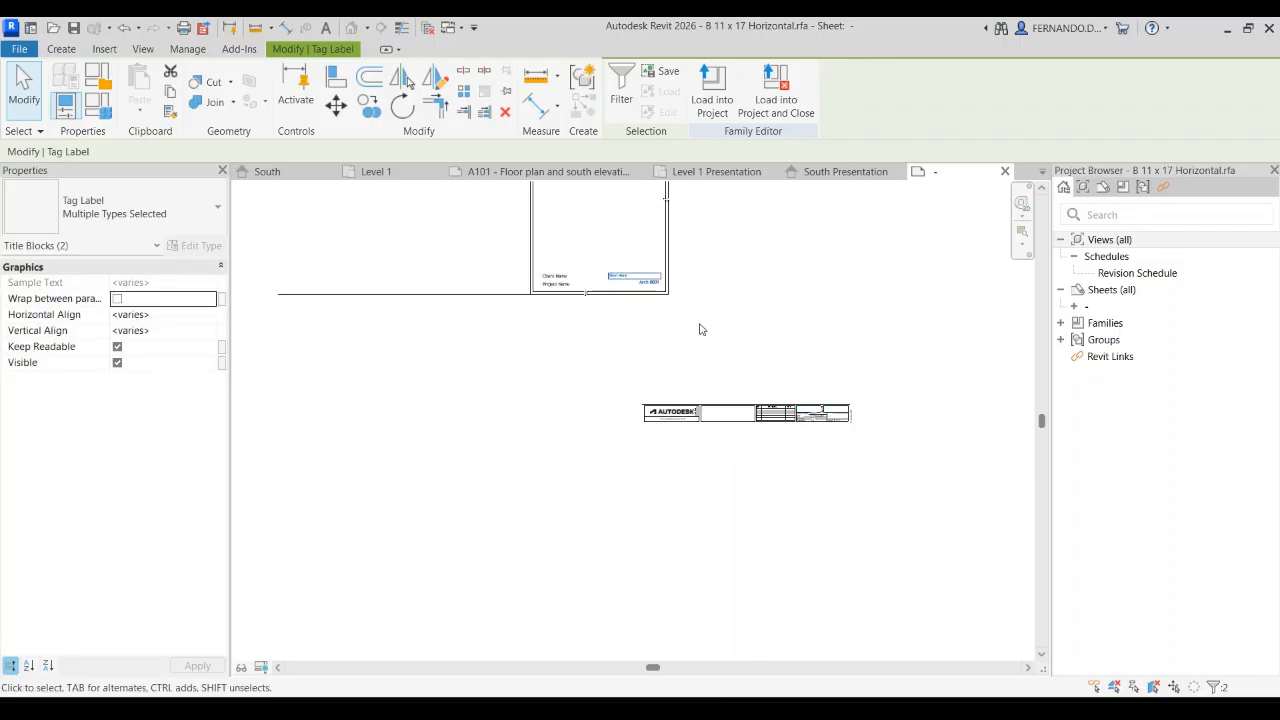
left_click(689, 329)
scroll(560, 255, "up", 4)
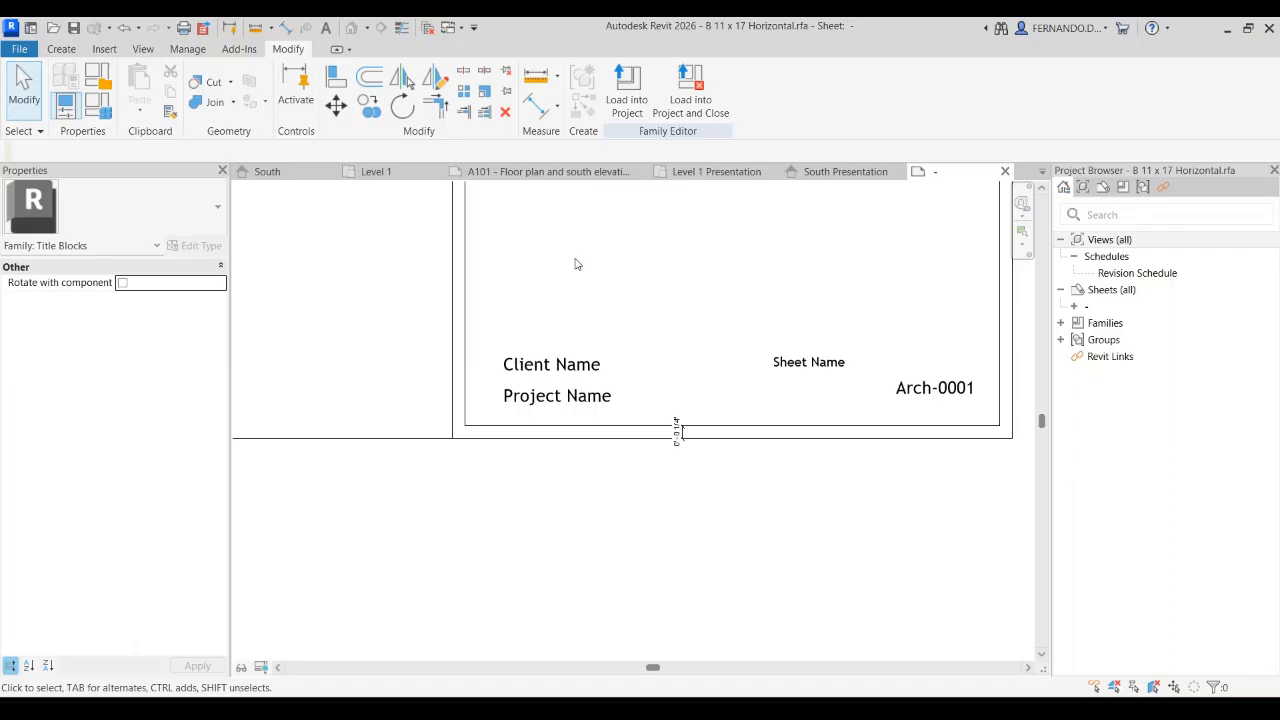
Step: Delete the leftover title strip below the frame, including its logo, revision table and remaining text
scroll(565, 430, "down", 5)
scroll(569, 306, "down", 3)
left_click_drag(563, 440, 772, 403)
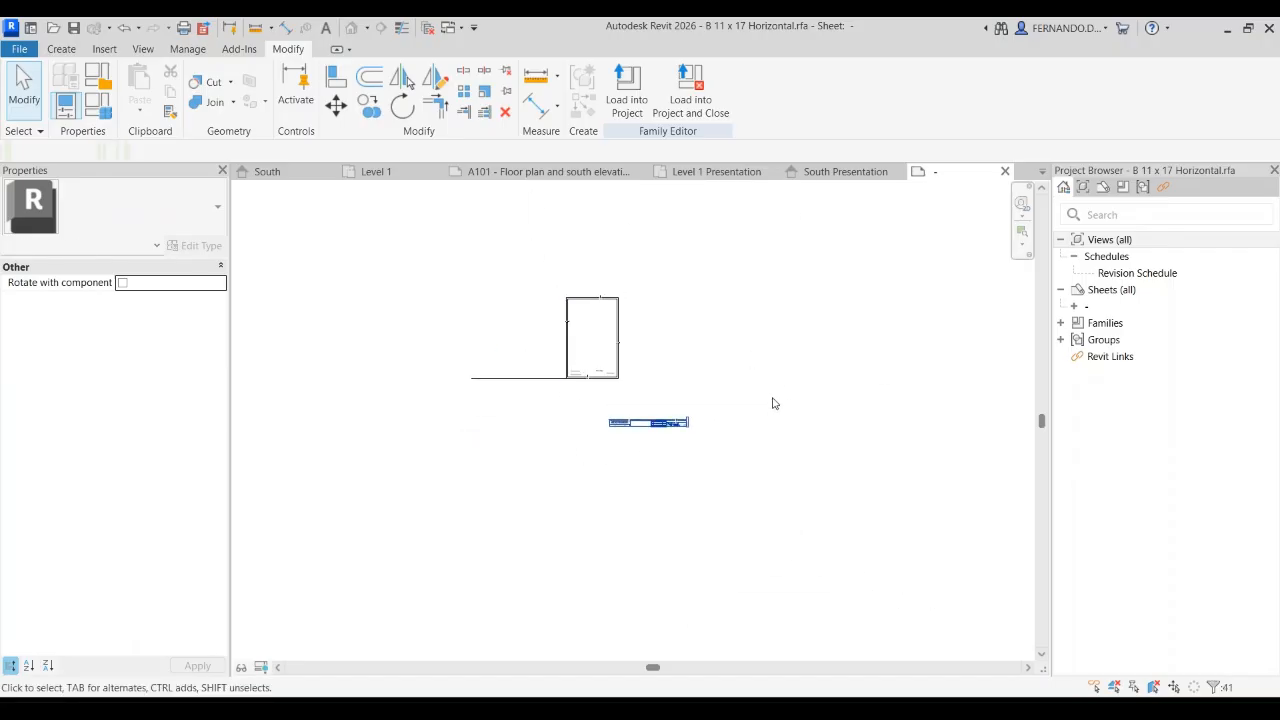
key("Delete")
Step: Examine the lines along the frame's lower edge, including the one extending past its corner, and the placement of the moved labels
scroll(502, 414, "up", 2)
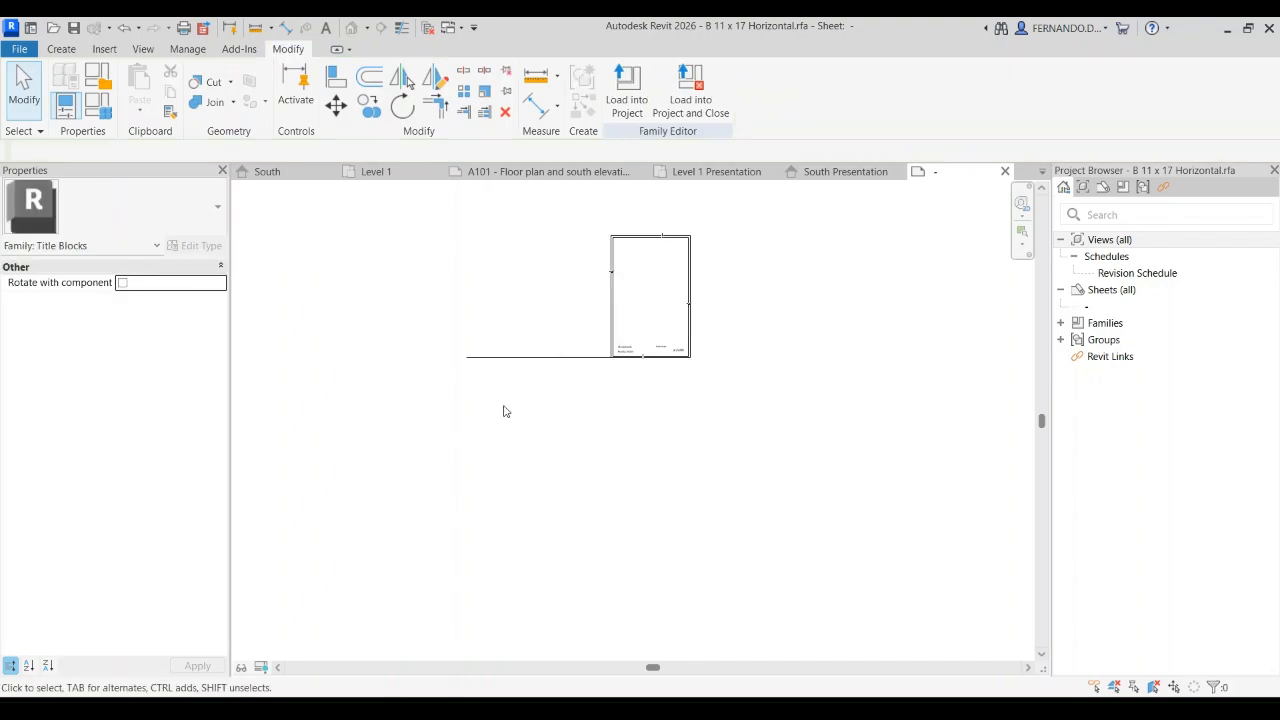
left_click(538, 357)
scroll(615, 377, "up", 2)
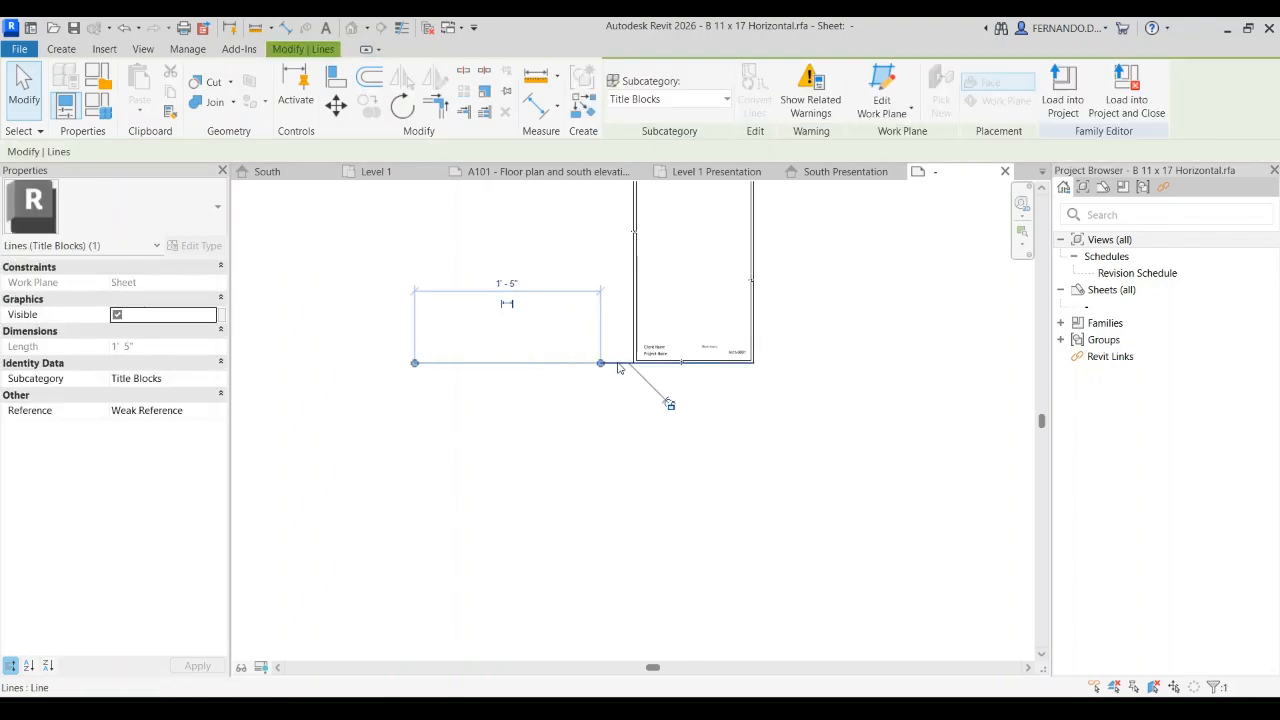
left_click(617, 366)
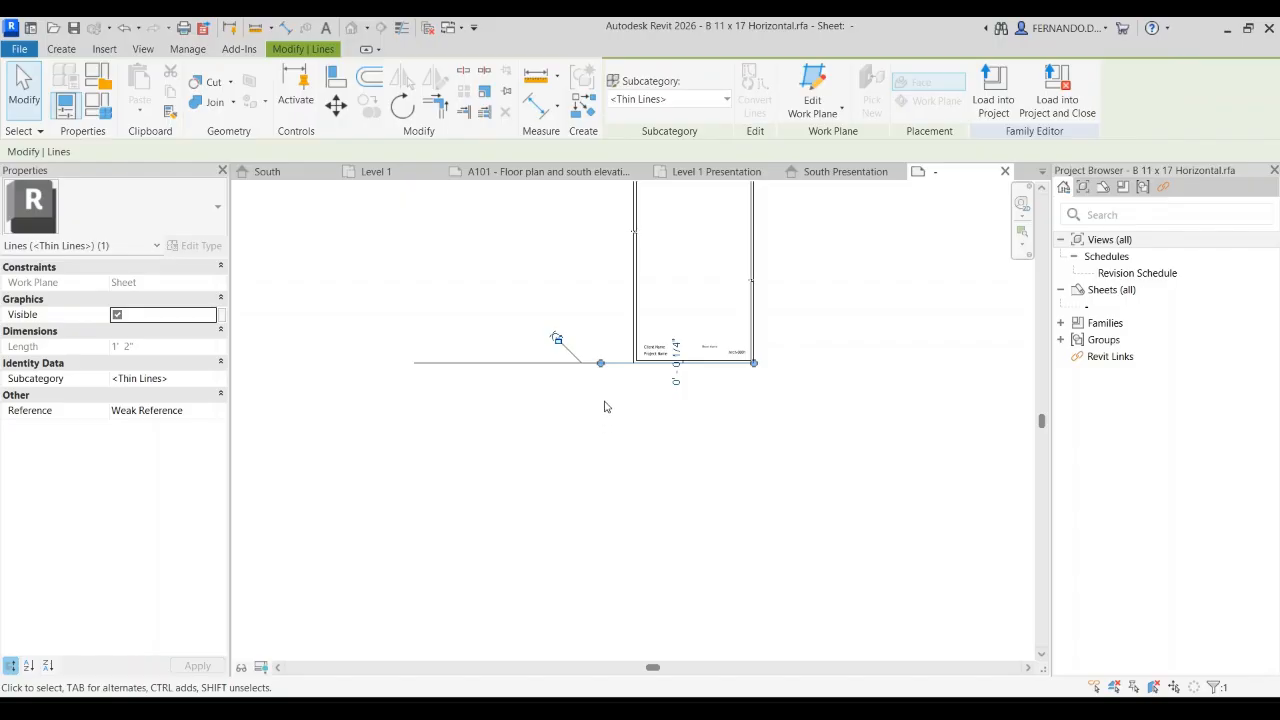
scroll(605, 400, "up", 2)
left_click(636, 357)
scroll(614, 385, "down", 3)
scroll(849, 391, "up", 4)
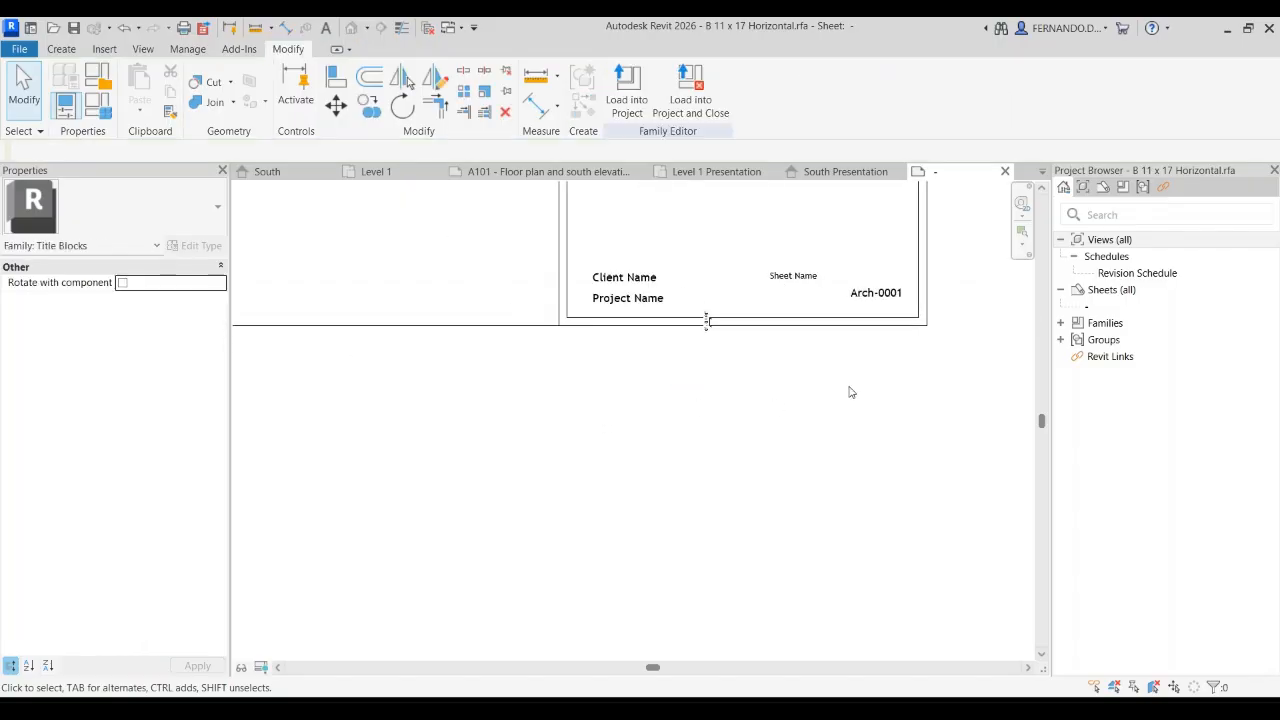
scroll(686, 315, "down", 5)
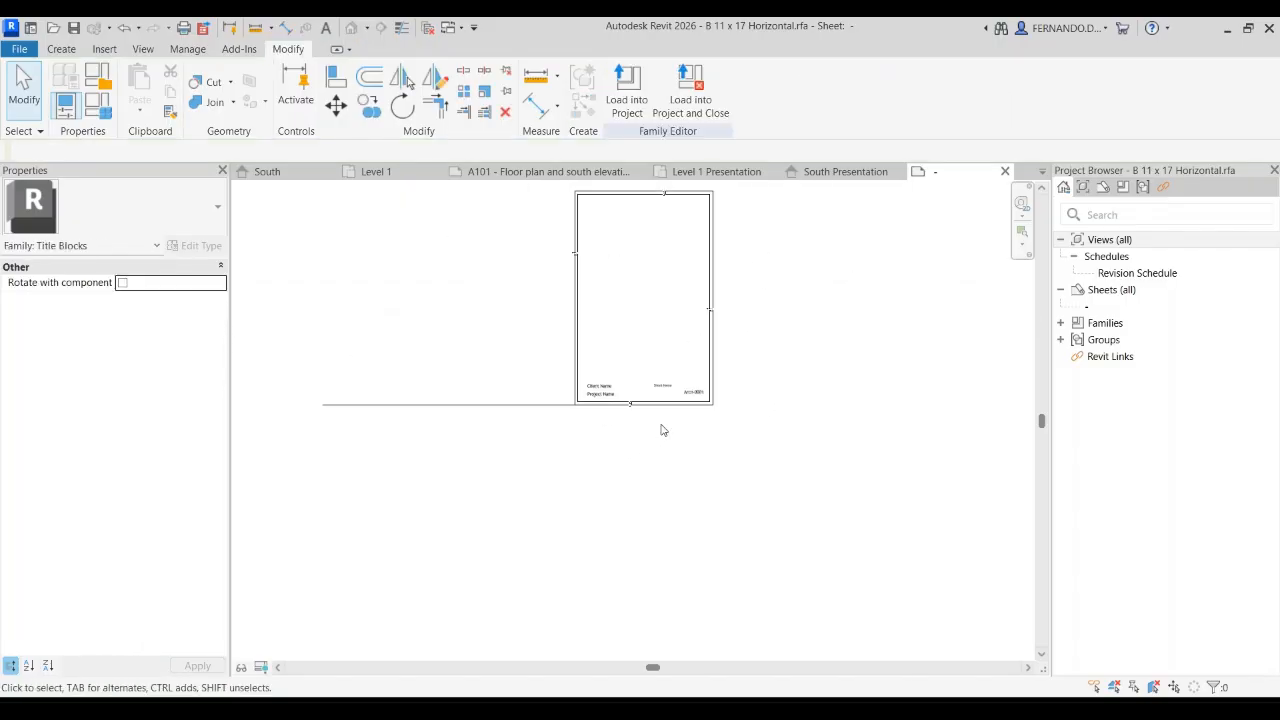
scroll(762, 289, "up", 2)
scroll(668, 436, "up", 2)
scroll(446, 371, "down", 2)
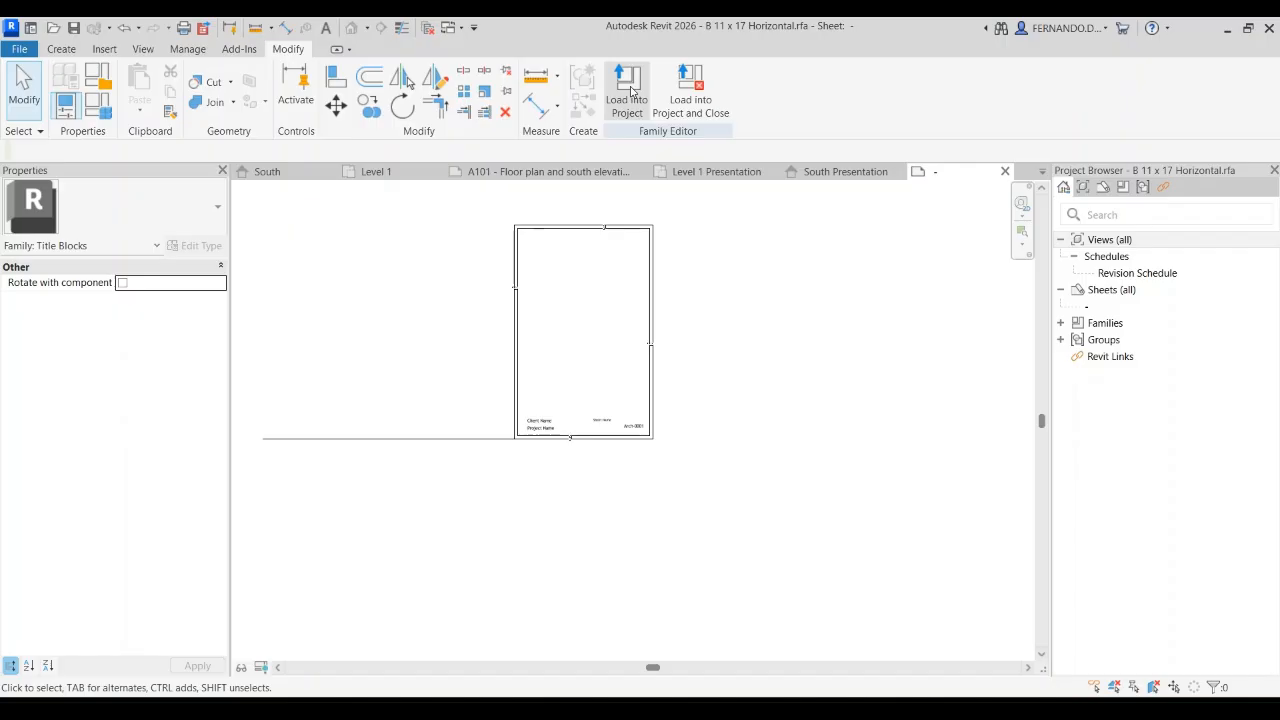
left_click(68, 49)
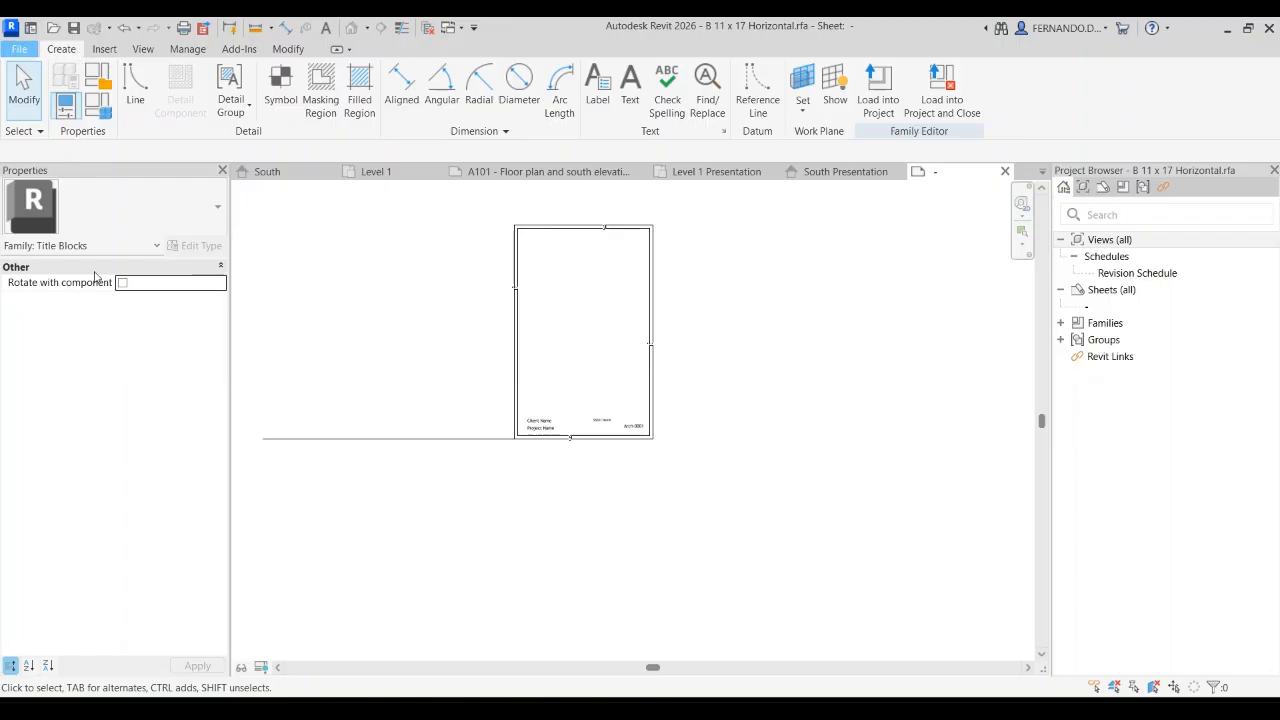
left_click(217, 256)
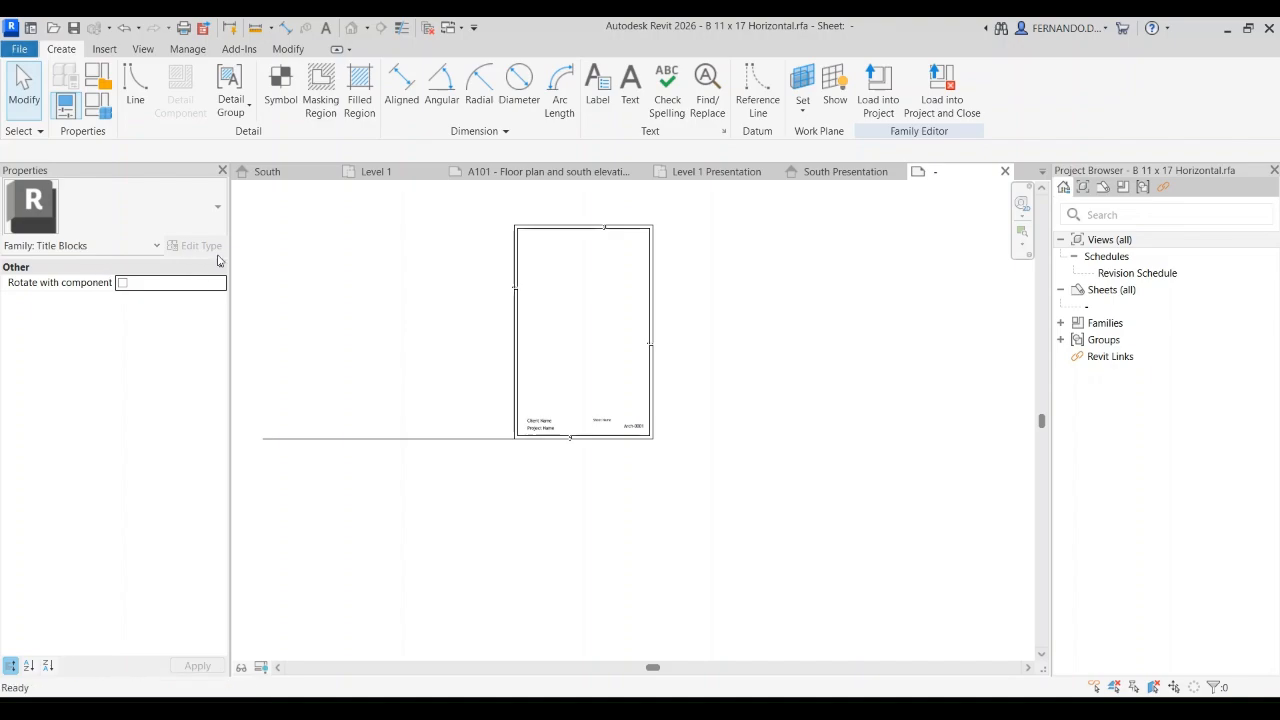
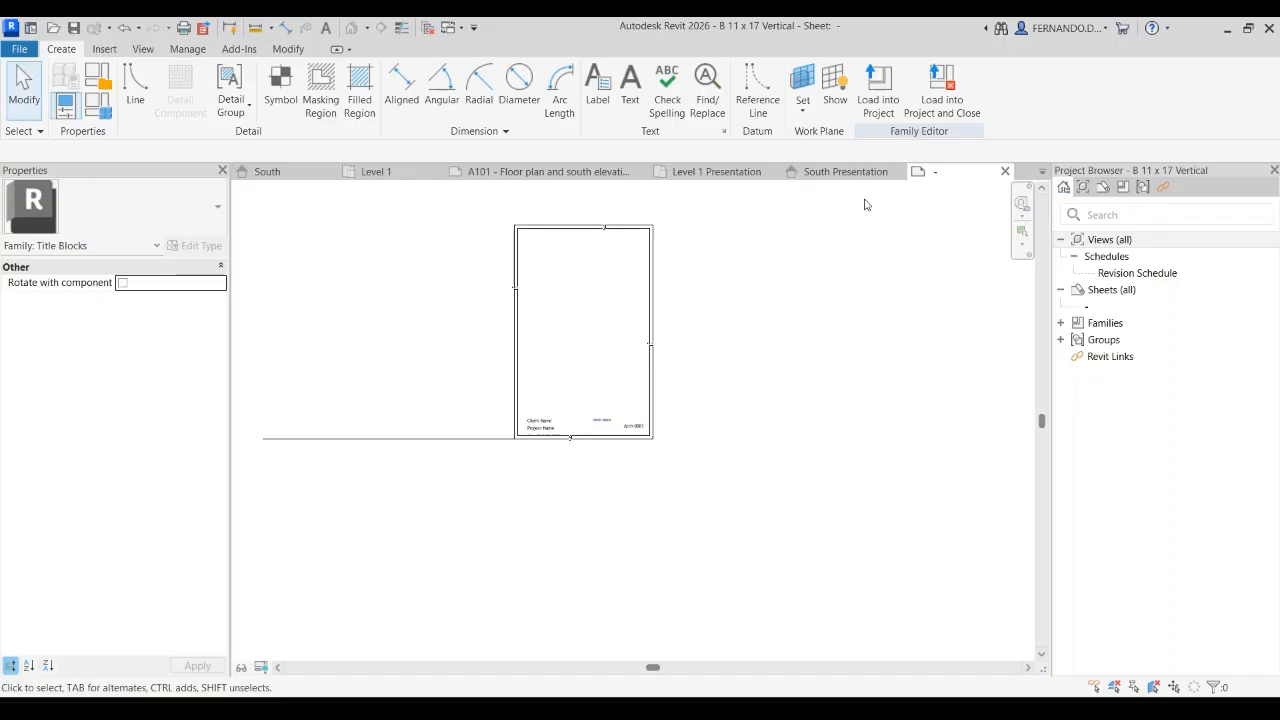
Step: Load the reworked B 11 x 17 Vertical title block into the Class work 1 project and open sheet A101
left_click(878, 92)
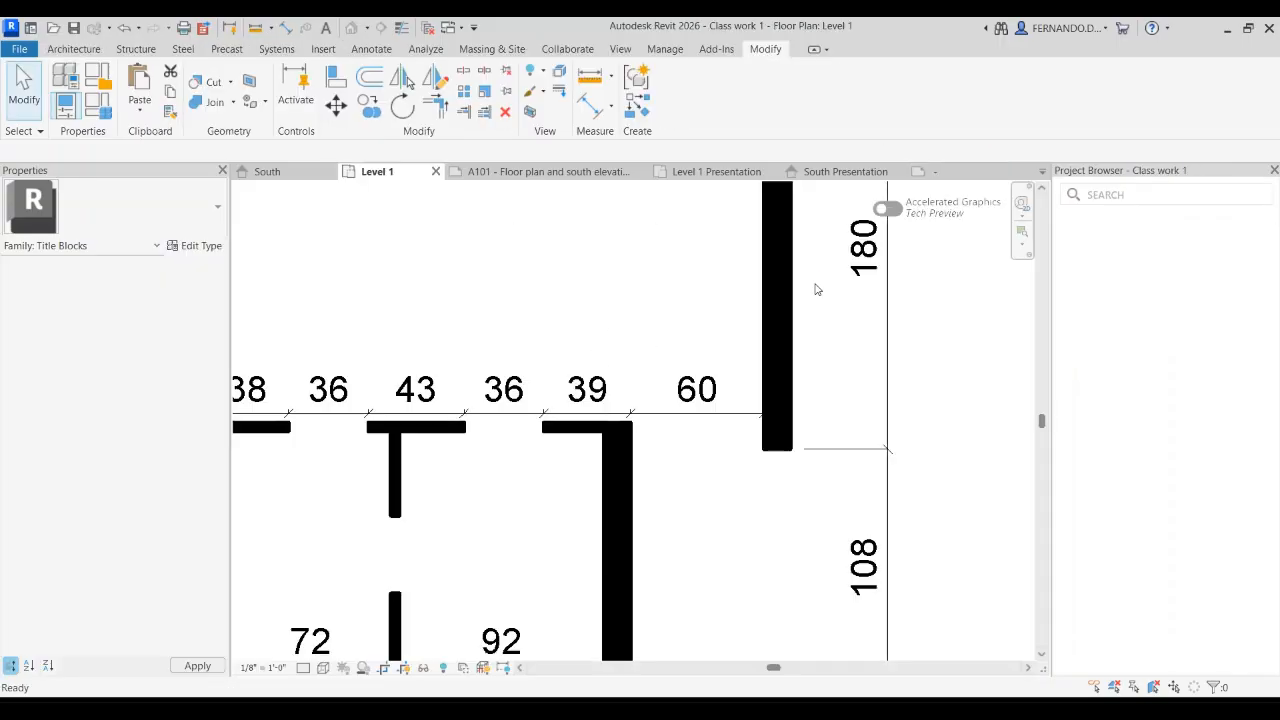
scroll(552, 350, "down", 4)
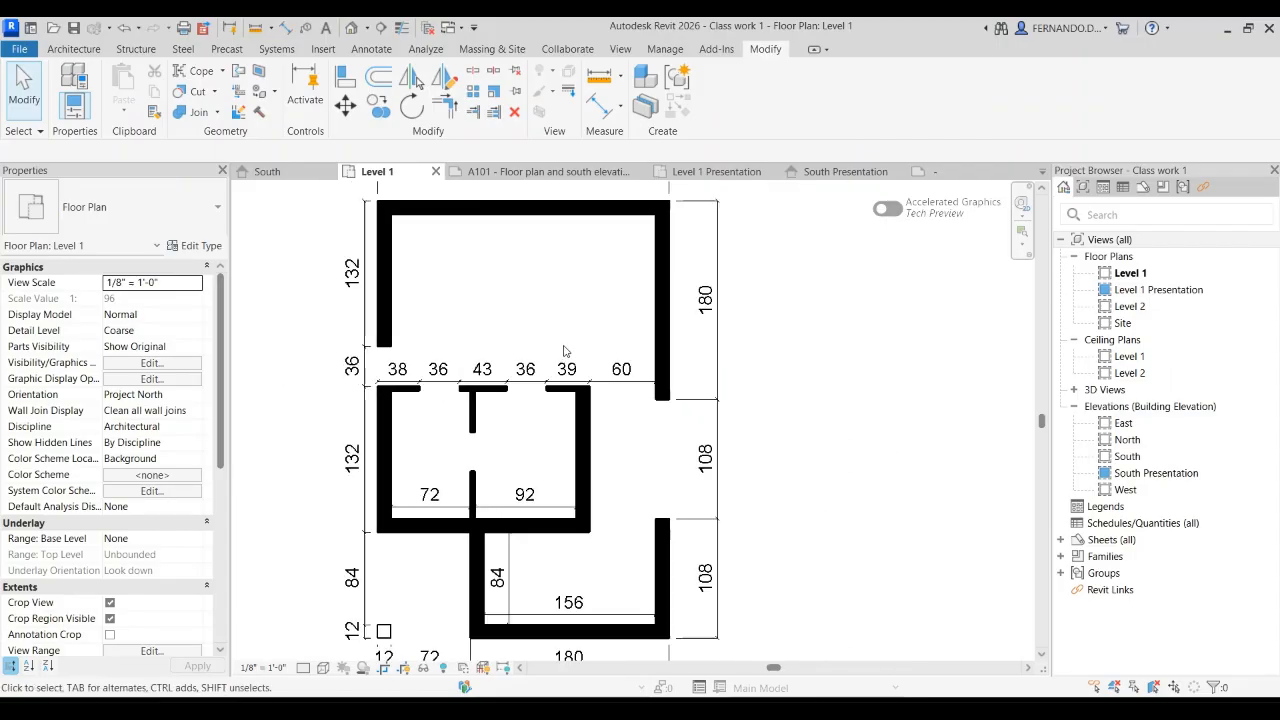
scroll(380, 283, "down", 2)
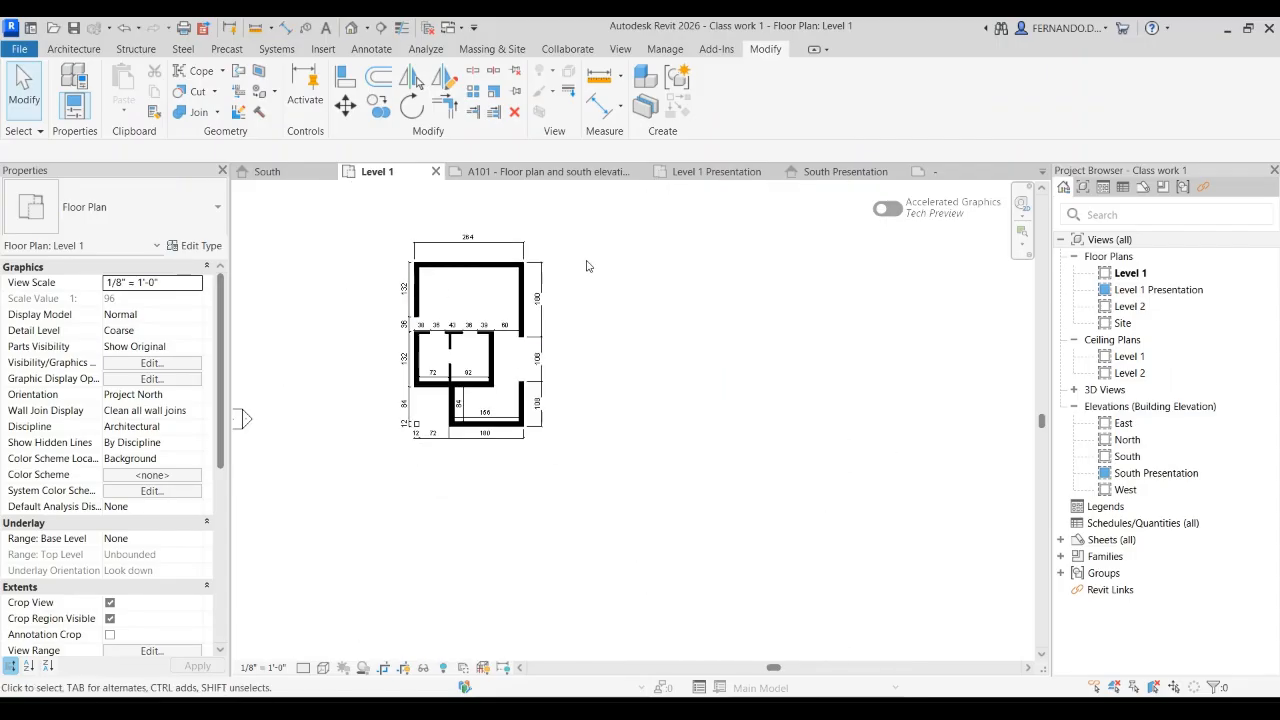
left_click(577, 173)
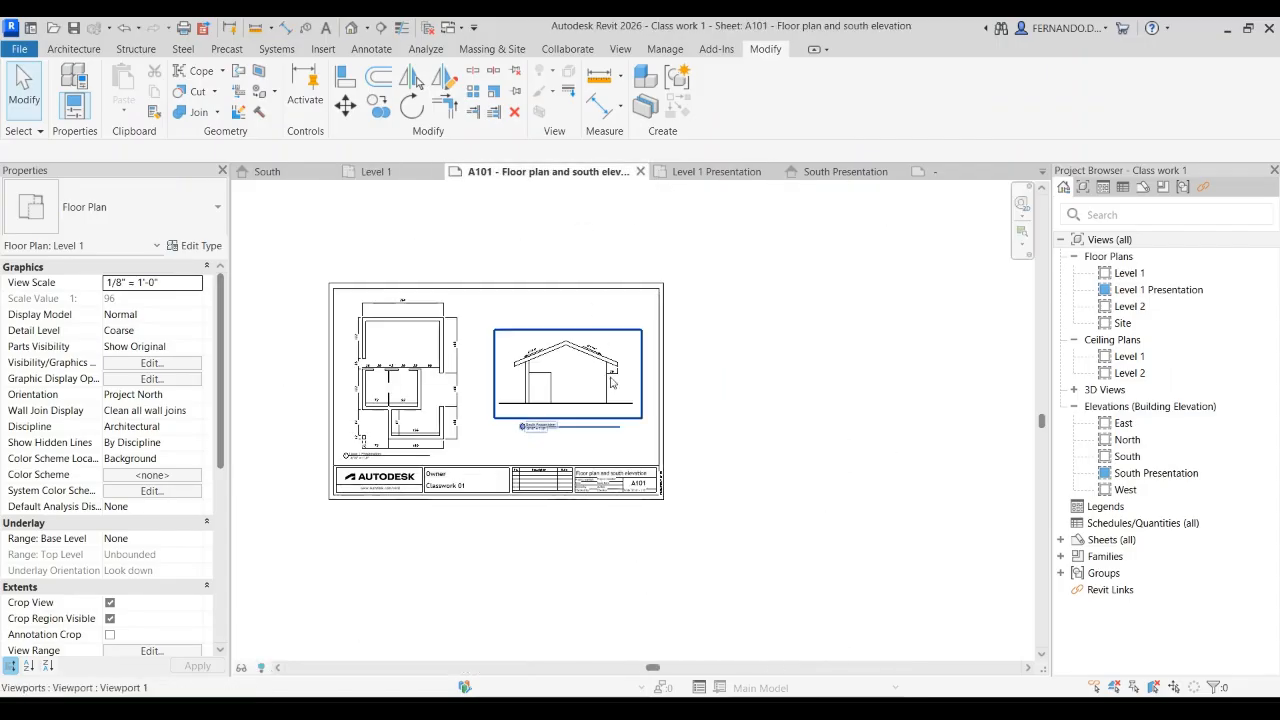
Step: Create a new sheet A102 using the B 11 x 17 Vertical title block
left_click(1107, 541)
right_click(1106, 540)
left_click(1077, 551)
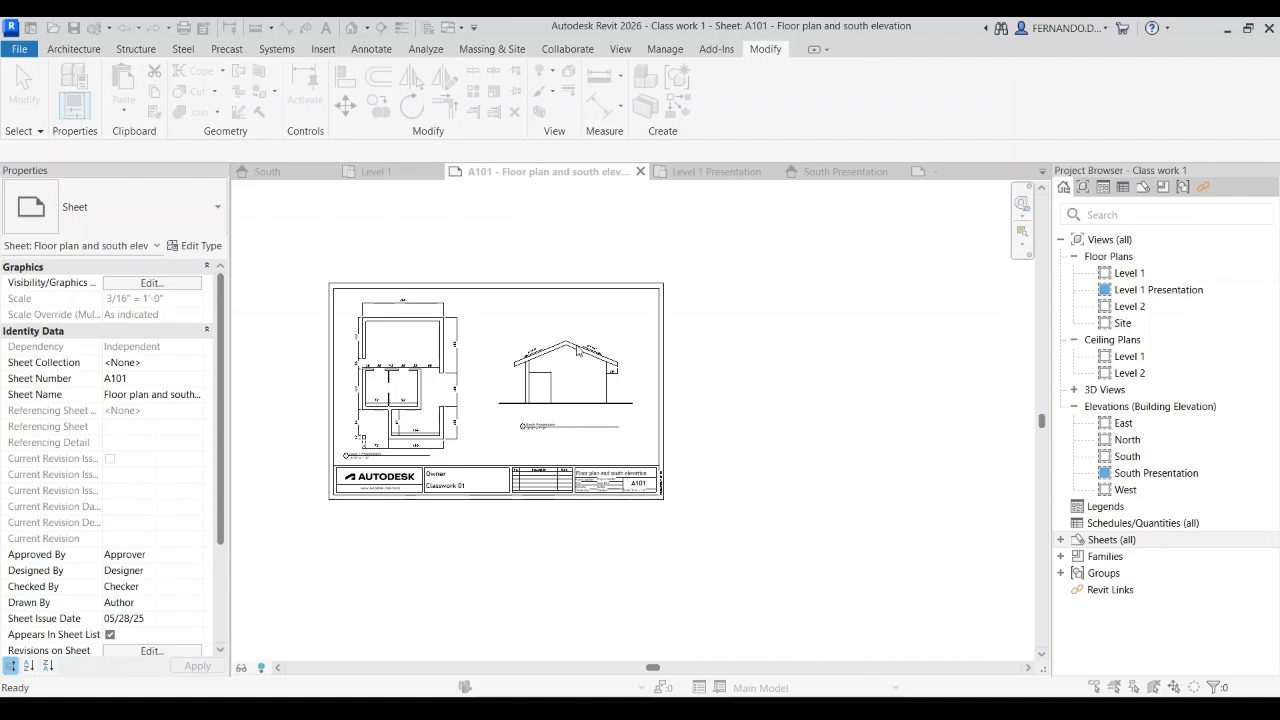
left_click(557, 219)
scroll(388, 340, "down", 3)
scroll(560, 389, "down", 3)
scroll(770, 420, "up", 2)
scroll(621, 460, "up", 1)
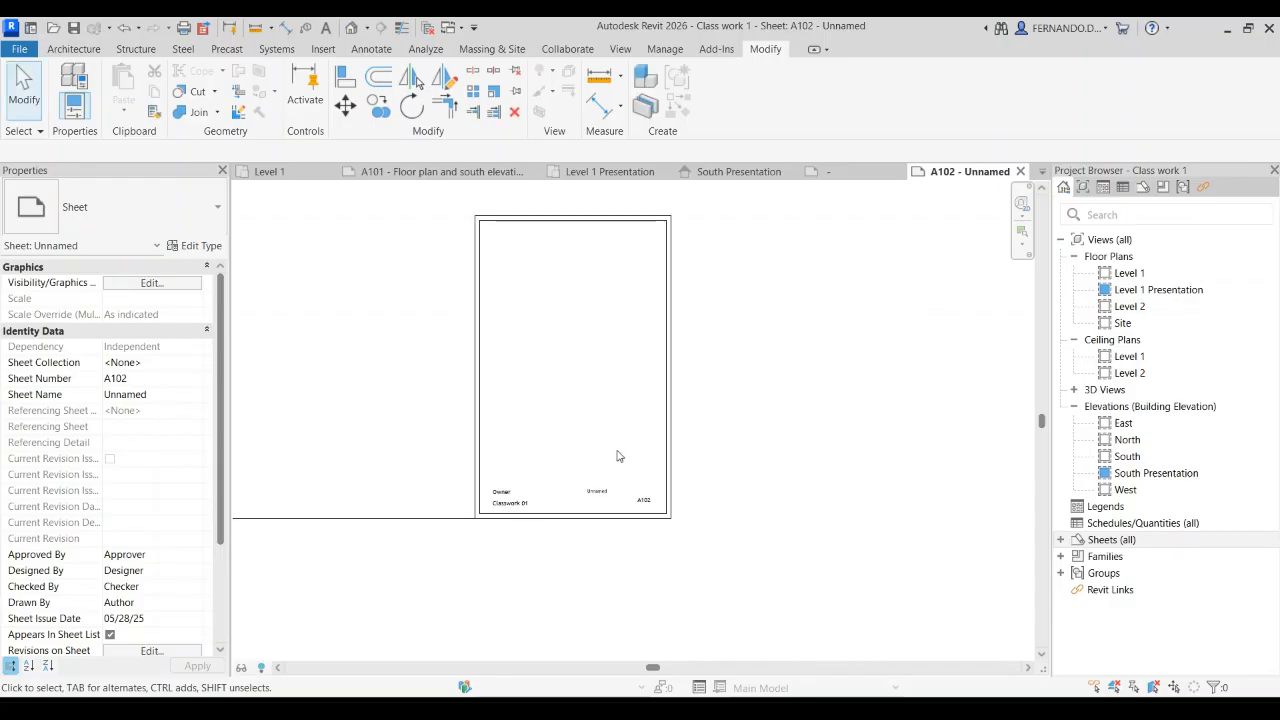
scroll(577, 397, "down", 1)
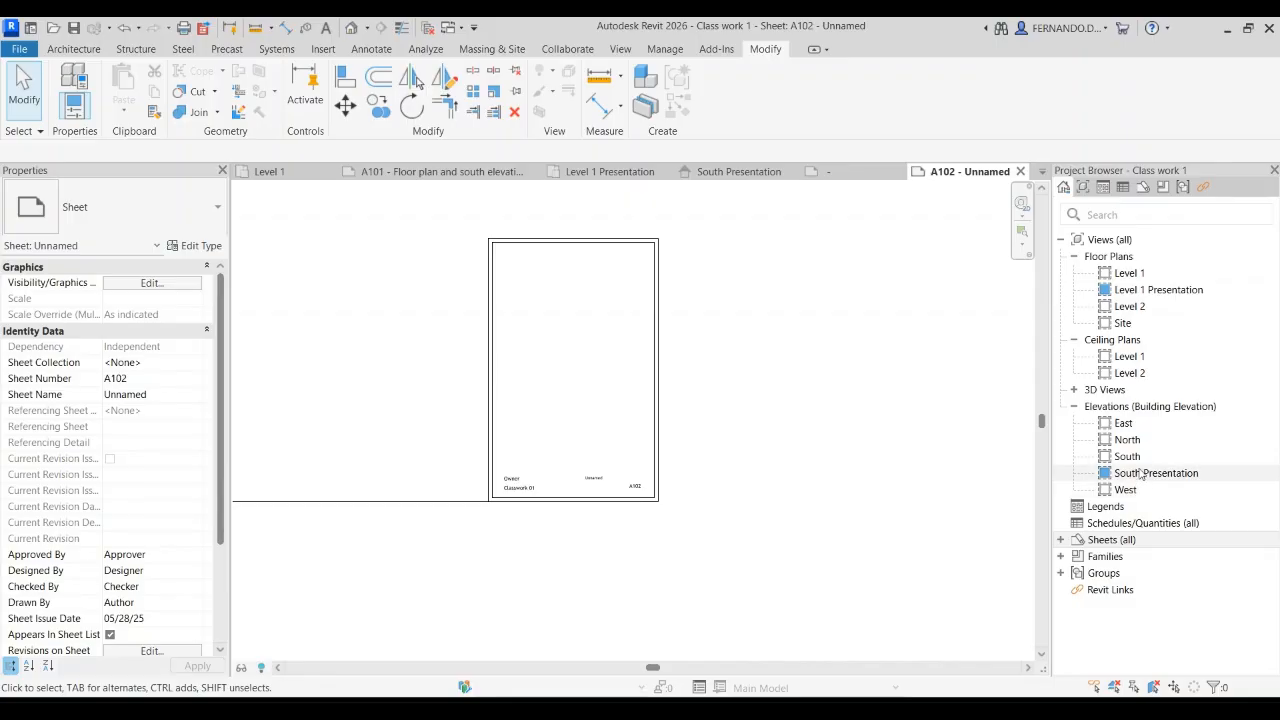
Step: Duplicate the Level 1 Presentation floor plan with its dimensions and rename the copy Level 1 Presentation Vertical
left_click_drag(1158, 290, 565, 320)
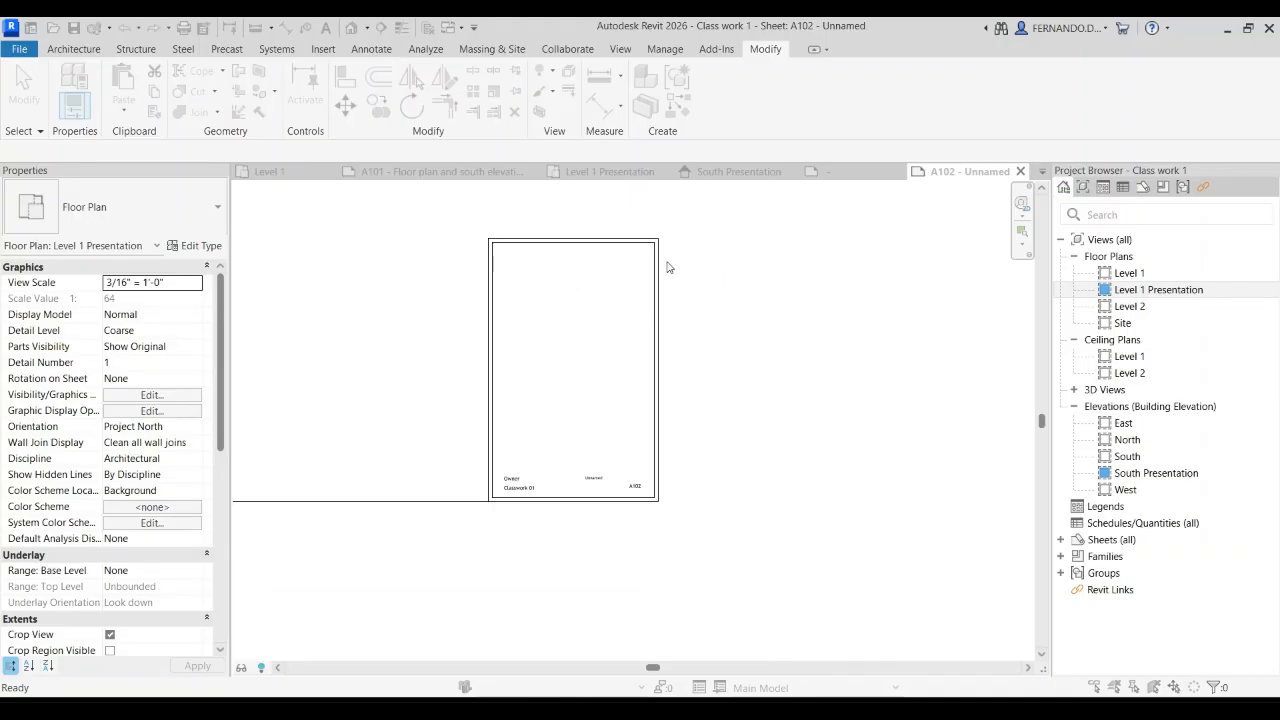
left_click(757, 425)
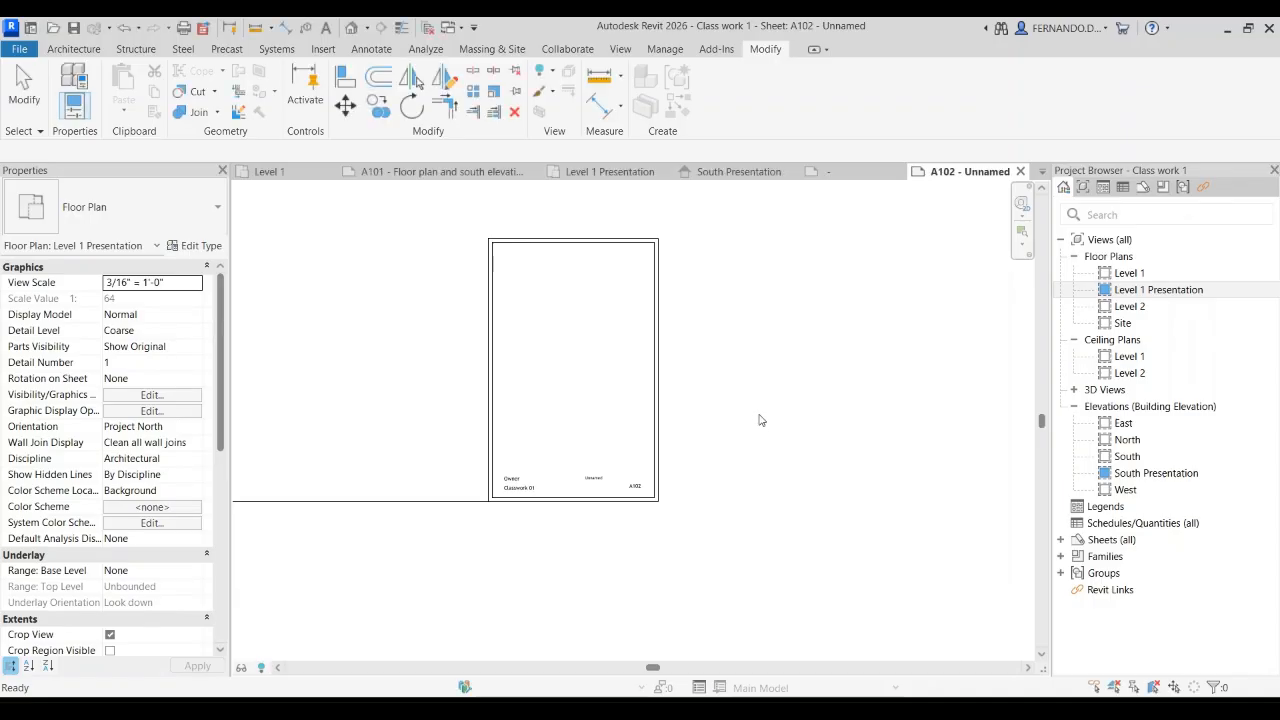
left_click(1150, 289)
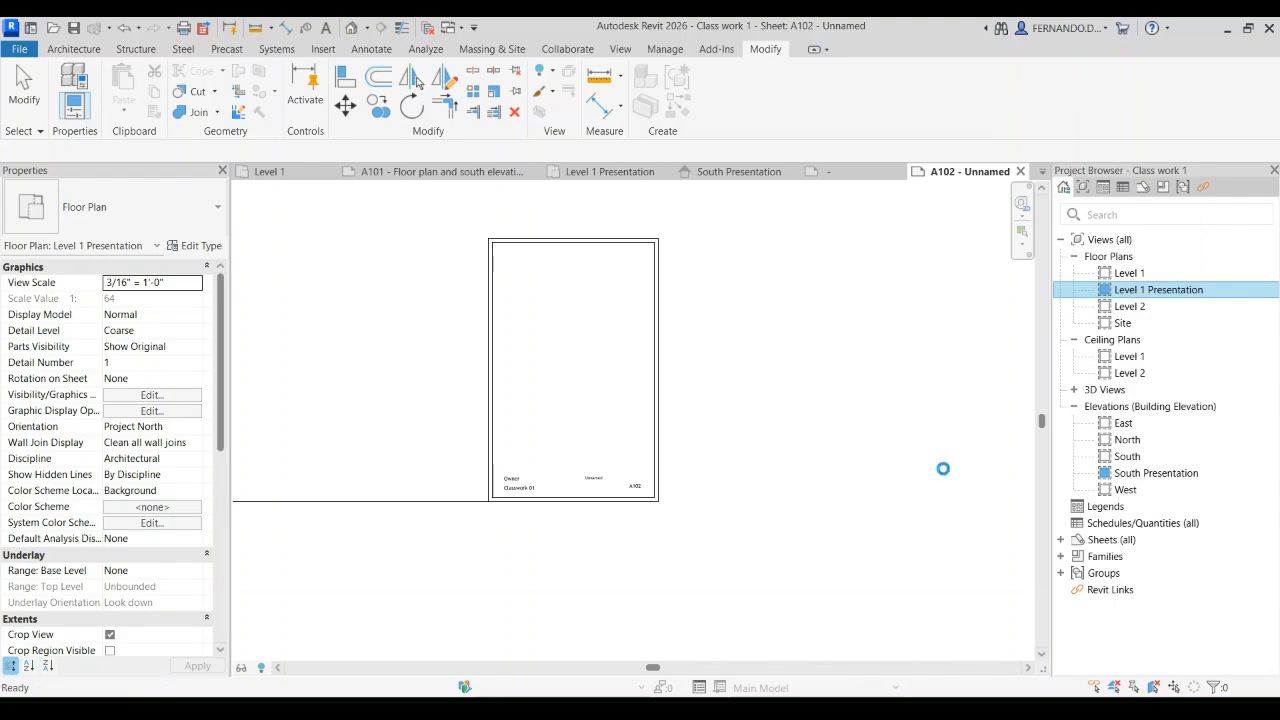
left_click(946, 474)
right_click(1210, 312)
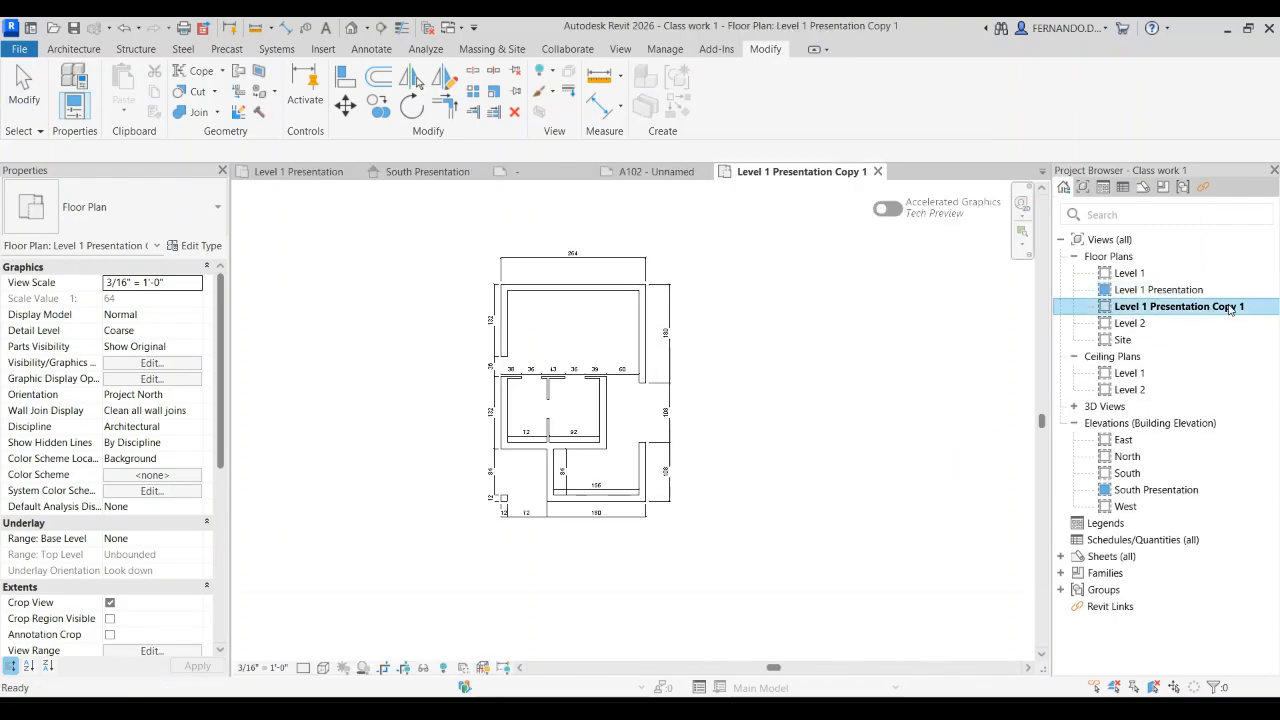
left_click(1241, 305)
left_click_drag(1247, 306, 1212, 307)
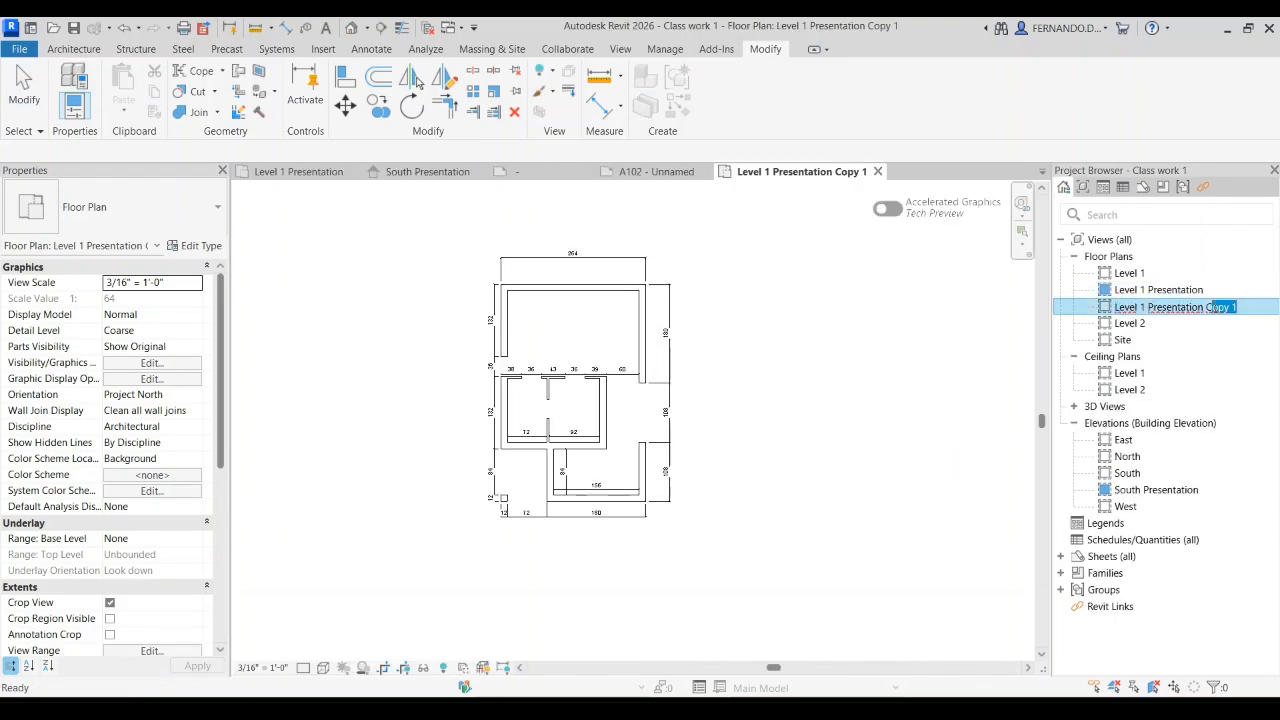
type("Vertical")
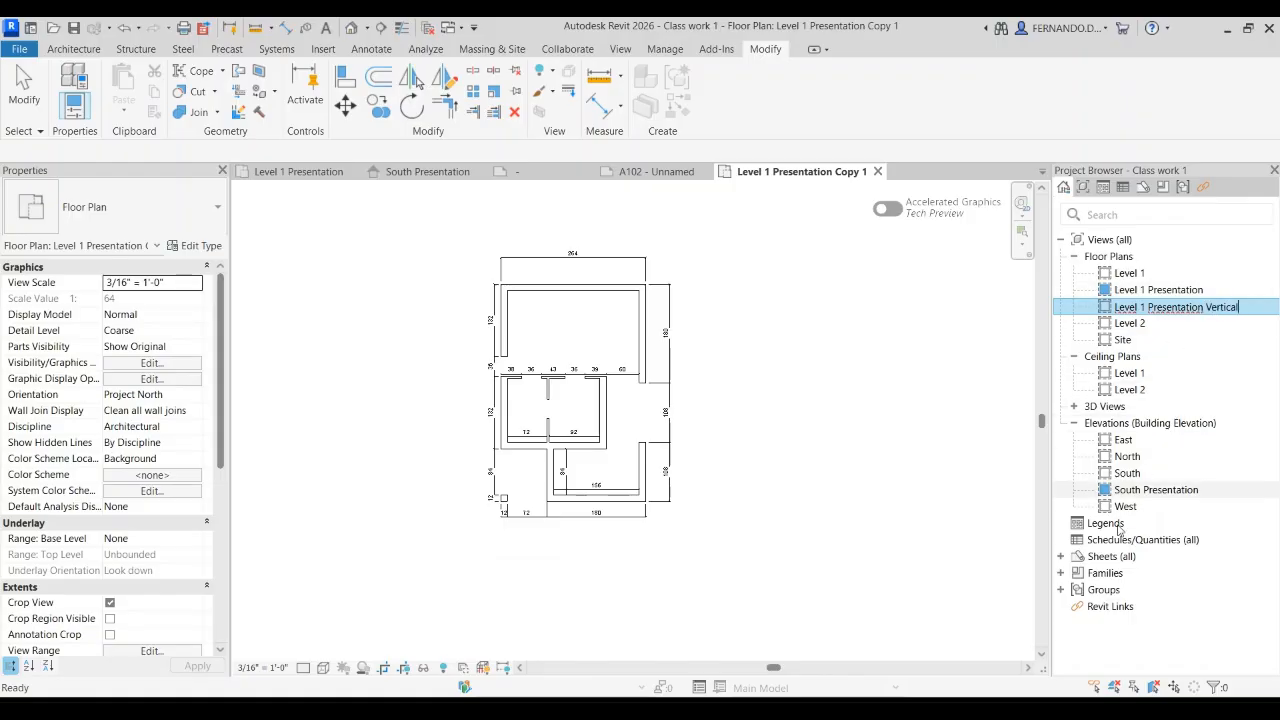
left_click(996, 608)
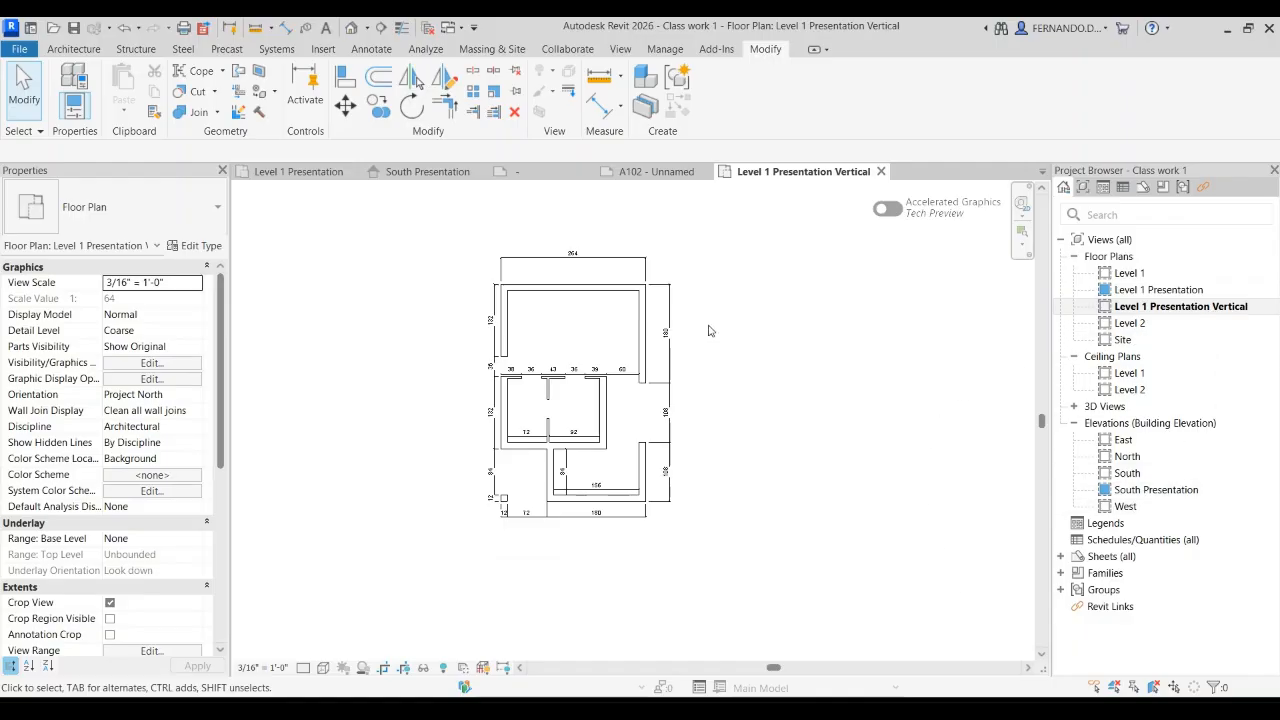
Step: Override the graphics of the Level 1 Presentation Vertical view so its cut walls have a solid black fill
scroll(705, 332, "up", 5)
scroll(705, 332, "down", 3)
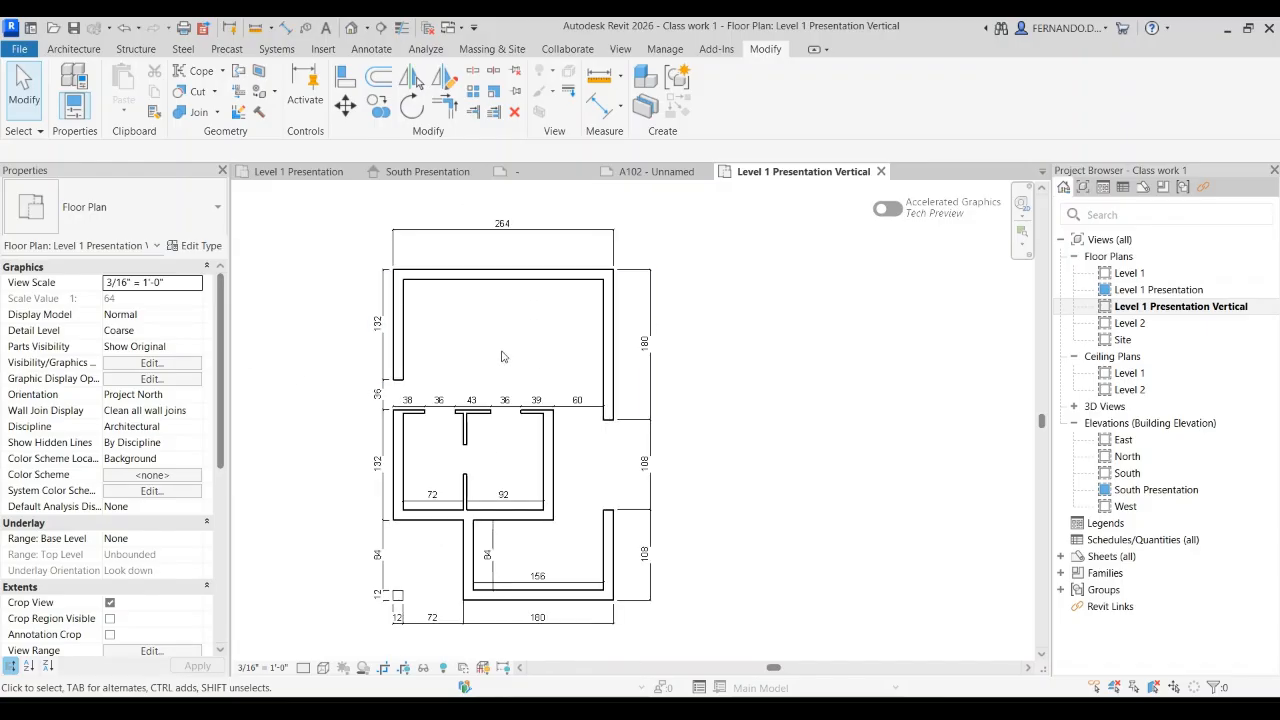
scroll(566, 333, "down", 2)
left_click(150, 364)
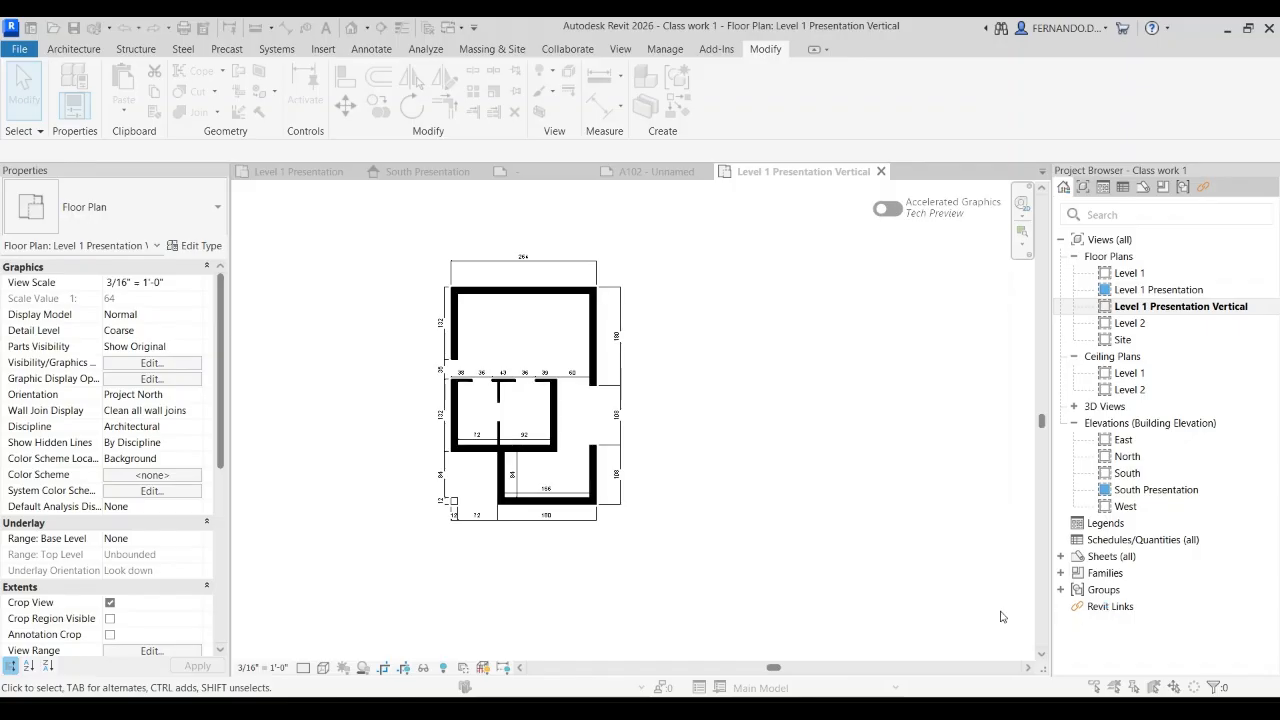
scroll(697, 387, "down", 2)
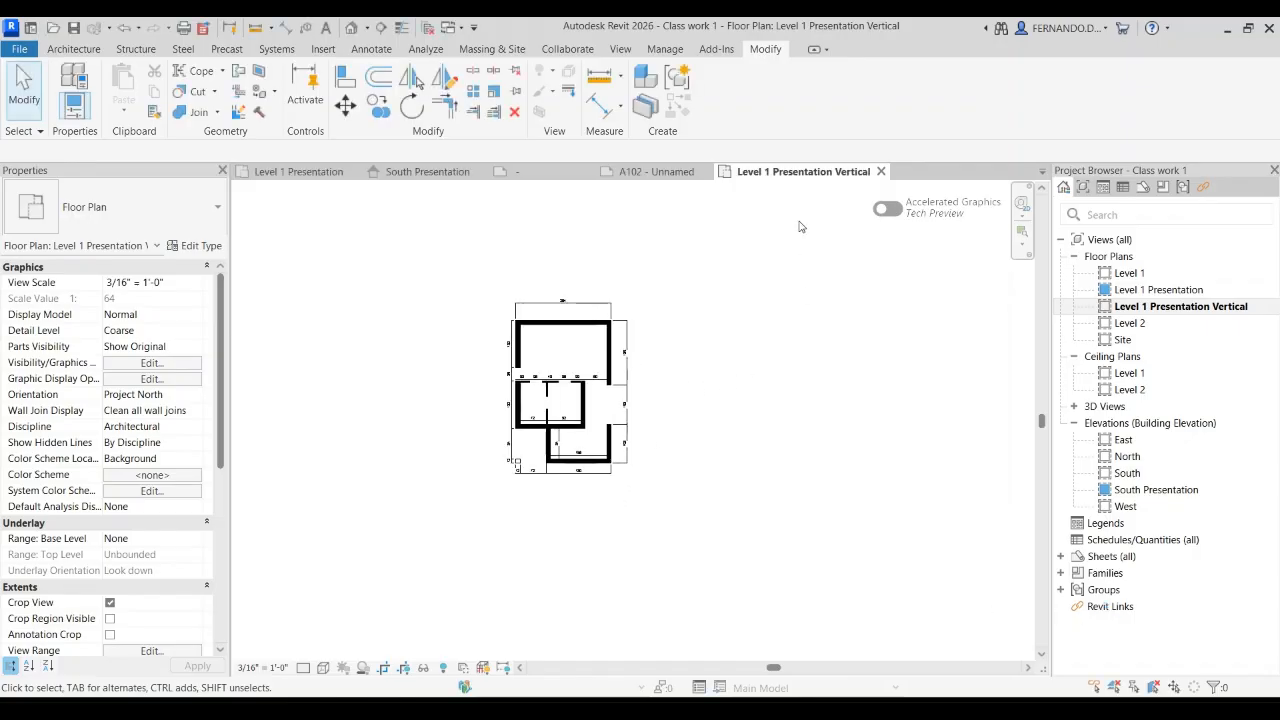
Step: Place the Level 1 Presentation Vertical plan in the upper half of sheet A102
left_click(655, 171)
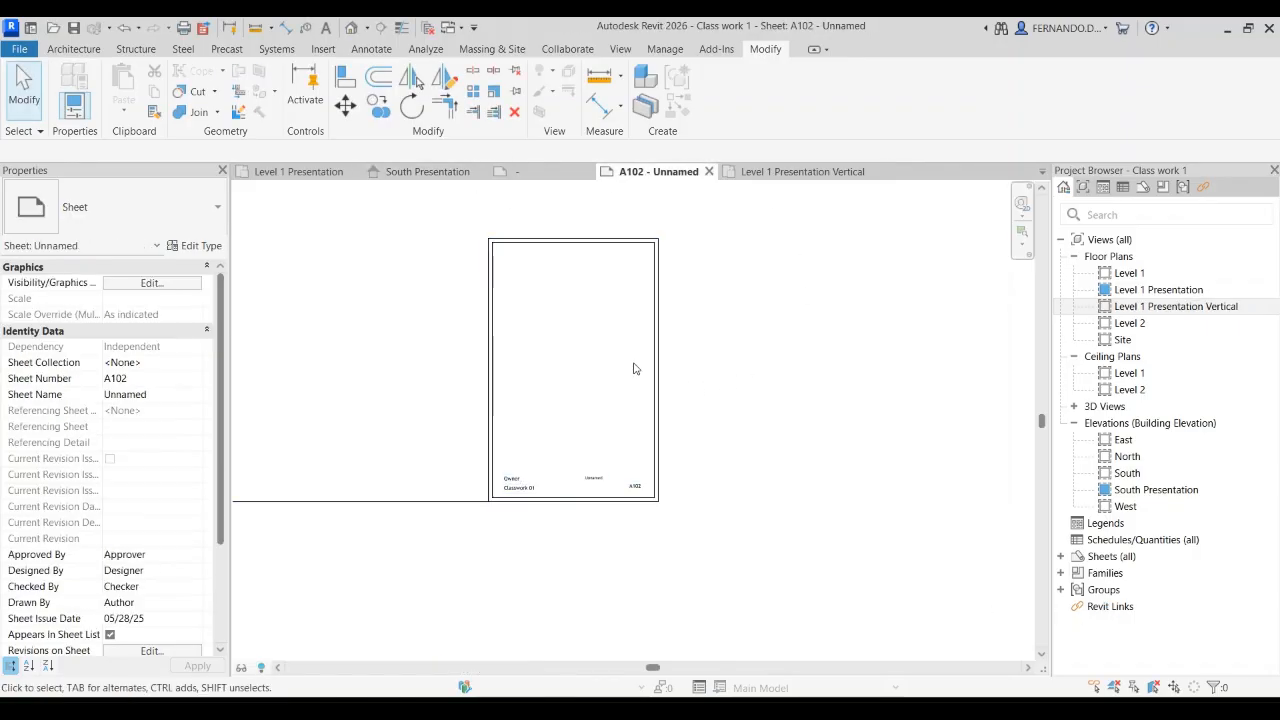
left_click(1158, 310)
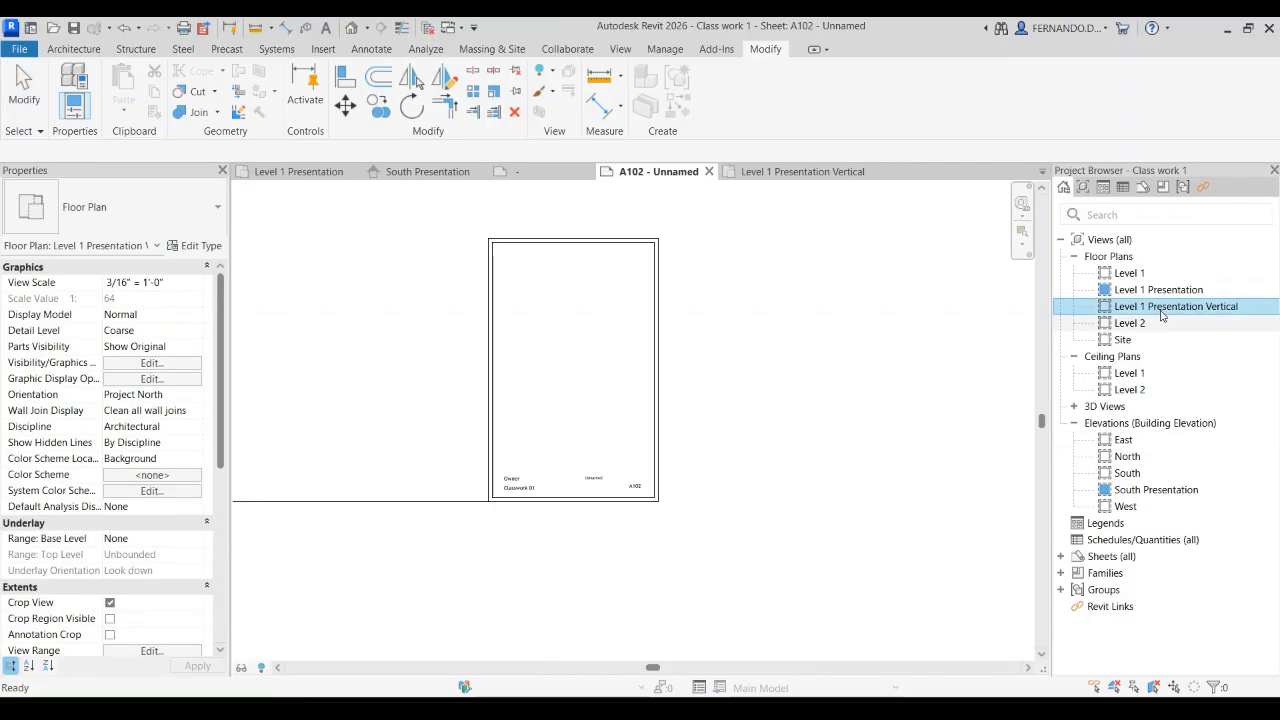
left_click_drag(1155, 313, 569, 309)
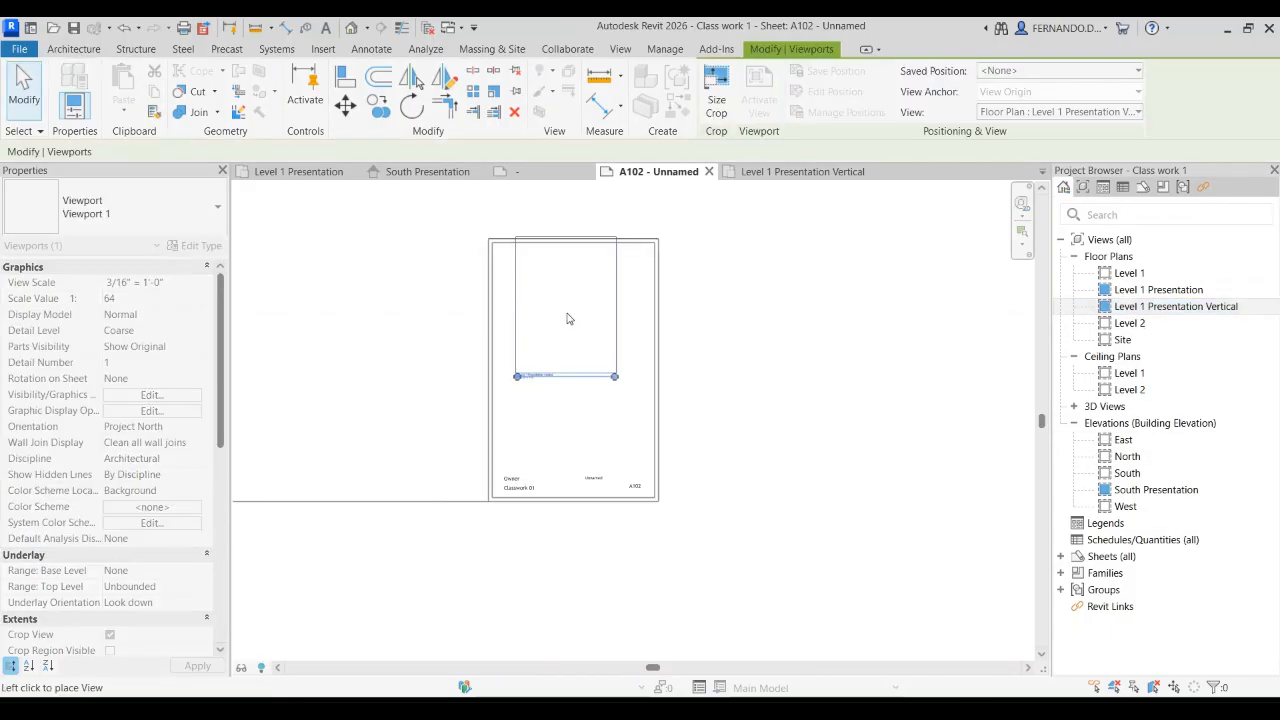
left_click(579, 328)
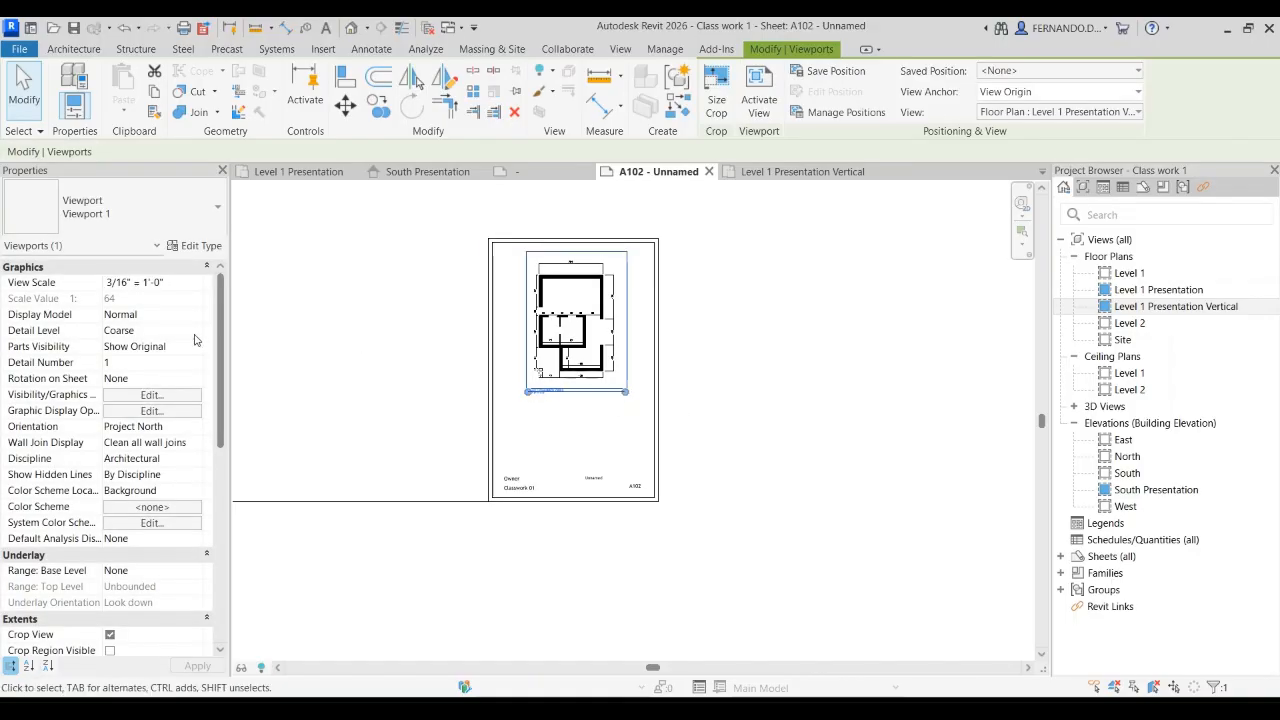
left_click(646, 373)
scroll(643, 360, "up", 3)
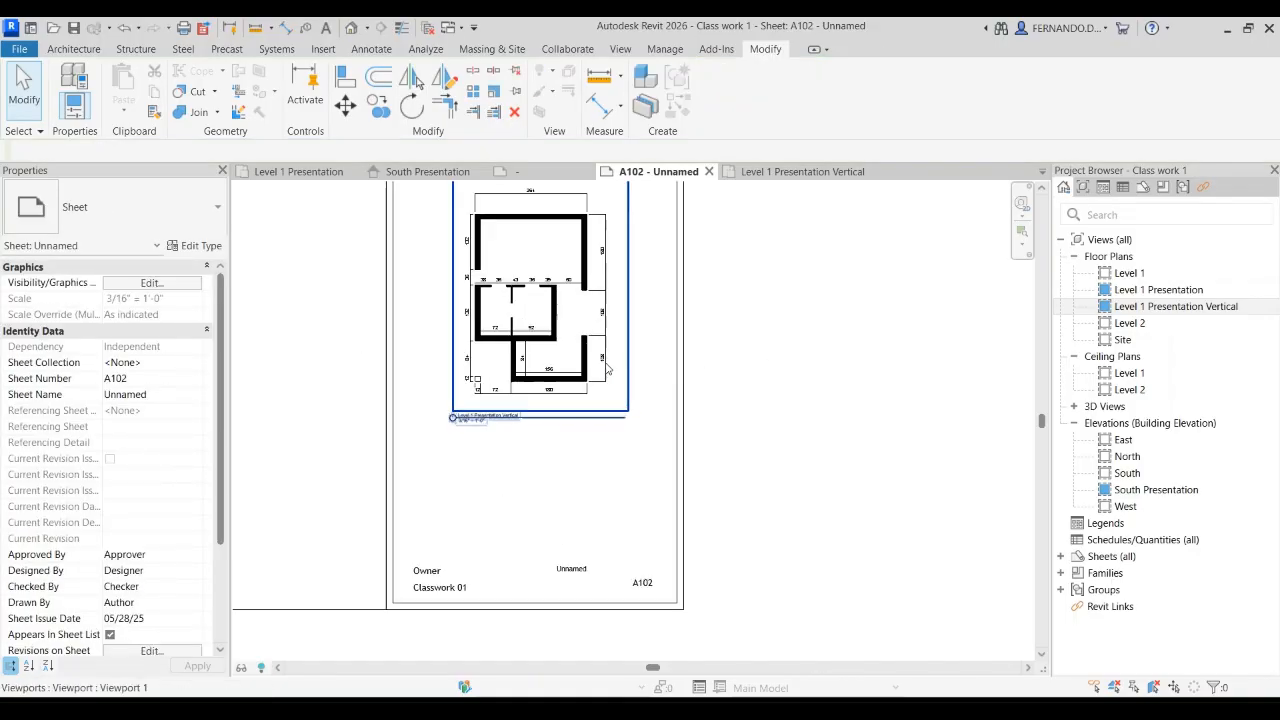
scroll(836, 371, "down", 2)
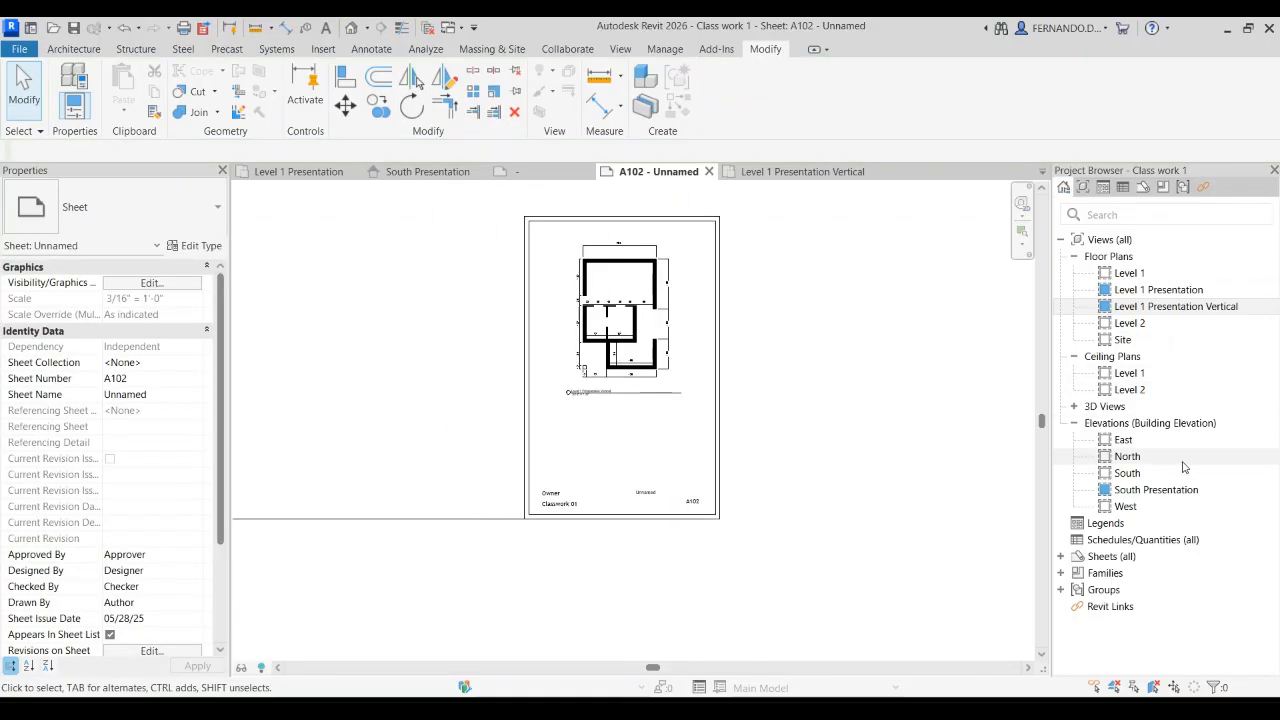
Step: Duplicate the South Presentation elevation with its dimensions and slope annotations
left_click_drag(1163, 494, 1160, 503)
left_click(1155, 497)
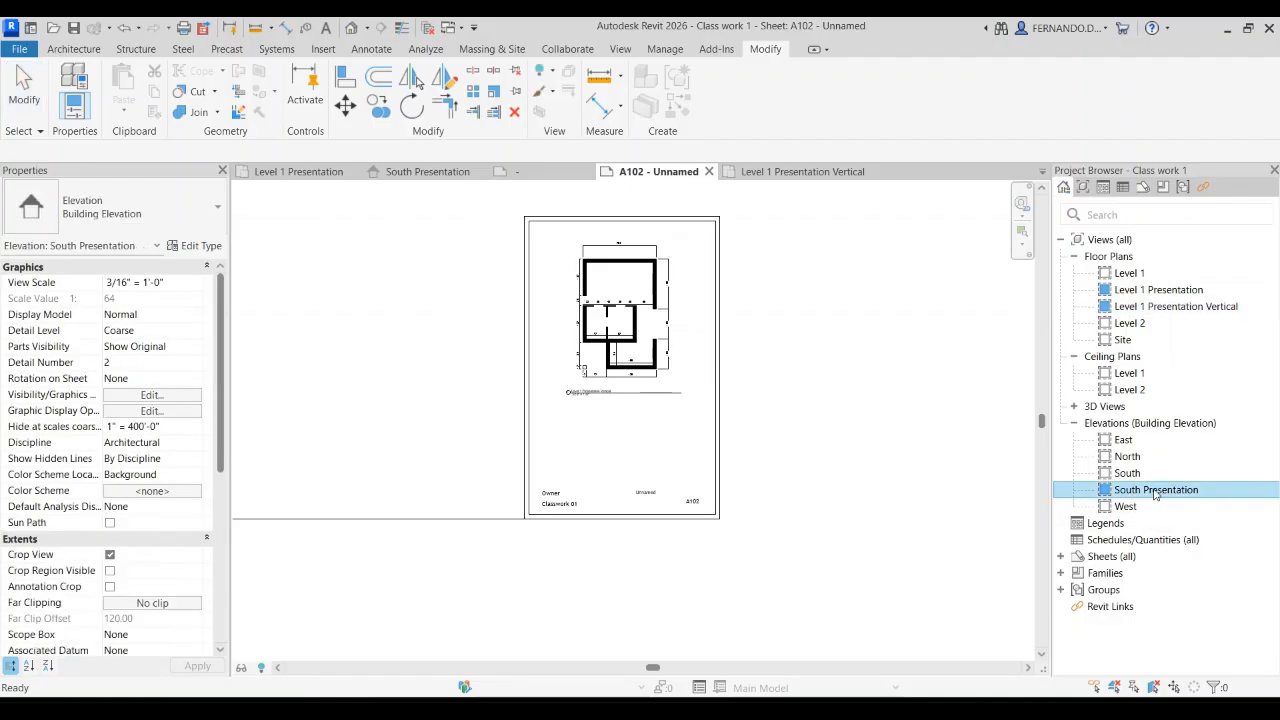
left_click_drag(640, 437, 624, 433)
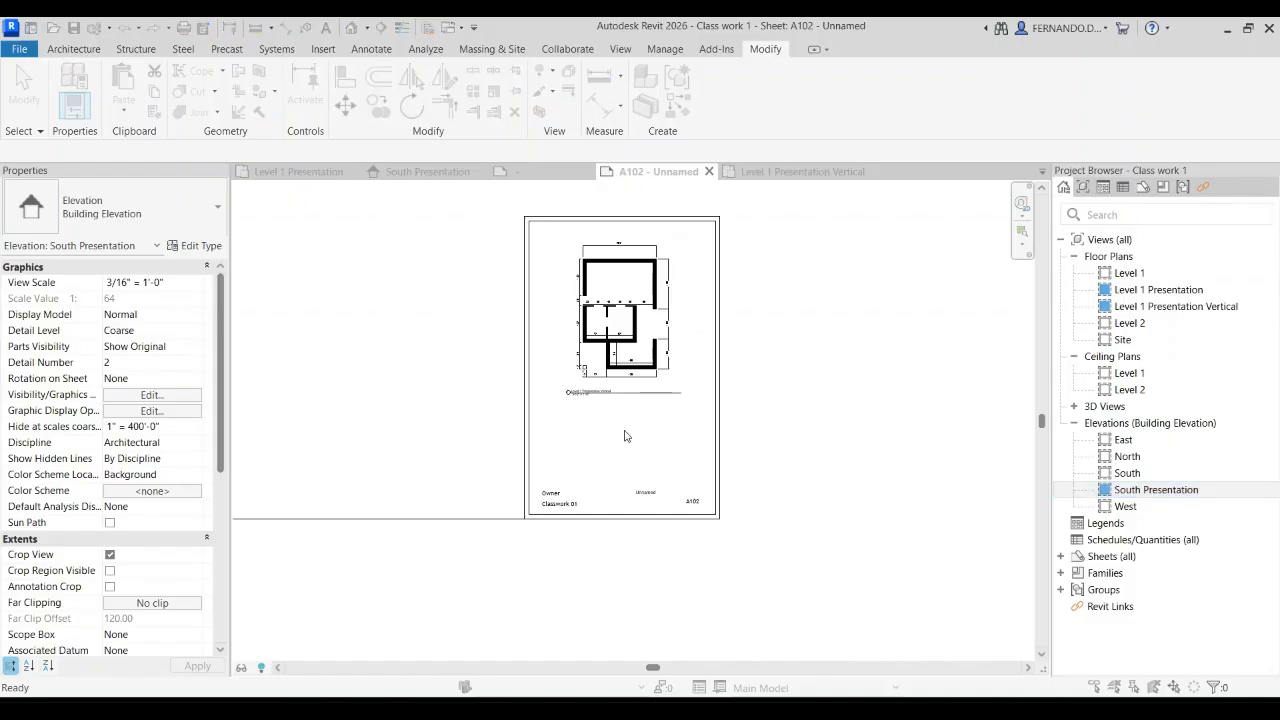
left_click(1163, 495)
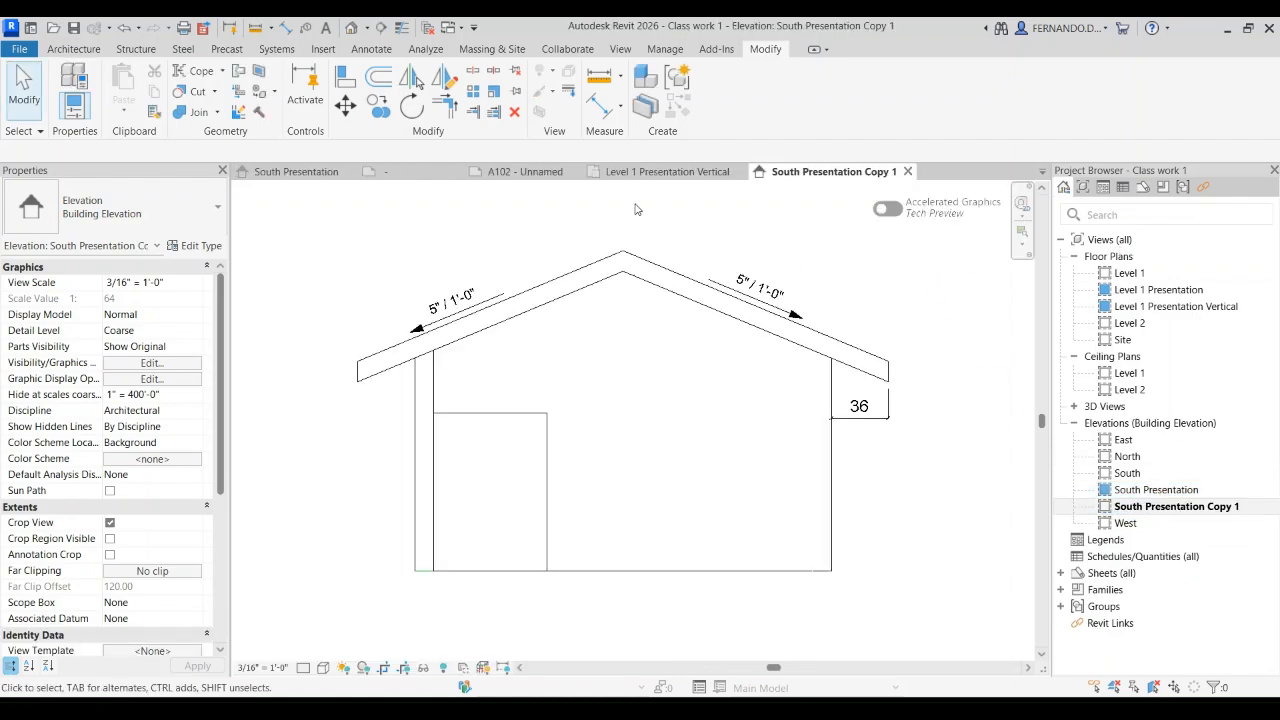
Step: Place the South Presentation Copy 1 elevation on sheet A102, centred below the floor plan
left_click(522, 171)
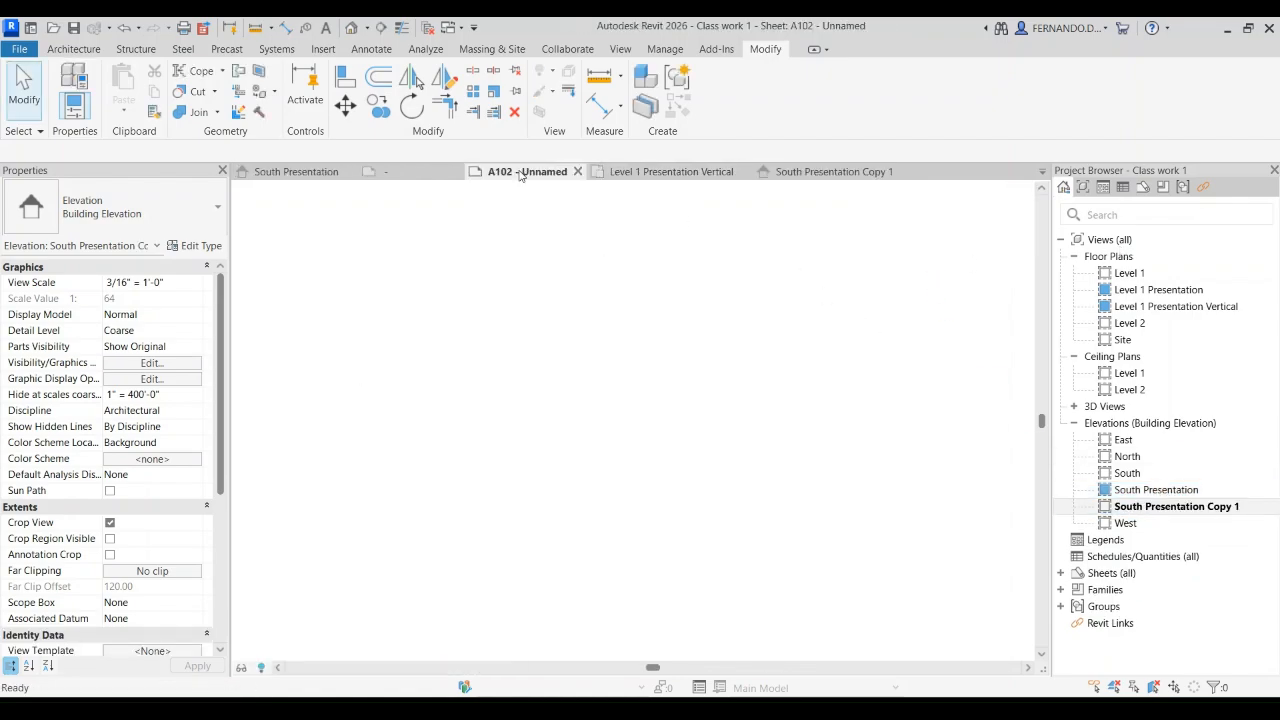
left_click(1181, 509)
left_click_drag(1173, 512, 621, 434)
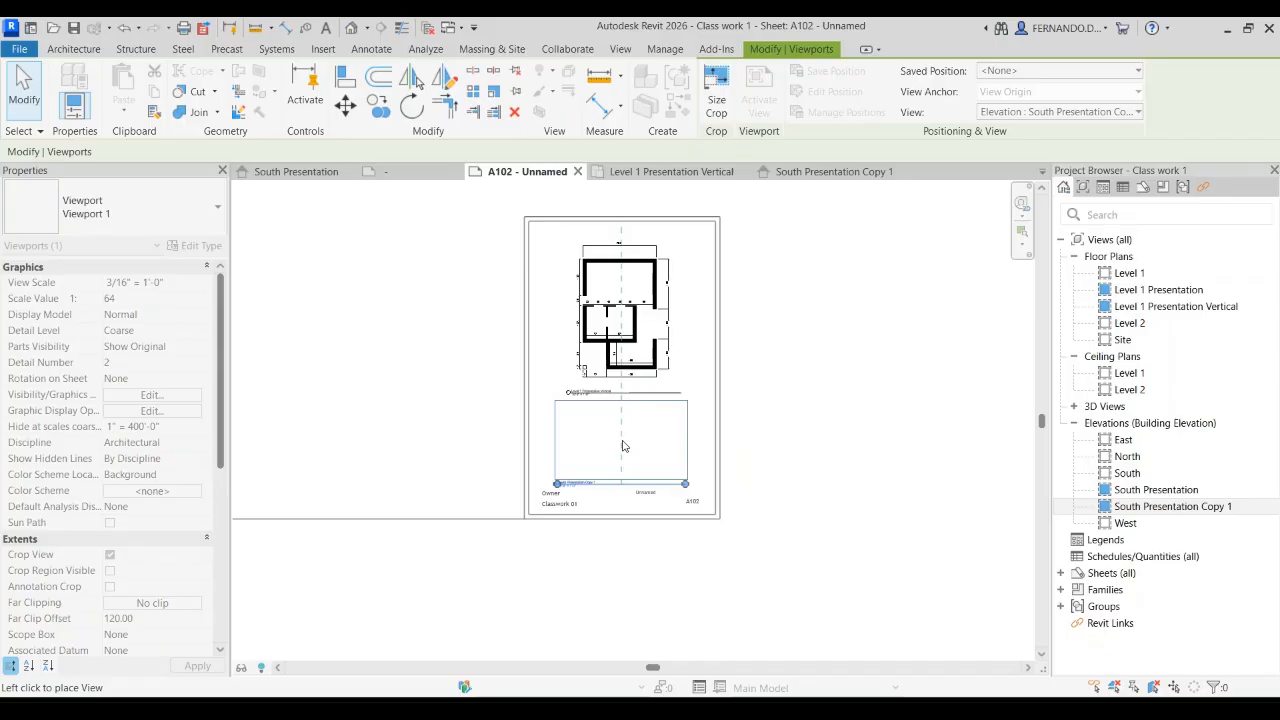
left_click(622, 446)
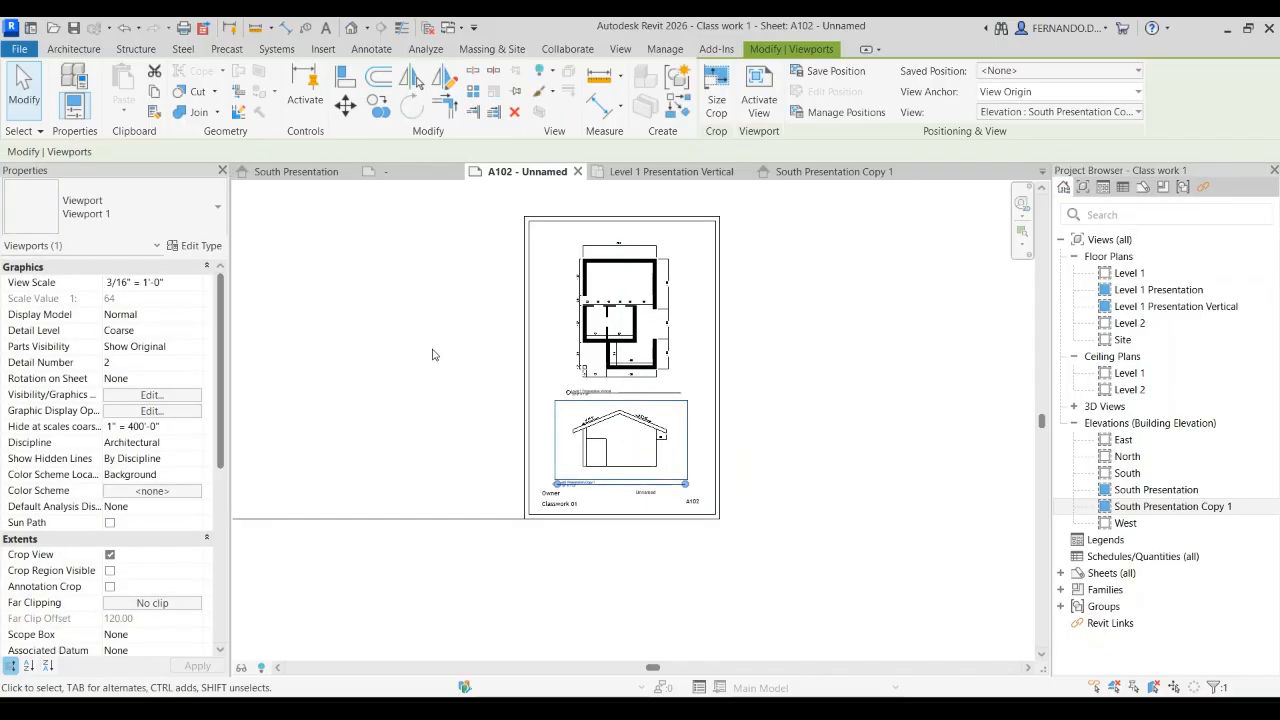
left_click(24, 88)
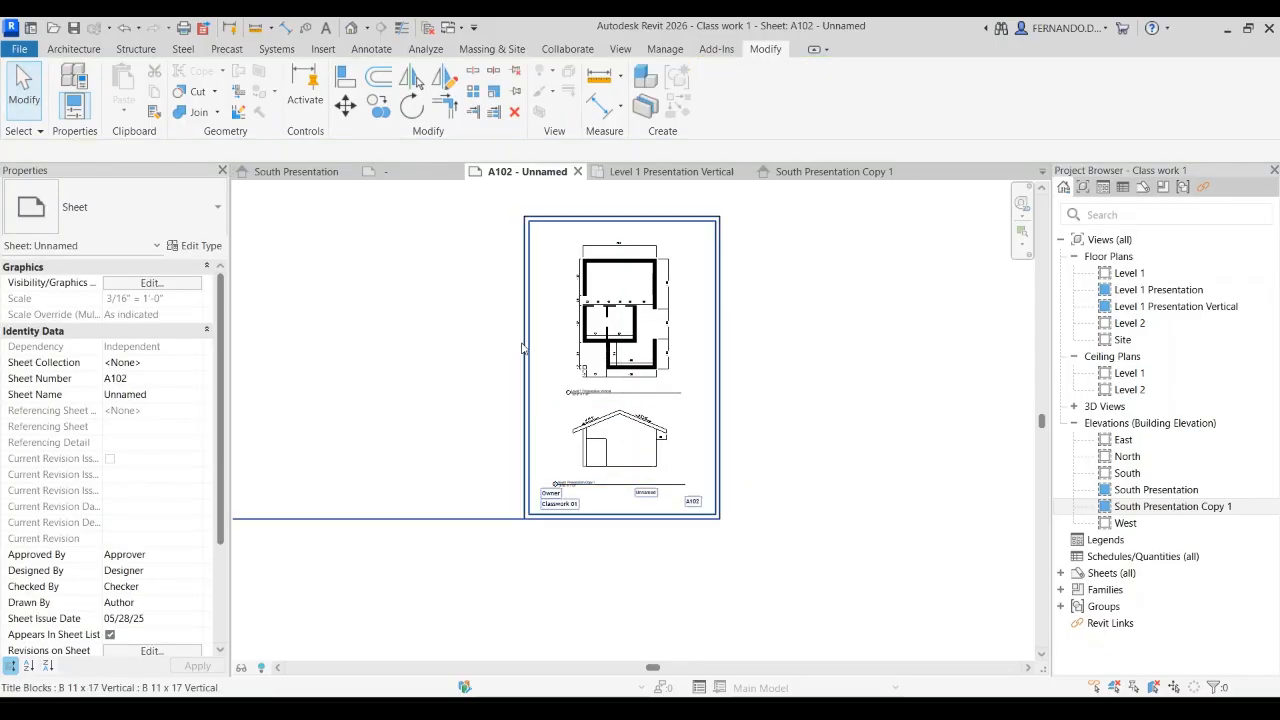
Step: Nudge the Level 1 Presentation Vertical view title up, closer to the floor plan on sheet A102
scroll(600, 458, "down", 2)
scroll(625, 478, "up", 2)
scroll(531, 481, "up", 3)
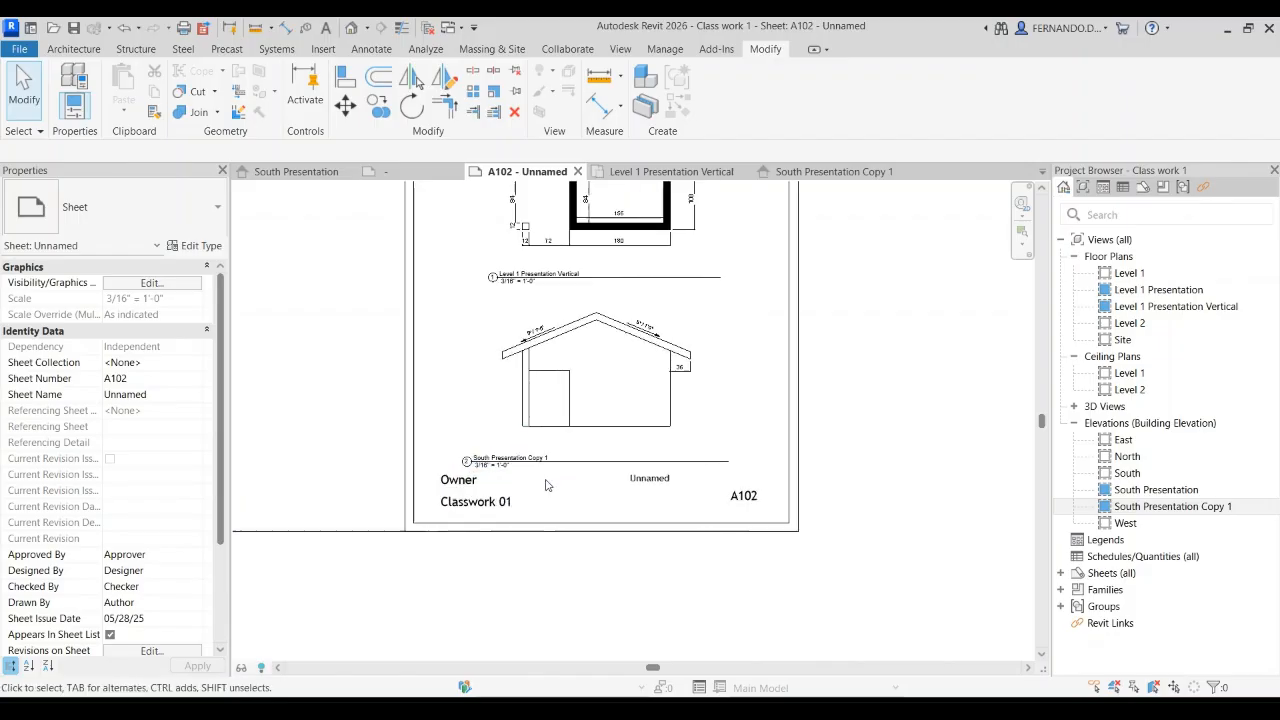
left_click(540, 252)
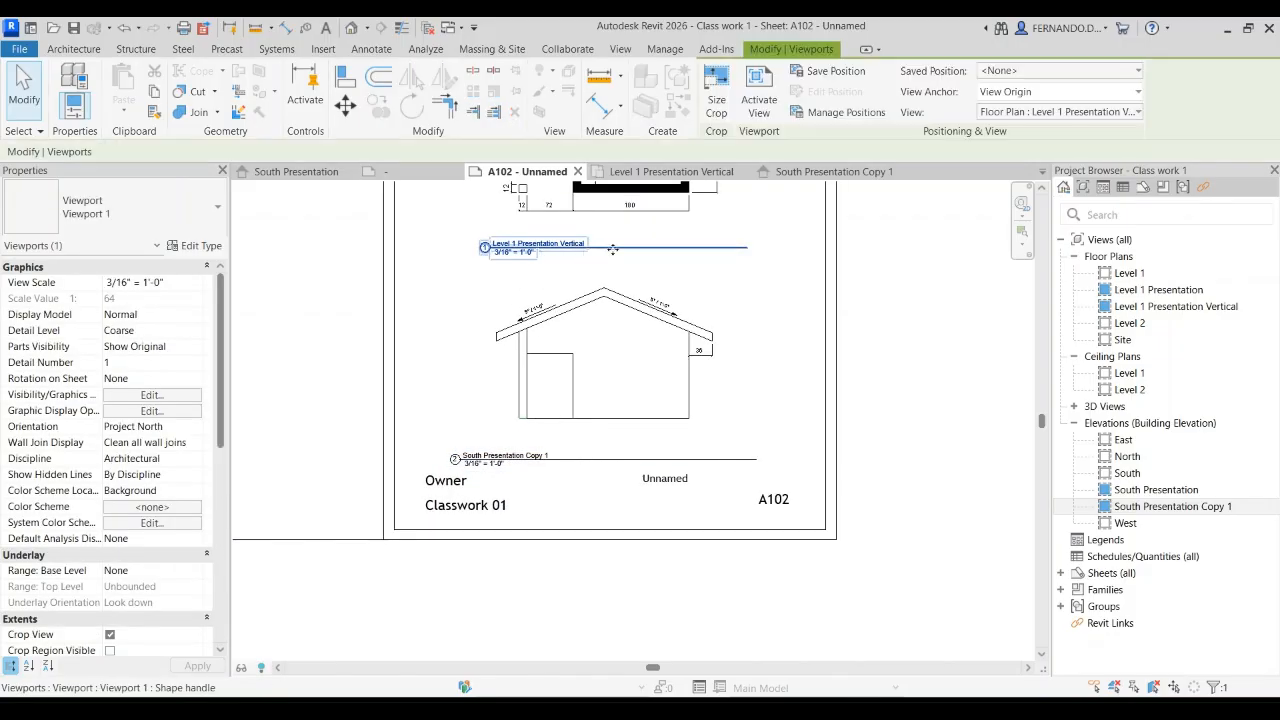
key("Up")
key("Up")
key("Up")
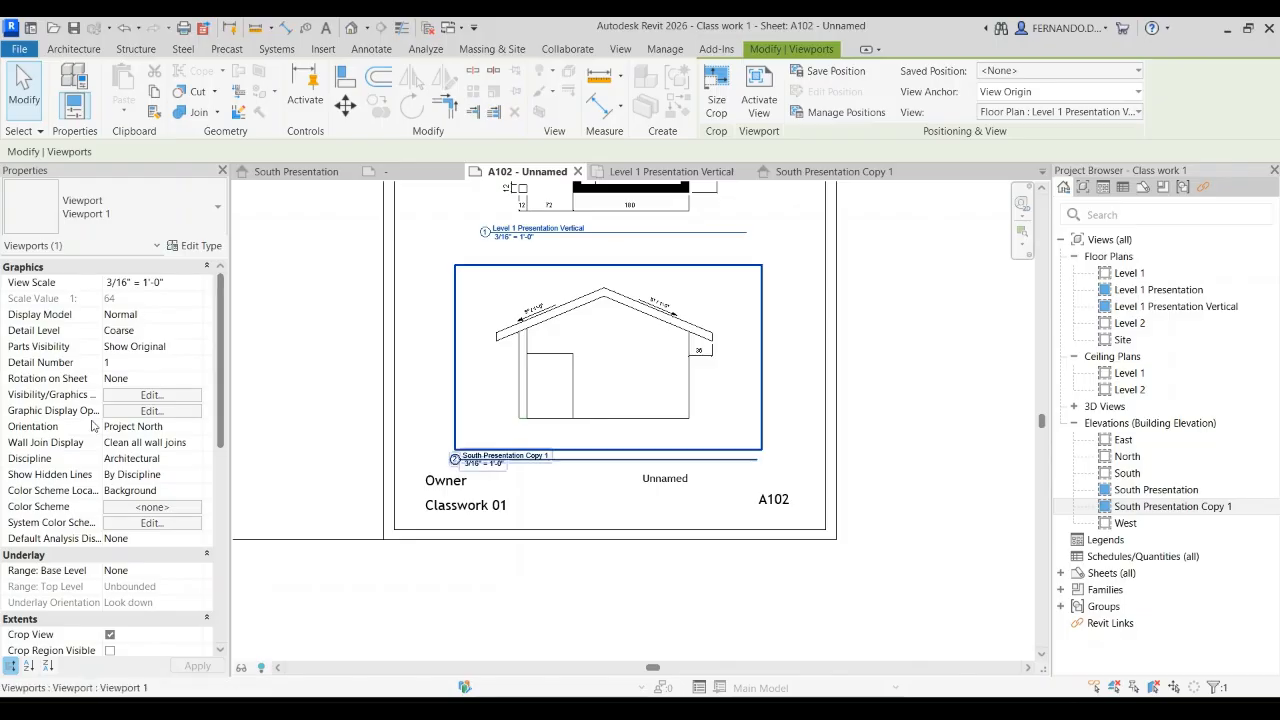
Step: Move the South Presentation Copy 1 view title up and align its start with the floor plan's title
left_click(513, 461)
left_click_drag(515, 461, 551, 449)
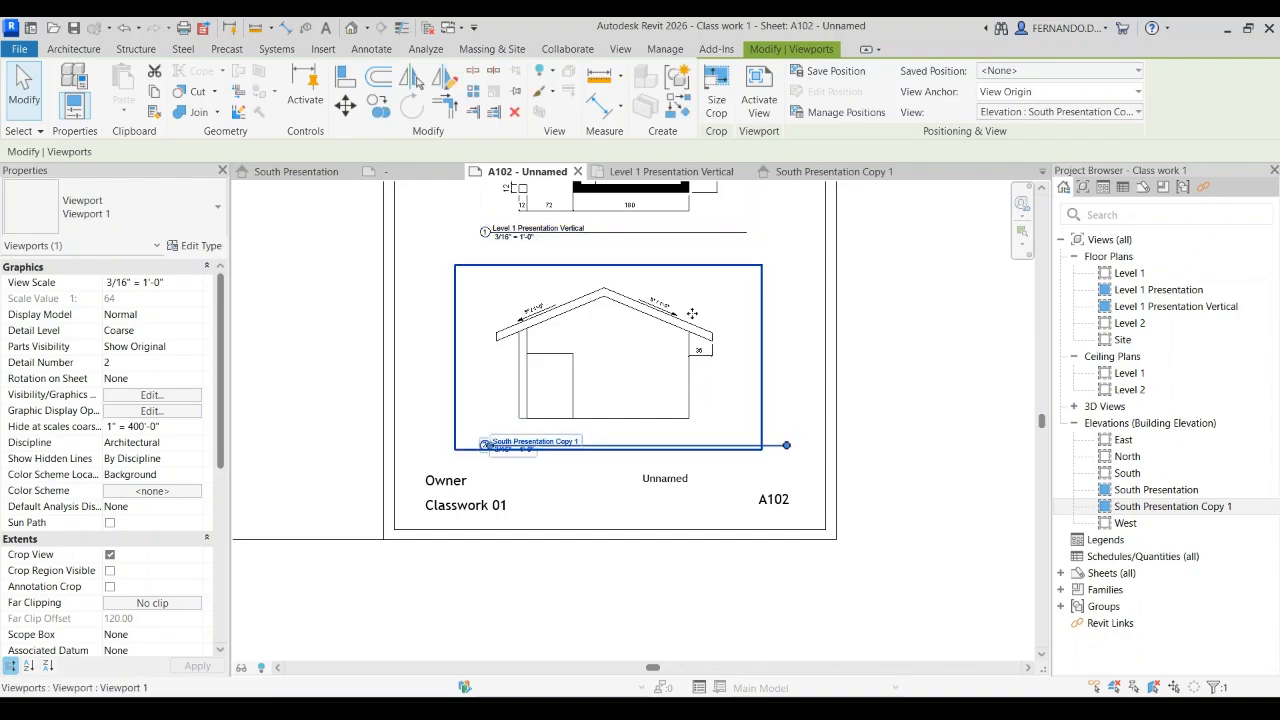
left_click(926, 442)
left_click(776, 452)
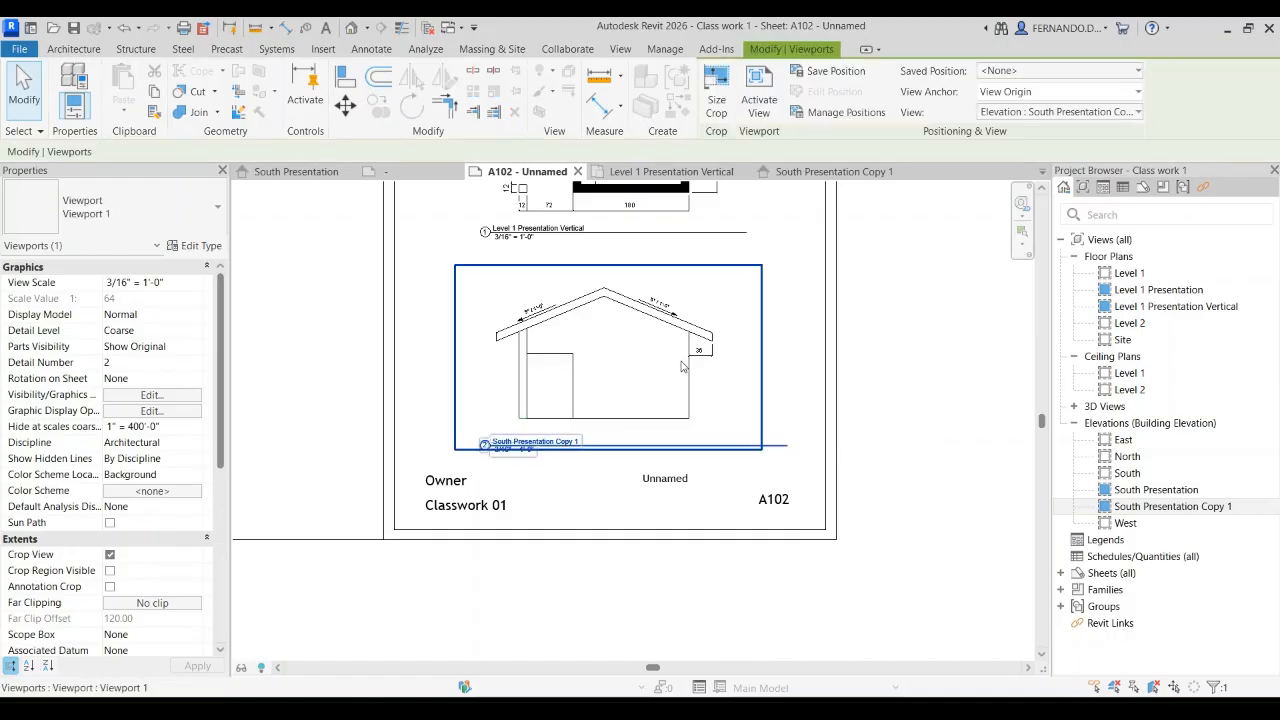
Step: Shorten the South Presentation Copy 1 title line so it ends level with the floor plan's title line
left_click_drag(789, 452, 746, 449)
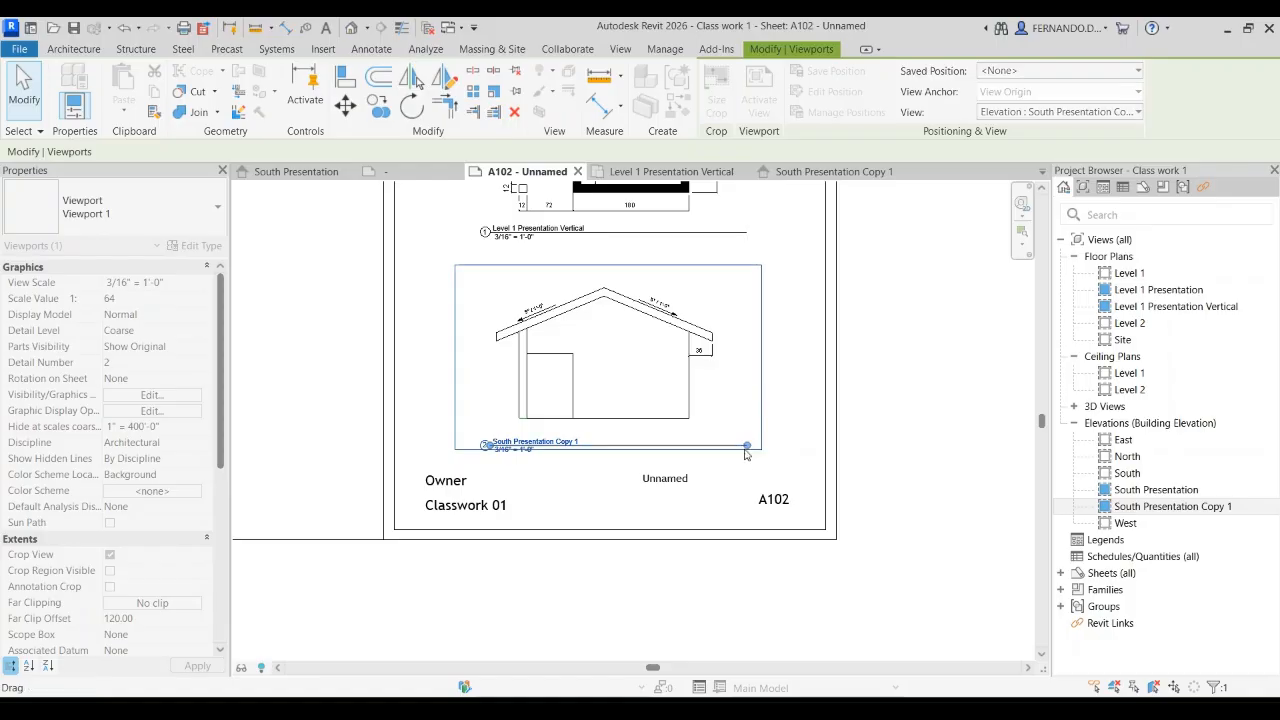
left_click(906, 437)
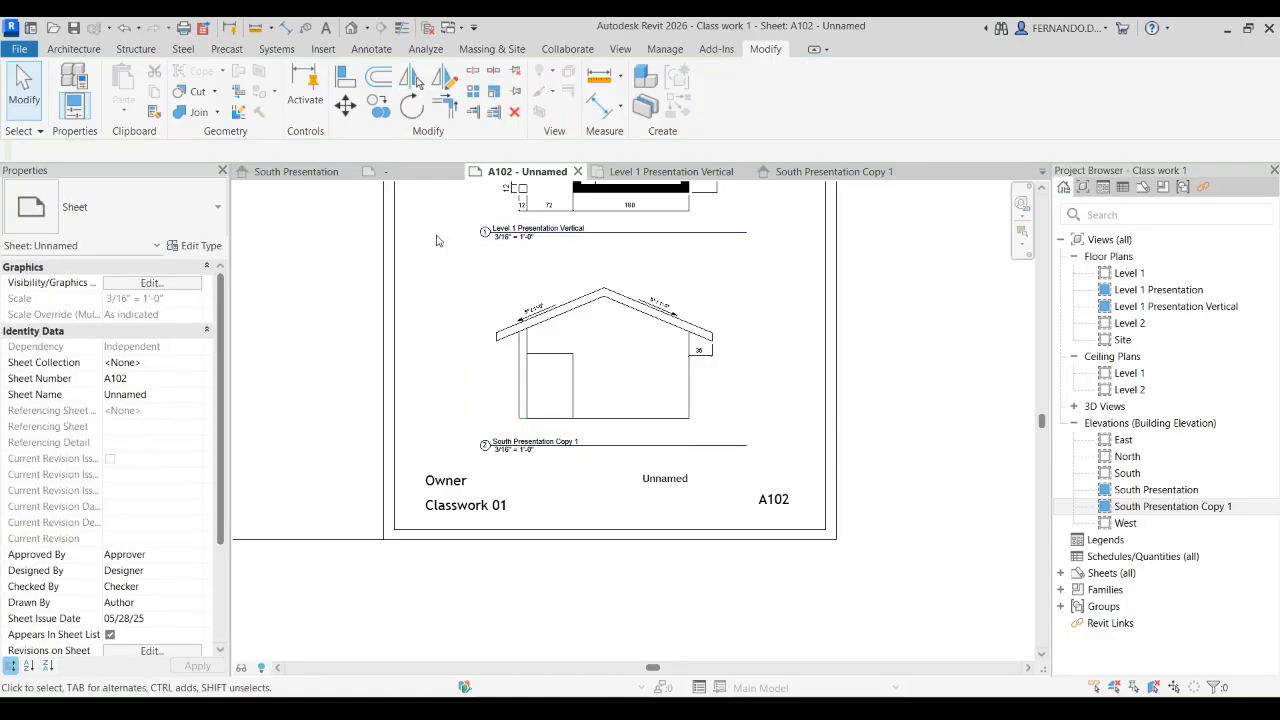
left_click(490, 442)
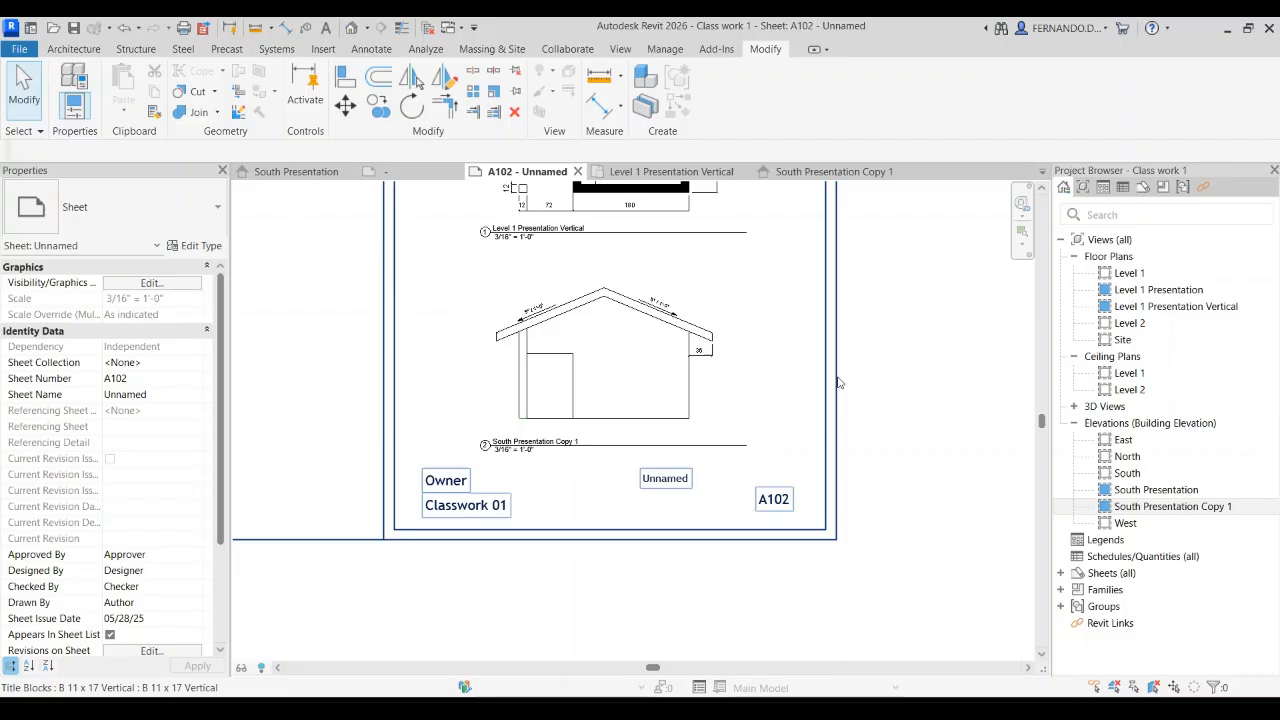
Step: Draw a horizontal detail line about 6.75 long along the base of the south elevation on sheet A102, extending past both sides
scroll(668, 425, "up", 3)
key("Escape")
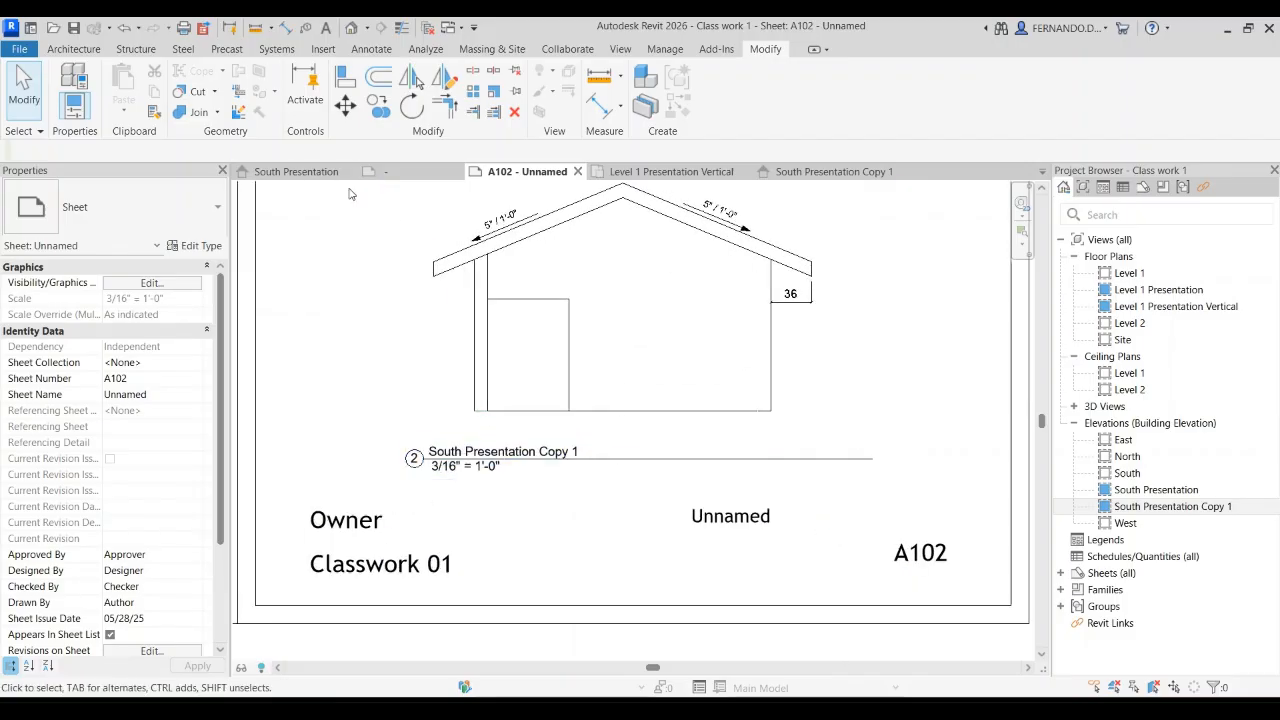
left_click(366, 49)
left_click(395, 72)
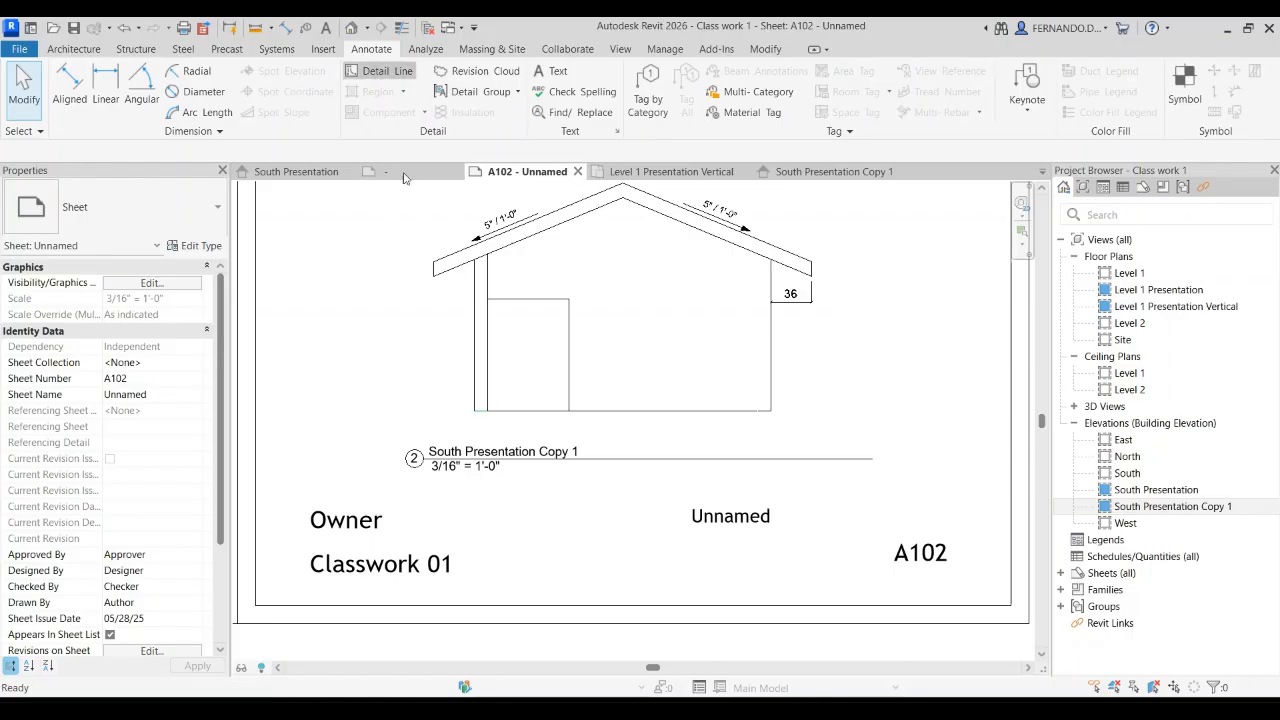
left_click(387, 409)
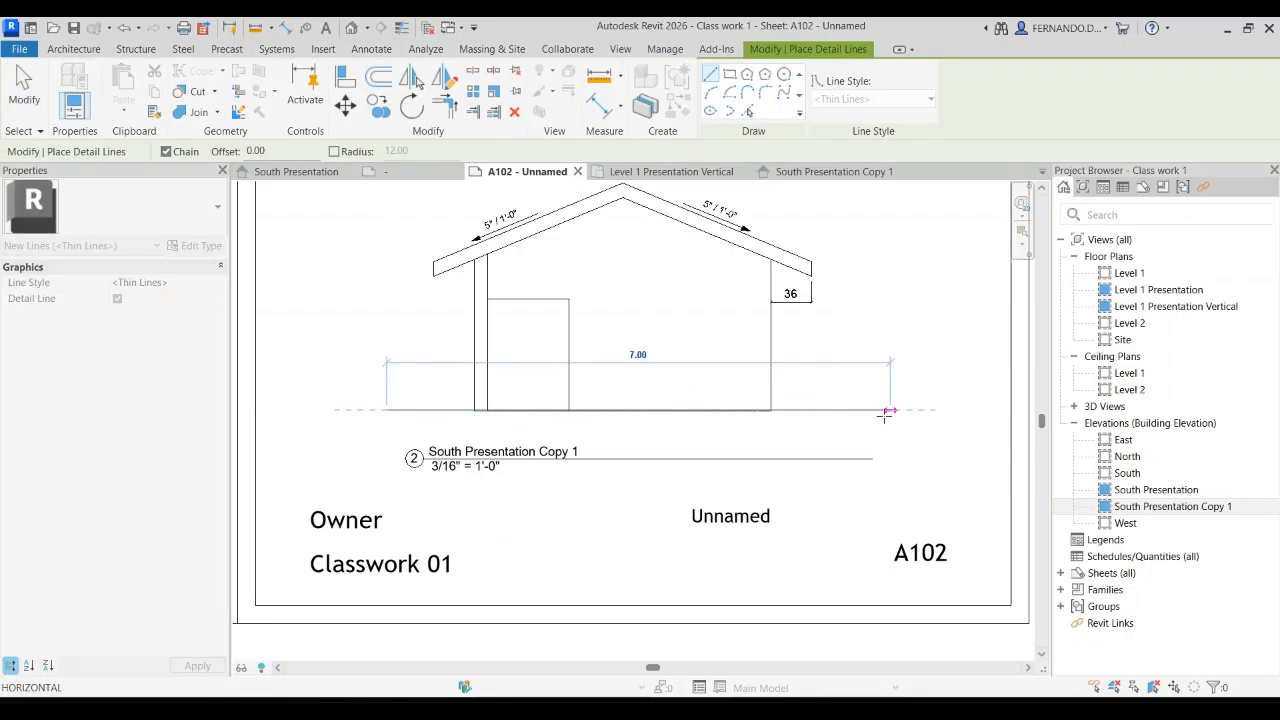
left_click(870, 409)
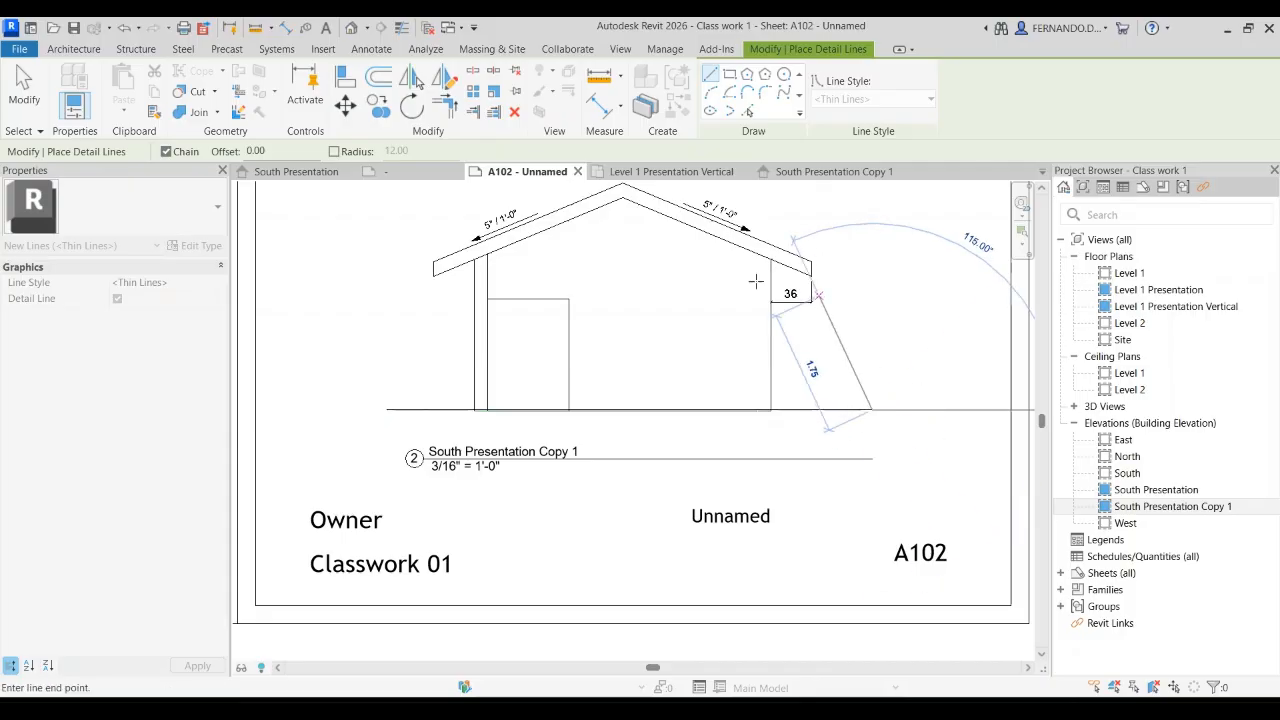
key("Escape")
key("Escape")
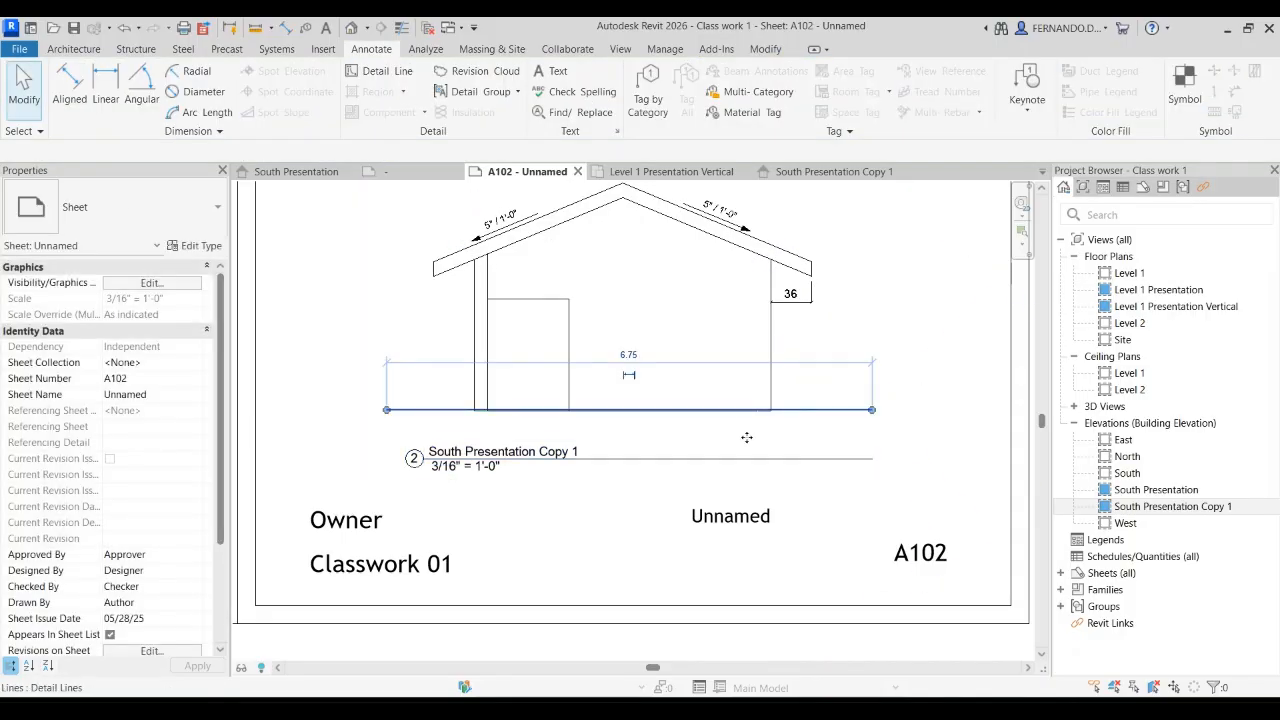
Step: Give the ground detail line below the south elevation a heavier line style, keeping it on the elevation's base
left_click(749, 434)
scroll(757, 436, "up", 4)
scroll(757, 436, "up", 2)
key("Up")
key("Down")
scroll(486, 469, "down", 5)
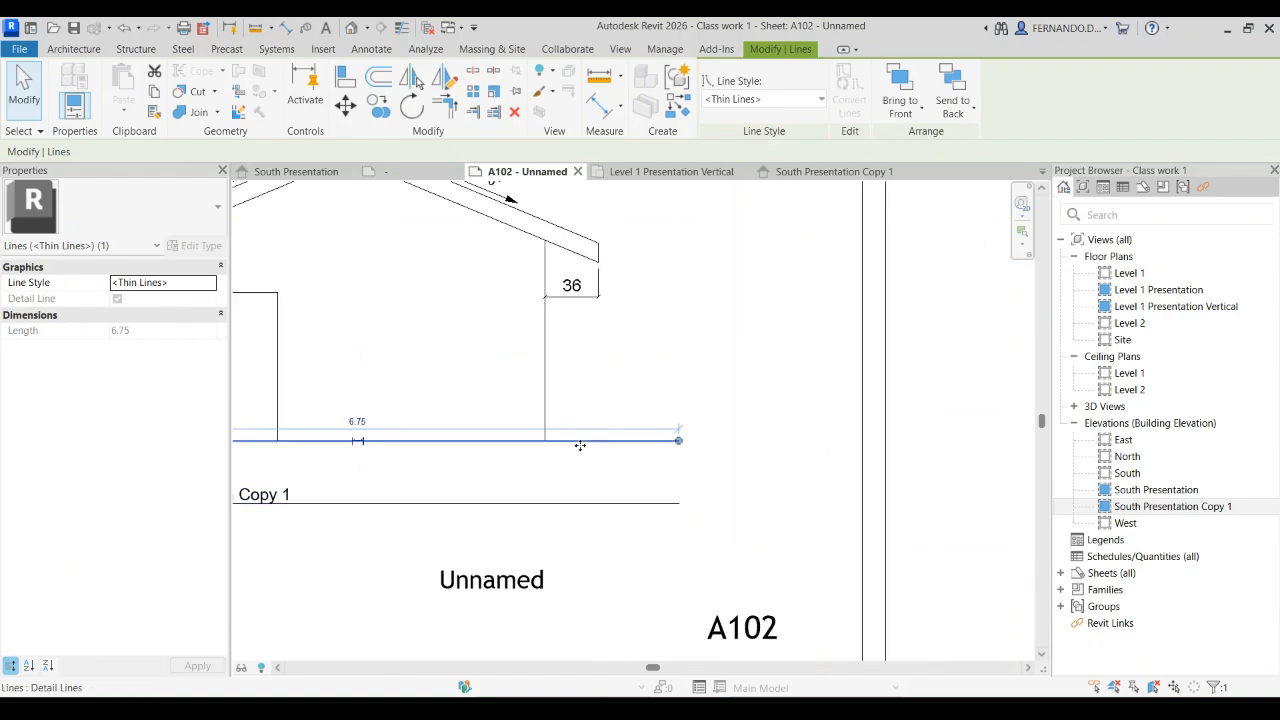
left_click(757, 355)
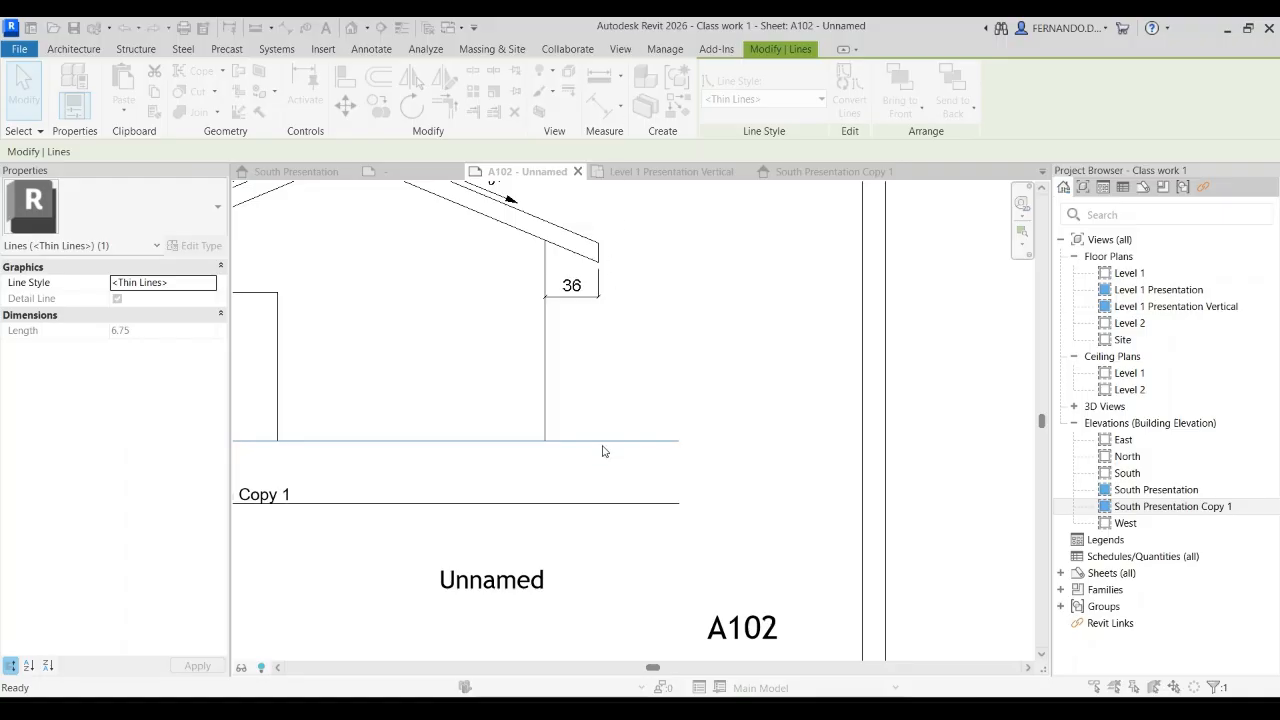
left_click(755, 444)
left_click(651, 443)
left_click(994, 426)
Step: Close the B 11 x 17 Vertical title block family view and return to sheet A102
scroll(800, 402, "down", 4)
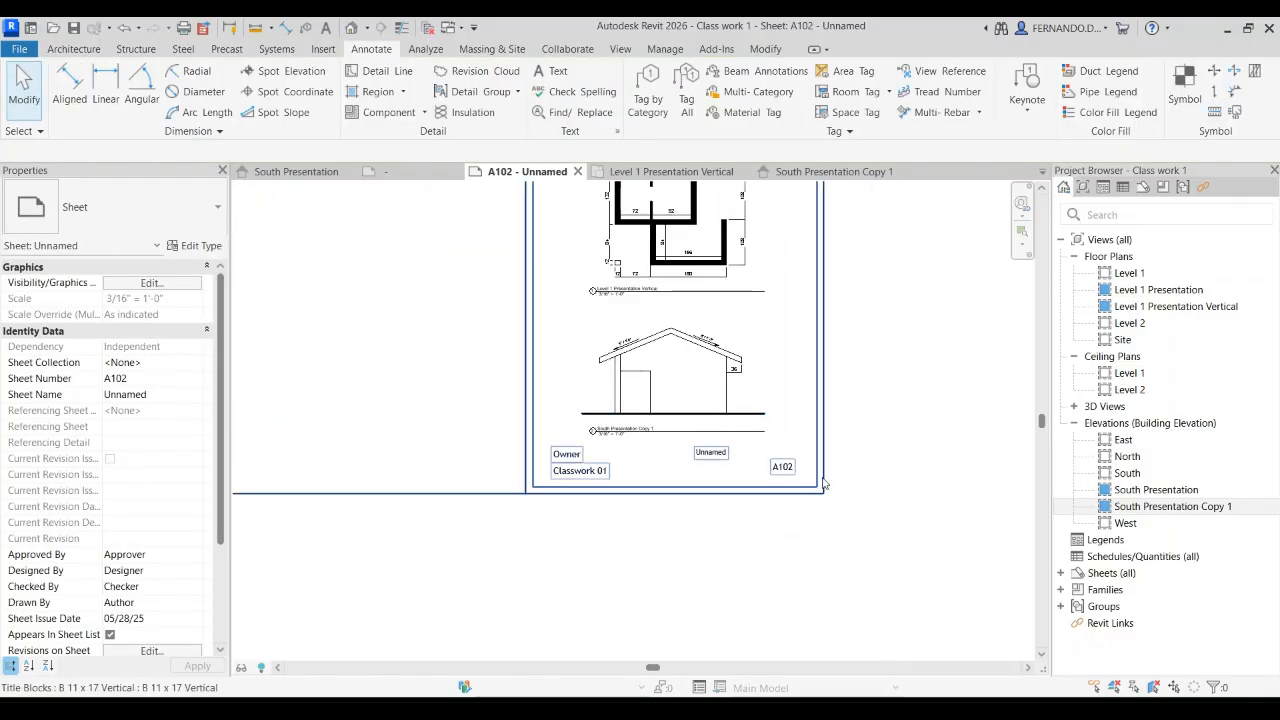
scroll(600, 340, "down", 3)
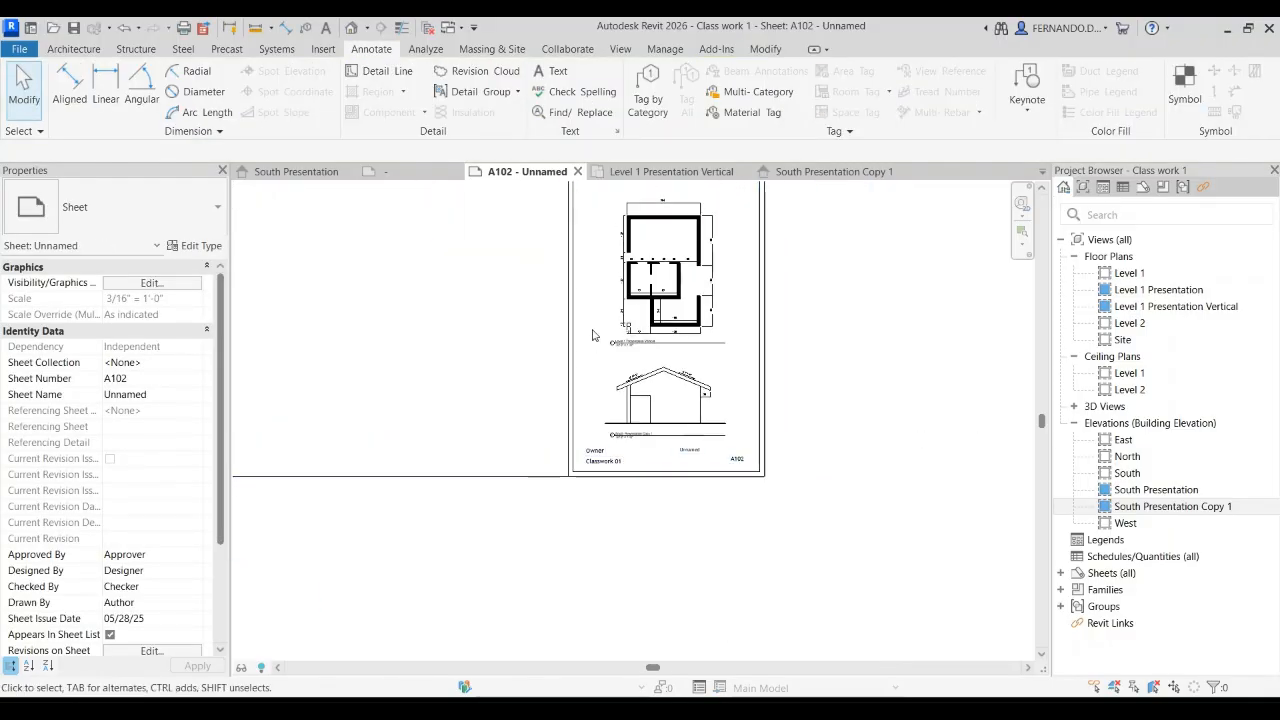
scroll(600, 400, "up", 3)
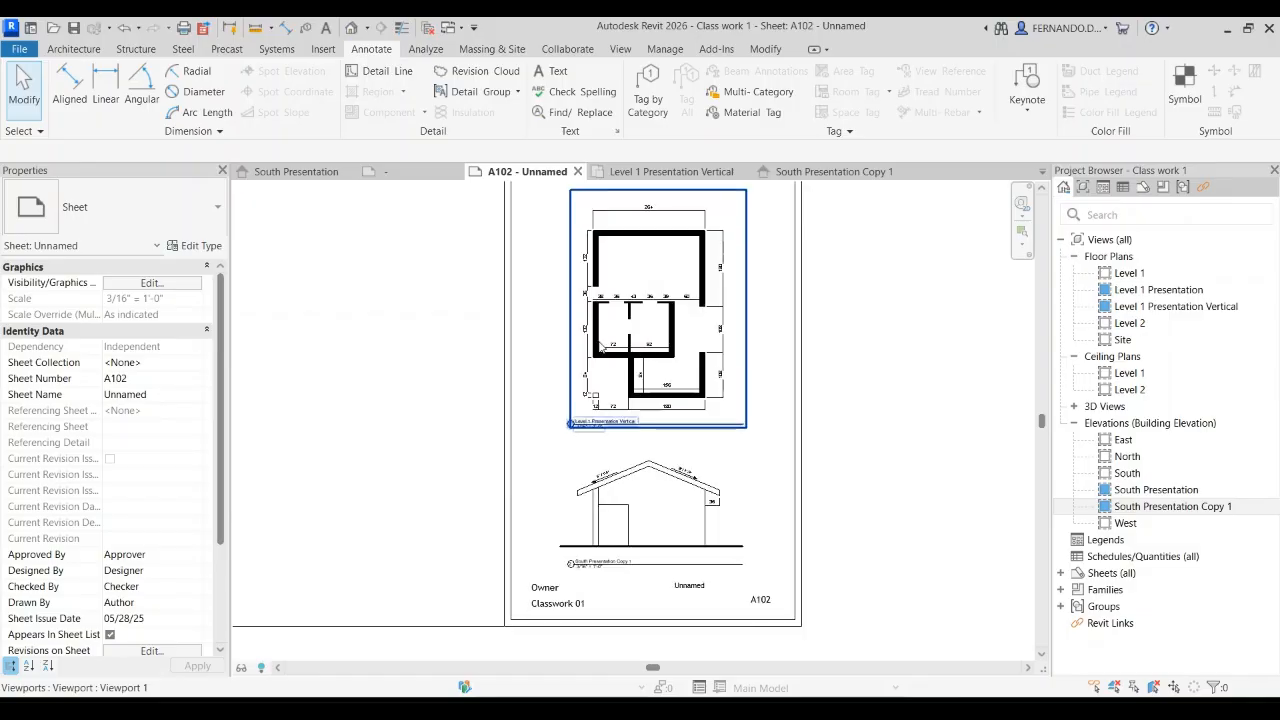
scroll(679, 391, "down", 2)
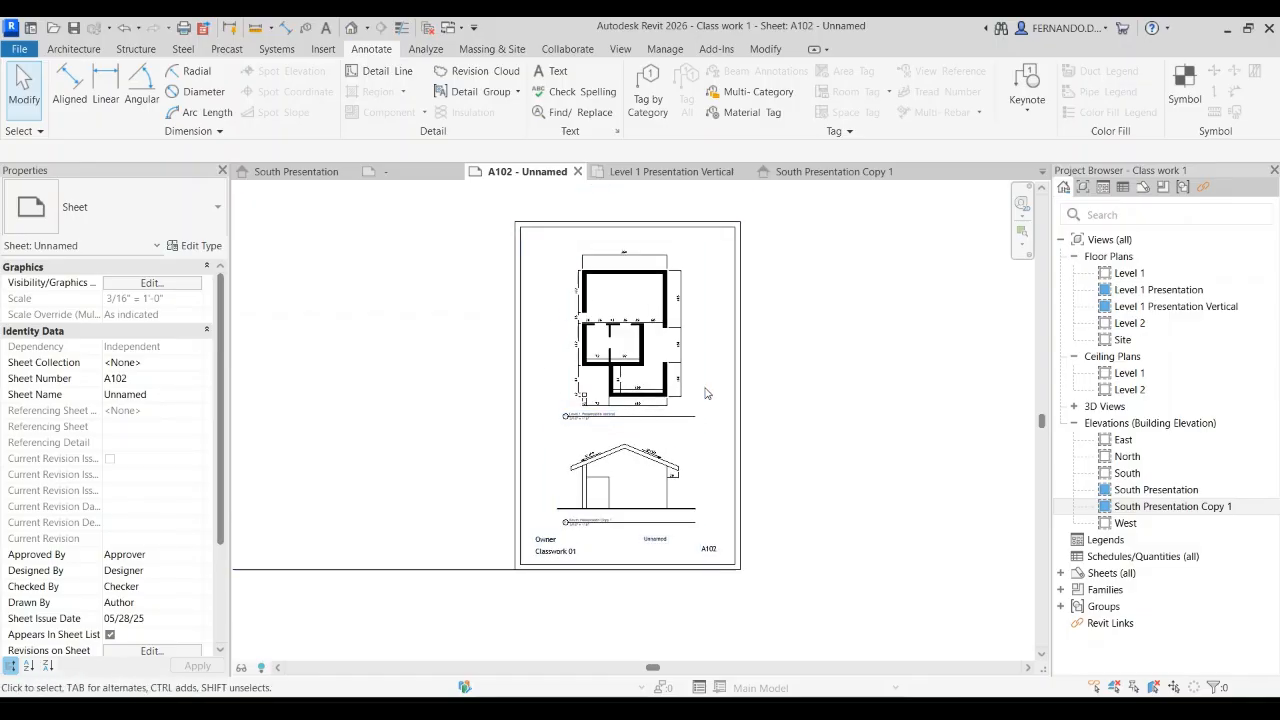
left_click(410, 171)
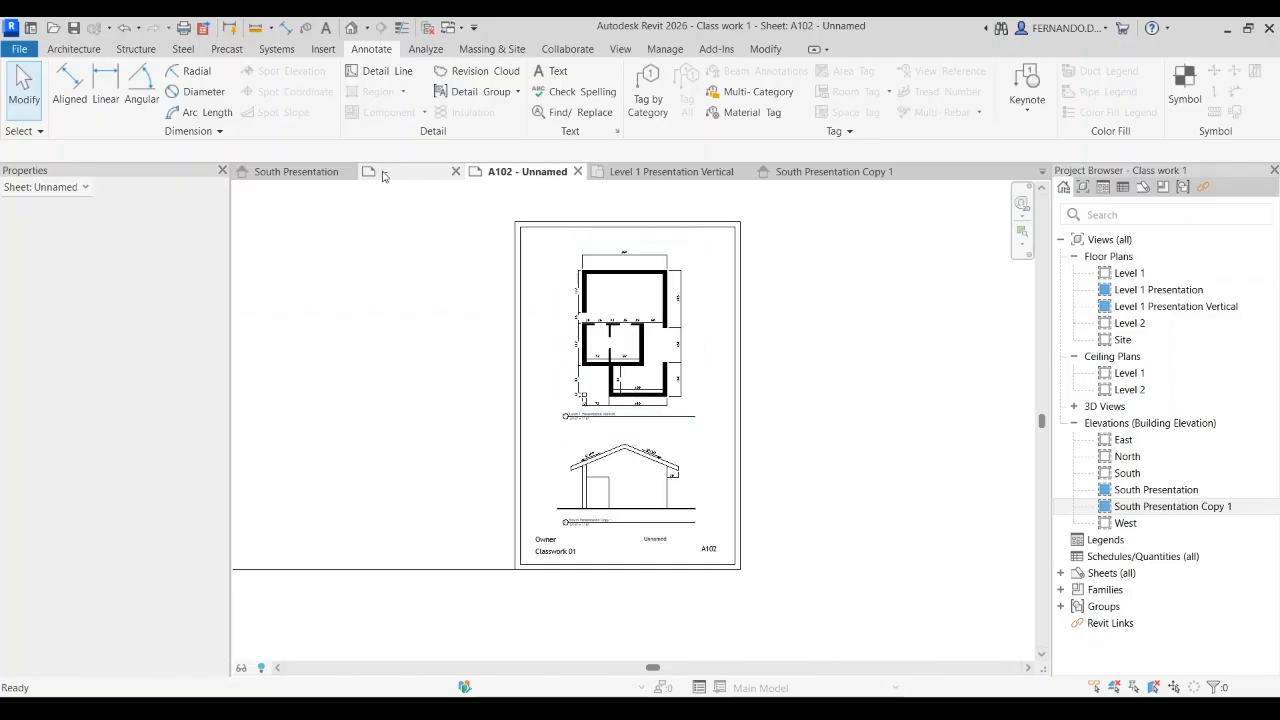
left_click(455, 172)
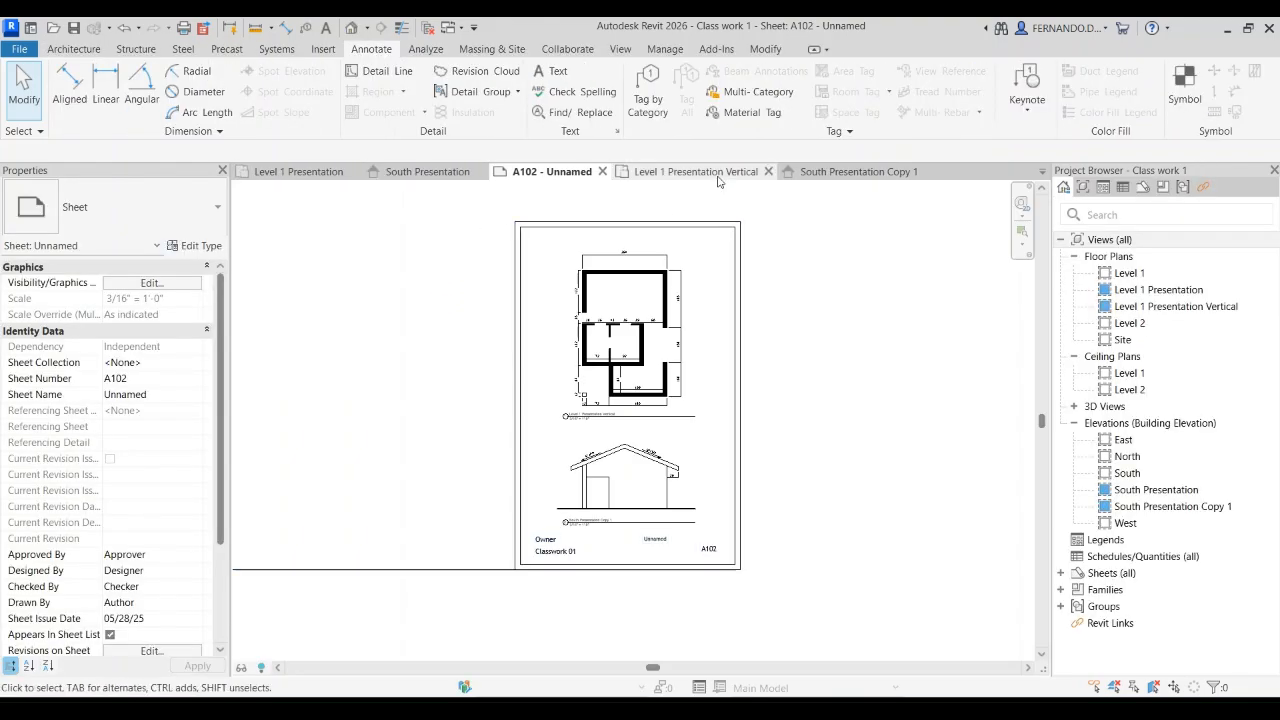
left_click(686, 176)
left_click(549, 172)
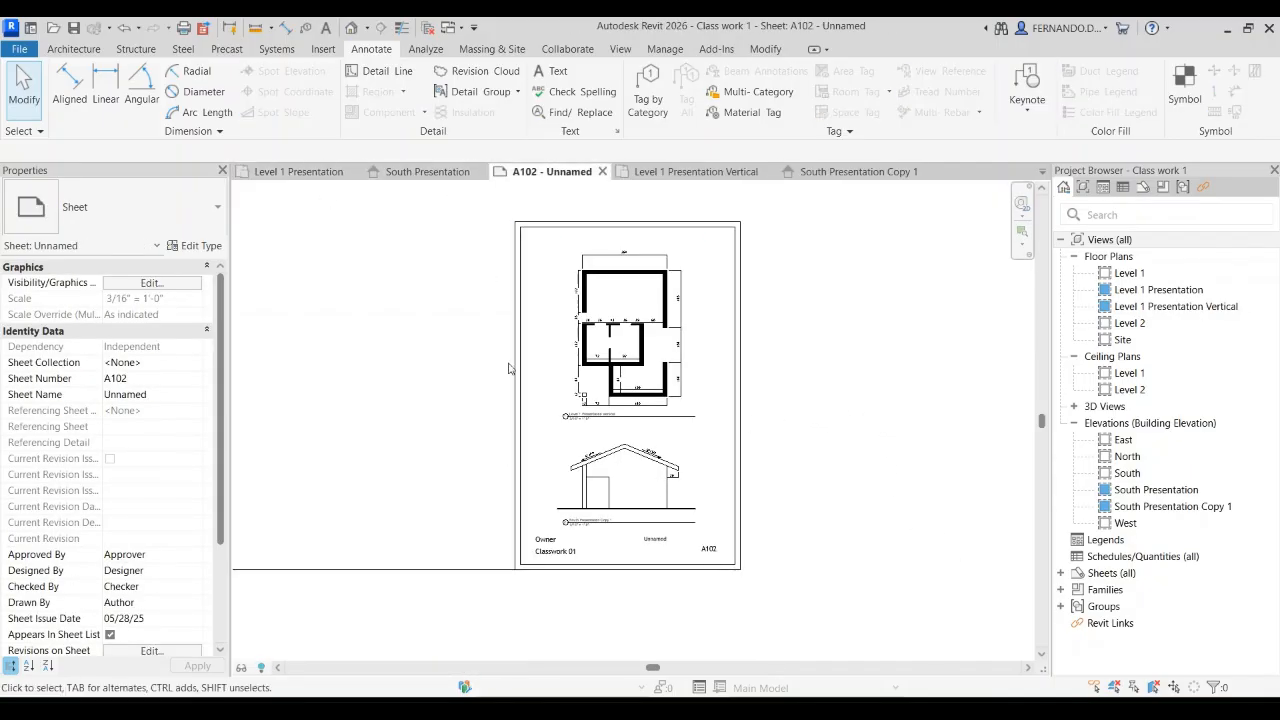
Step: Expand the project's list of sheets and open sheet A101, Floor plan and south elevation
scroll(509, 366, "down", 2)
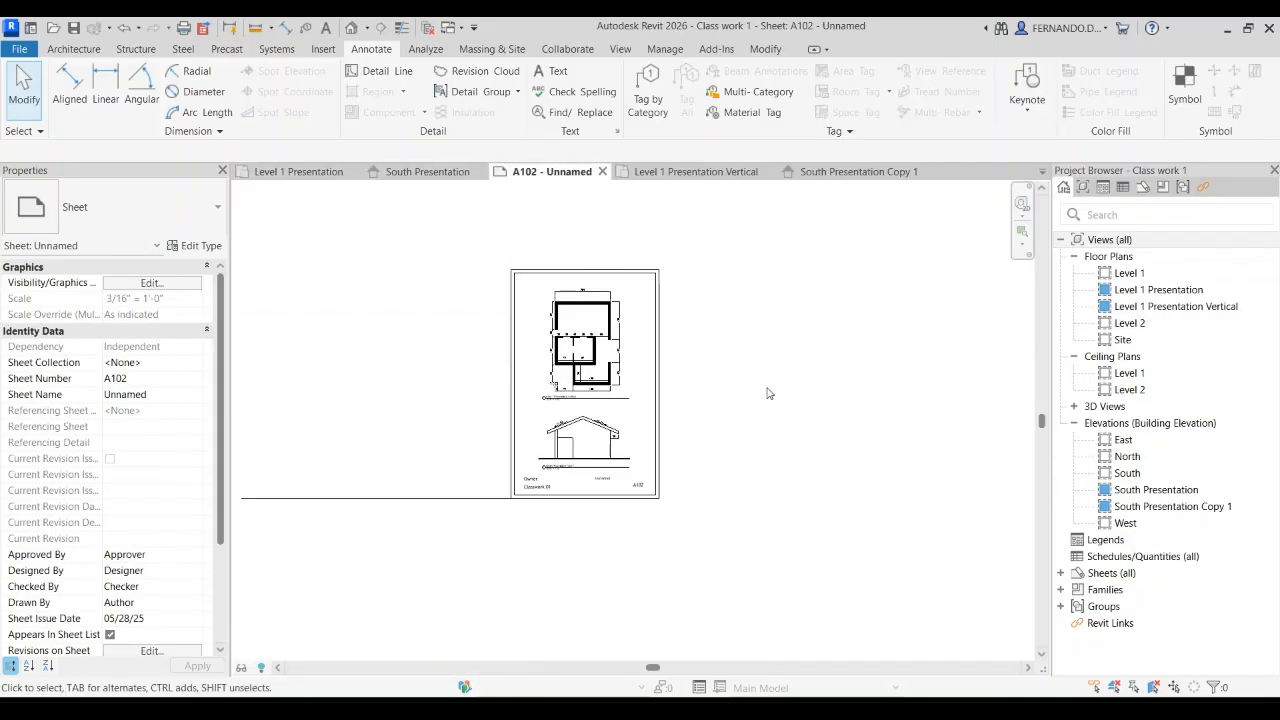
left_click(1100, 575)
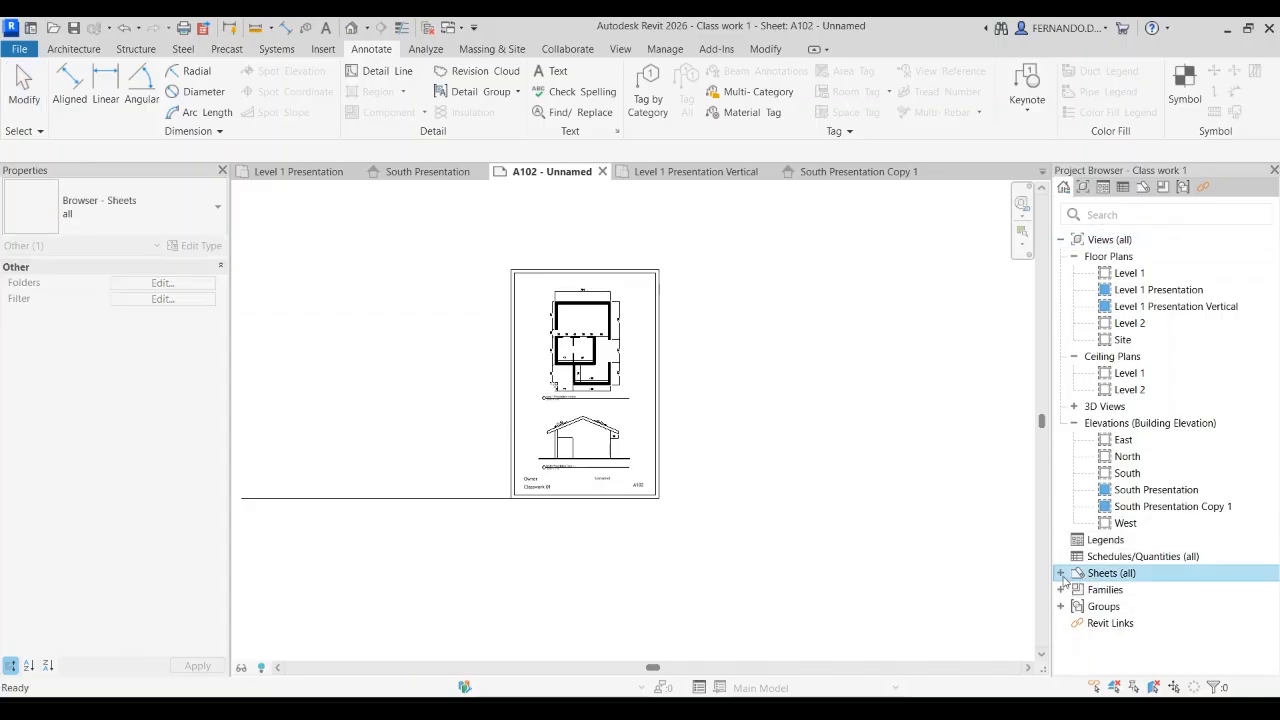
double_click(1100, 574)
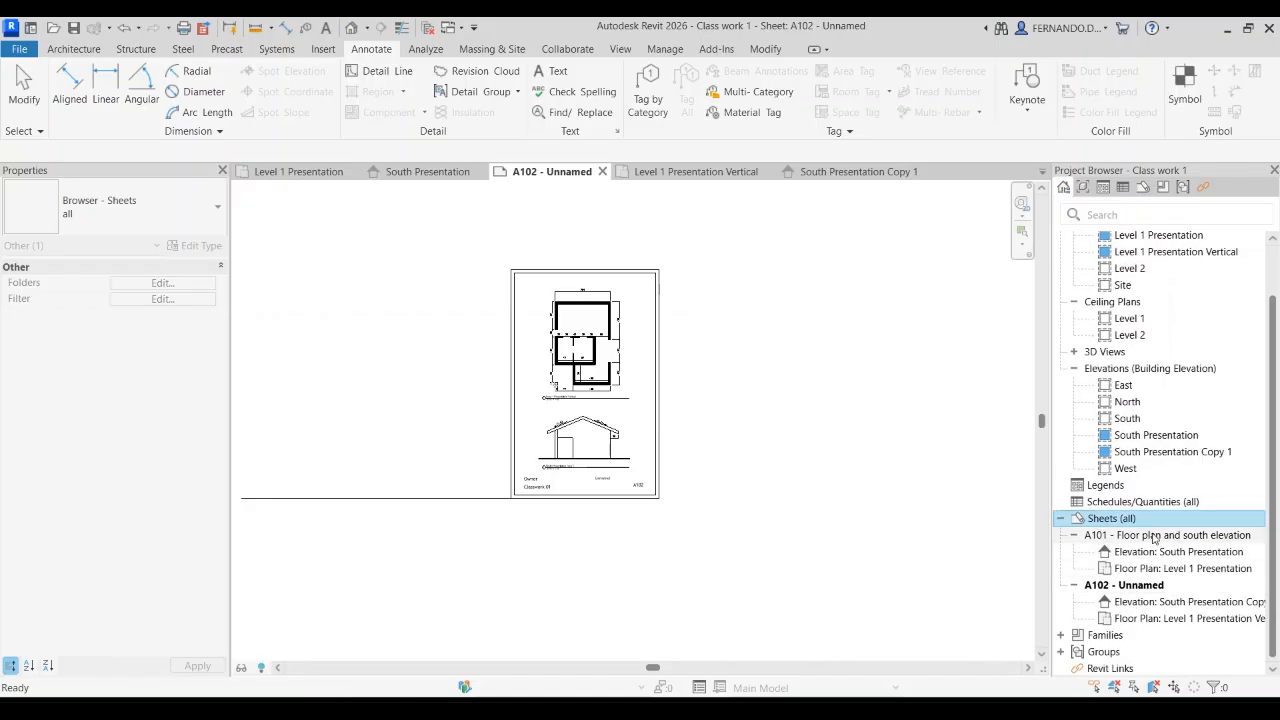
double_click(1110, 535)
scroll(346, 362, "up", 4)
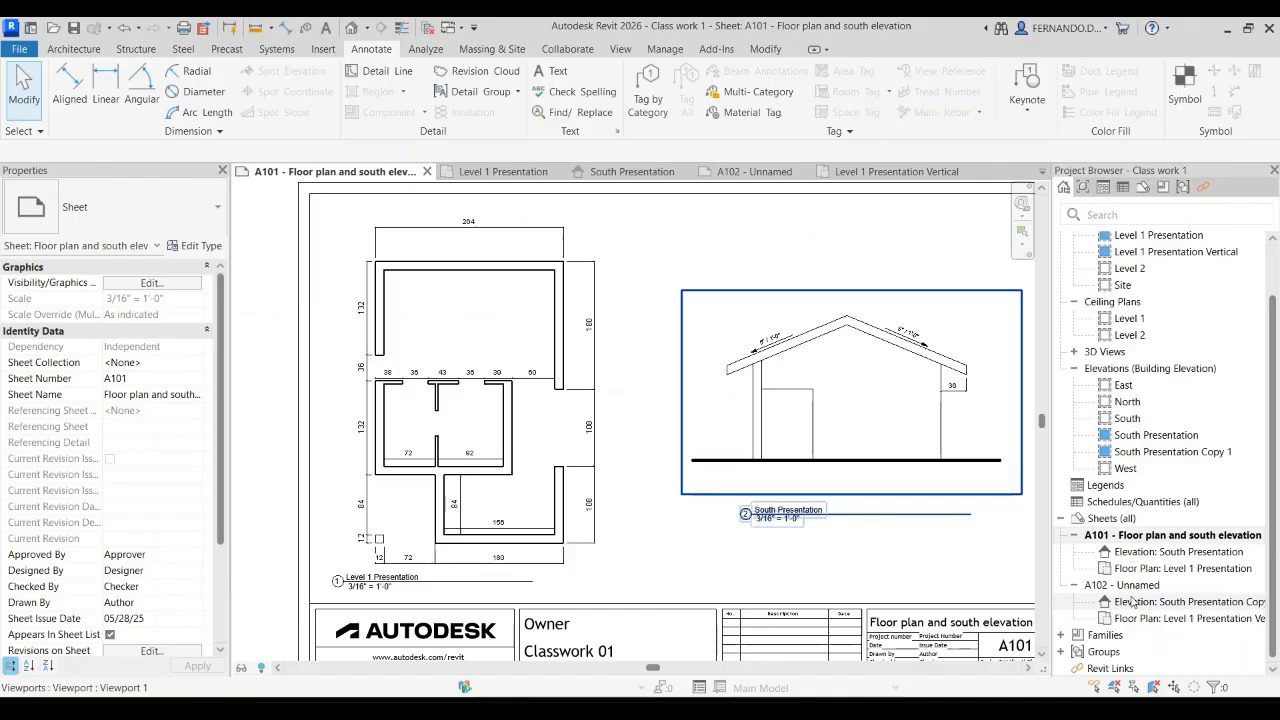
Step: Reopen sheet A102 and rename it "Section and Elevation" in its title block, keeping the sheet number A102
double_click(1096, 586)
scroll(559, 492, "up", 5)
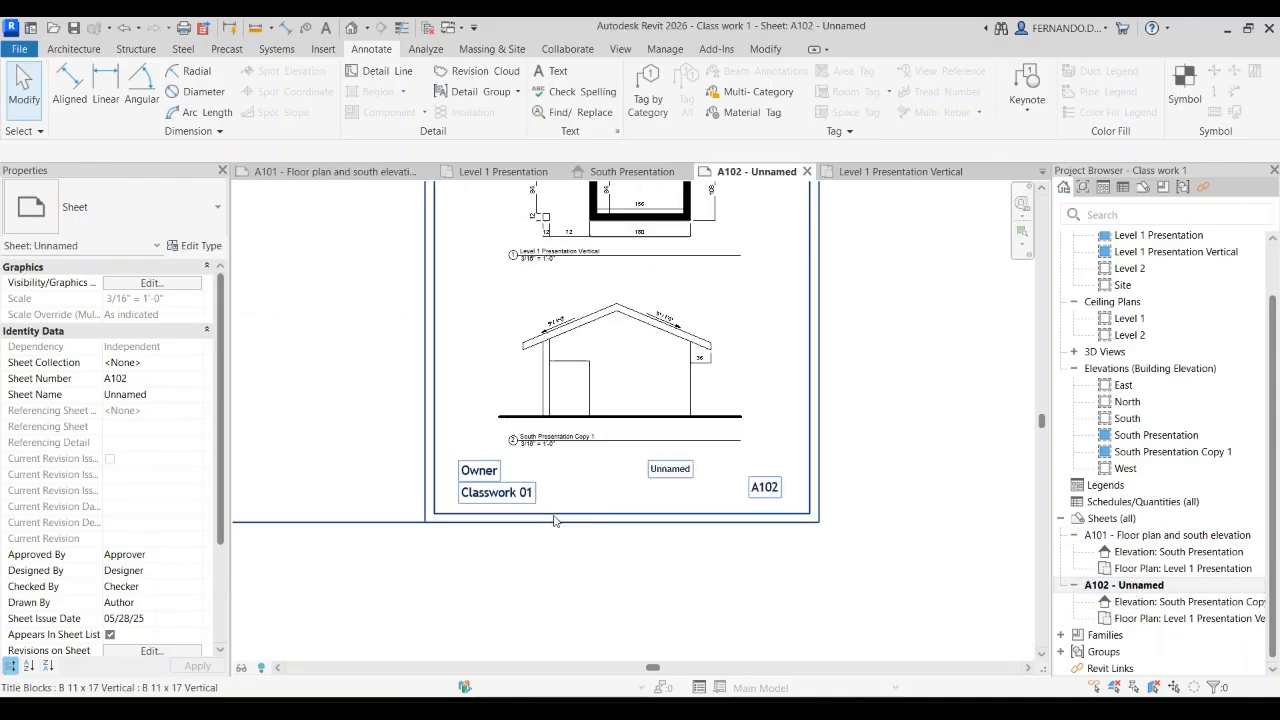
left_click(435, 458)
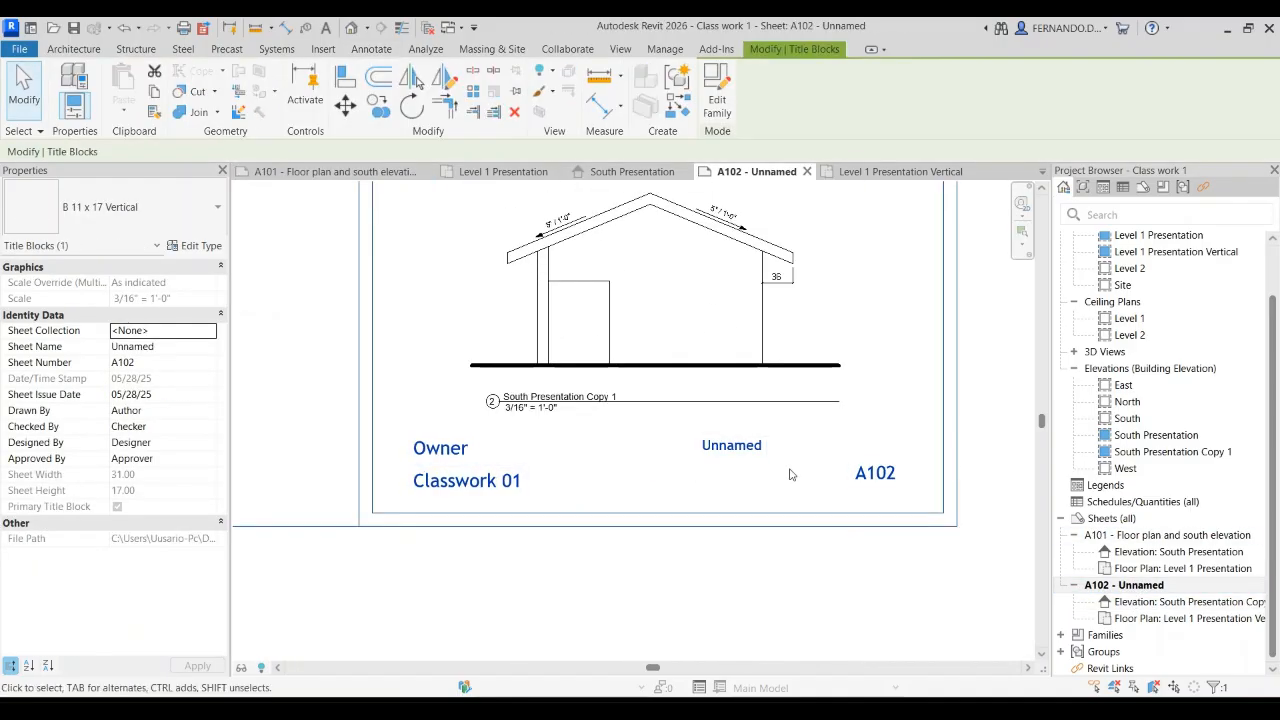
left_click(757, 450)
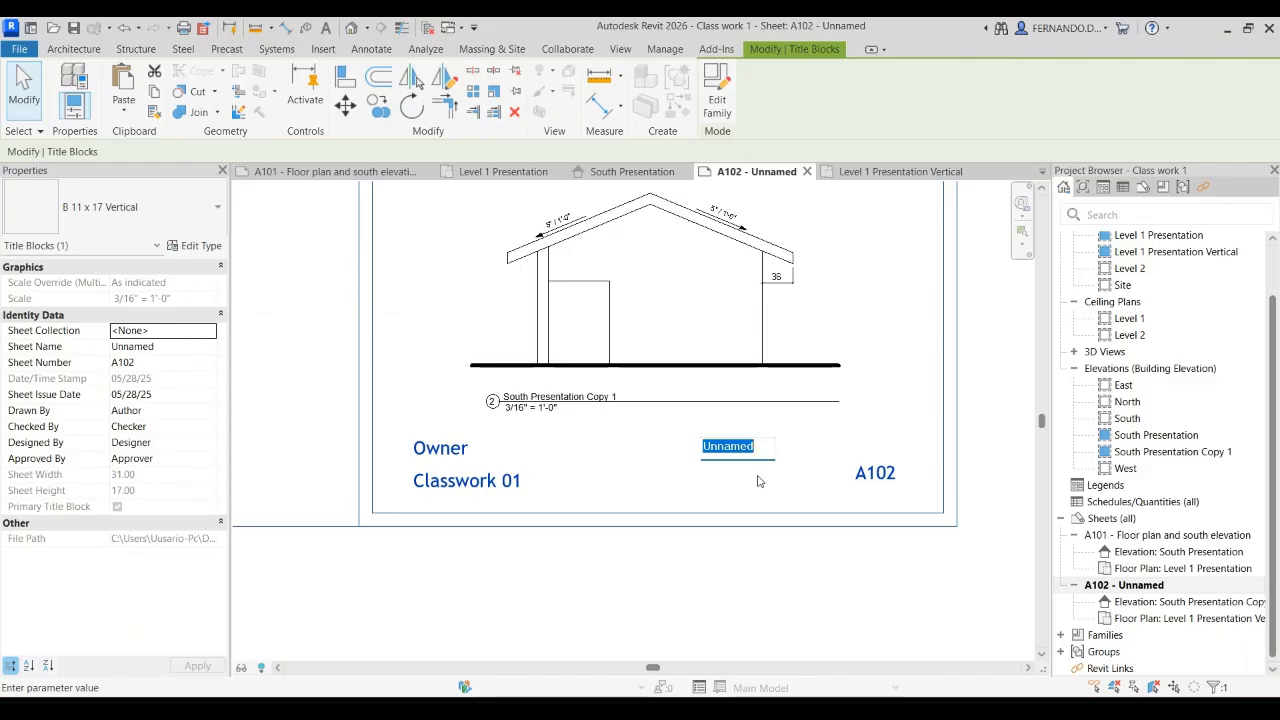
type("Section and S")
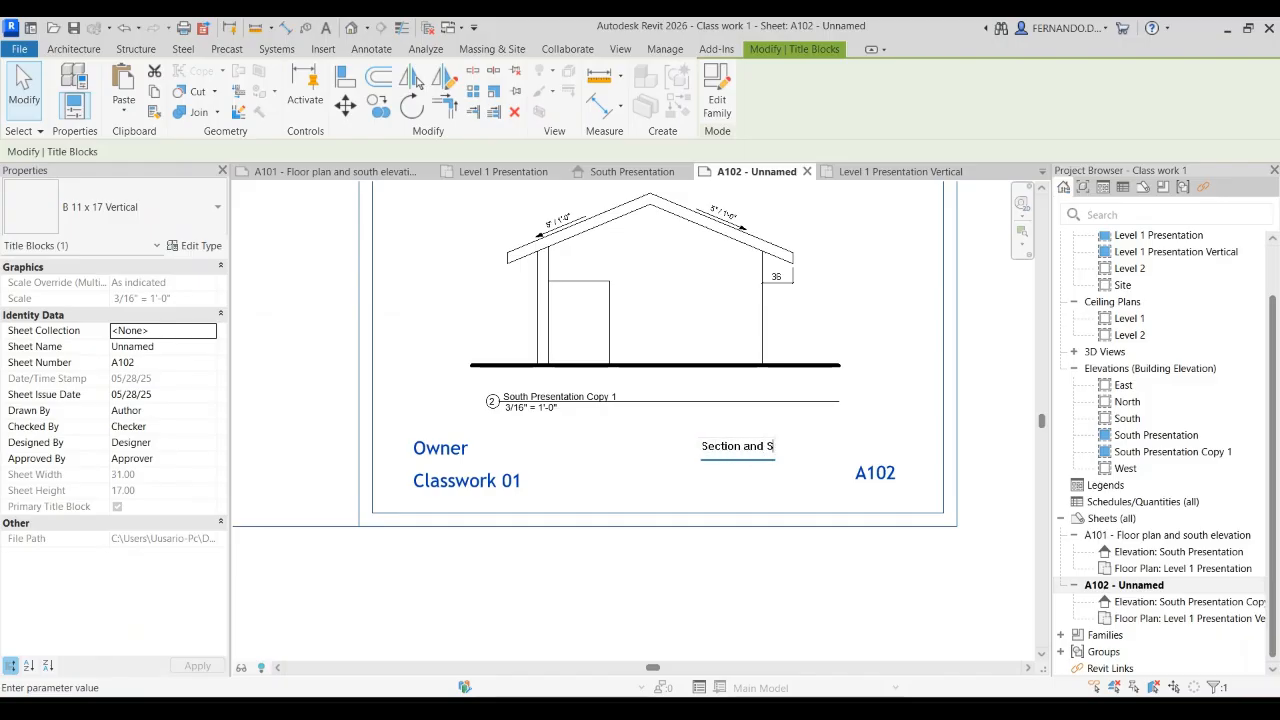
type("levation")
left_click(872, 486)
left_click(876, 480)
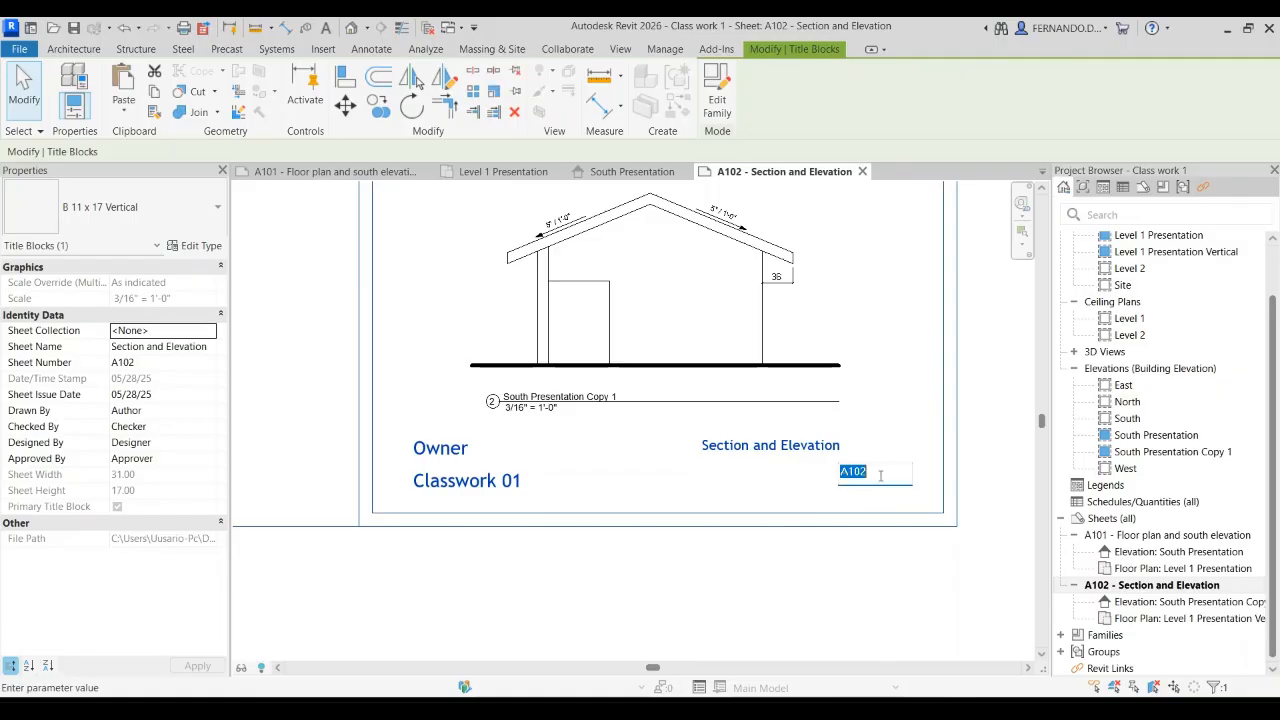
left_click(866, 473)
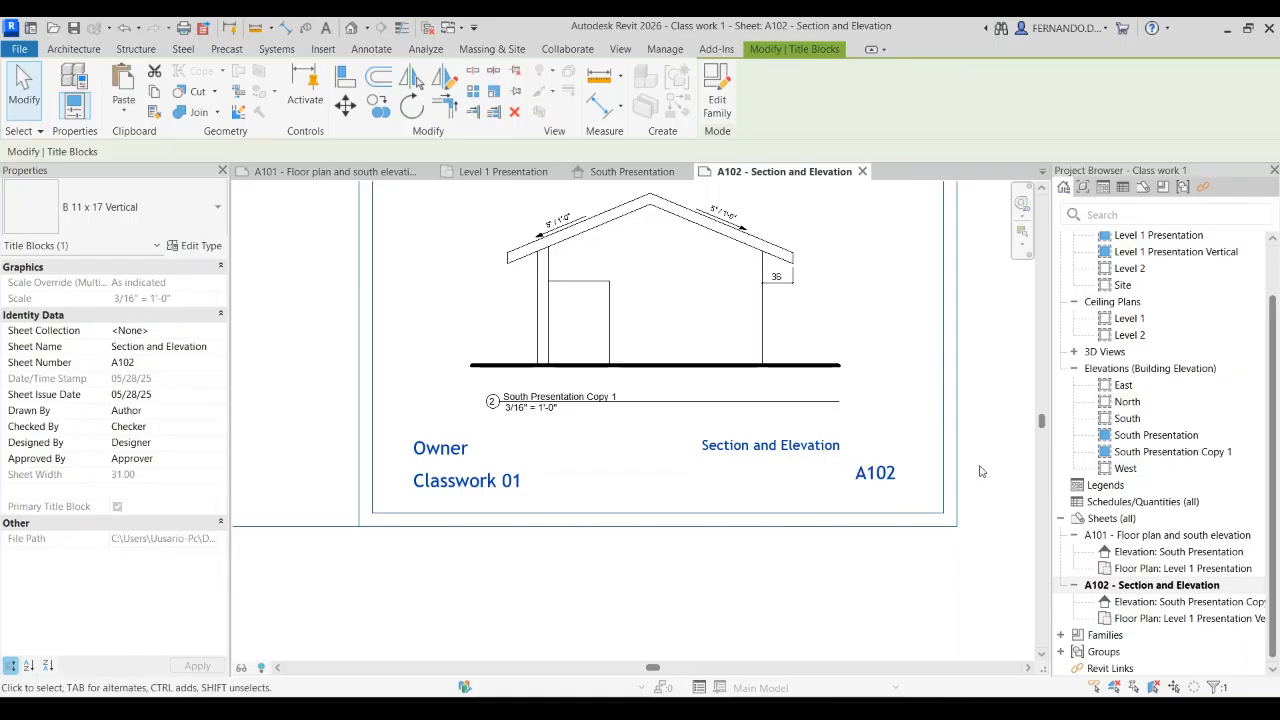
Step: Review the full layout of sheet A102, and reopen sheet A101 to compare its horizontal layout
scroll(477, 404, "down", 5)
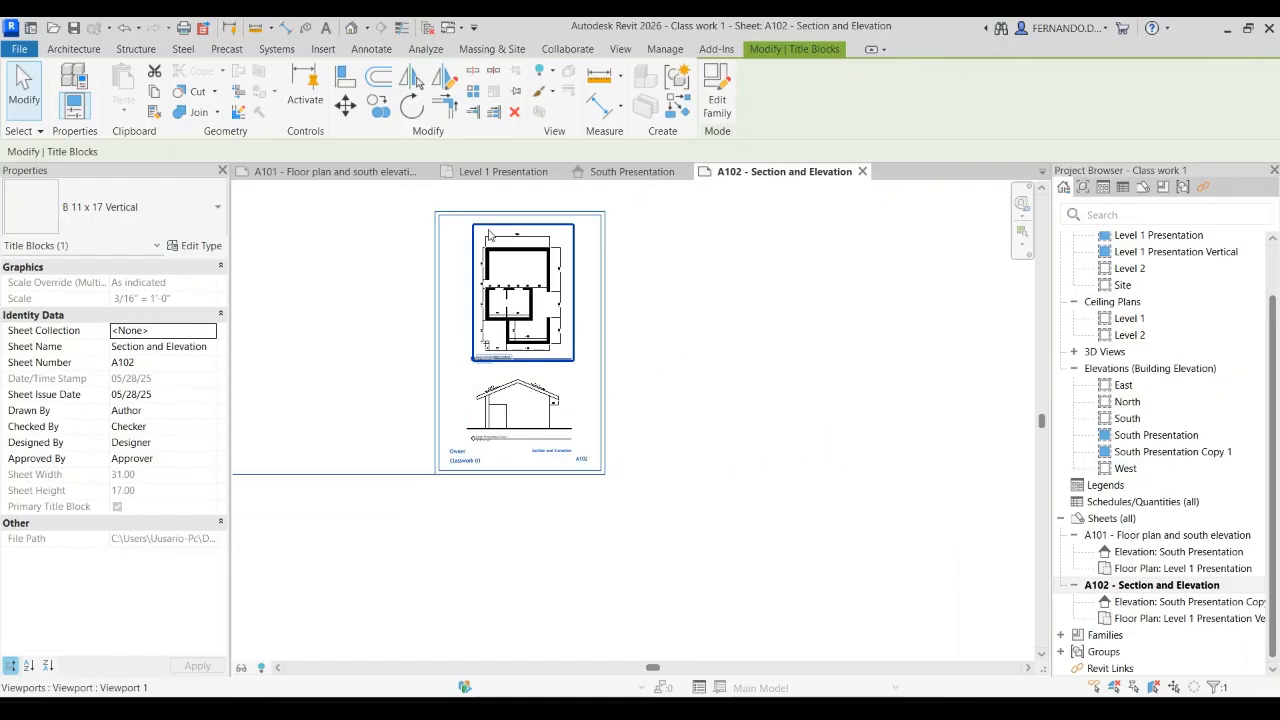
scroll(492, 225, "up", 1)
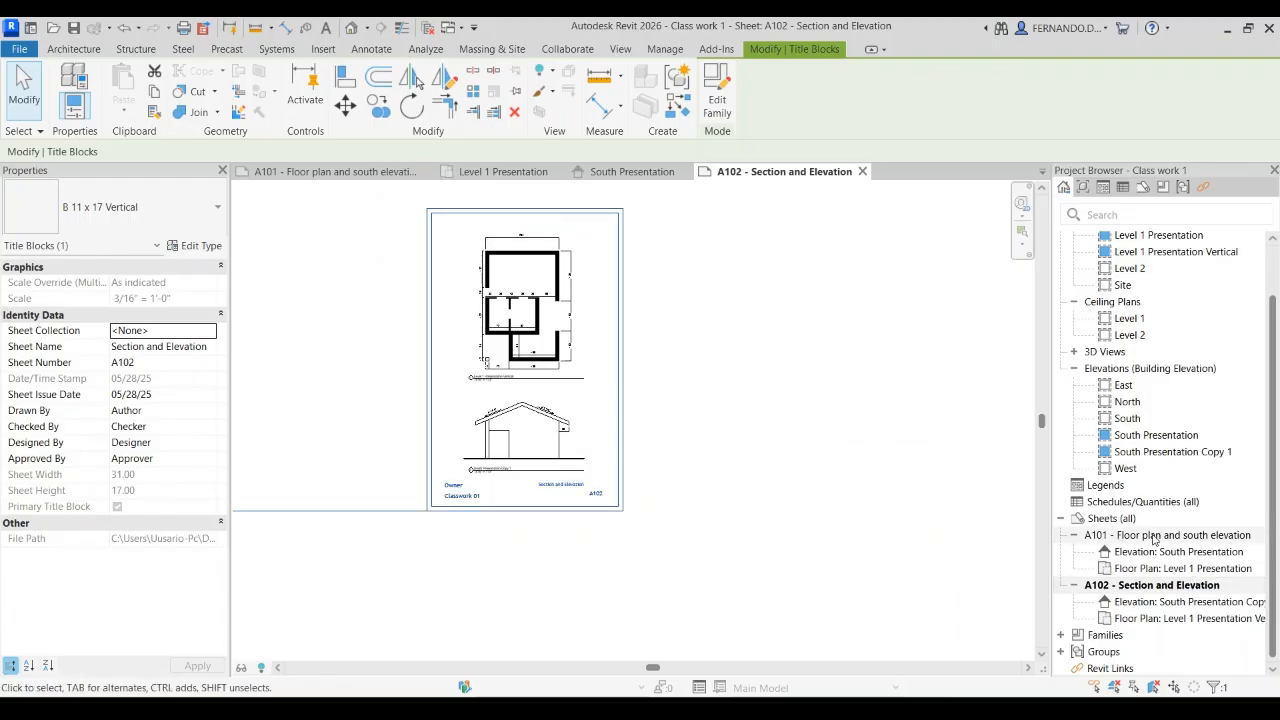
left_click(1120, 536)
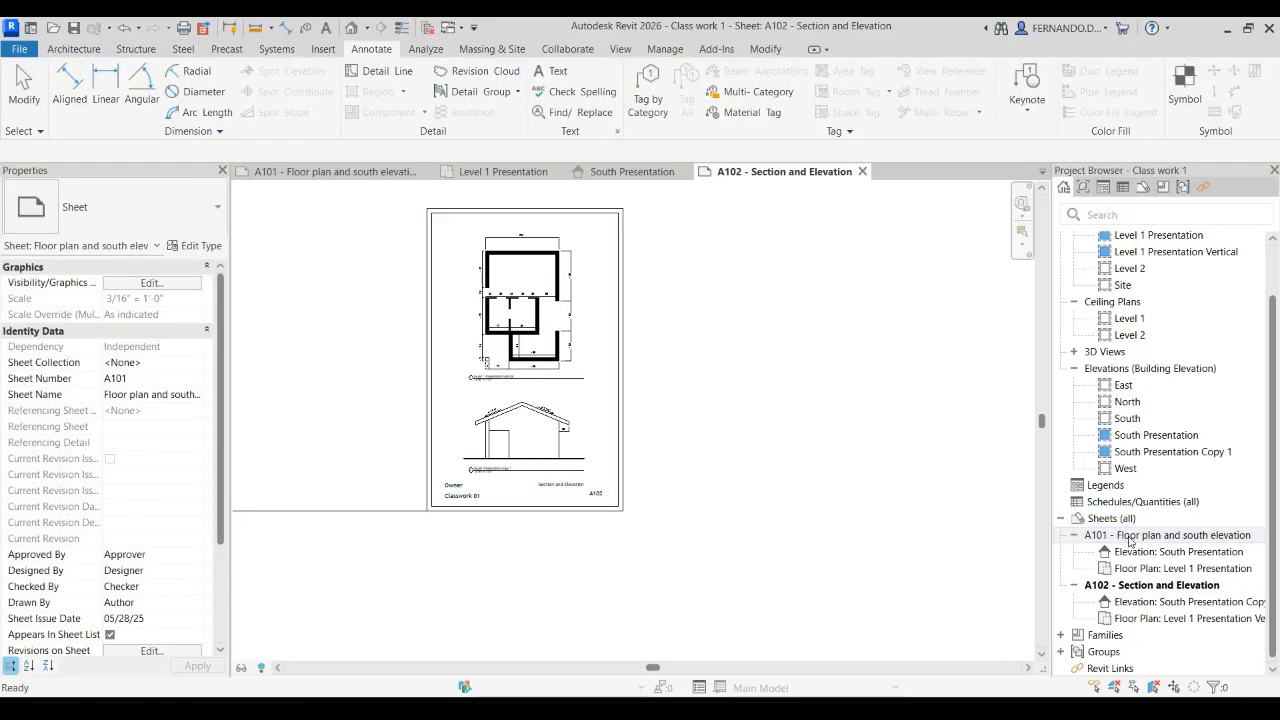
double_click(1131, 537)
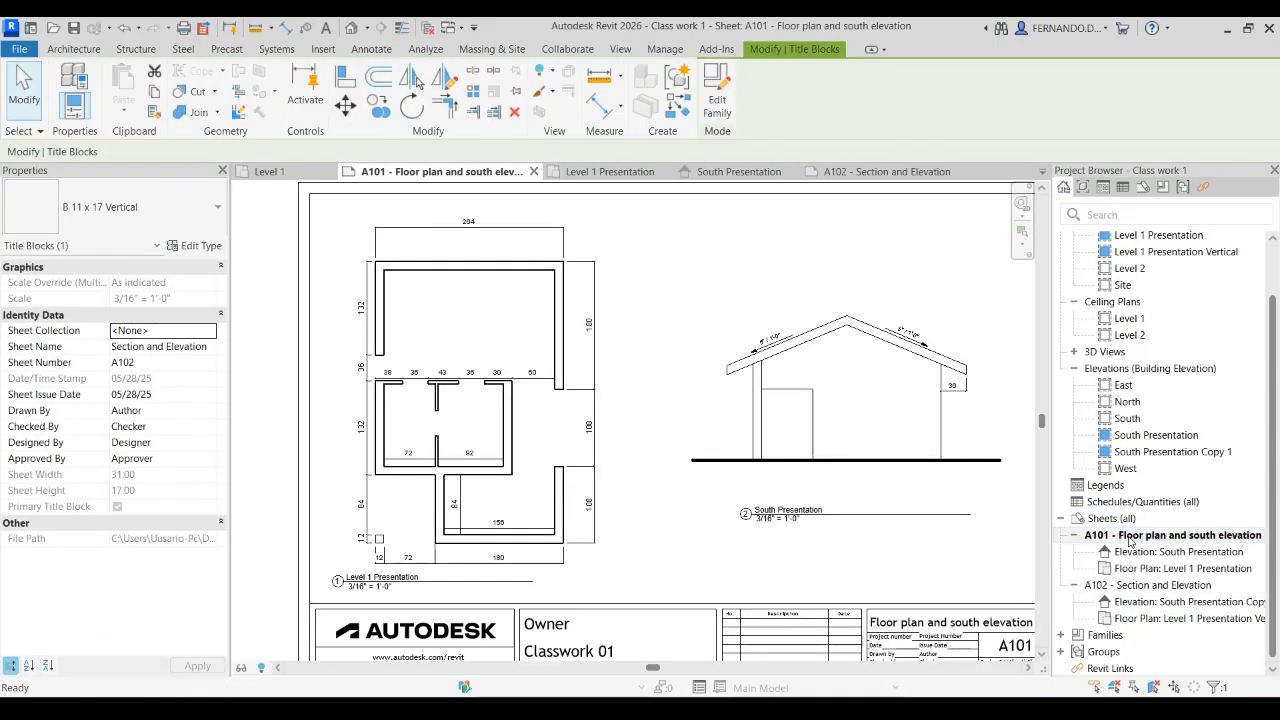
left_click(1130, 537)
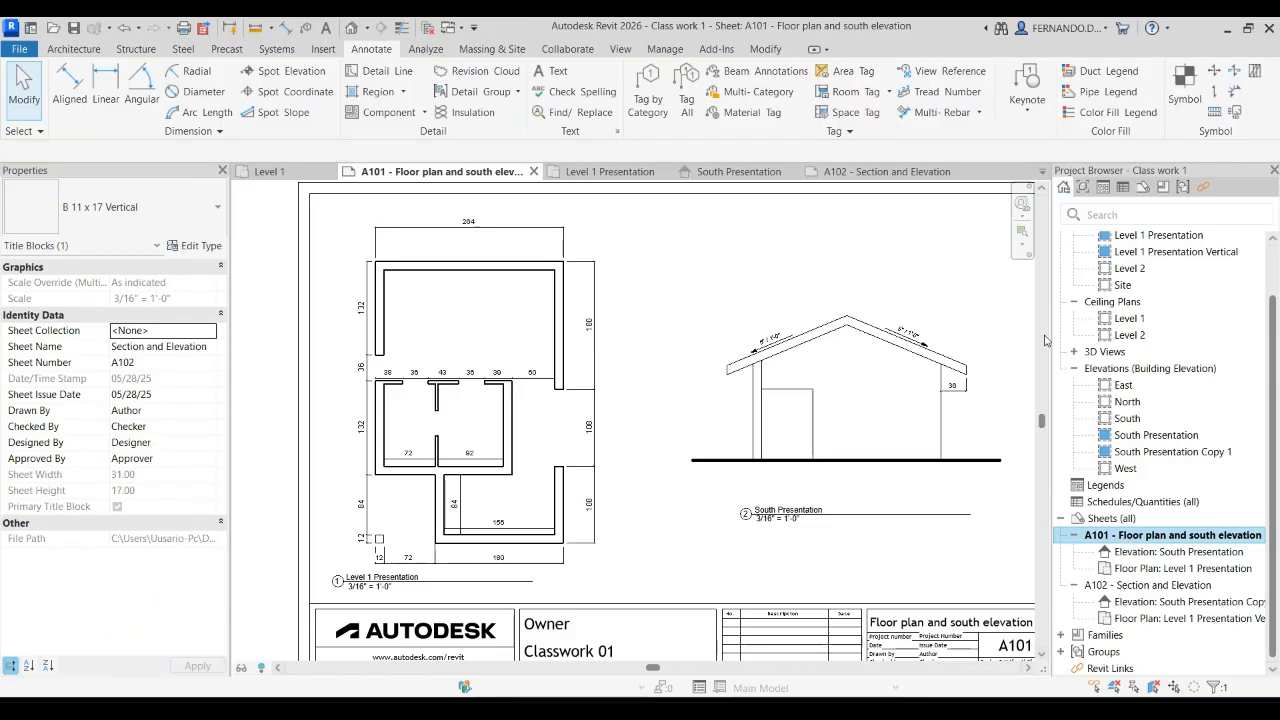
scroll(640, 369, "down", 3)
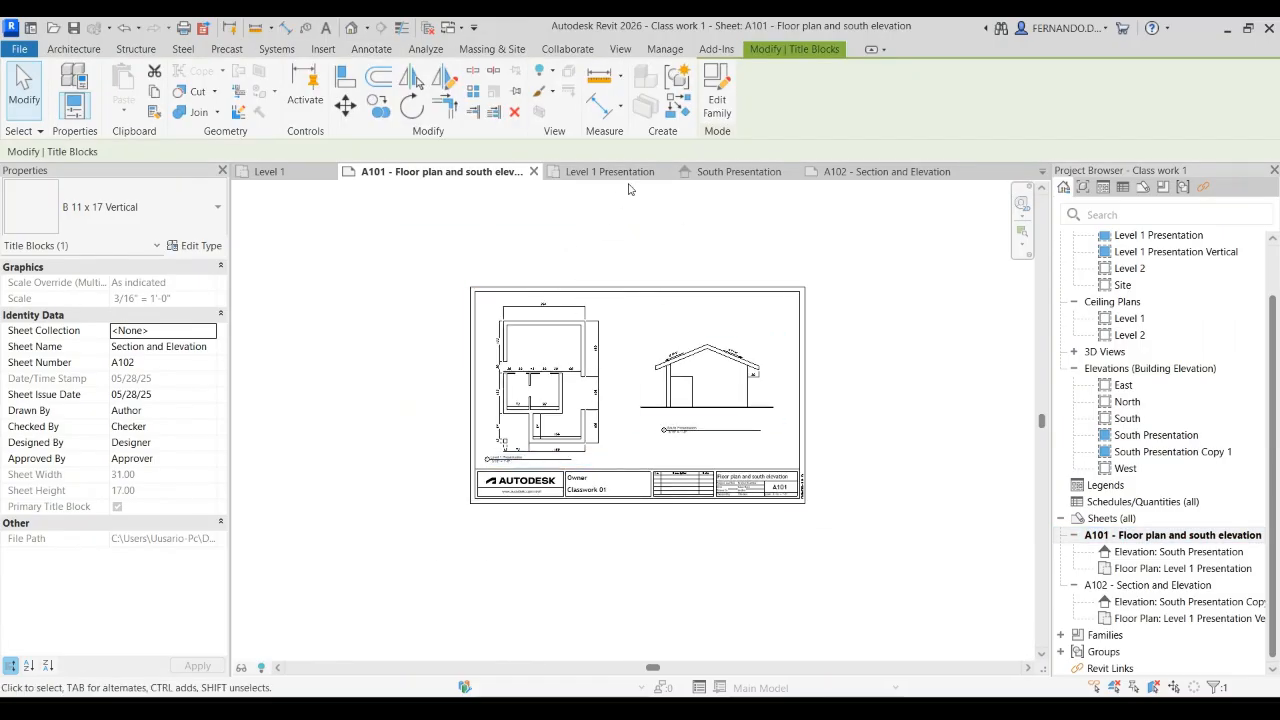
Step: Open the Level 1 floor plan and bring the whole dimensioned plan into view
scroll(1140, 300, "up", 2)
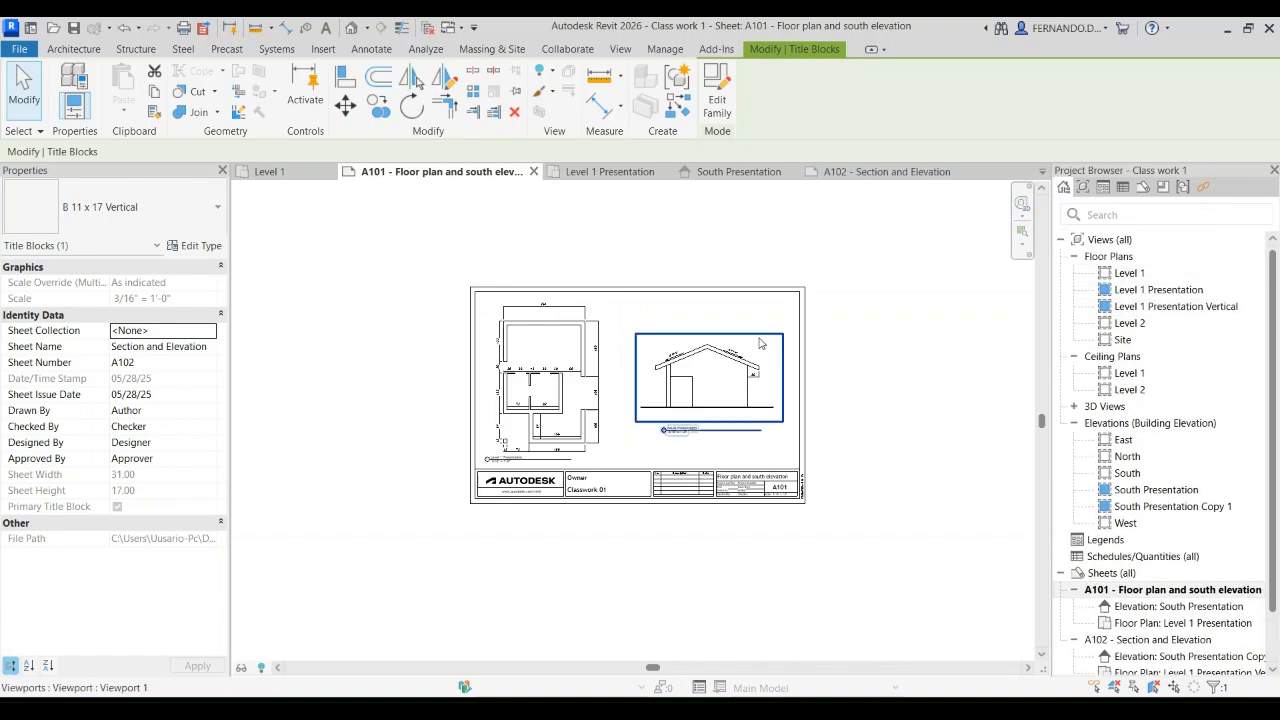
left_click(1129, 272)
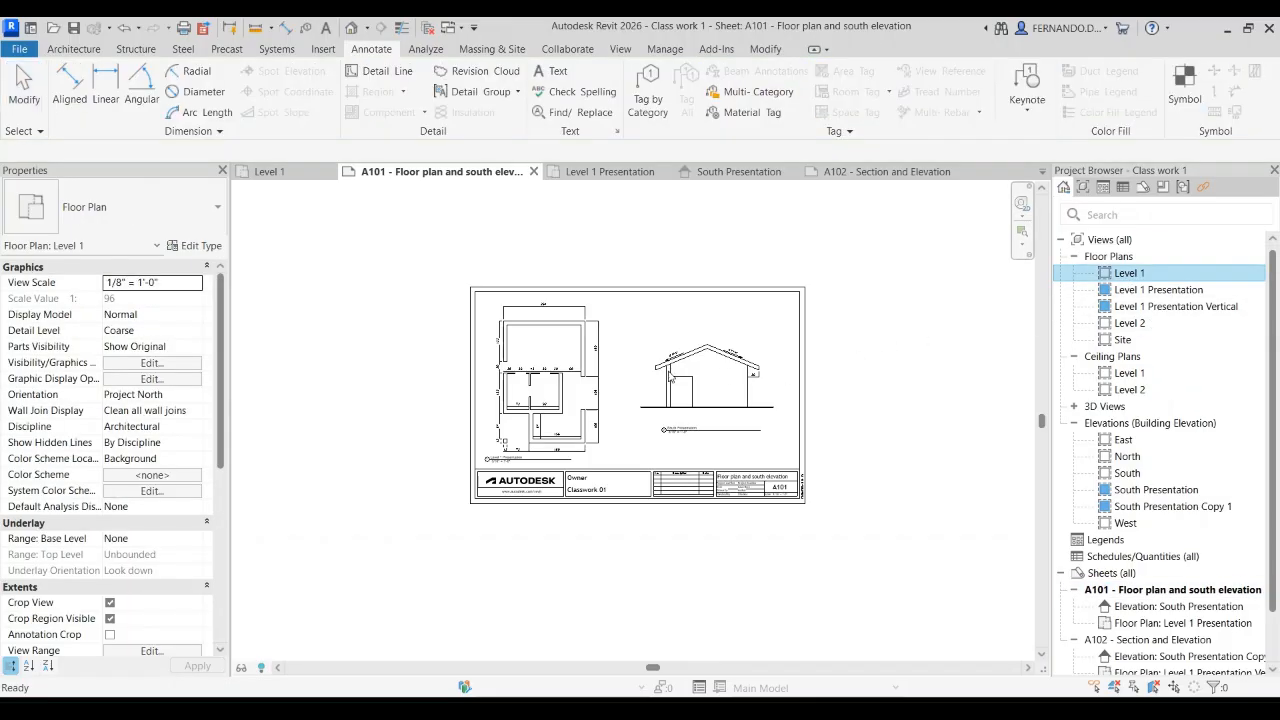
left_click(281, 172)
scroll(463, 298, "up", 1)
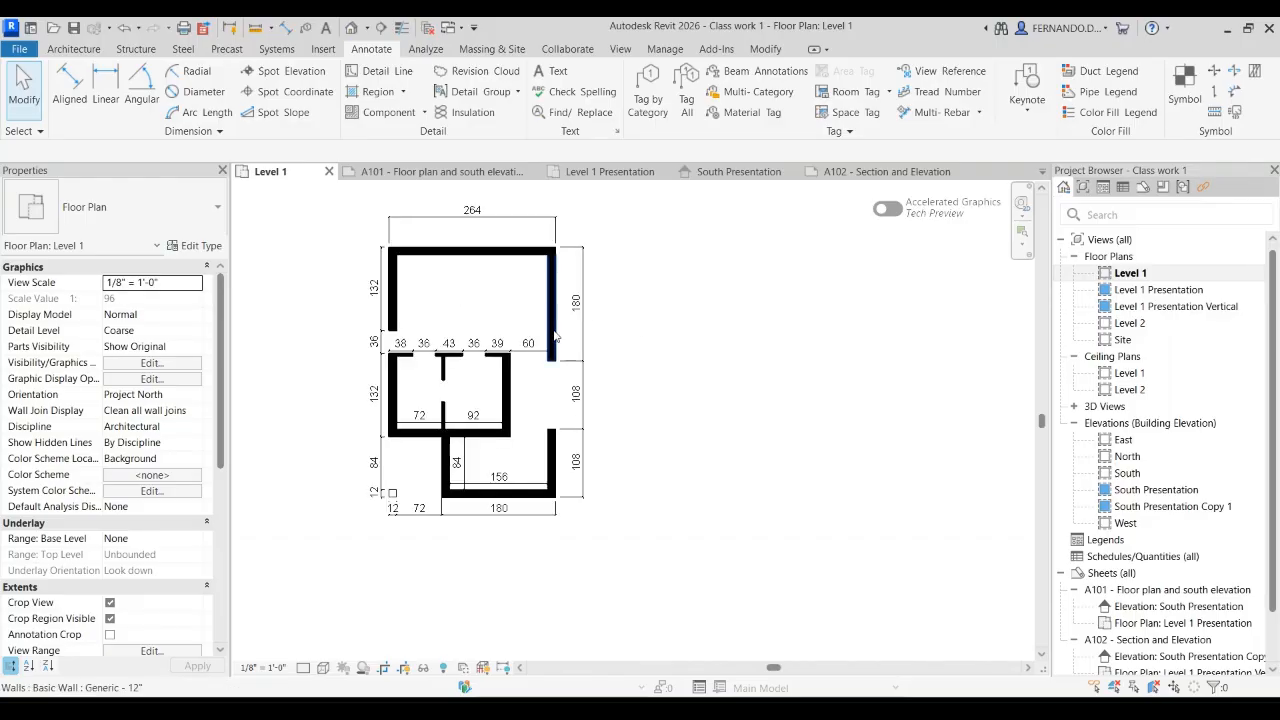
scroll(676, 370, "down", 2)
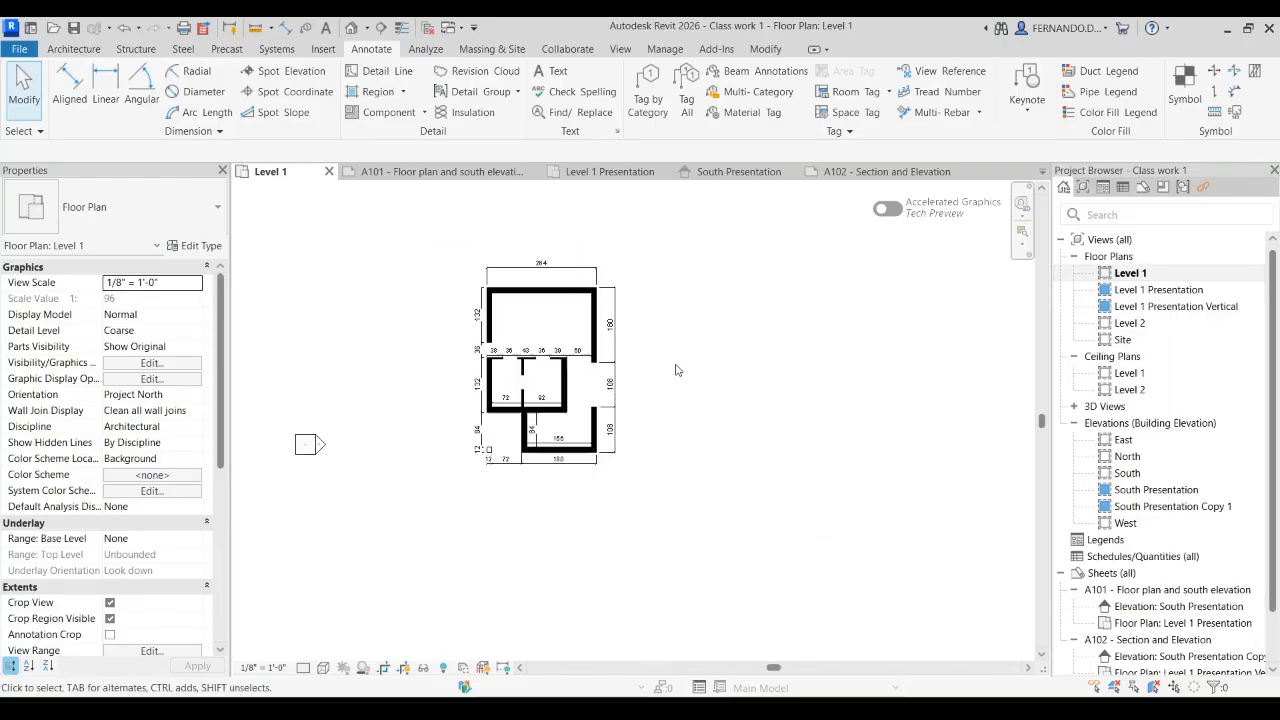
Step: Hide the crop region of the Level 1 floor plan, and show it again
left_click(403, 667)
scroll(495, 505, "down", 4)
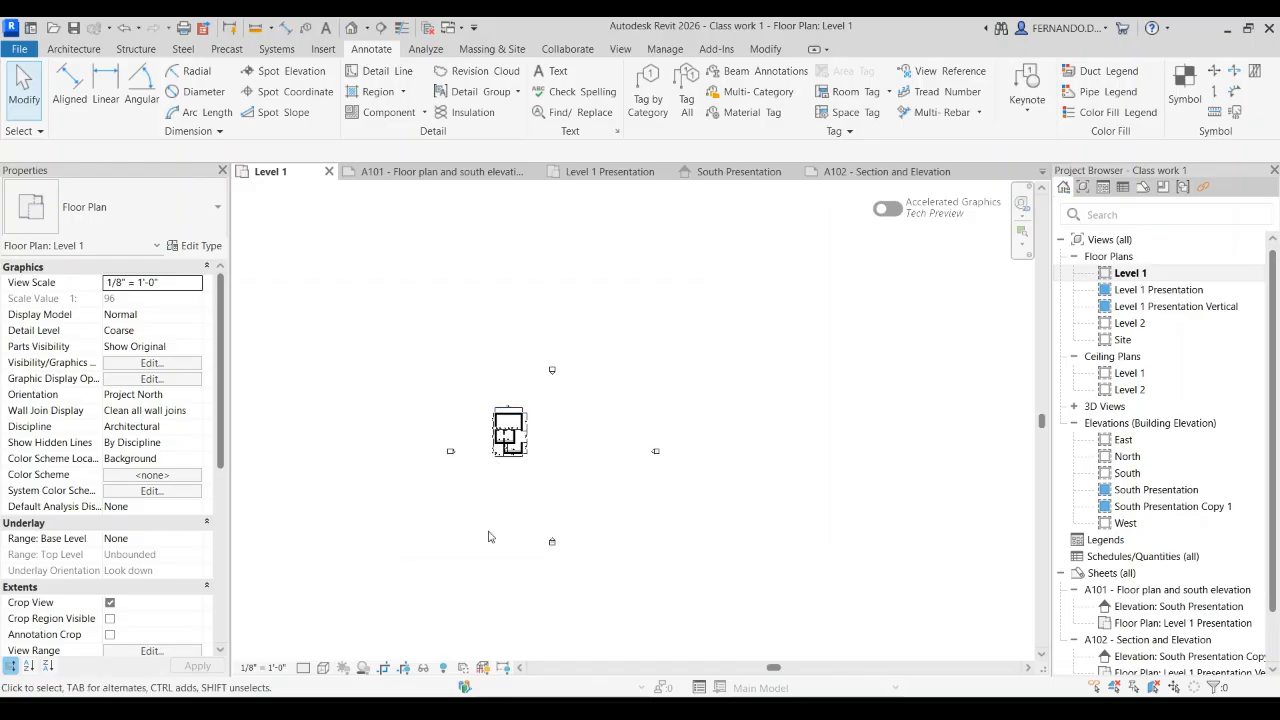
left_click(403, 667)
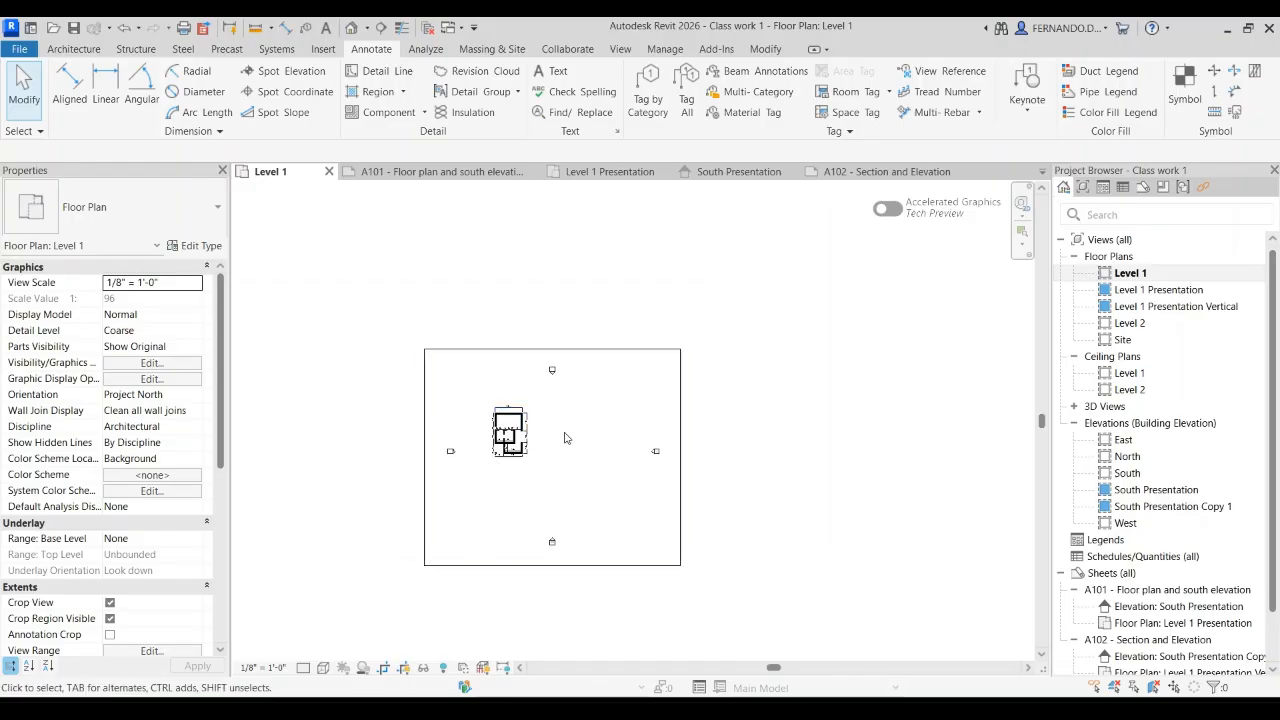
scroll(491, 453, "up", 1)
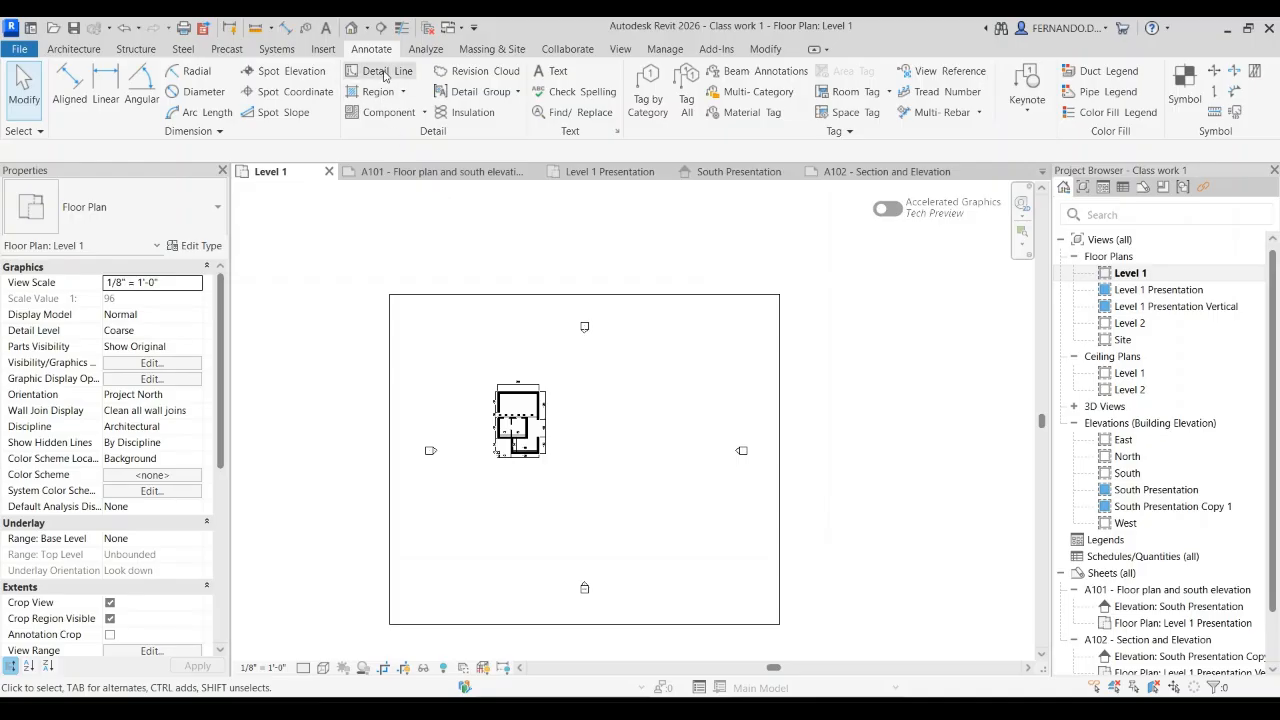
left_click(84, 50)
left_click(678, 80)
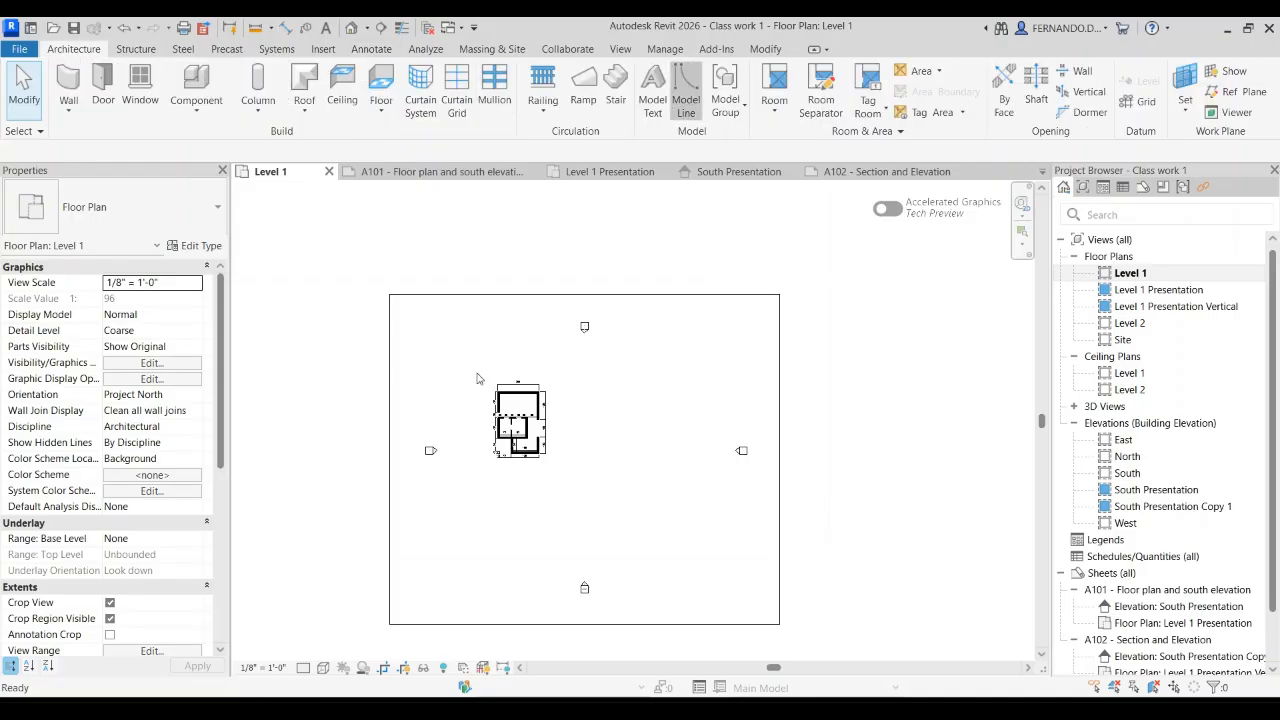
left_click(617, 384)
left_click(593, 451)
left_click(556, 489)
left_click(39, 97)
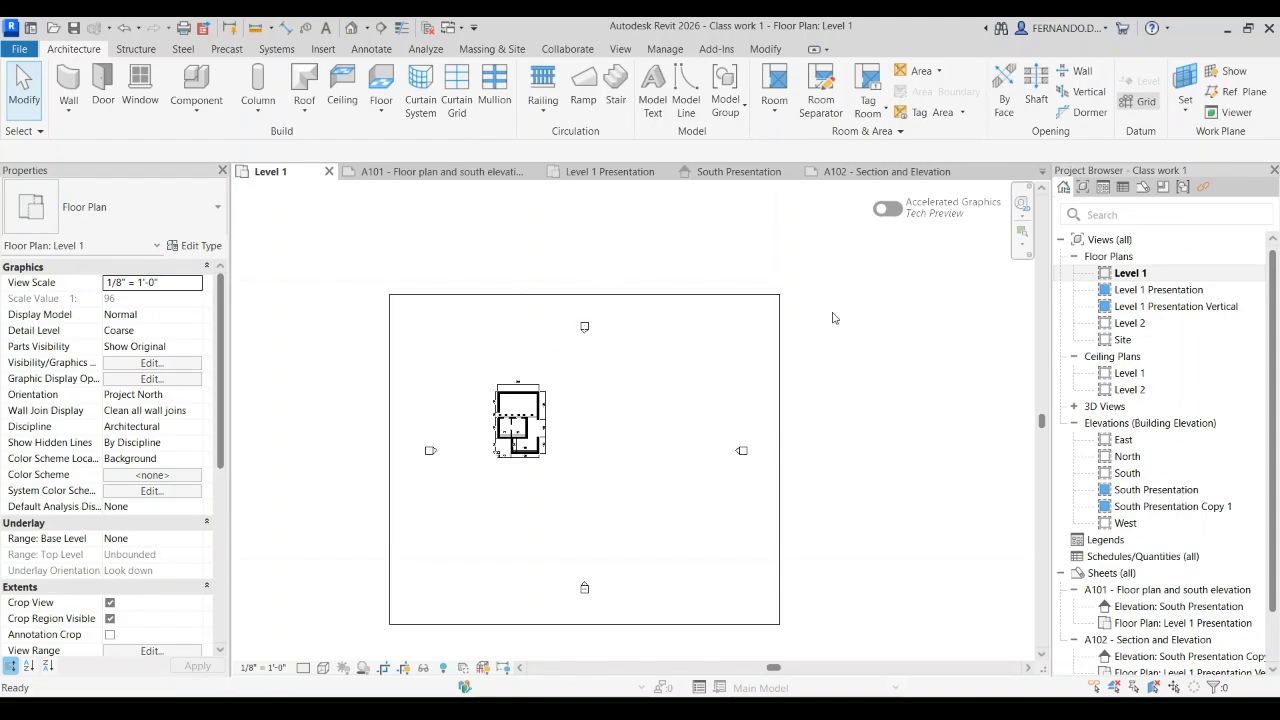
Step: Draw a horizontal grid line along the house's upper exterior wall in the Level 1 plan, extending past both sides
key("g")
key("r")
left_click(430, 393)
left_click(645, 392)
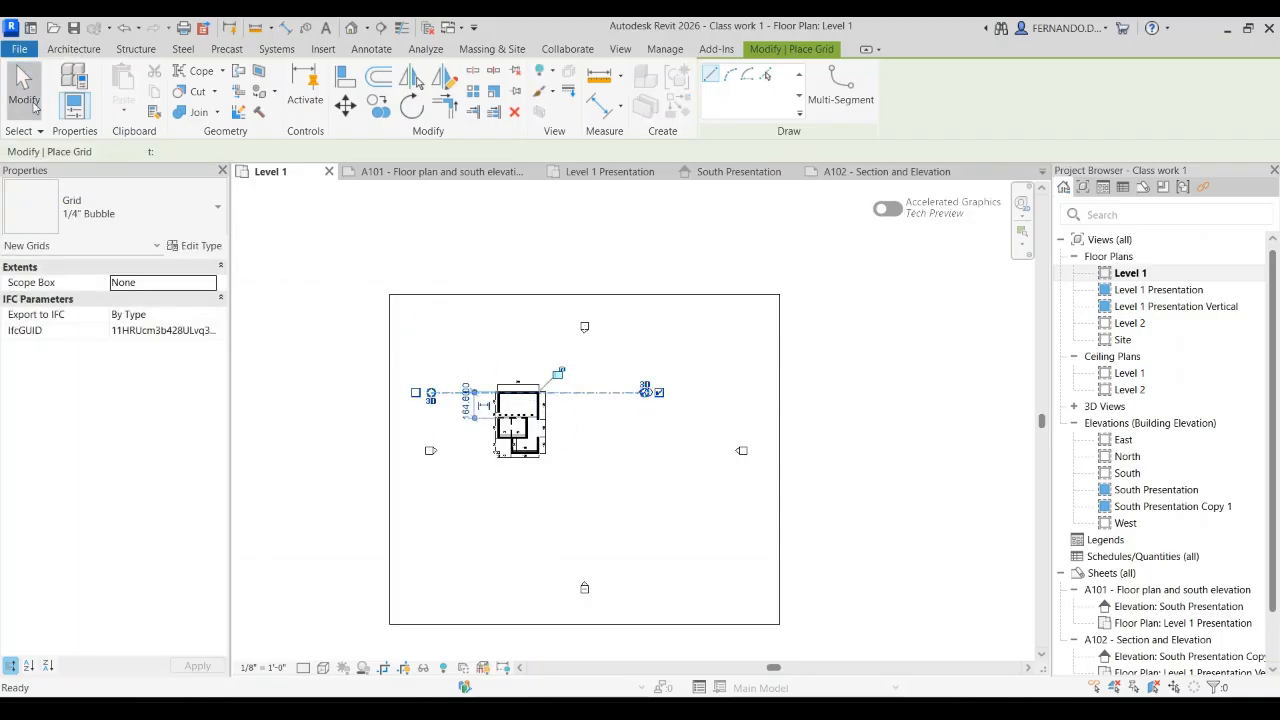
left_click(22, 92)
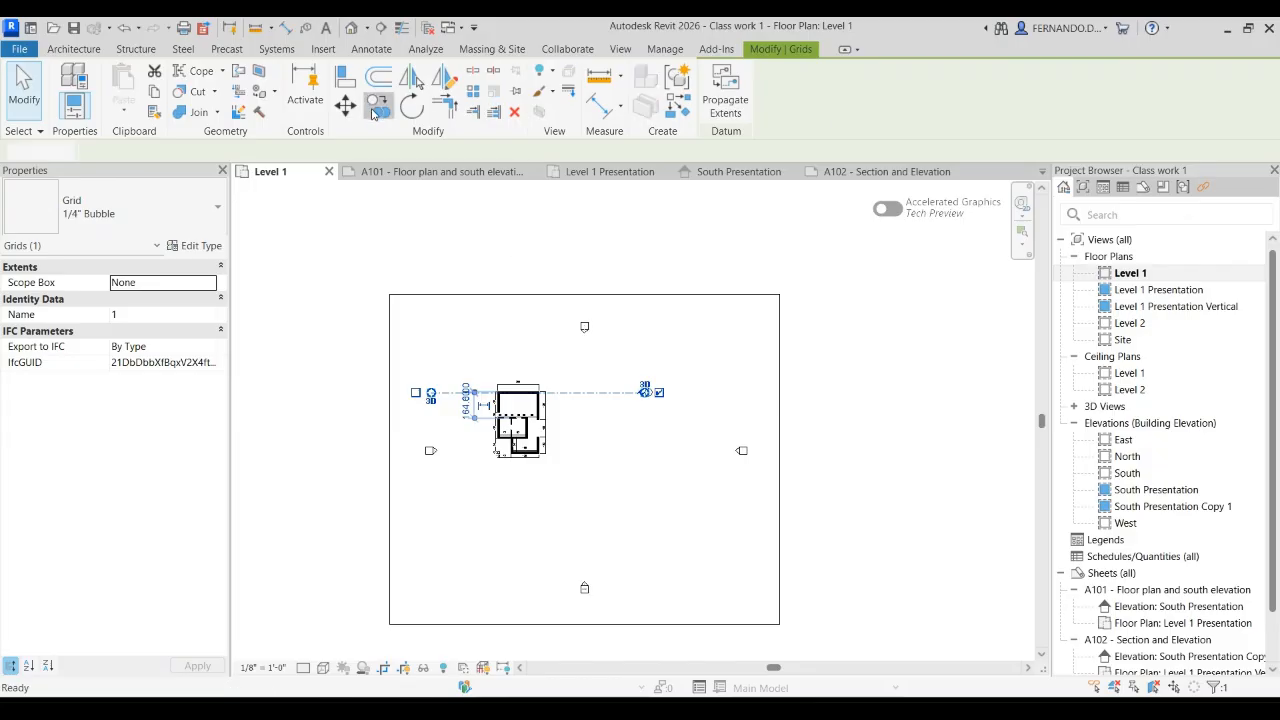
Step: Copy the grid line down to the house's lower exterior wall
left_click(377, 106)
left_click(620, 412)
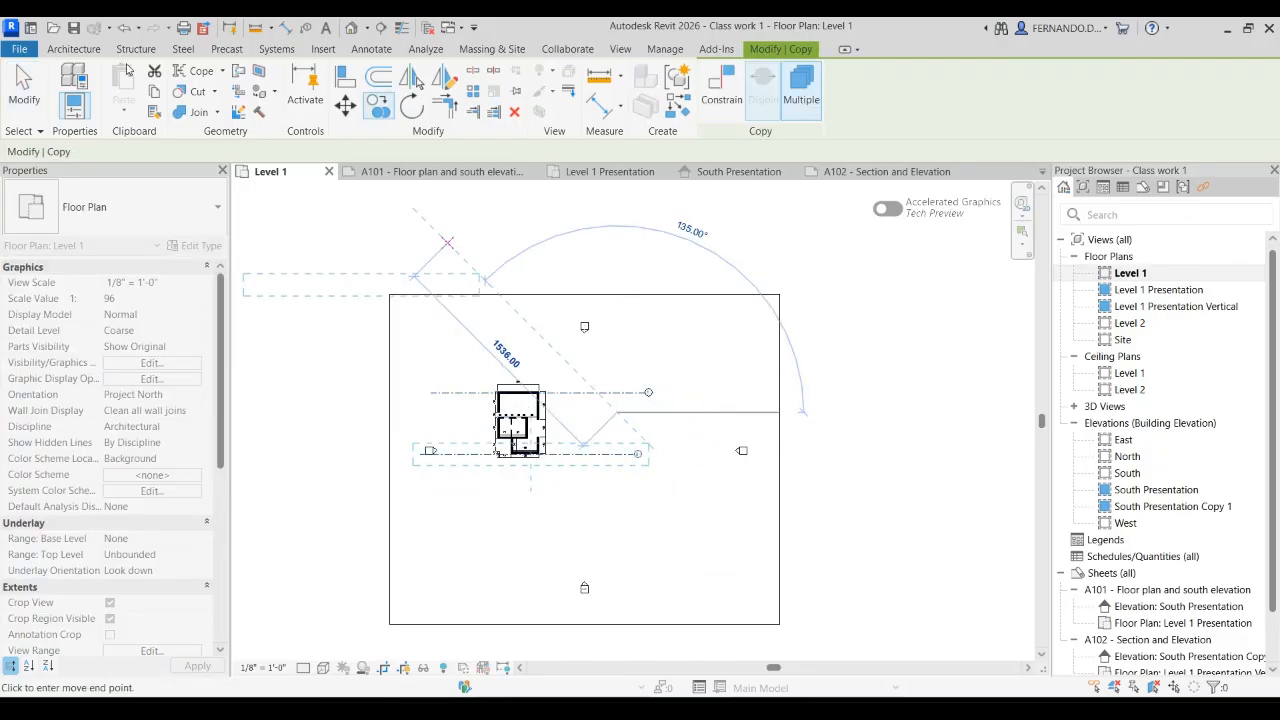
left_click(22, 92)
scroll(506, 444, "up", 2)
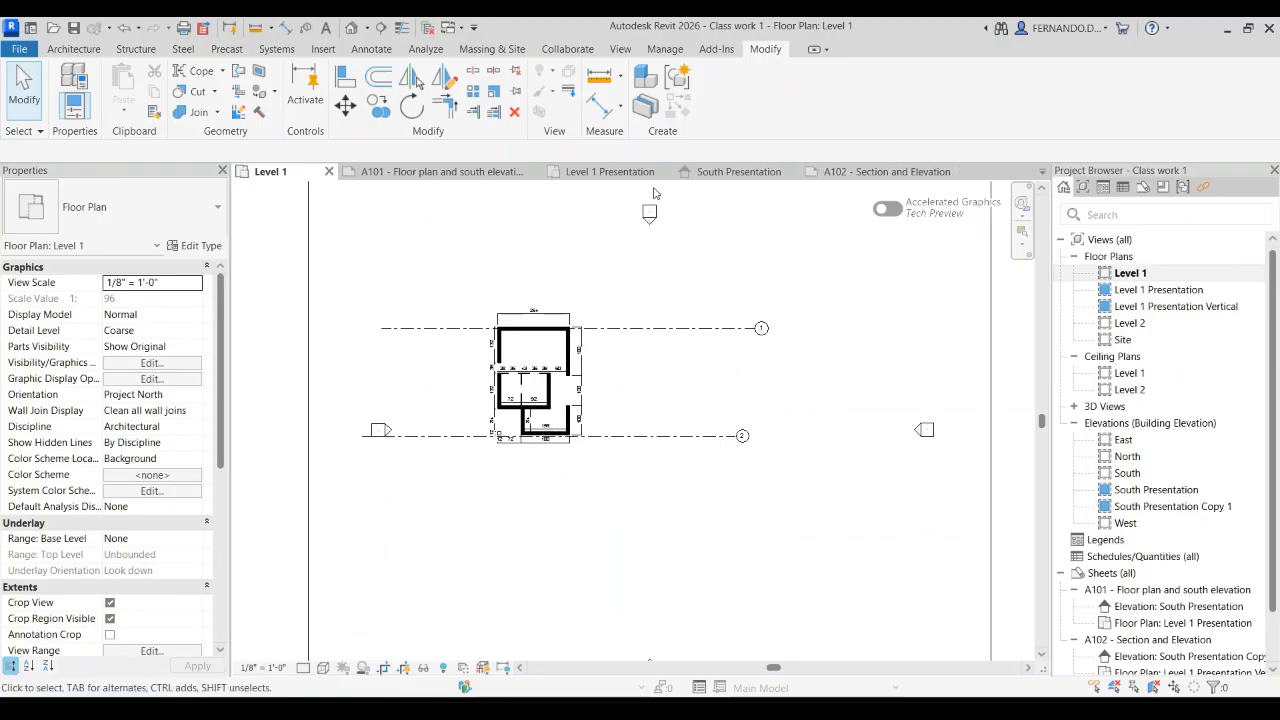
Step: Hide grids 1 and 2 in the Level 1 Presentation view
left_click(618, 174)
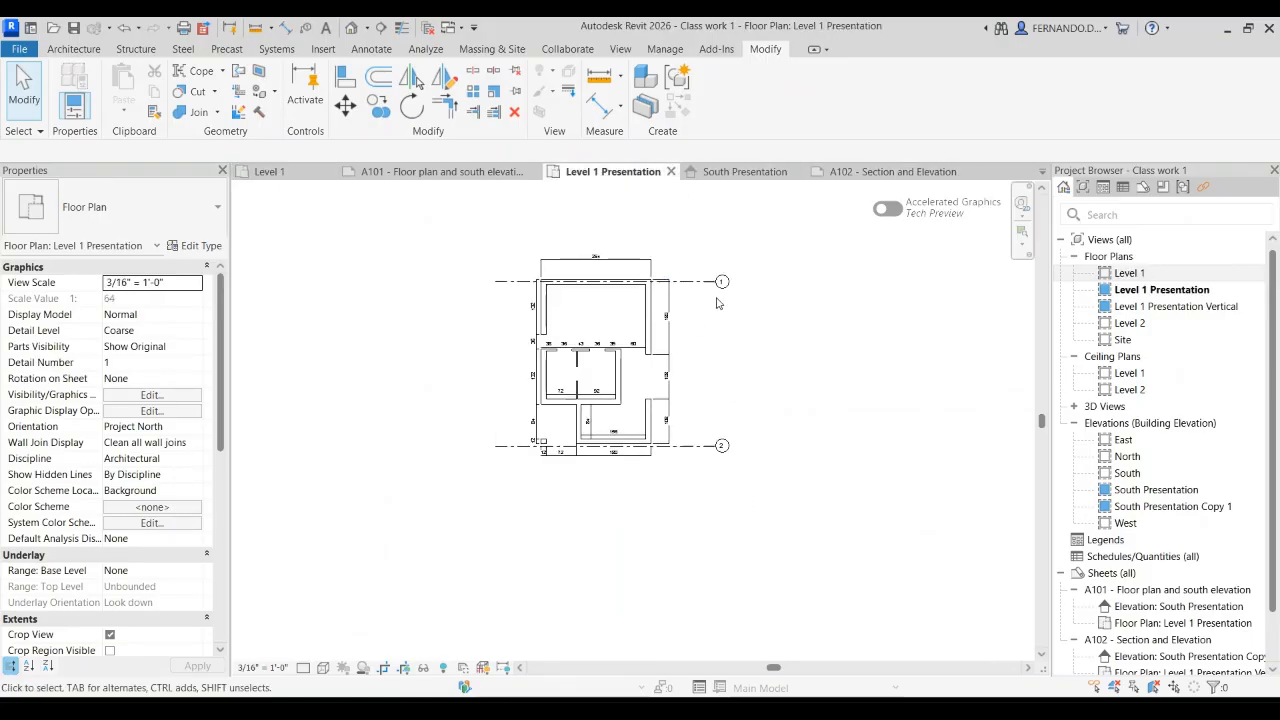
left_click(706, 282)
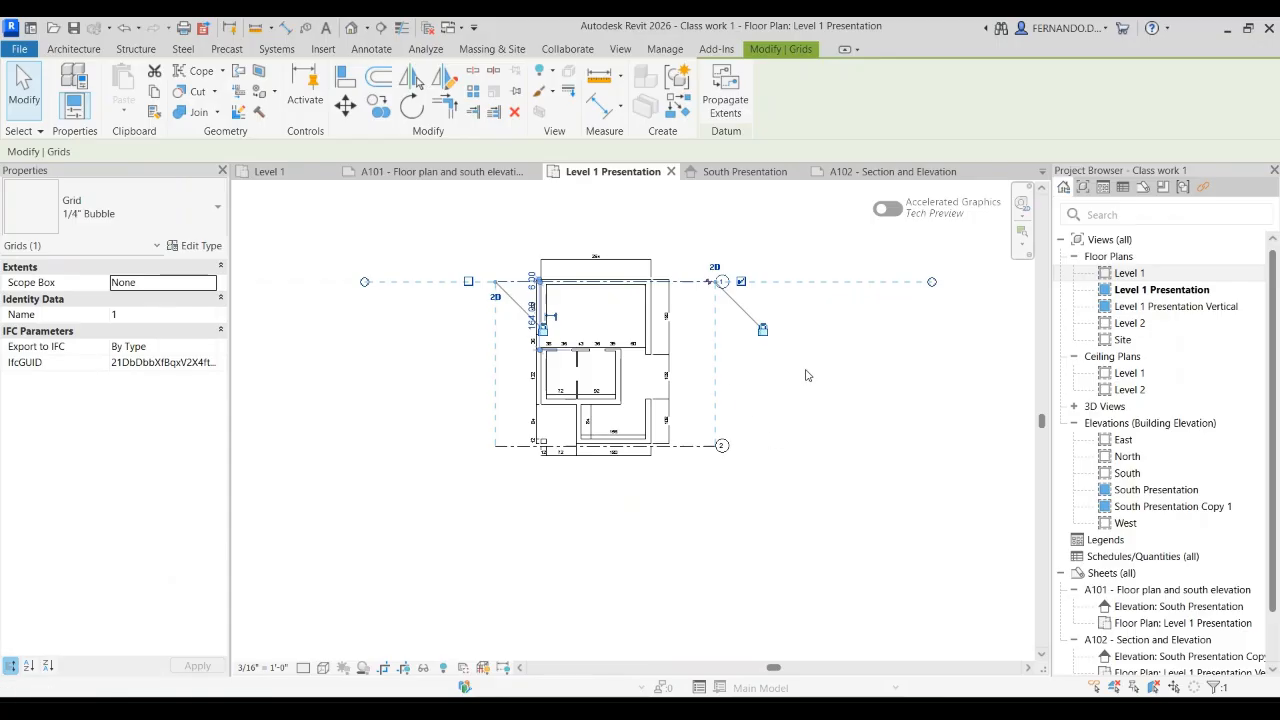
left_click(980, 388)
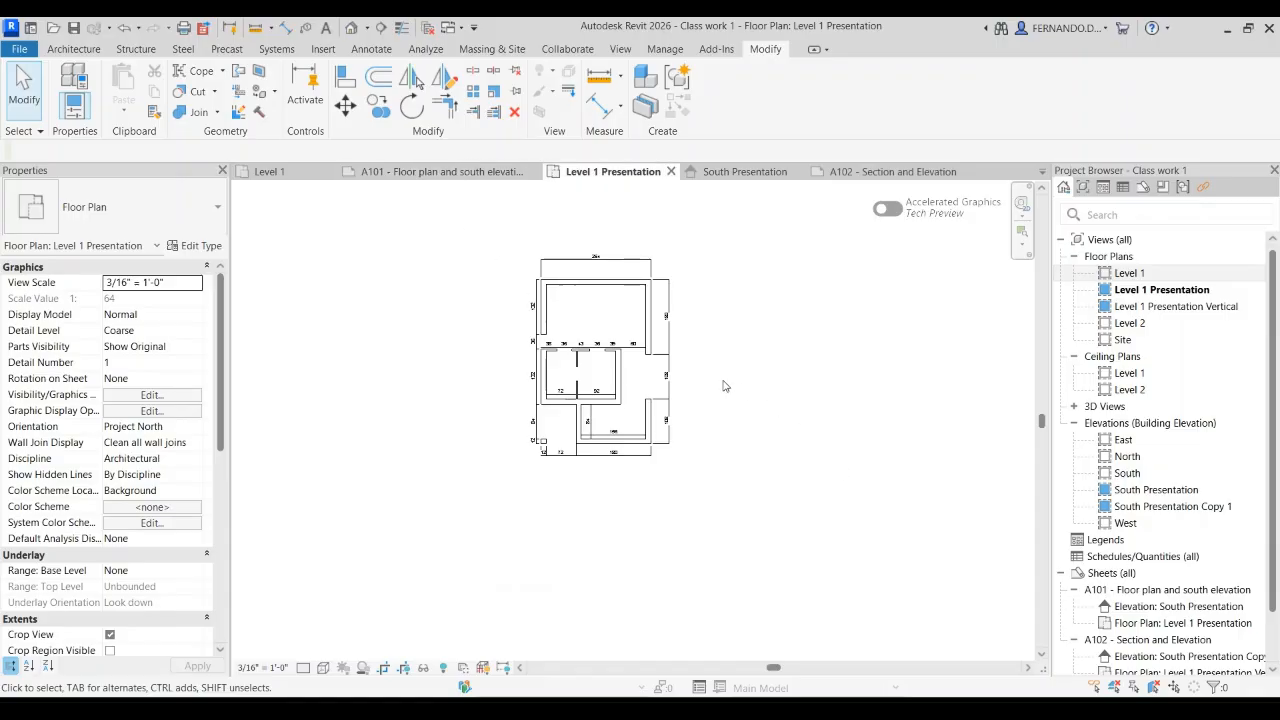
Step: Check sheet A101 for the grid lines, and compare it with grids 1 and 2 in the Level 1 working plan
double_click(1150, 594)
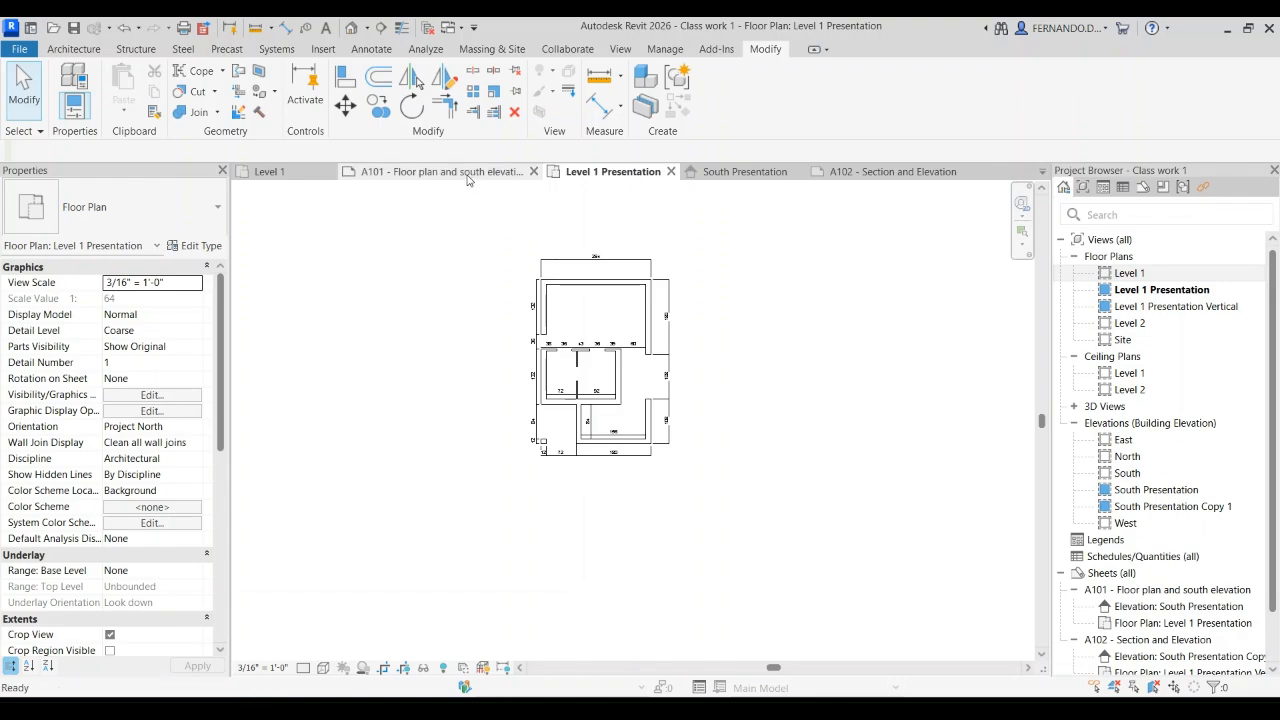
left_click(269, 171)
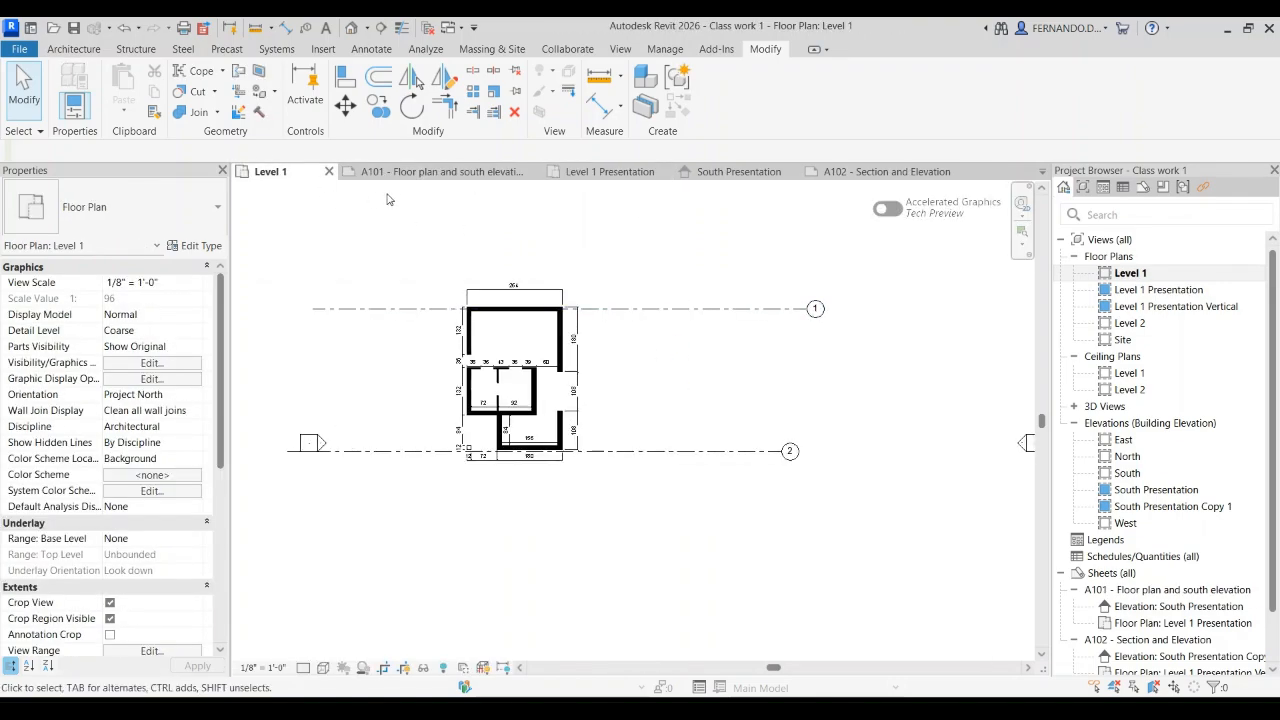
scroll(525, 388, "up", 1)
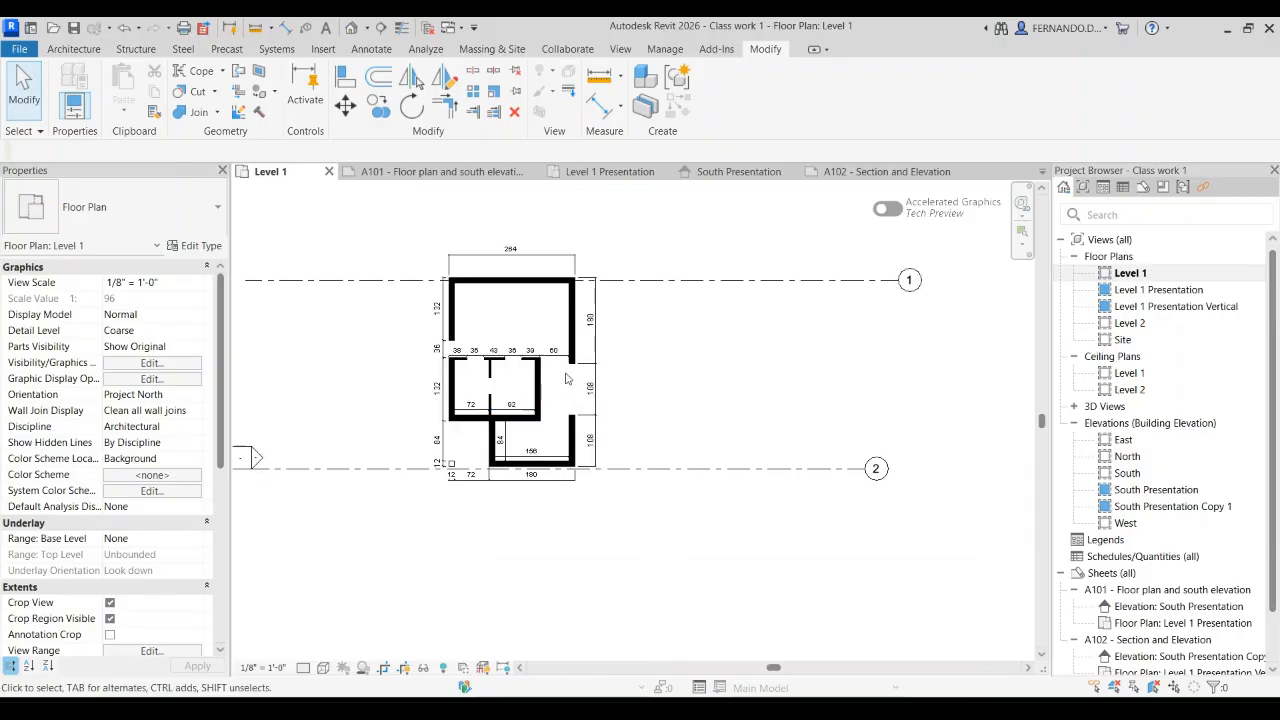
scroll(559, 305, "up", 1)
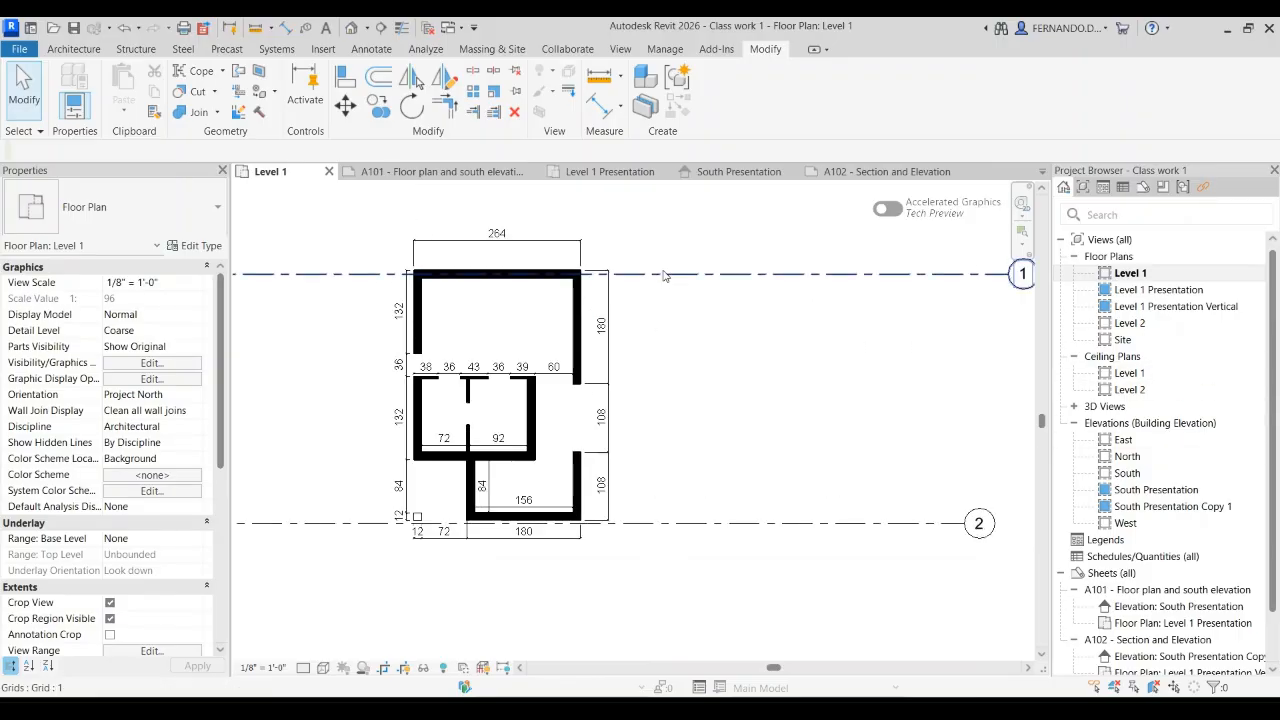
scroll(614, 290, "down", 1)
left_click(680, 446)
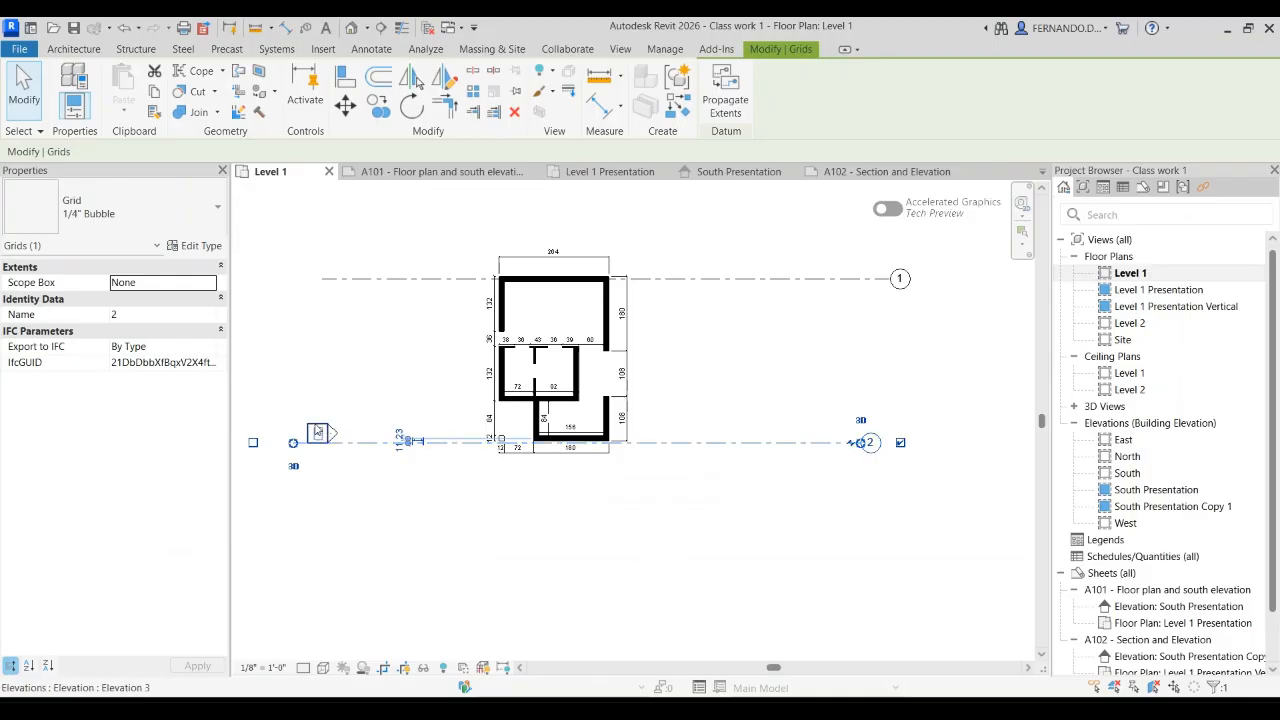
left_click(711, 477)
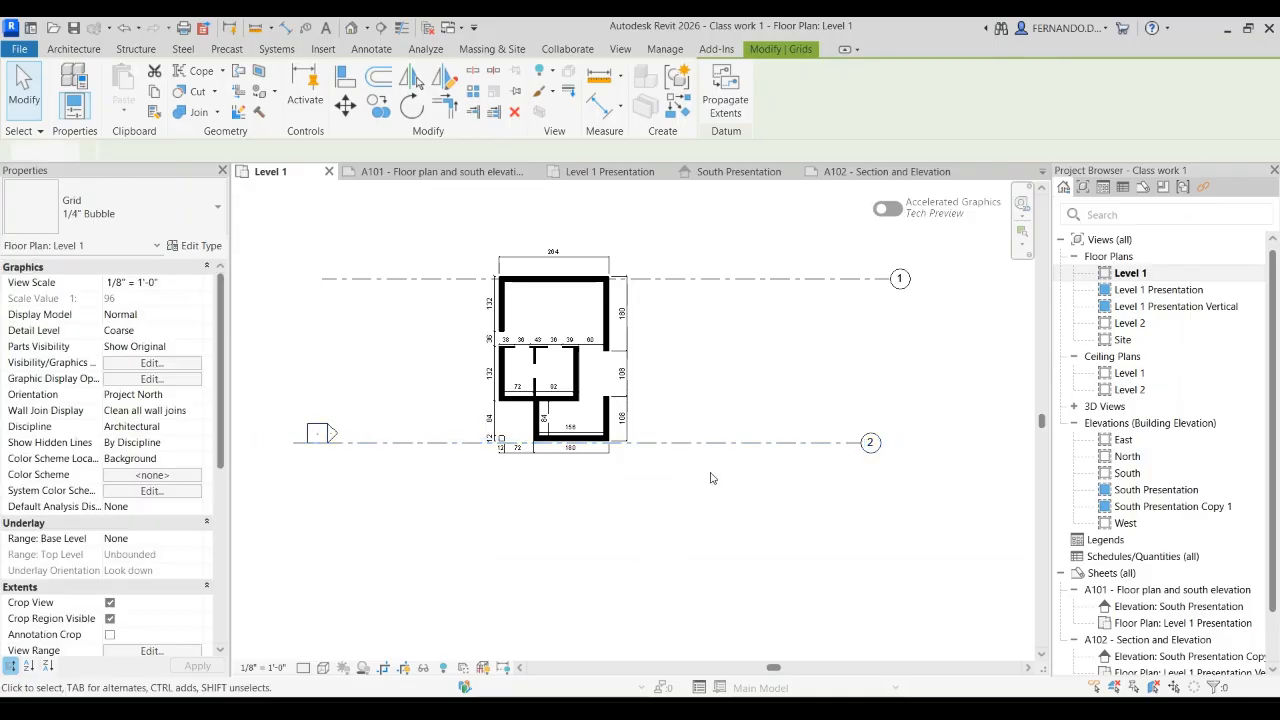
left_click(723, 444)
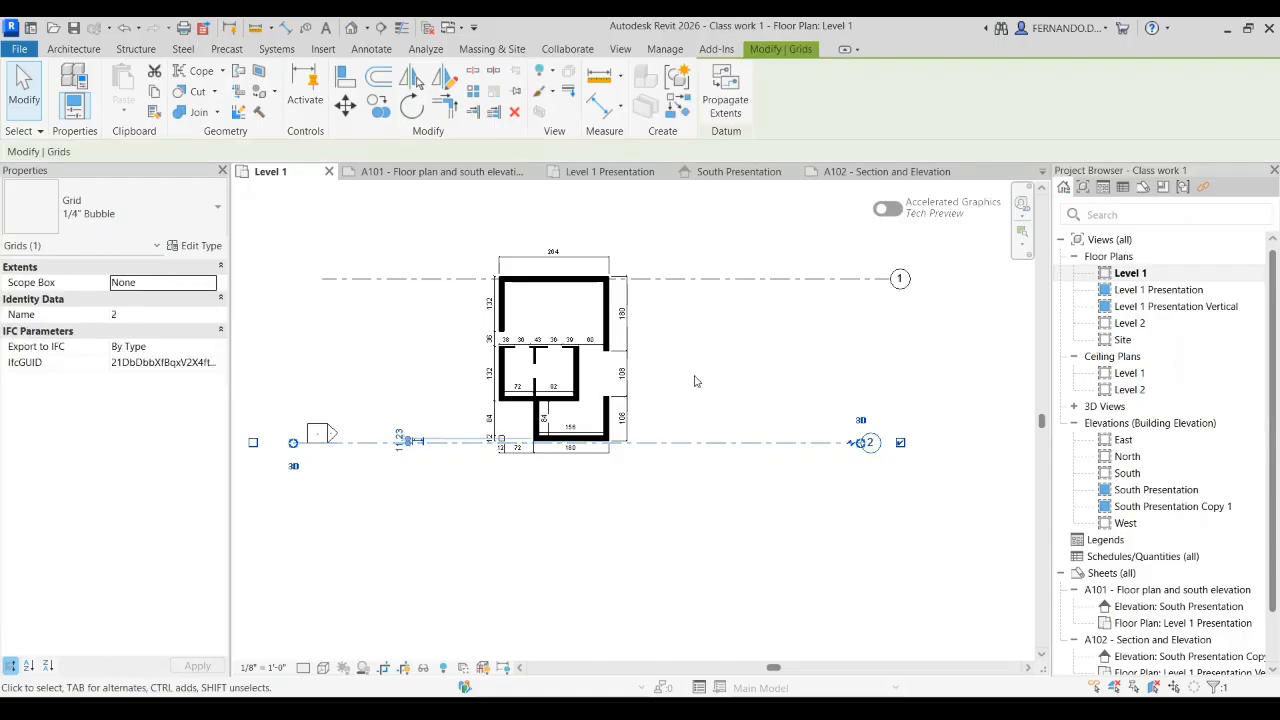
Step: Examine the walls and dimensions in the Level 1 Presentation plan, and return to sheet A101
left_click(622, 179)
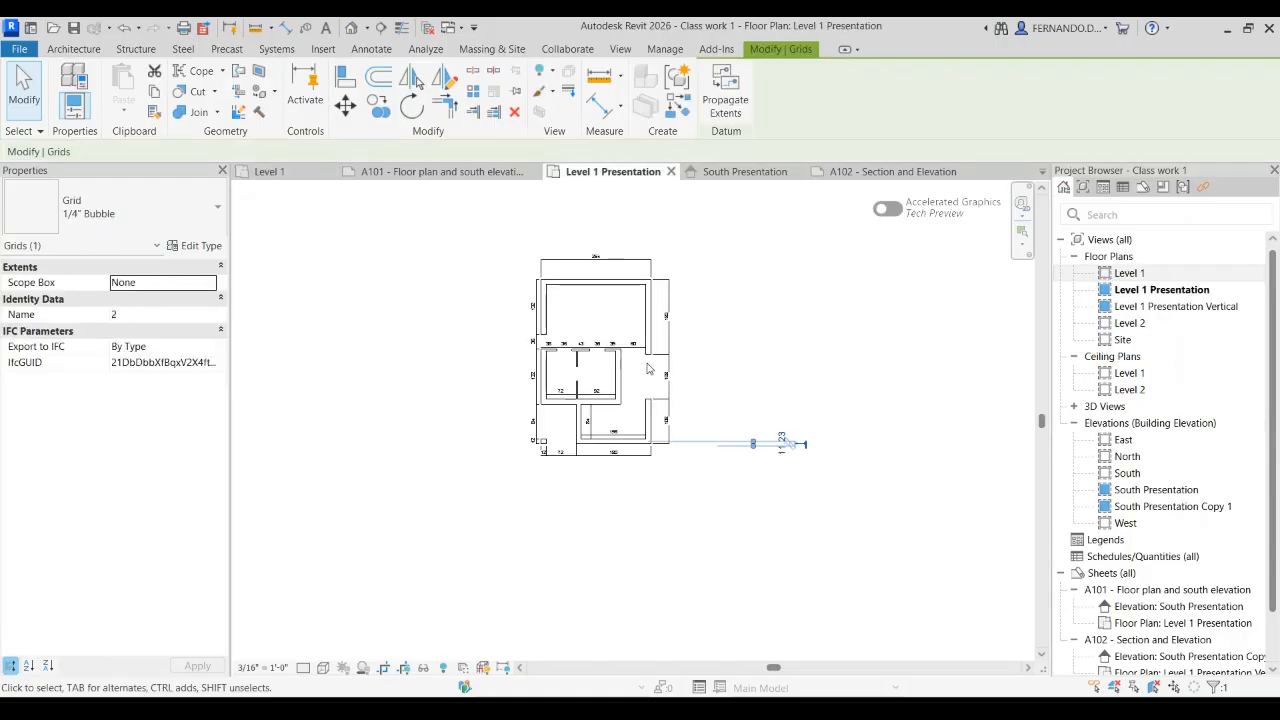
scroll(648, 367, "up", 2)
left_click(761, 429)
scroll(614, 343, "up", 3)
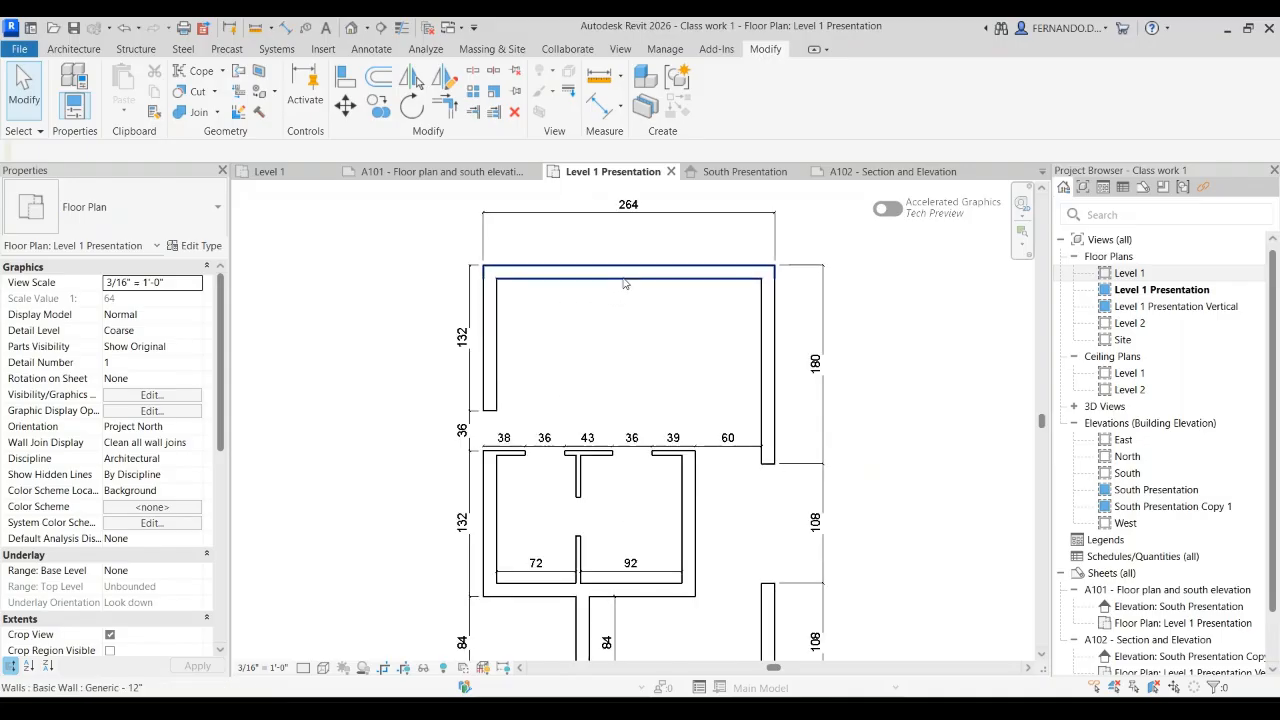
scroll(626, 292, "down", 2)
left_click(430, 174)
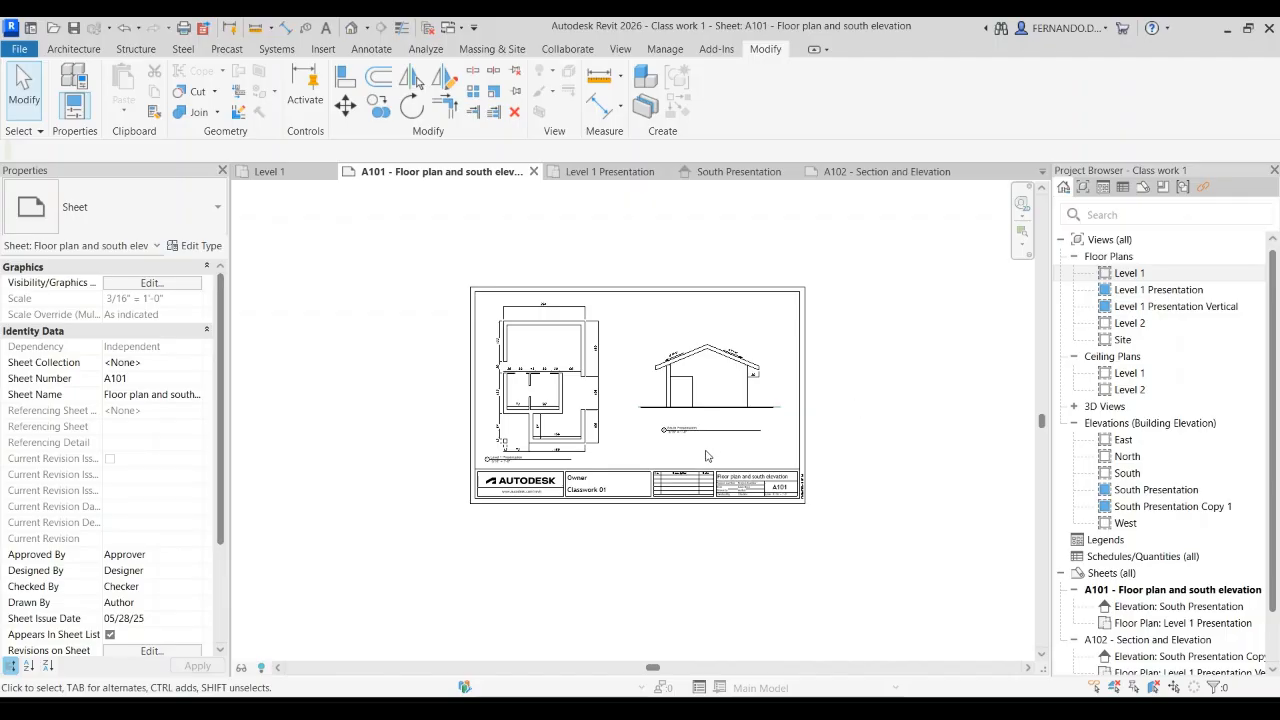
Step: Inspect sheet A101's floor plan, south elevation, view titles, ground line and title block details
scroll(713, 453, "up", 1)
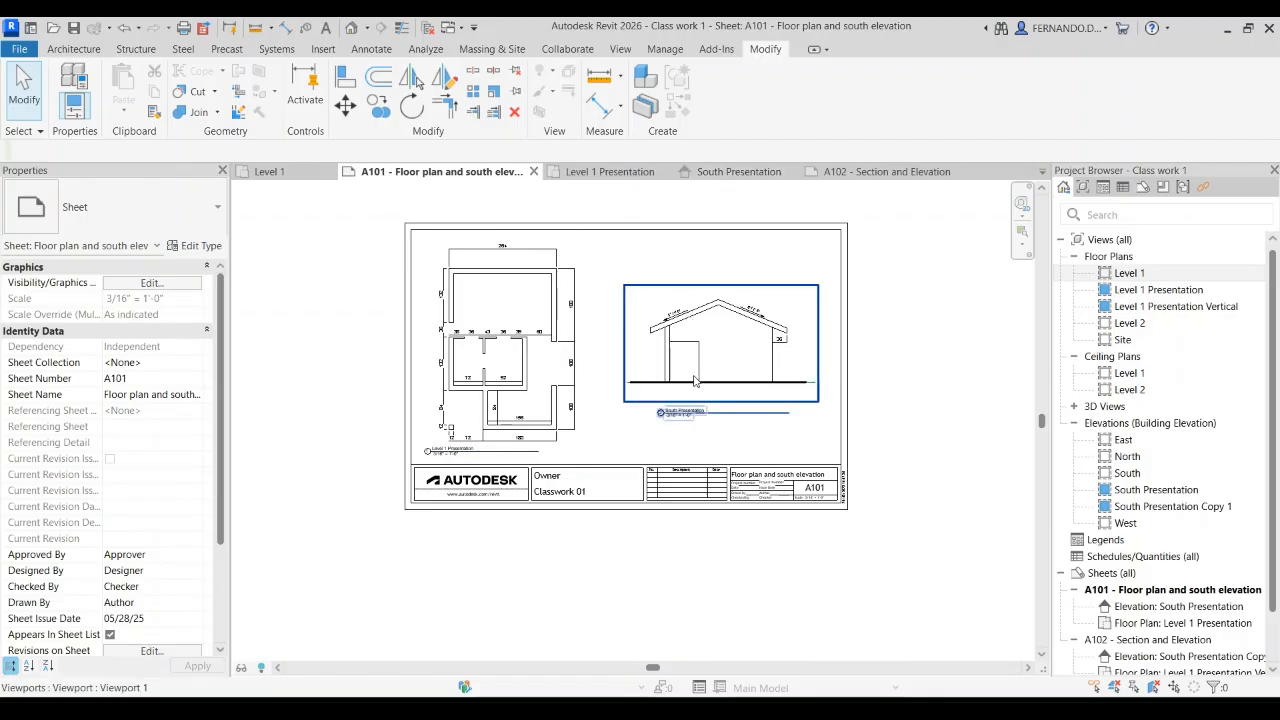
scroll(462, 405, "up", 6)
scroll(461, 421, "down", 5)
scroll(440, 528, "up", 2)
scroll(745, 470, "down", 1)
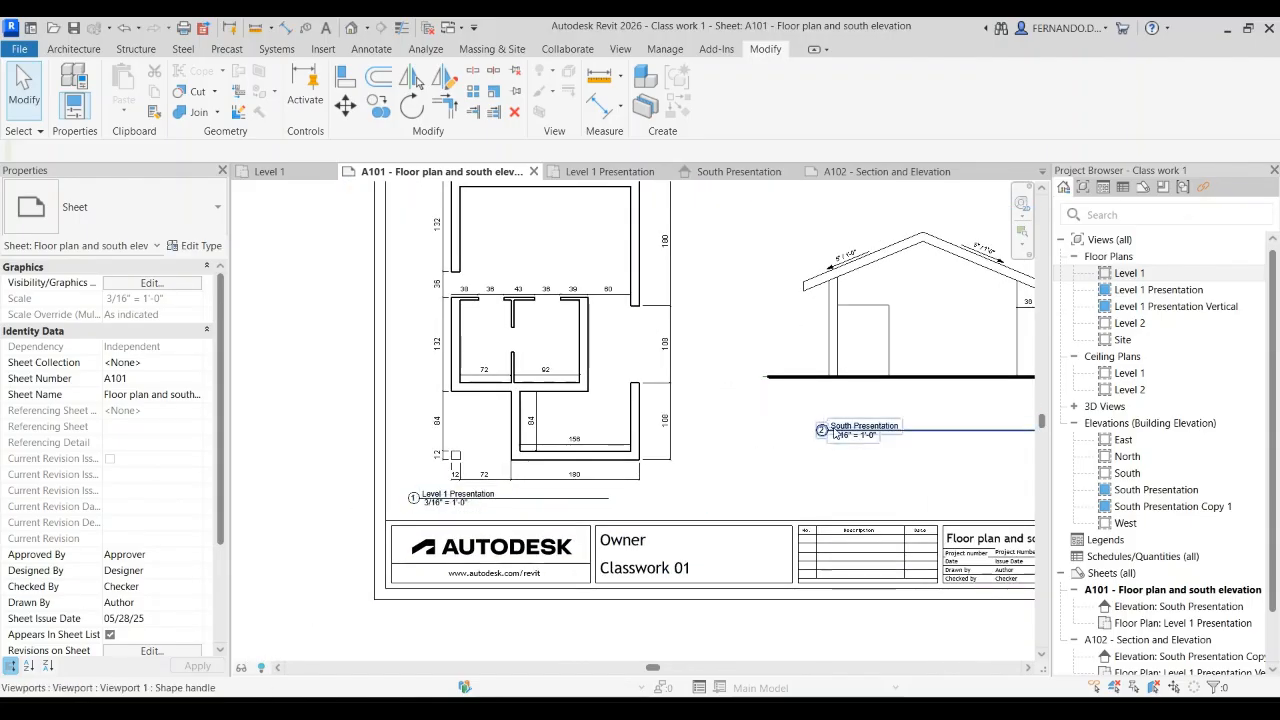
scroll(398, 508, "down", 2)
scroll(838, 393, "up", 3)
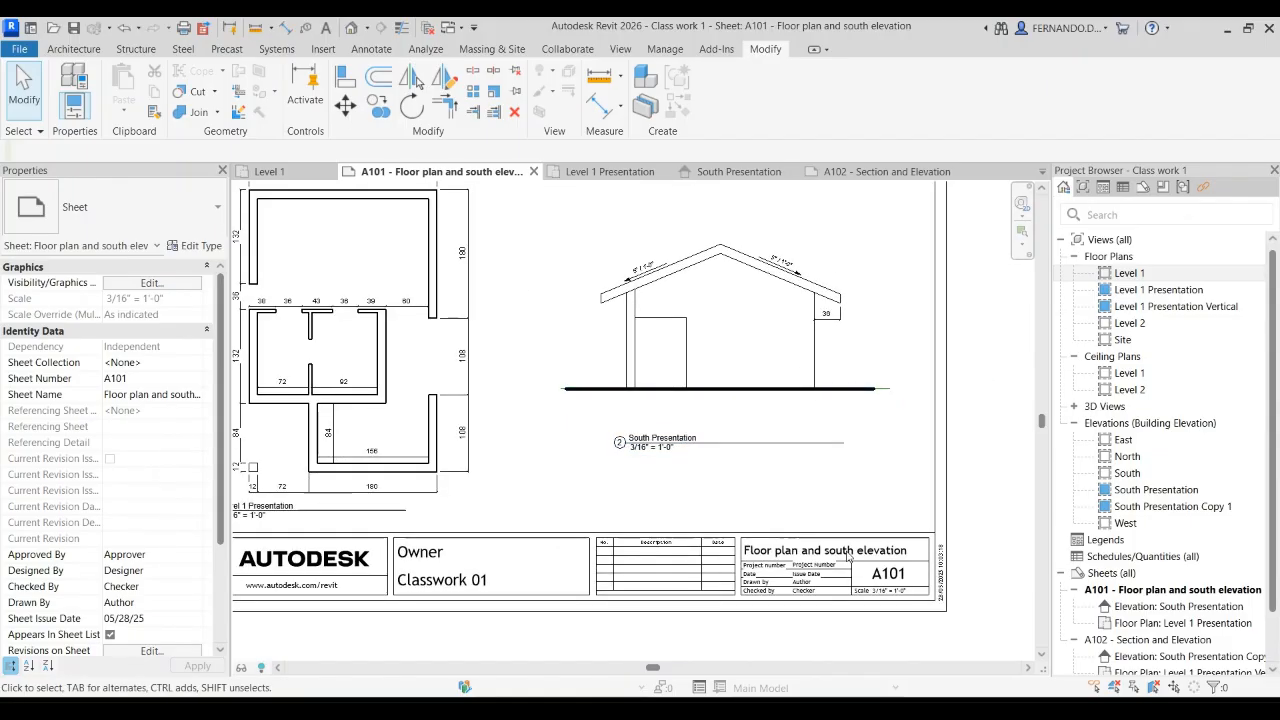
scroll(522, 432, "down", 3)
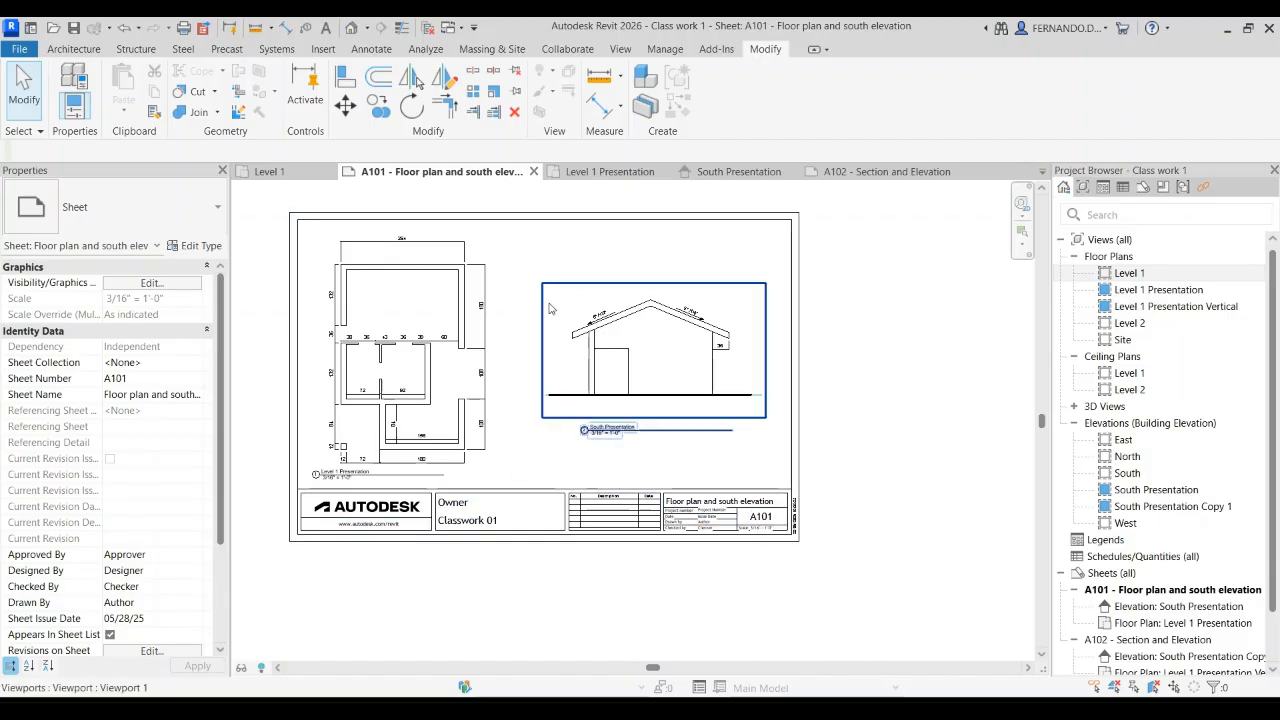
scroll(406, 335, "up", 2)
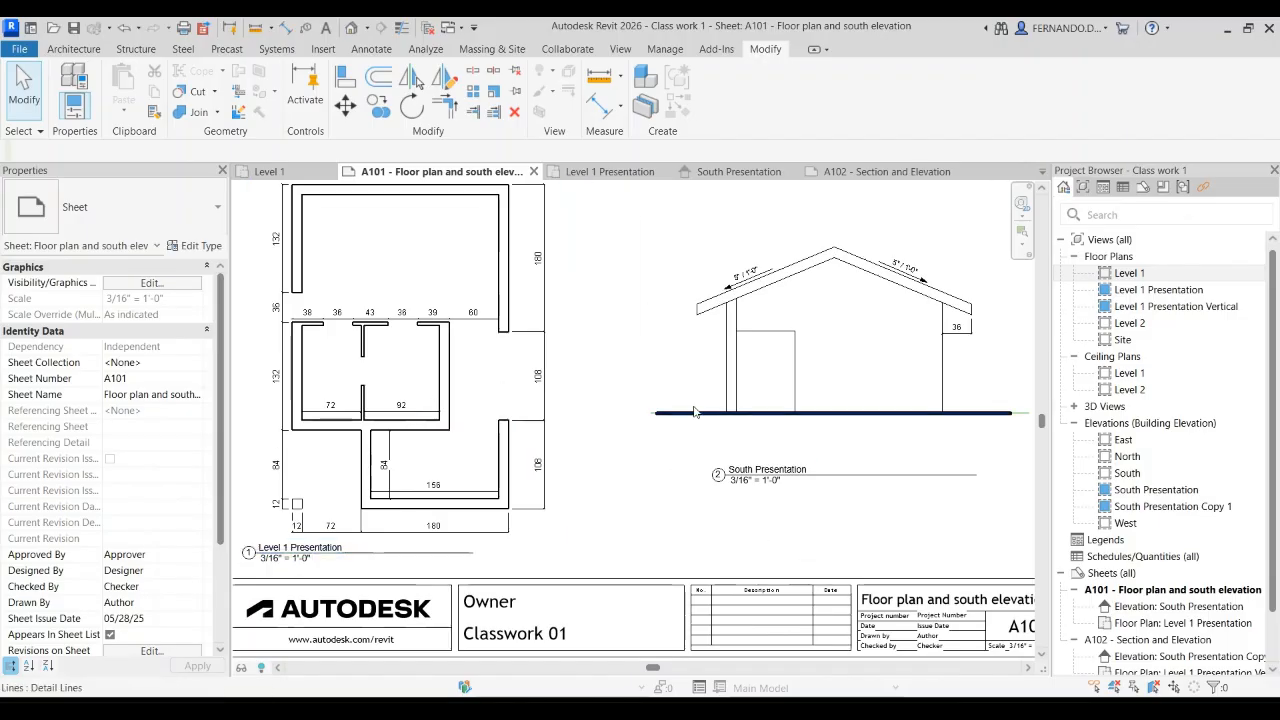
scroll(660, 415, "down", 3)
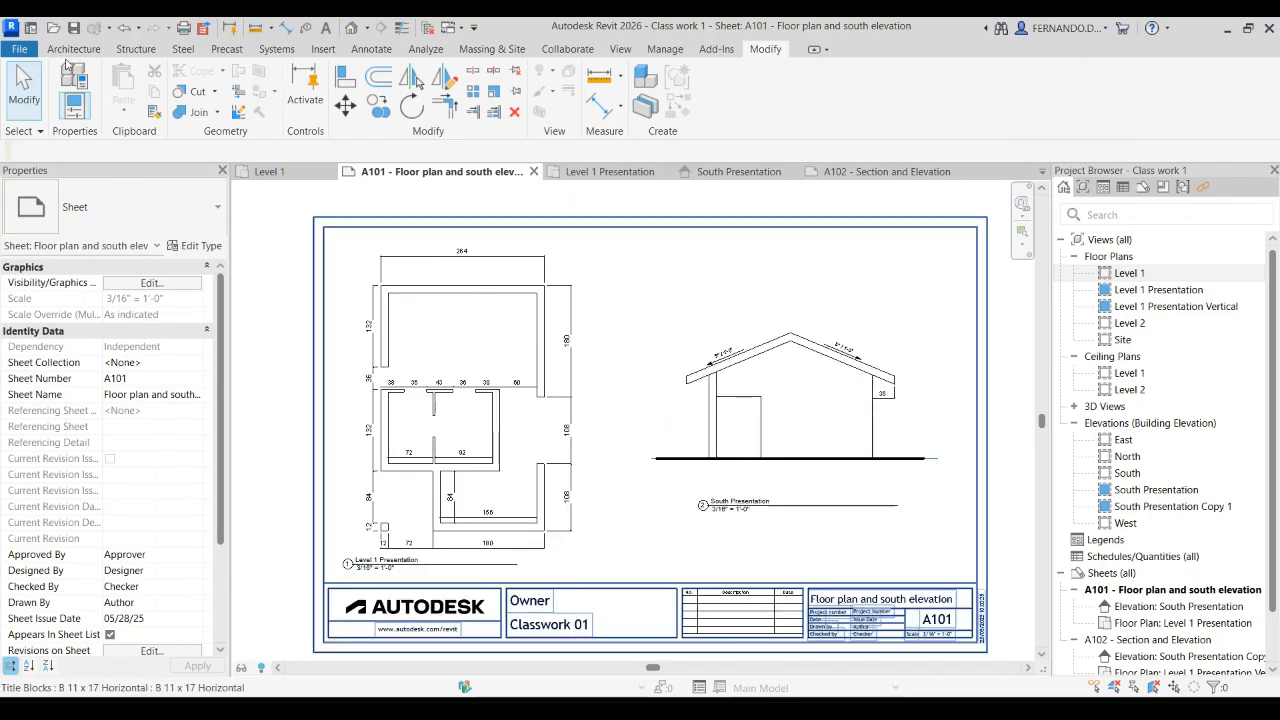
left_click(25, 52)
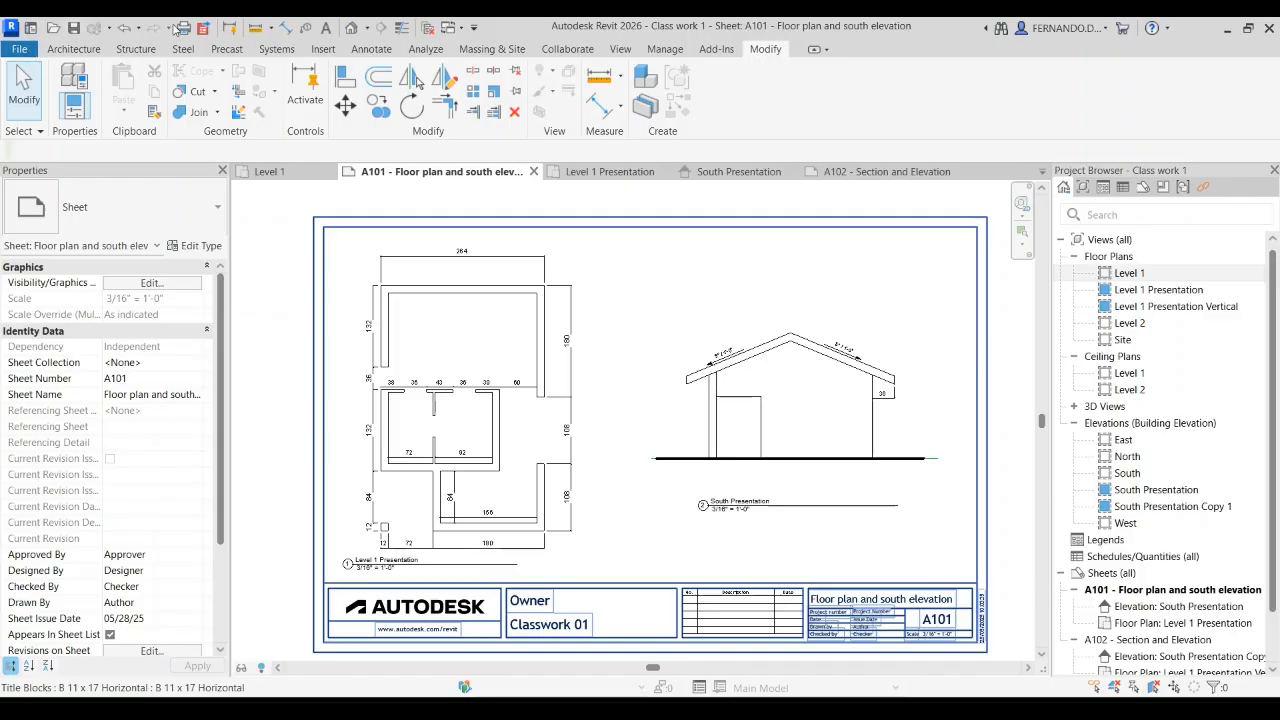